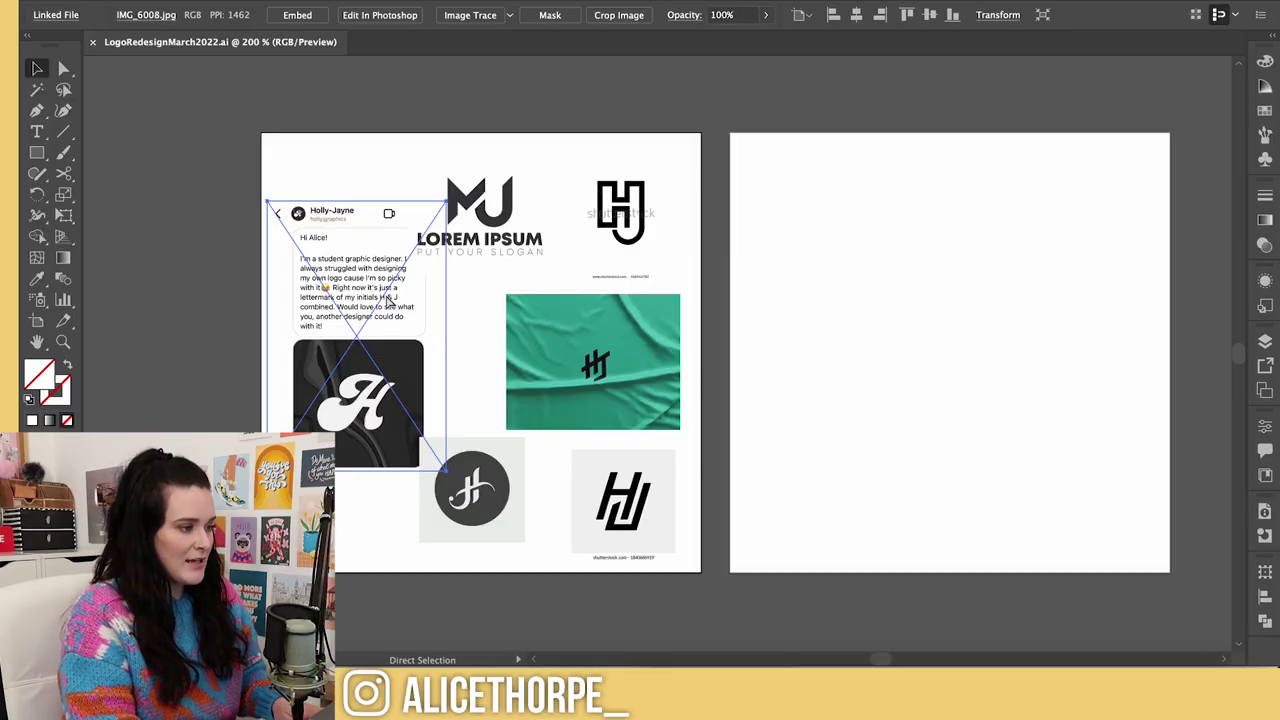
# - Examine the client's message and current lettermark on the reference artboard
pyautogui.press('super+equal')
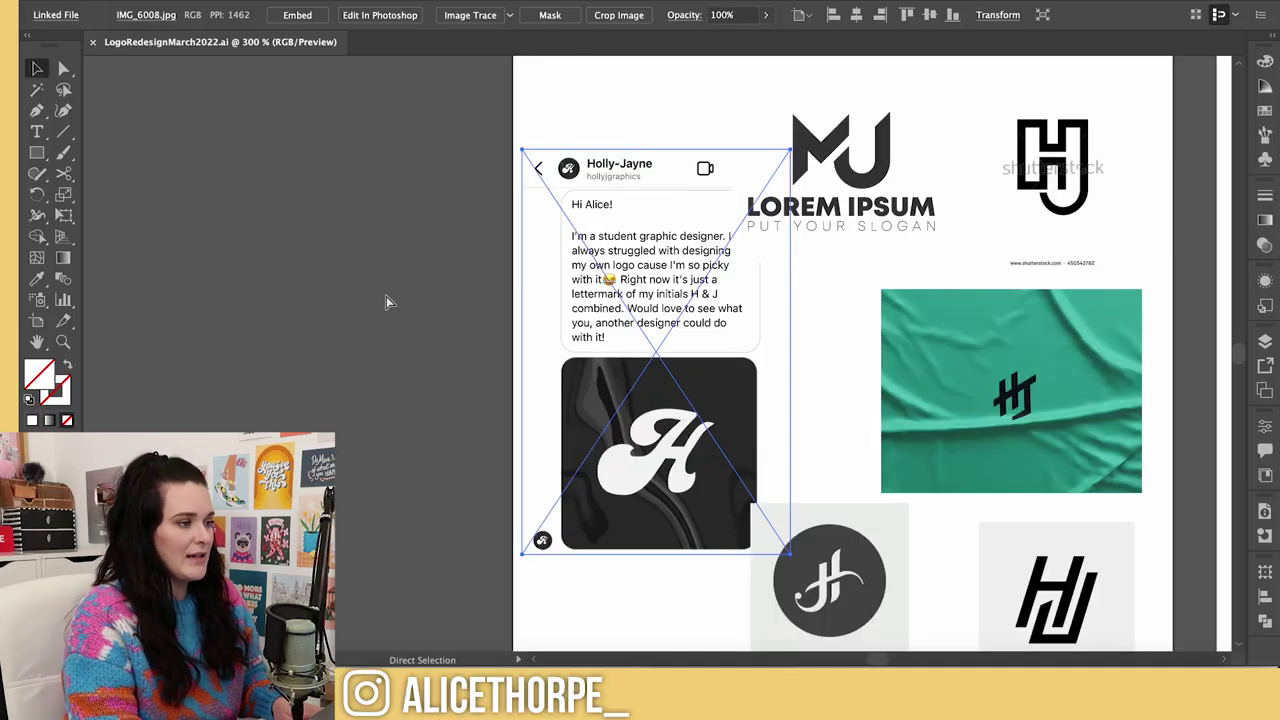
pyautogui.click(392, 288)
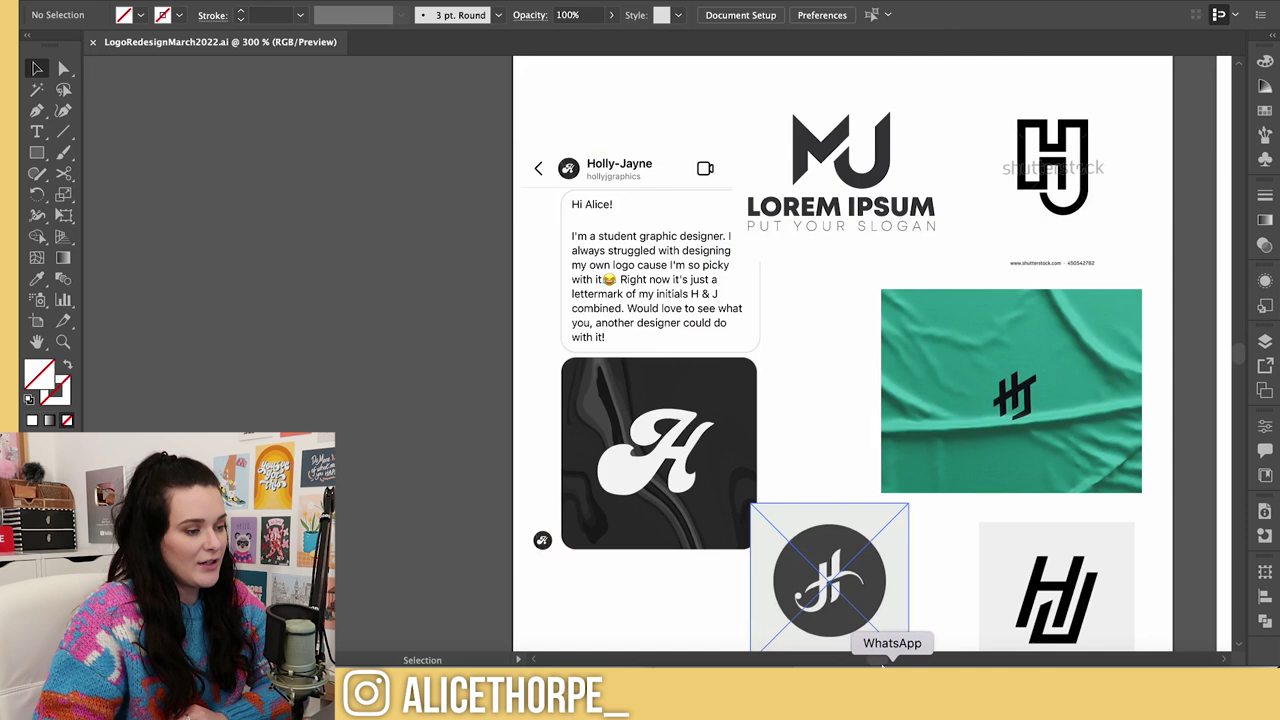
pyautogui.hscroll(3, 883, 661)
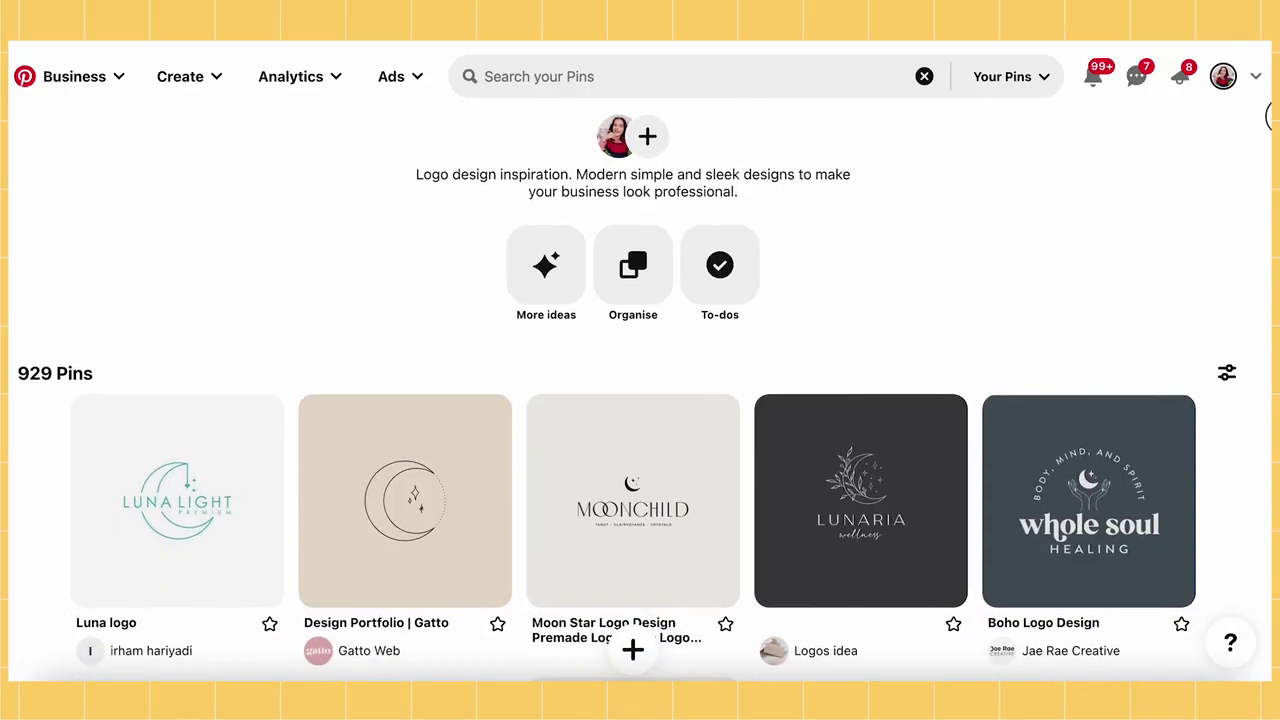
# - Switch to the Pinterest logo inspiration board and browse the saved logo designs for lettermark ideas
pyautogui.scroll(-3, 640, 400)
pyautogui.scroll(-5, 1265, 180)
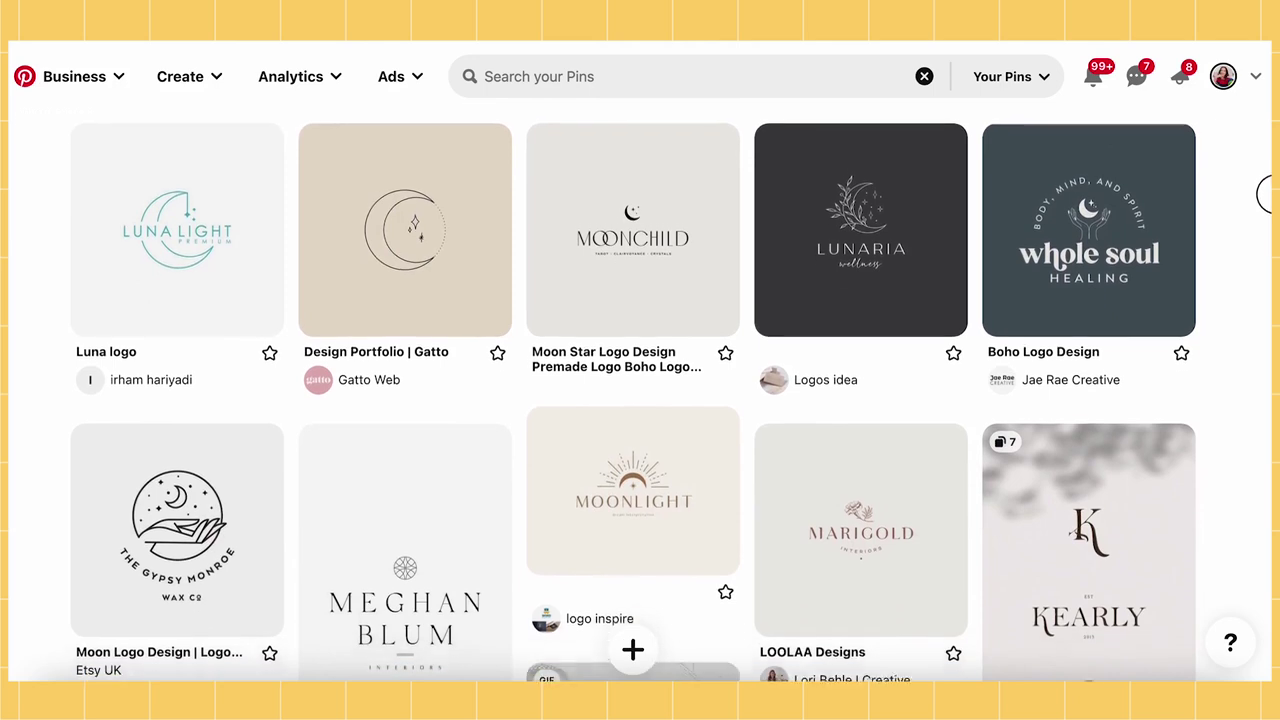
pyautogui.scroll(-4, 1257, 297)
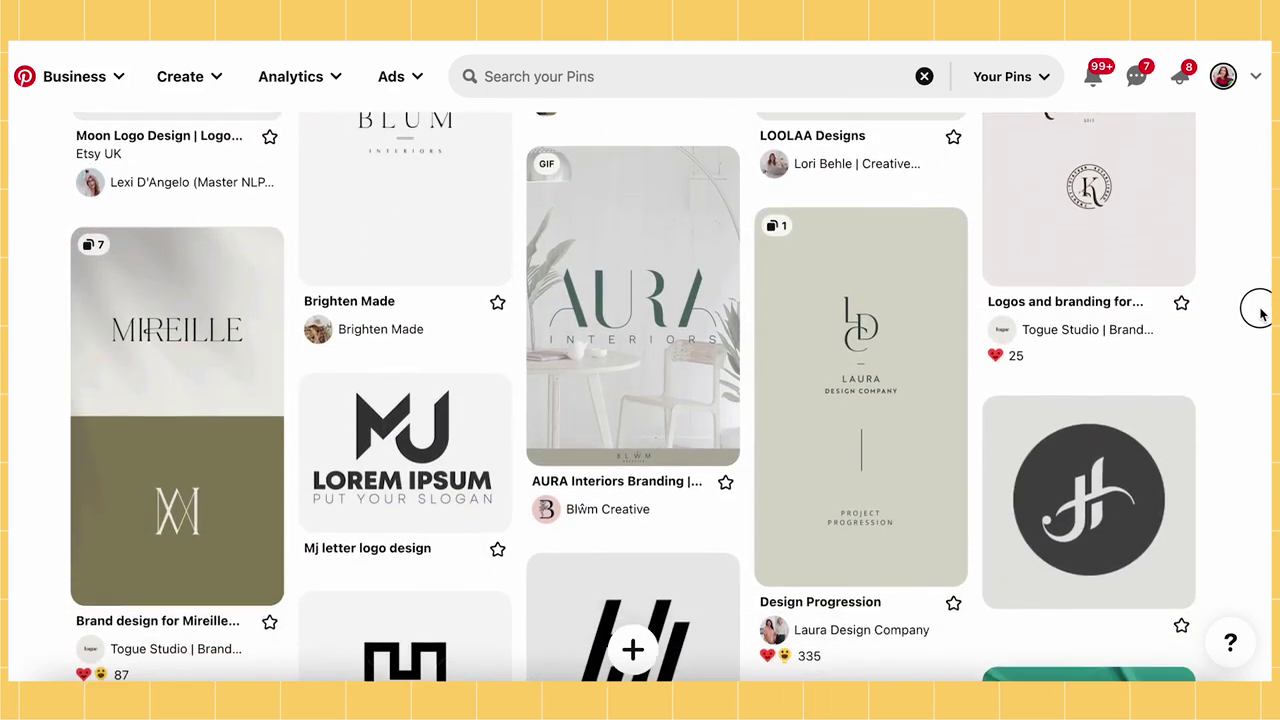
pyautogui.scroll(-2, 1262, 352)
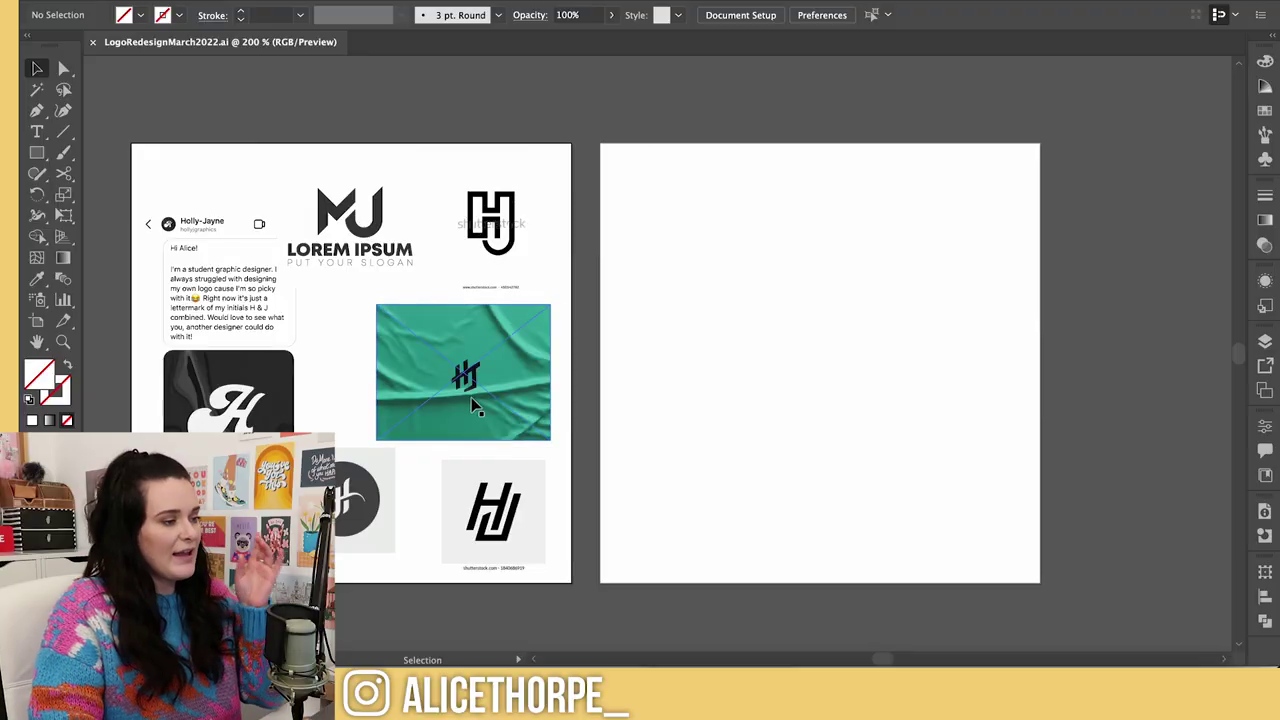
# - Switch to Illustrator and examine the HJ monogram on the green fabric reference image close up
pyautogui.click(469, 397)
pyautogui.press('super+equal')
pyautogui.press('super+equal')
pyautogui.press('super+equal')
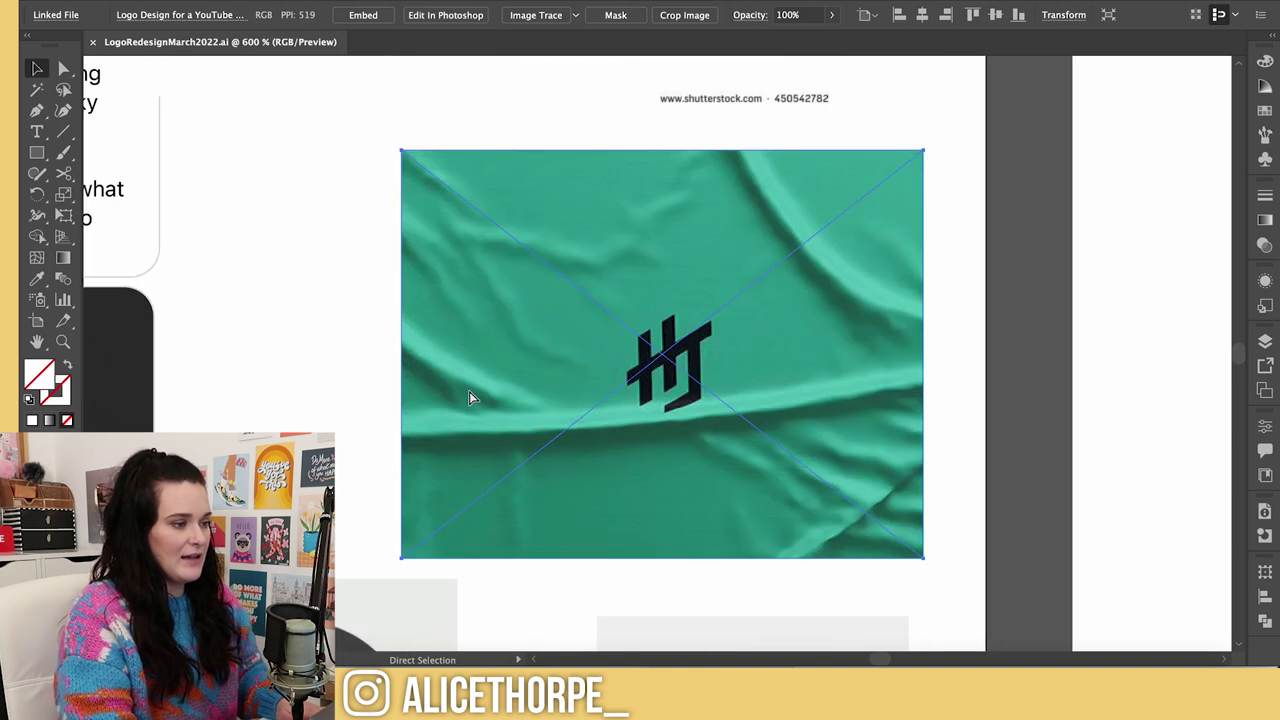
pyautogui.click(305, 316)
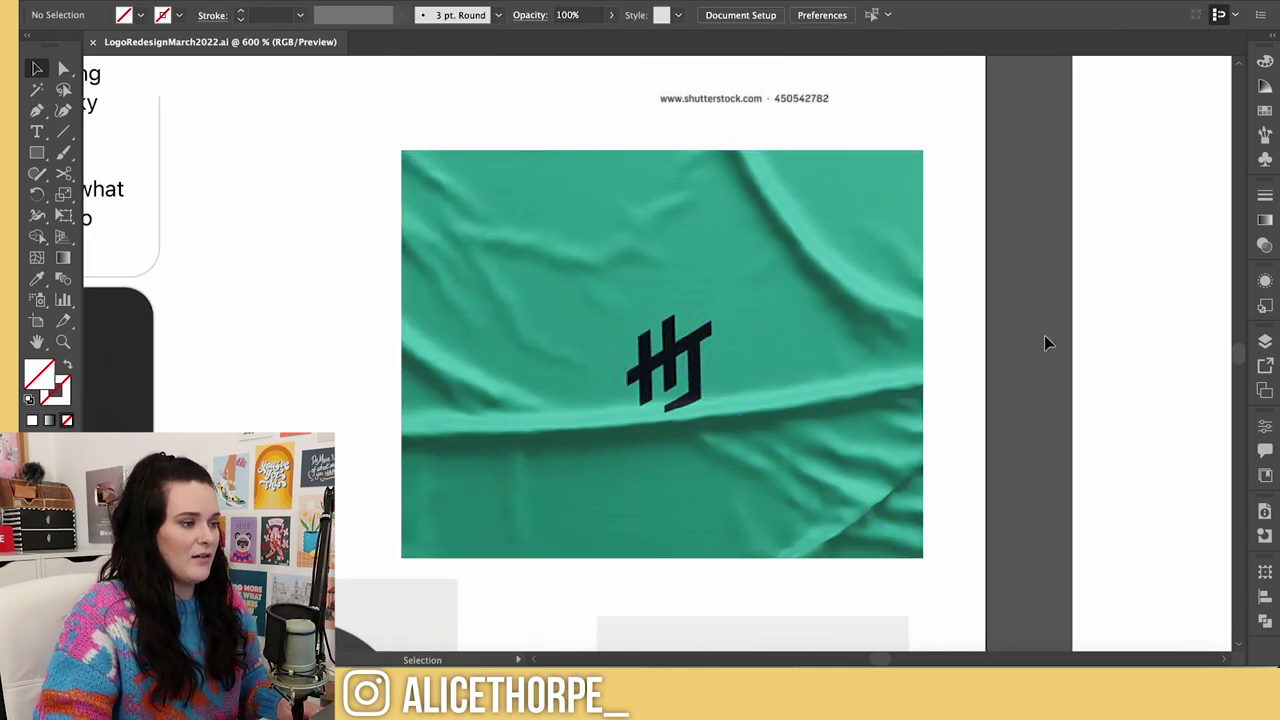
pyautogui.press('super+minus')
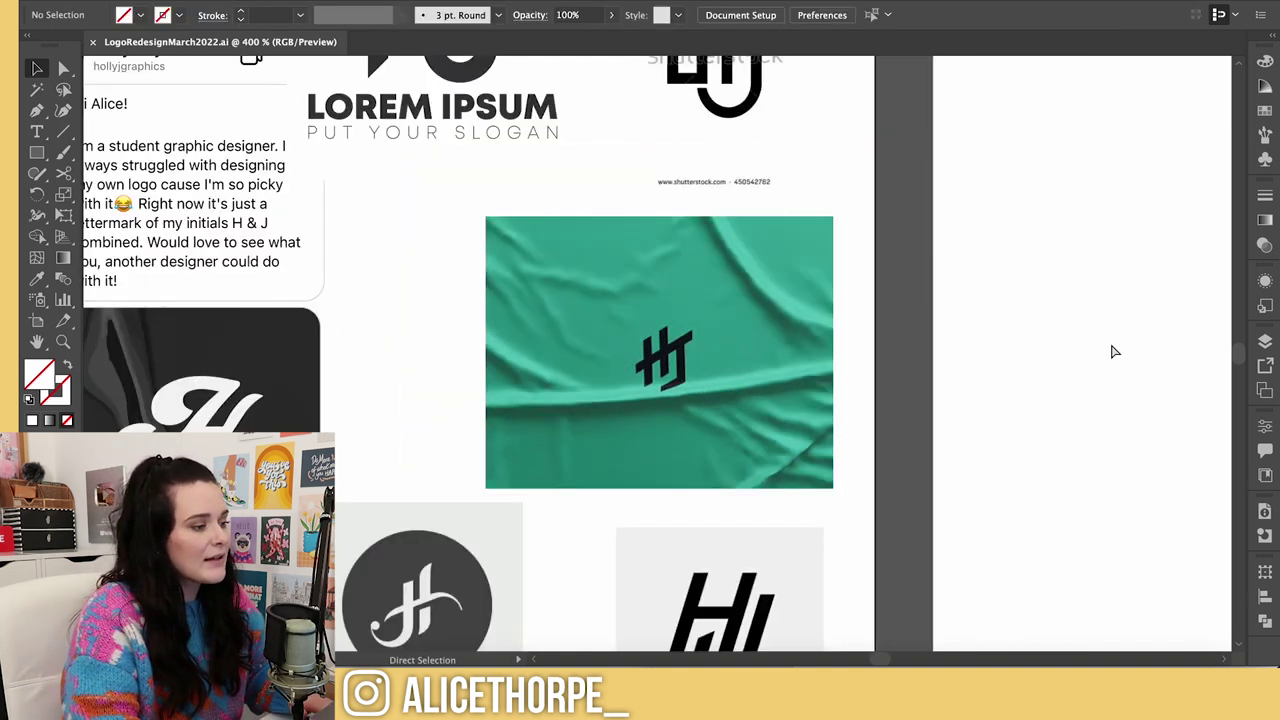
# - Examine the remaining reference monograms above and below the green fabric image, along with the client's current logo
pyautogui.scroll(-3, 455, 636)
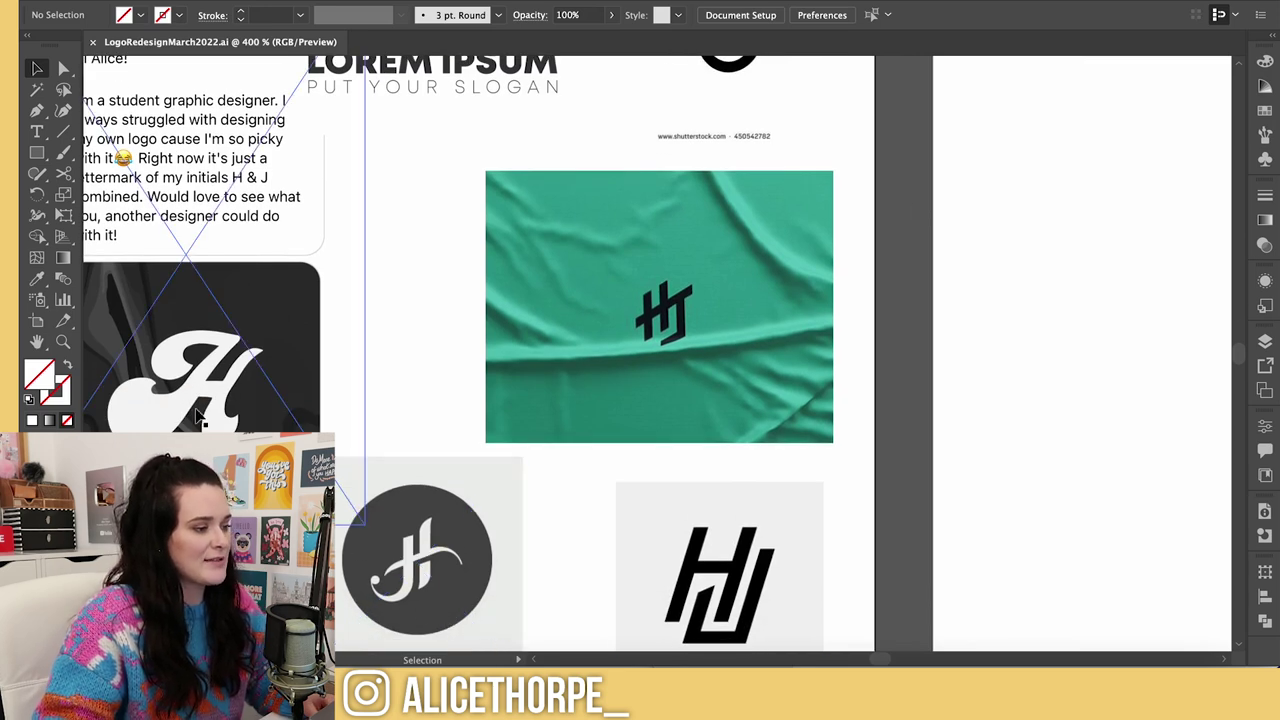
pyautogui.scroll(-2, 458, 349)
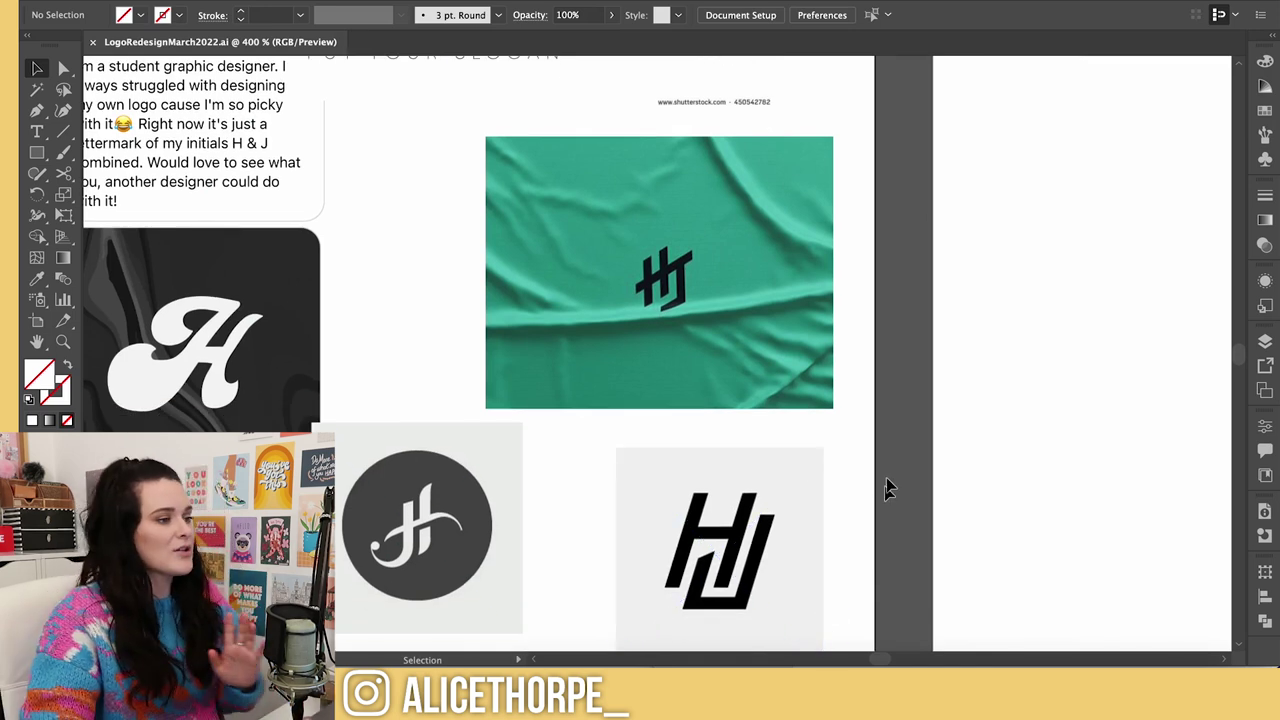
pyautogui.scroll(10, 895, 460)
pyautogui.scroll(-5, 918, 476)
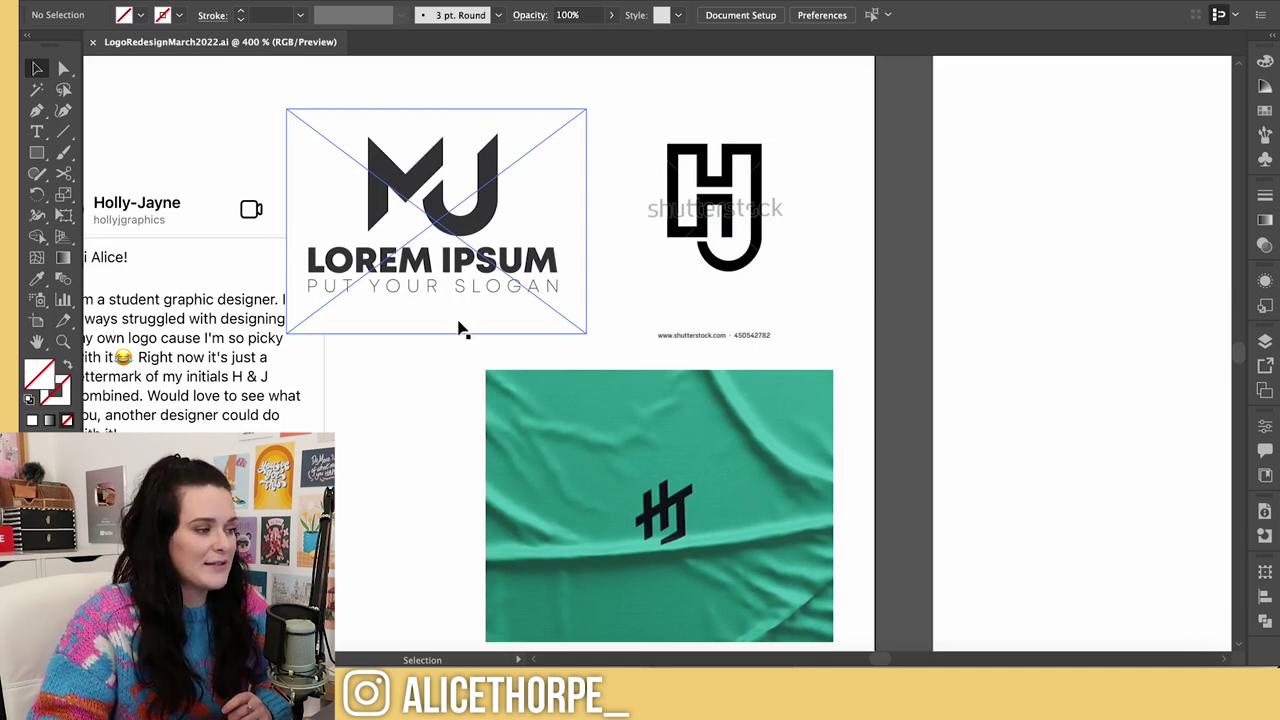
pyautogui.click(561, 450)
pyautogui.hotkey('ctrl', '-')
pyautogui.hotkey('ctrl', '-')
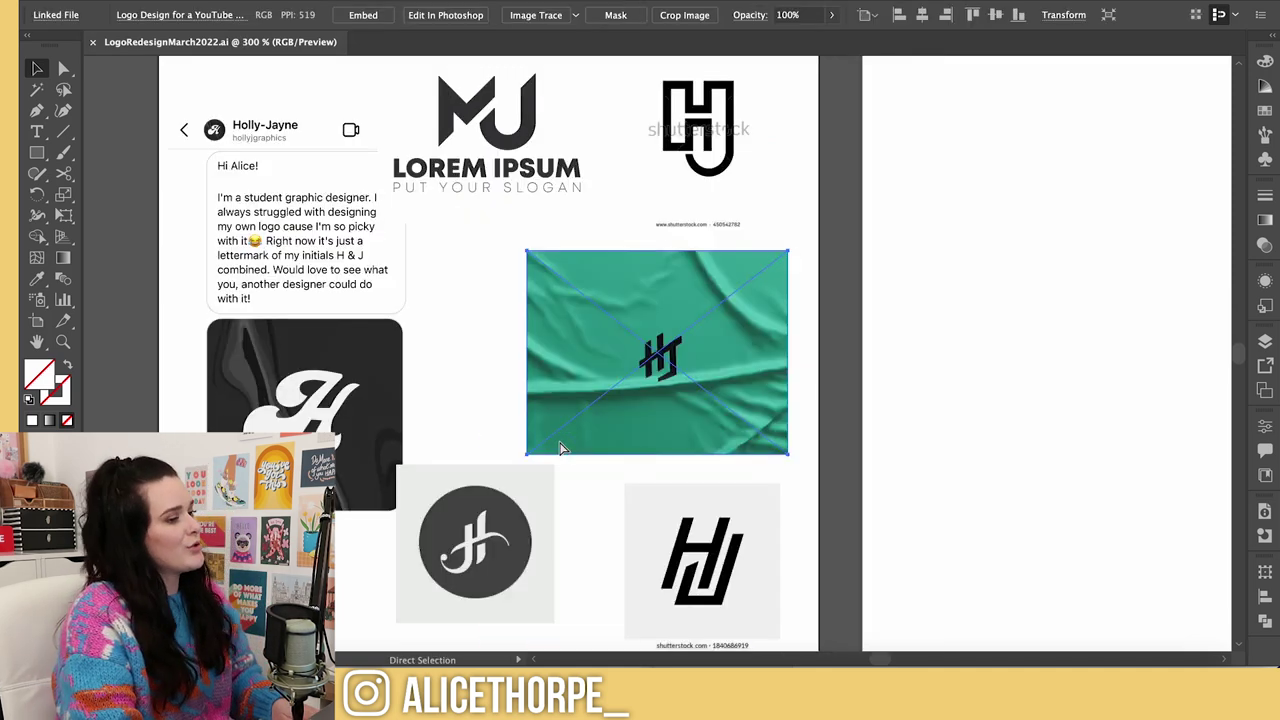
pyautogui.click(883, 661)
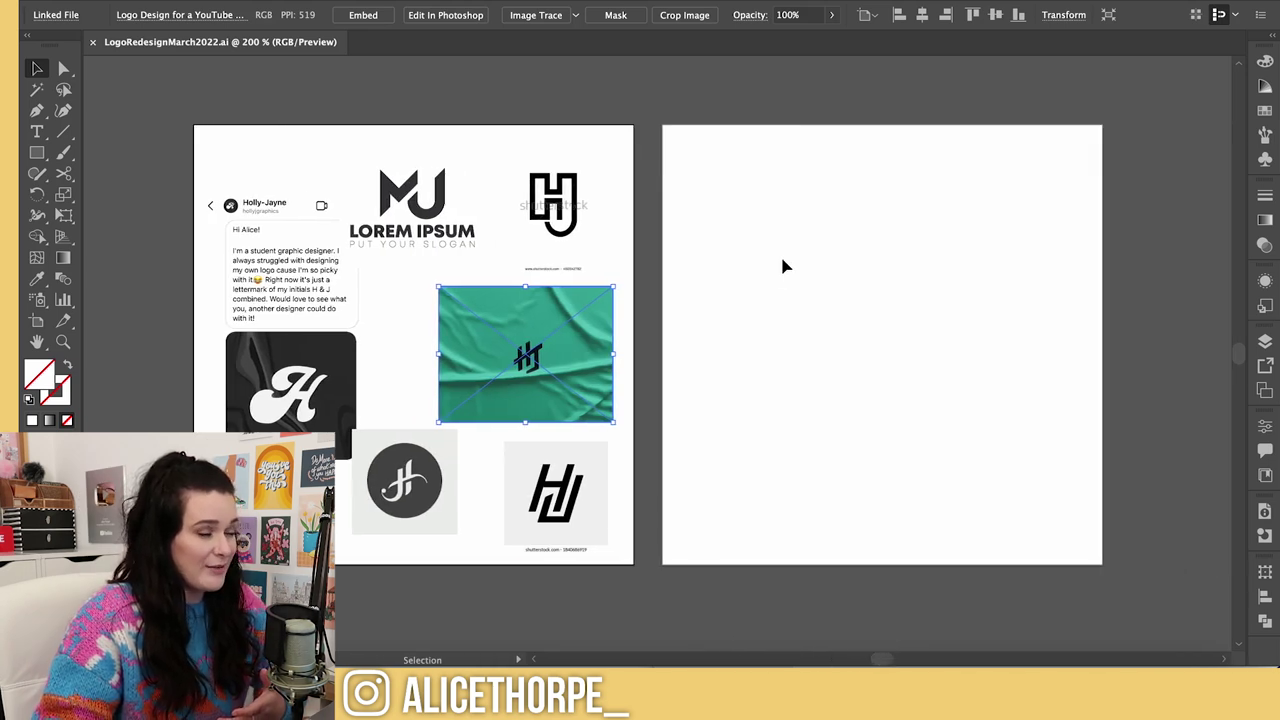
# - Add the initials "H J" as a text object in the upper part of the blank artboard
pyautogui.click(912, 190)
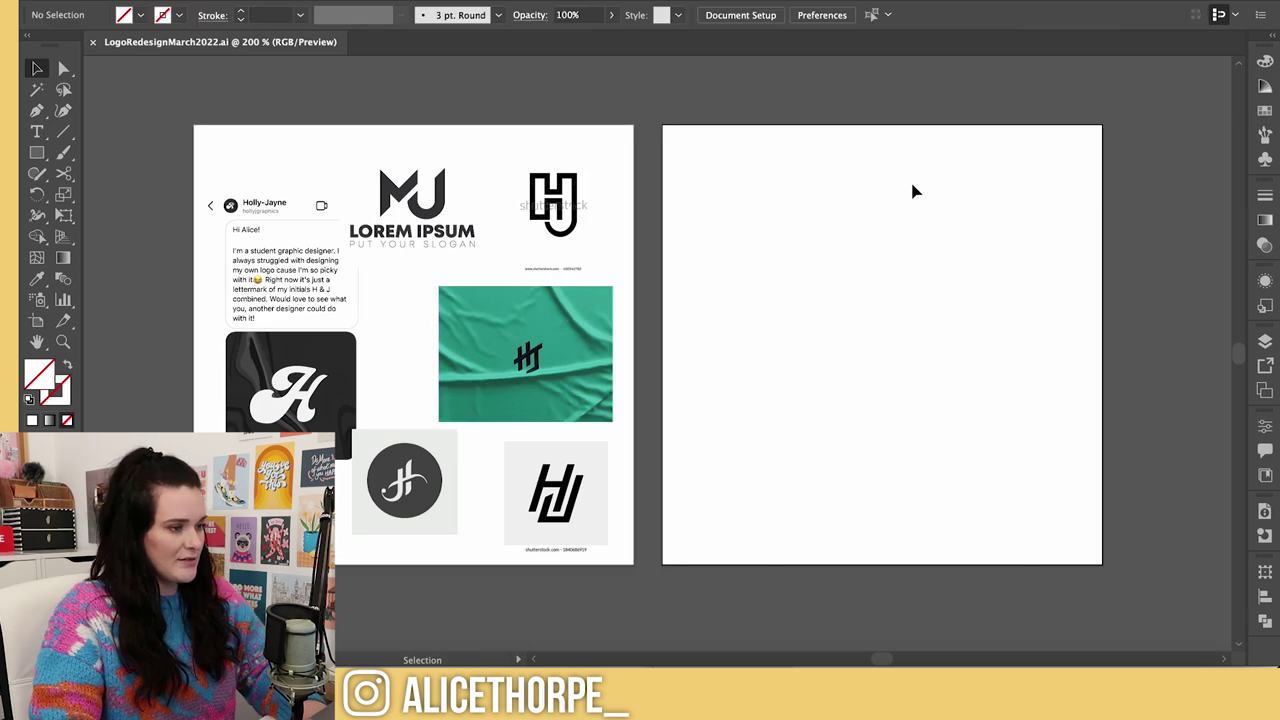
pyautogui.press('t')
pyautogui.click(834, 230)
pyautogui.write('H J')
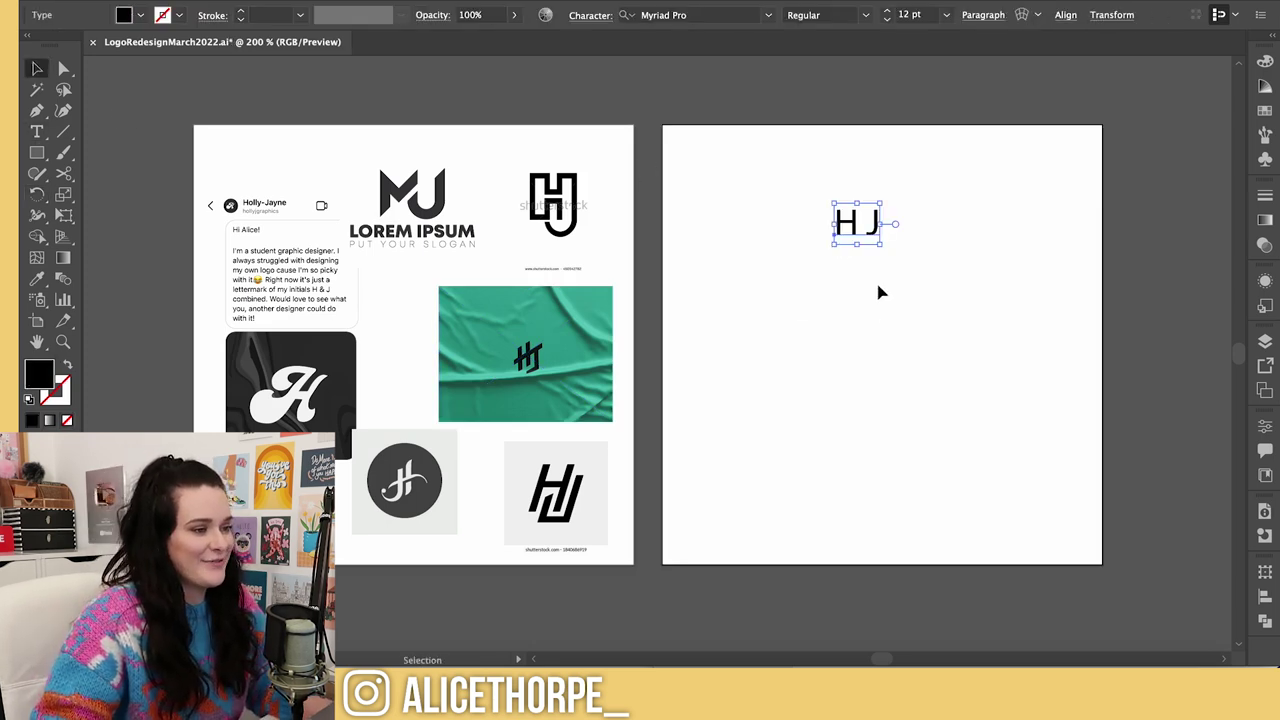
pyautogui.moveTo(857, 236); pyautogui.dragTo(860, 182)
pyautogui.click(797, 203)
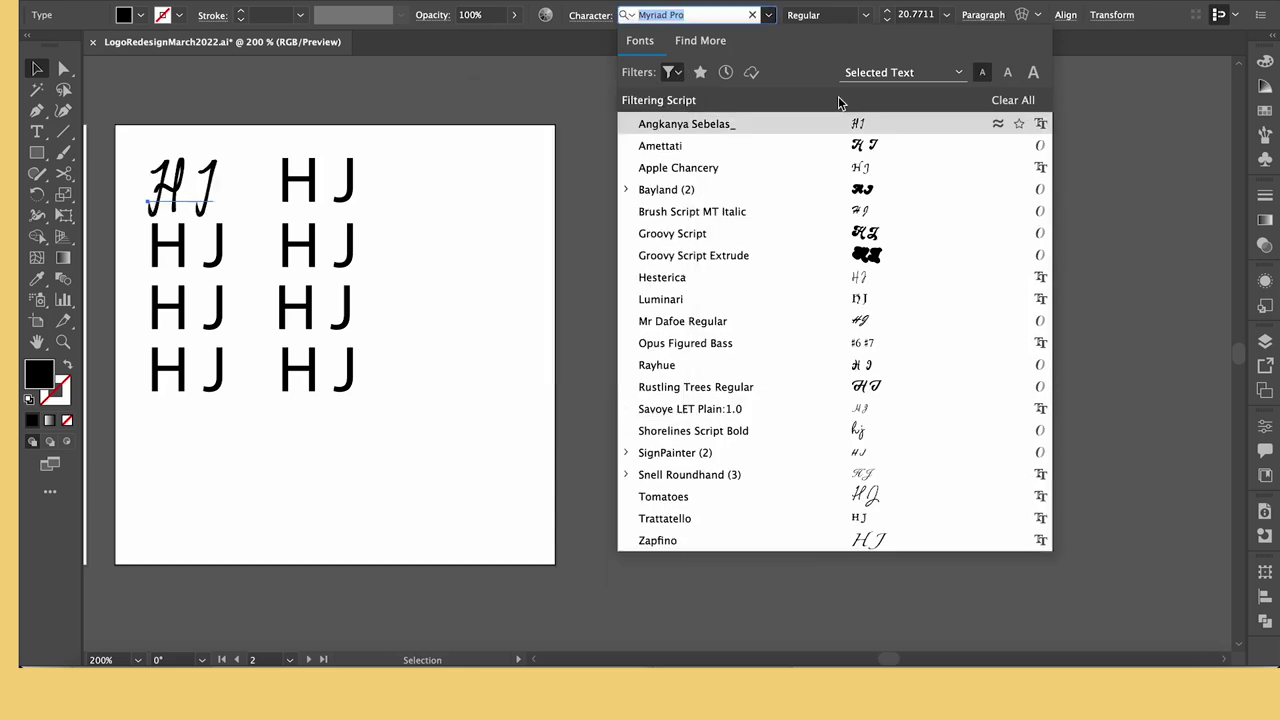
# - Filter the additional Adobe Fonts to heavy-weight script typefaces and preview them on the "H J" text
pyautogui.click(672, 72)
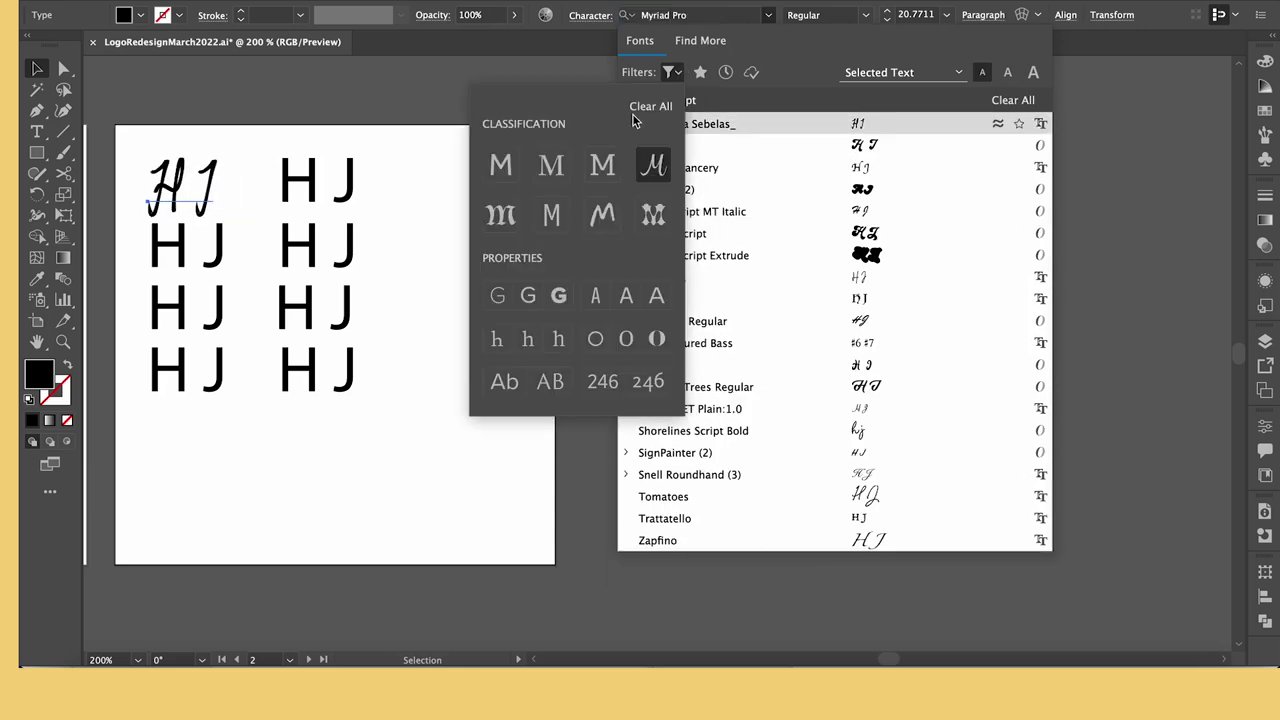
pyautogui.click(700, 40)
pyautogui.click(672, 72)
pyautogui.click(558, 295)
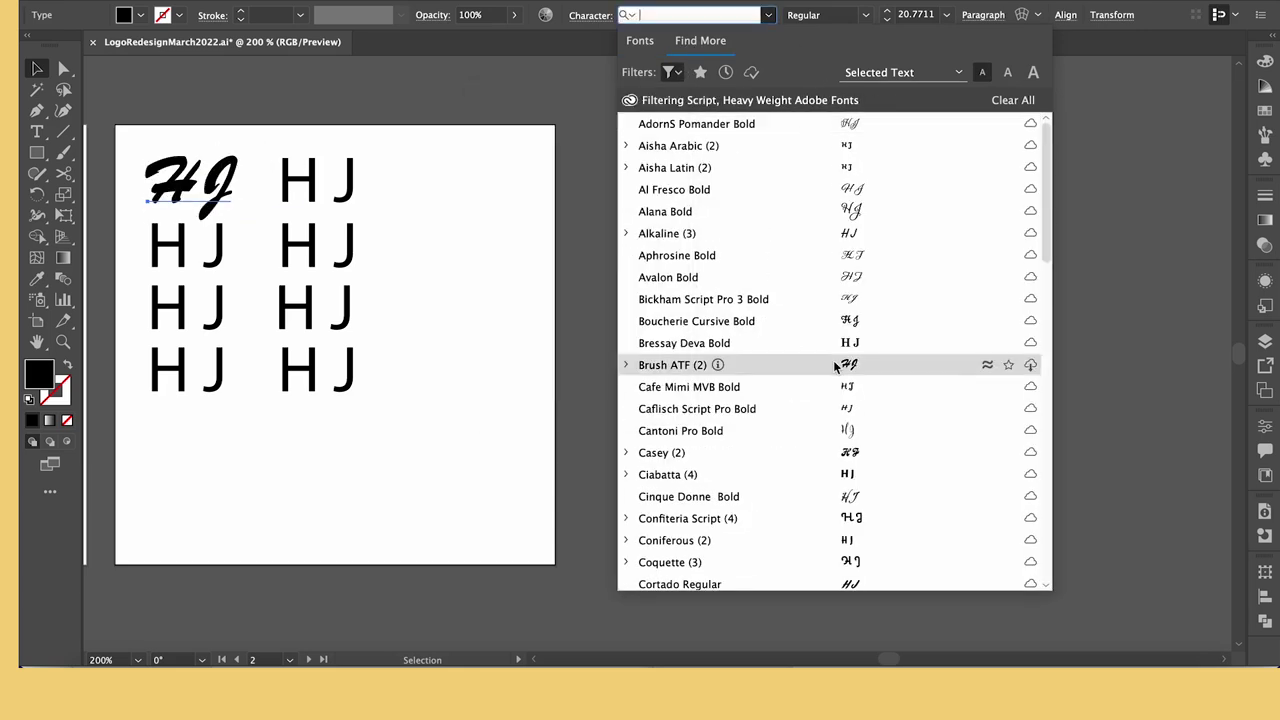
pyautogui.scroll(-5, 834, 363)
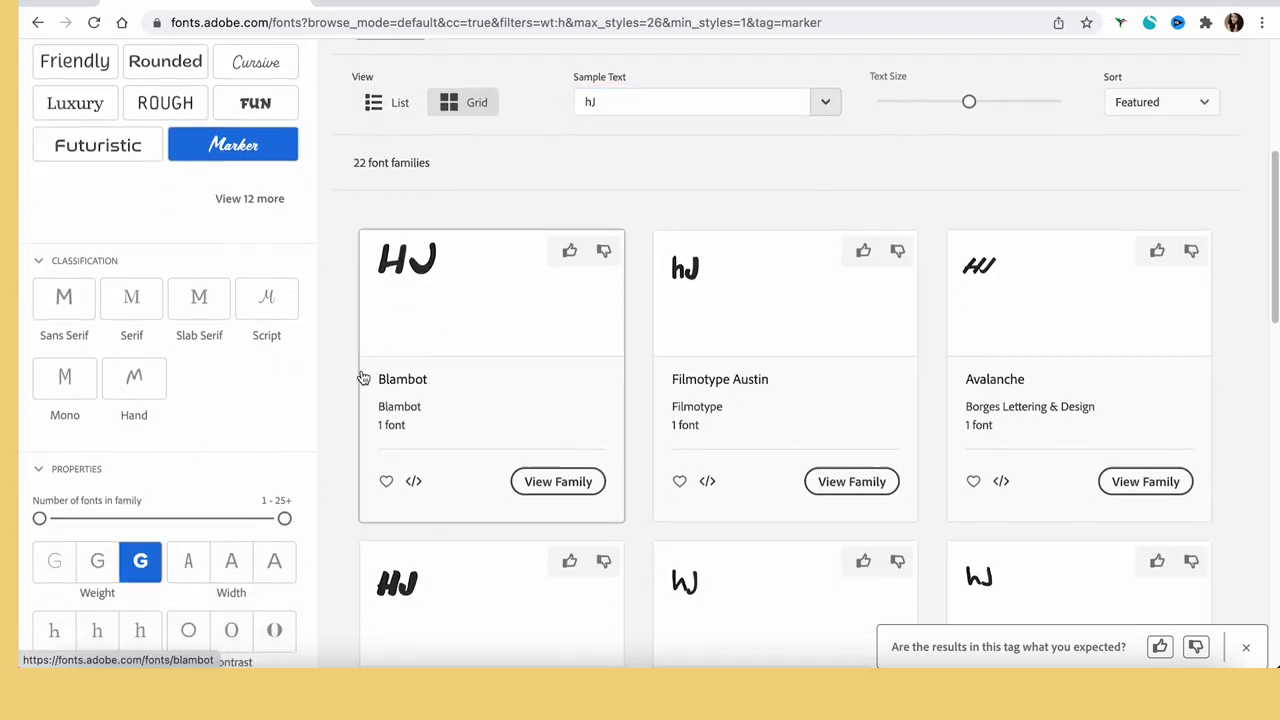
# - Switch to the Adobe Fonts website and browse heavy-weight marker and hand fonts with the HJ sample text
pyautogui.scroll(-15, 758, 462)
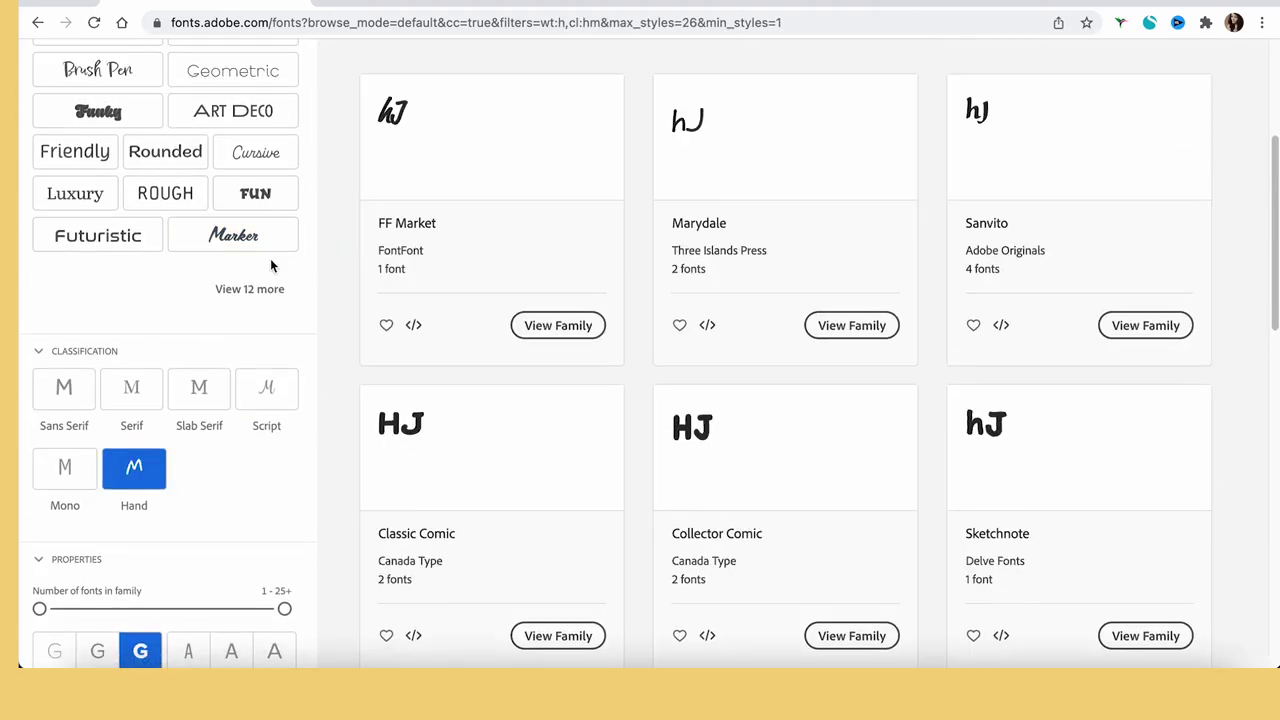
pyautogui.scroll(2, 765, 528)
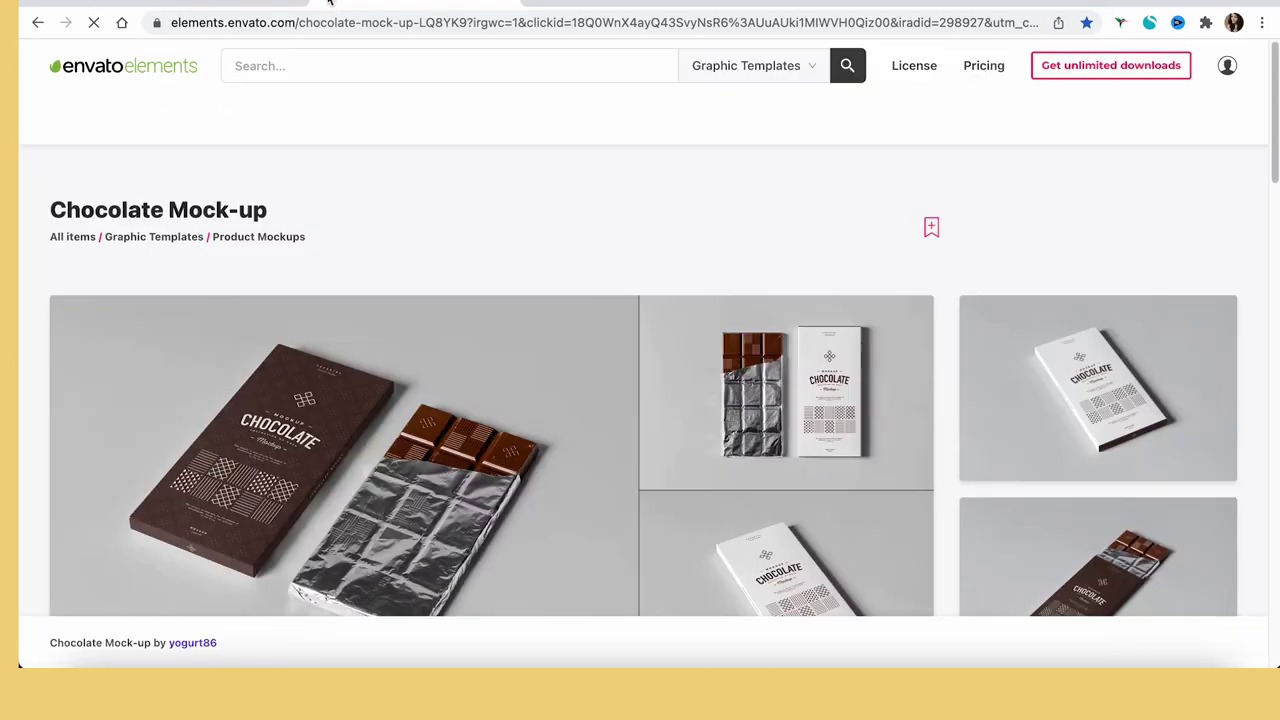
# - Switch to Envato Elements, search the Fonts category for "modern font" and browse the designs
pyautogui.click(784, 65)
pyautogui.click(800, 190)
pyautogui.click(296, 66)
pyautogui.write('modern')
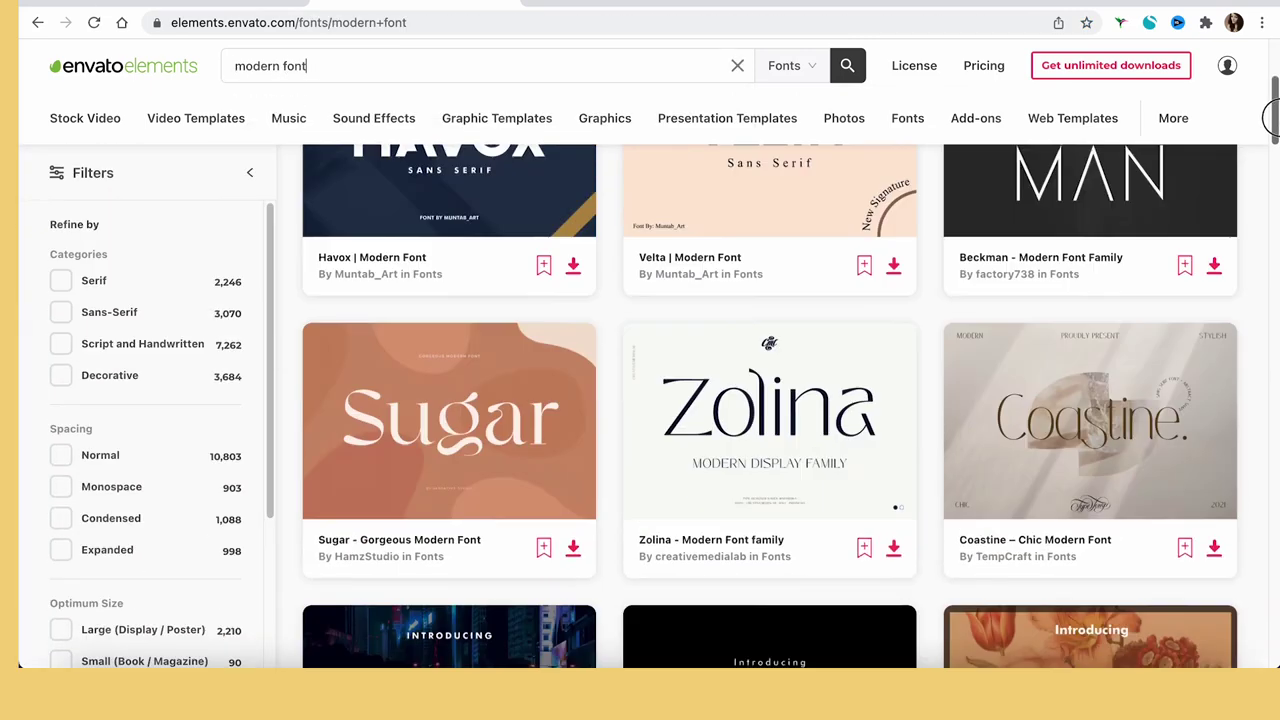
pyautogui.scroll(-4, 408, 364)
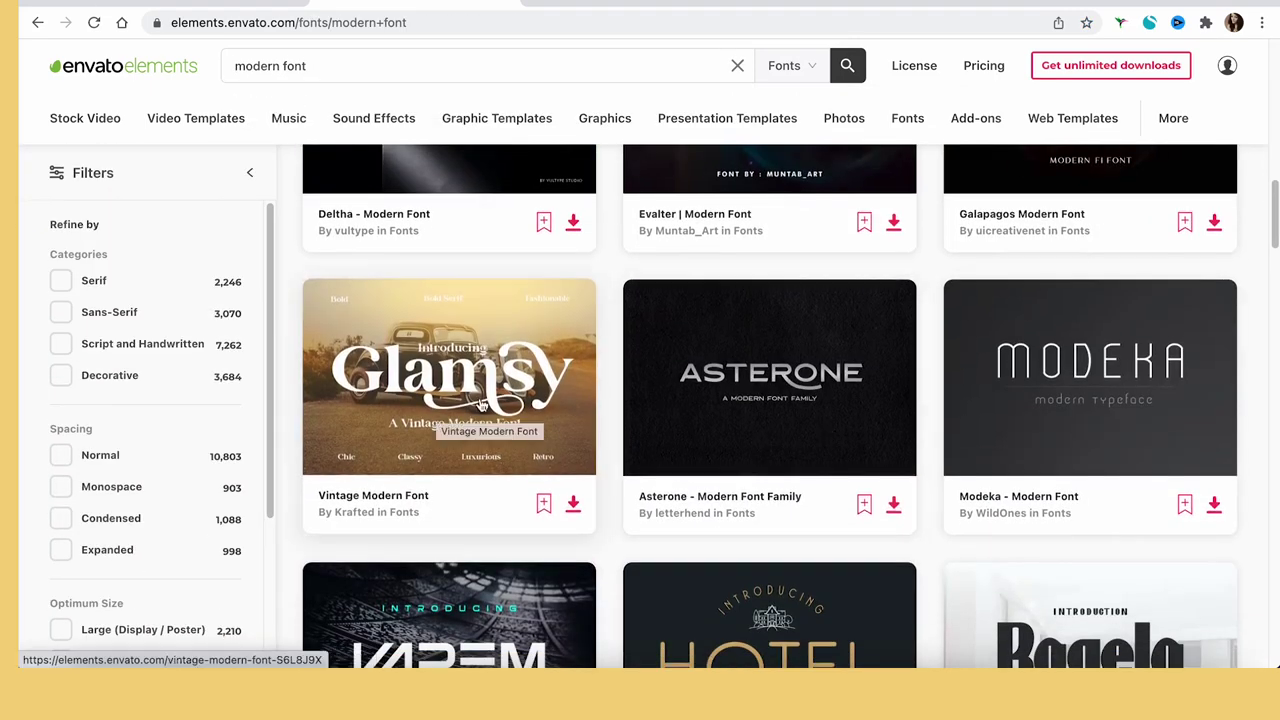
# - Browse the fonts similar to Krafted's Vintage Modern Font
pyautogui.click(408, 364)
pyautogui.moveTo(1277, 145); pyautogui.dragTo(1269, 480)
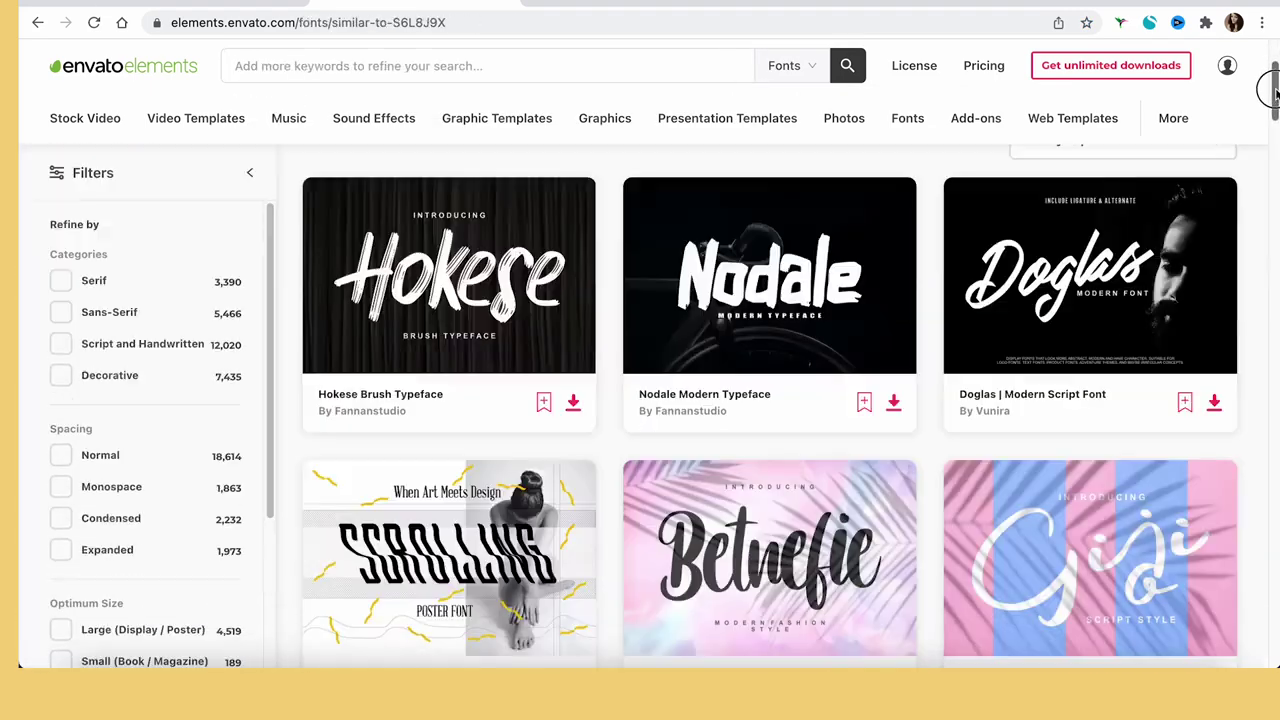
pyautogui.scroll(-5, 1270, 150)
pyautogui.moveTo(1271, 152); pyautogui.dragTo(1271, 262)
# - Search the fonts for "script and handwritten" and browse the designs
pyautogui.click(261, 64)
pyautogui.write('modern')
pyautogui.press('BackSpace')
pyautogui.press('BackSpace')
pyautogui.press('BackSpace')
pyautogui.press('BackSpace')
pyautogui.press('BackSpace')
pyautogui.press('BackSpace')
pyautogui.write('scrip')
pyautogui.click(296, 153)
pyautogui.scroll(-6, 770, 400)
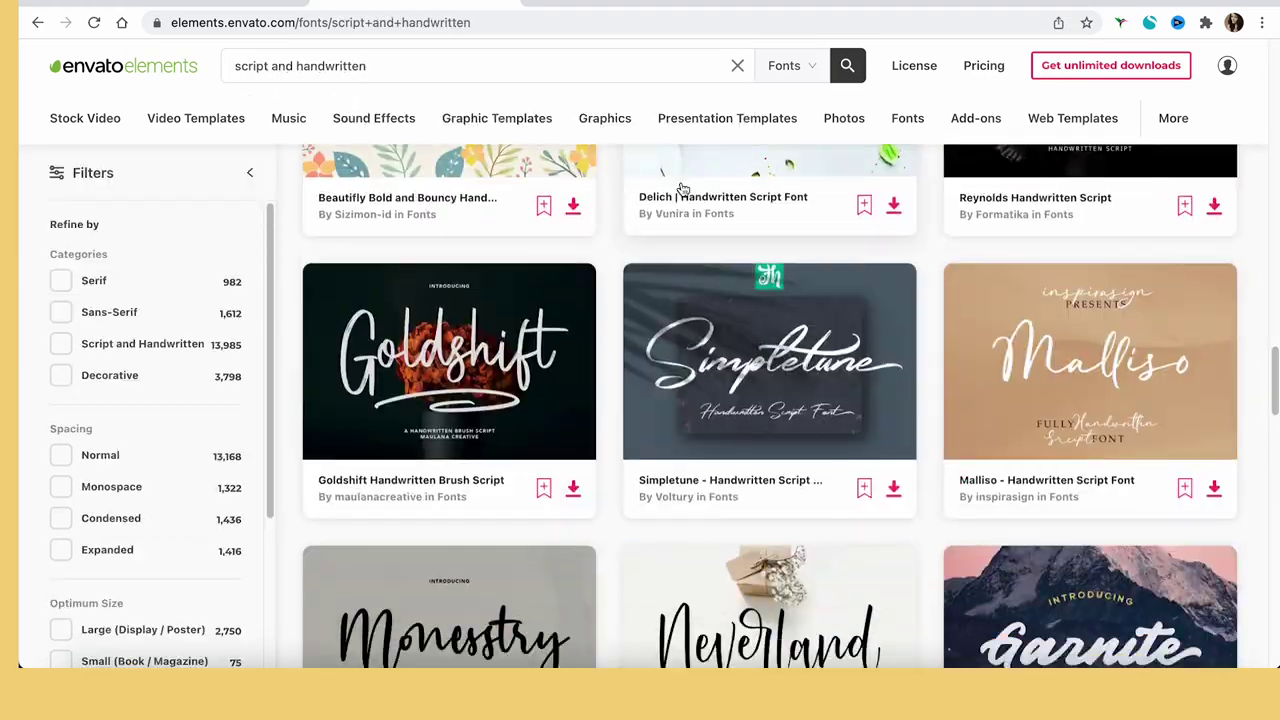
# - Search the fonts for "modern sans-serif" and download the Dileto font
pyautogui.write('modern san')
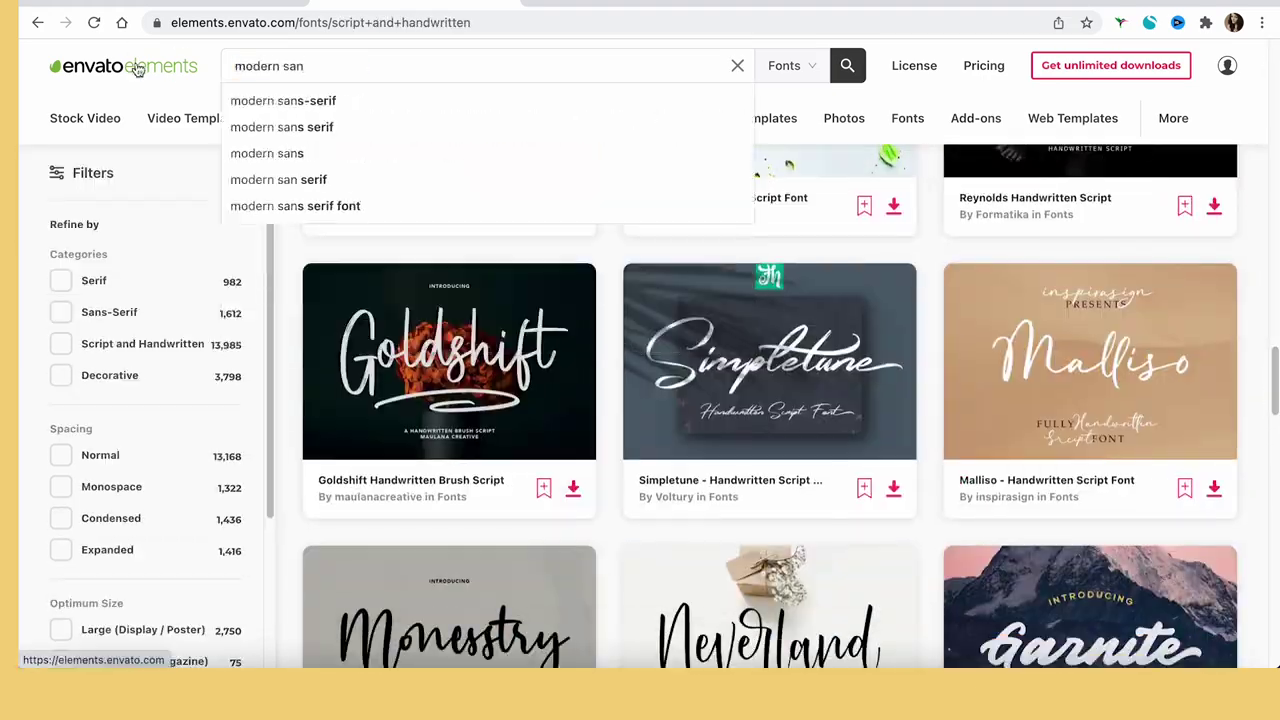
pyautogui.click(283, 100)
pyautogui.scroll(-8, 494, 514)
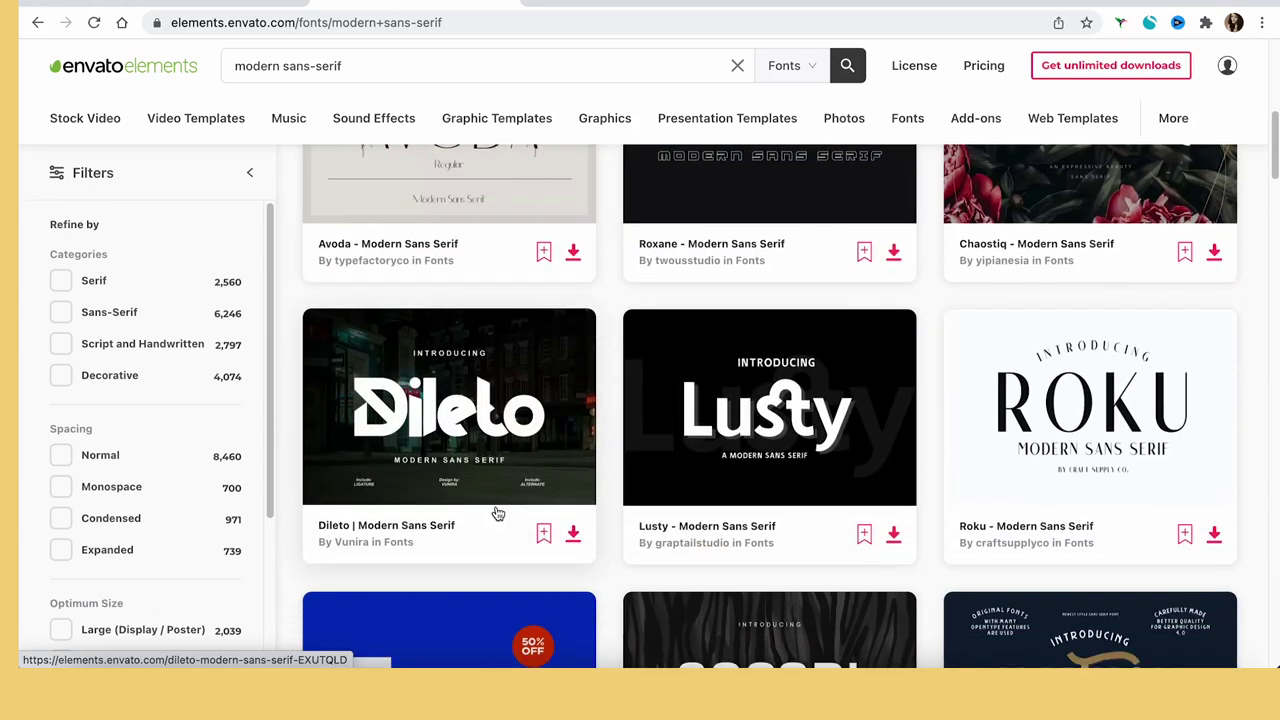
pyautogui.click(574, 531)
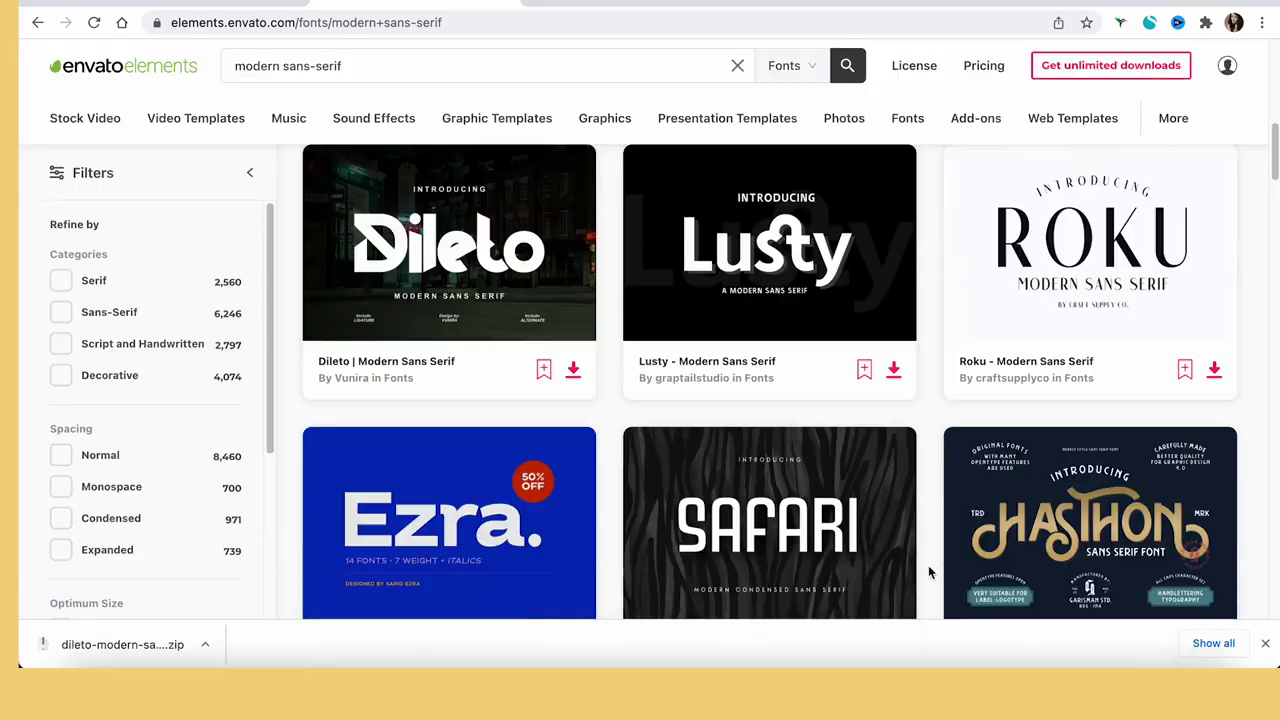
# - Download the Cafiloser modern sans serif font and keep browsing the list for other candidates
pyautogui.scroll(-15, 928, 572)
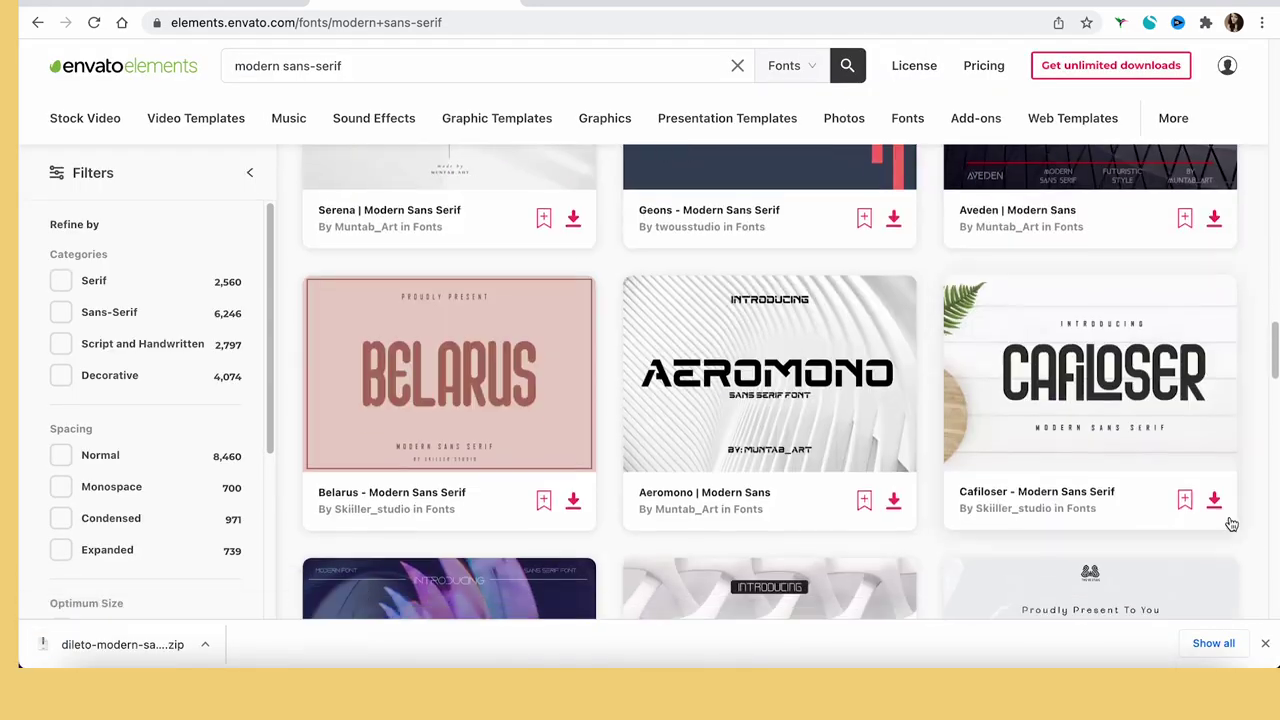
pyautogui.click(1213, 499)
pyautogui.scroll(-10, 927, 486)
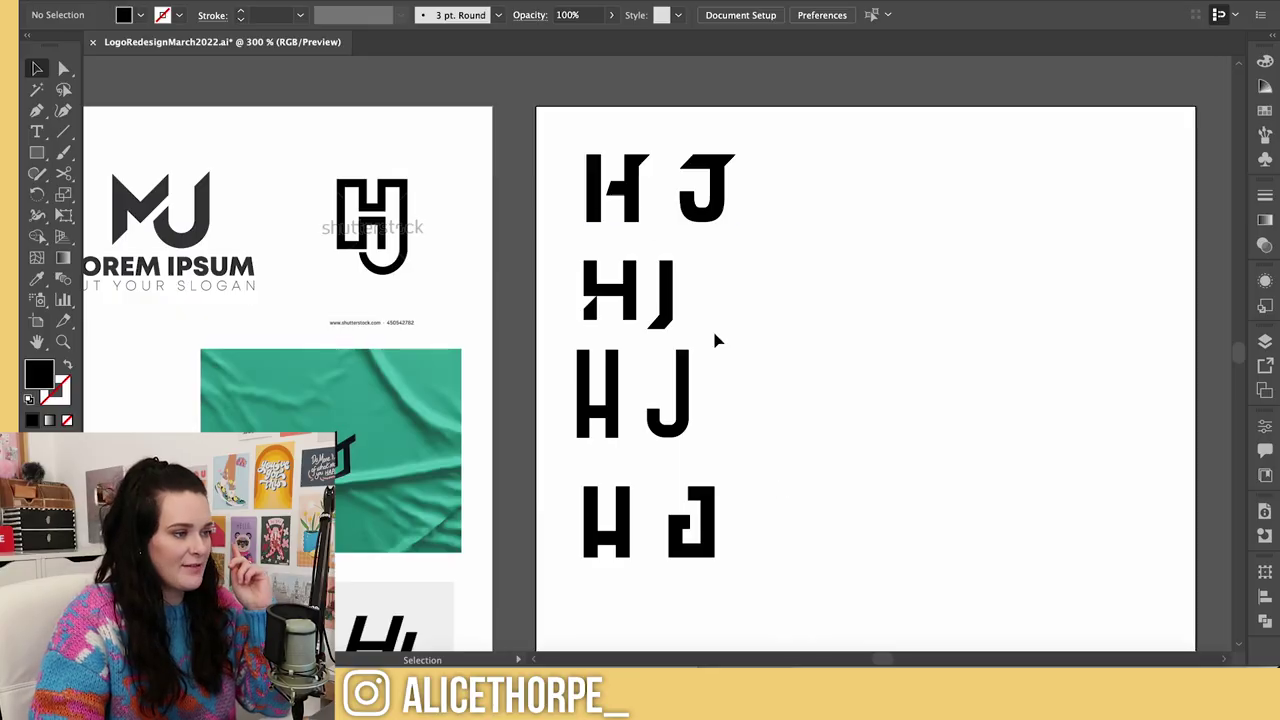
# - Switch to Illustrator and inspect the font used by each of the four "H J" samples on the second artboard
pyautogui.click(636, 198)
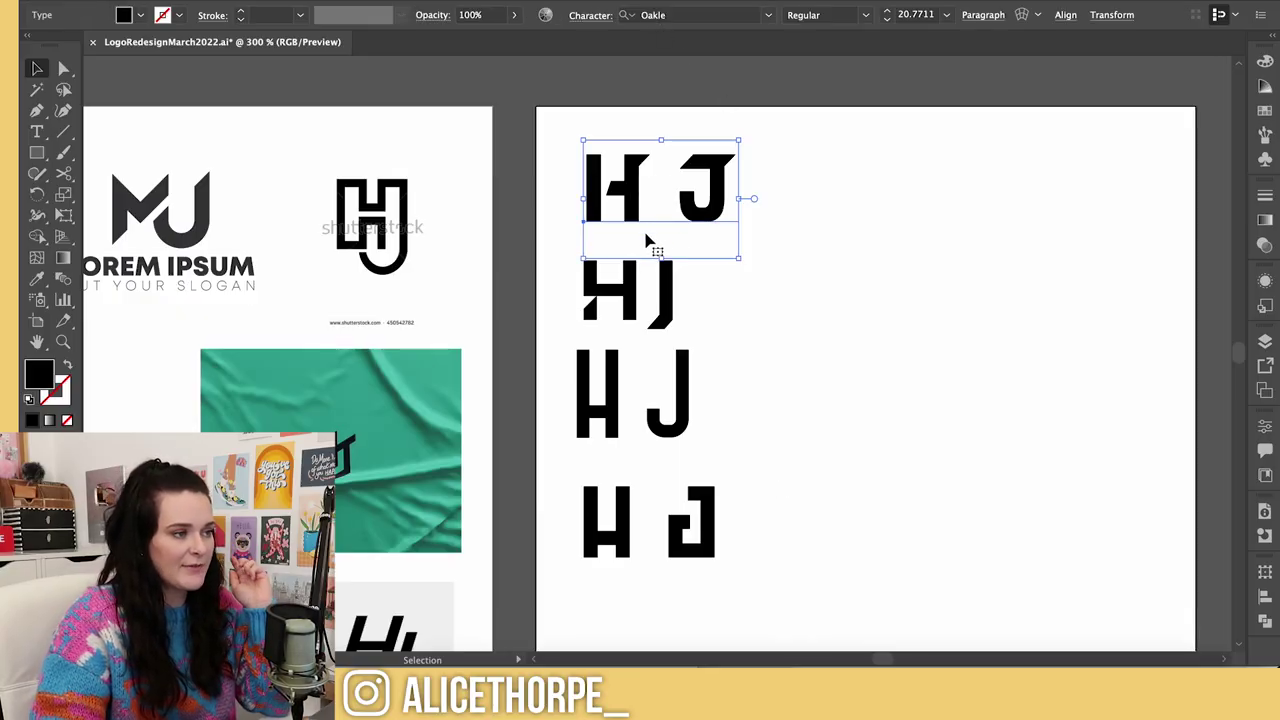
pyautogui.click(640, 292)
pyautogui.click(622, 418)
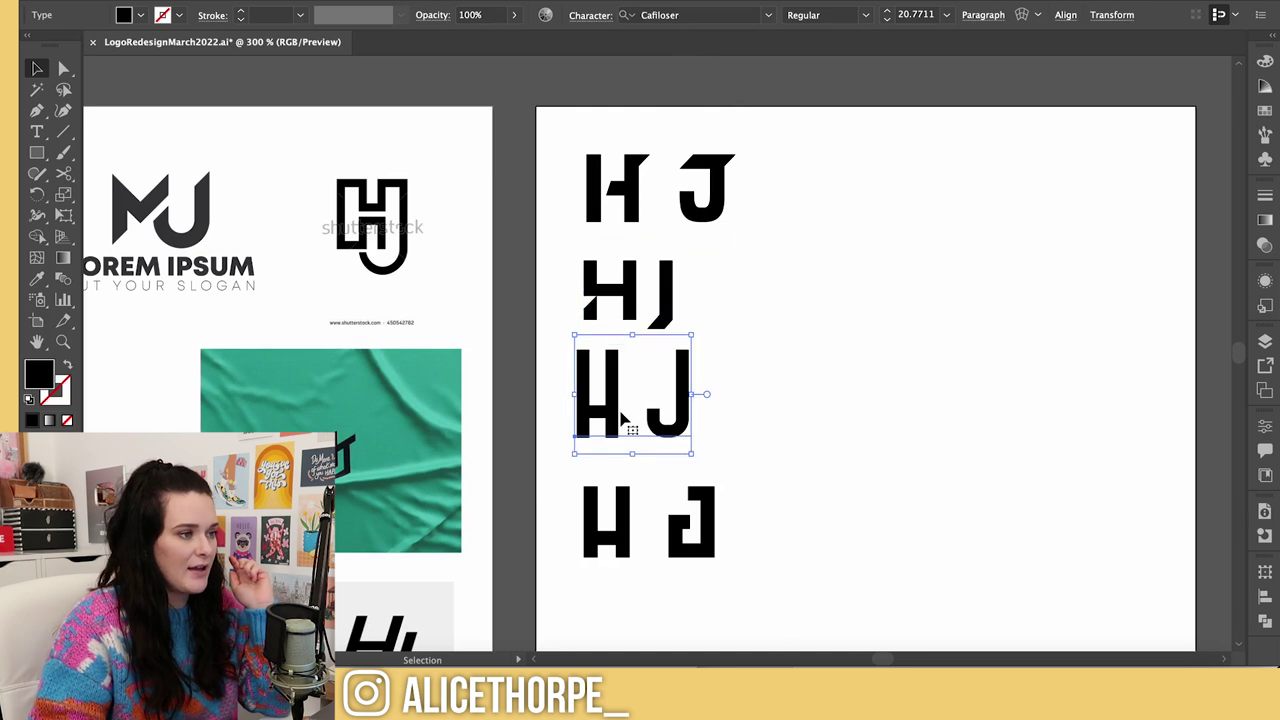
pyautogui.click(622, 553)
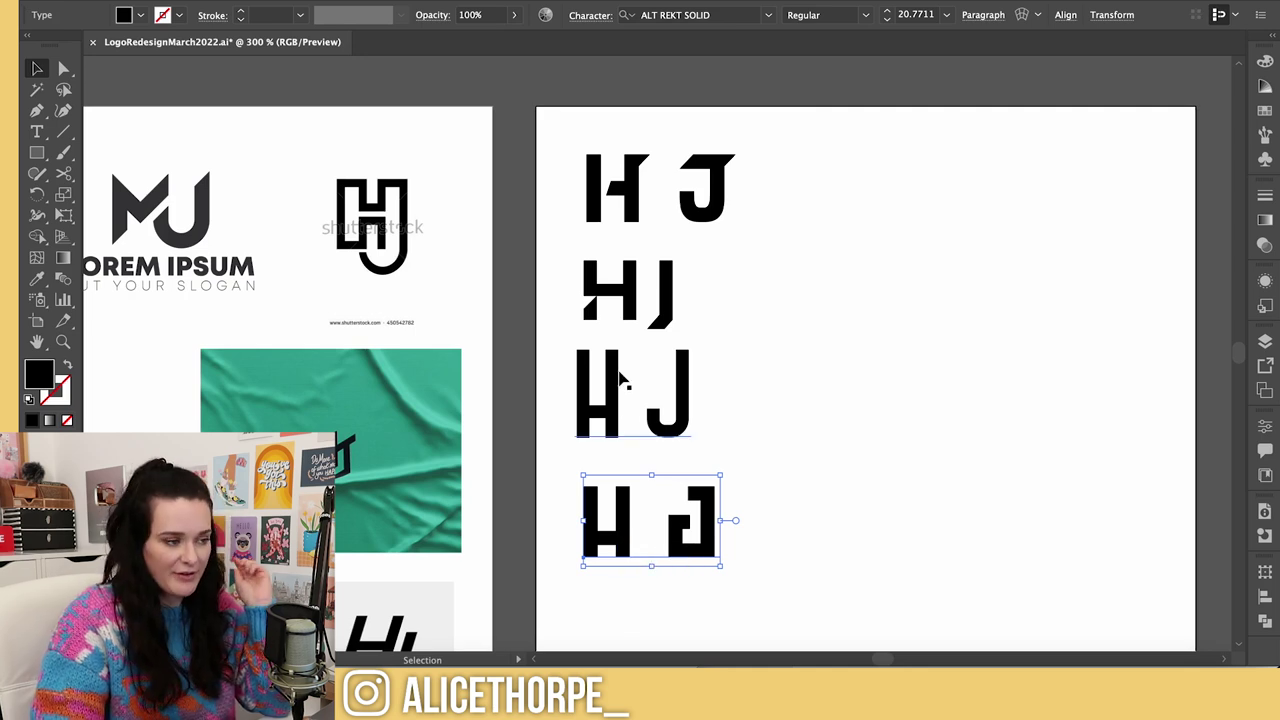
pyautogui.click(775, 526)
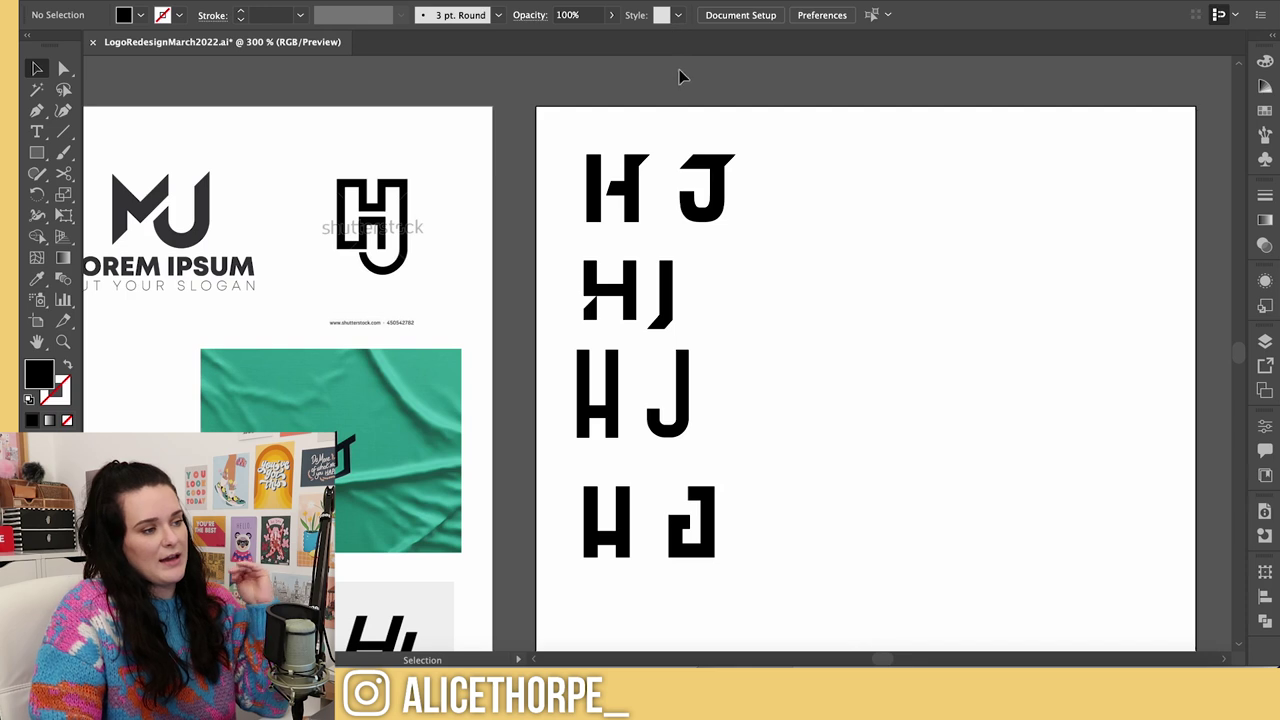
# - Move the first "H J" sample up and the other three samples off the page above the second artboard
pyautogui.moveTo(630, 180); pyautogui.dragTo(630, 153)
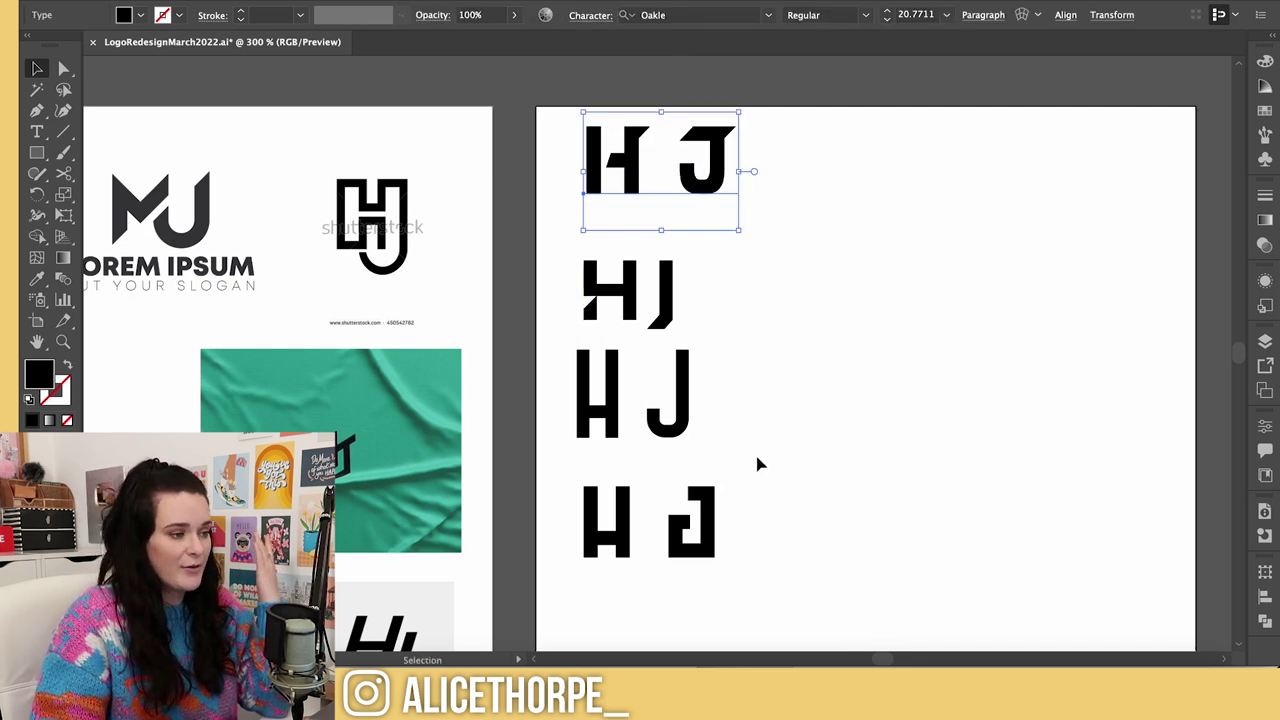
pyautogui.click(607, 278)
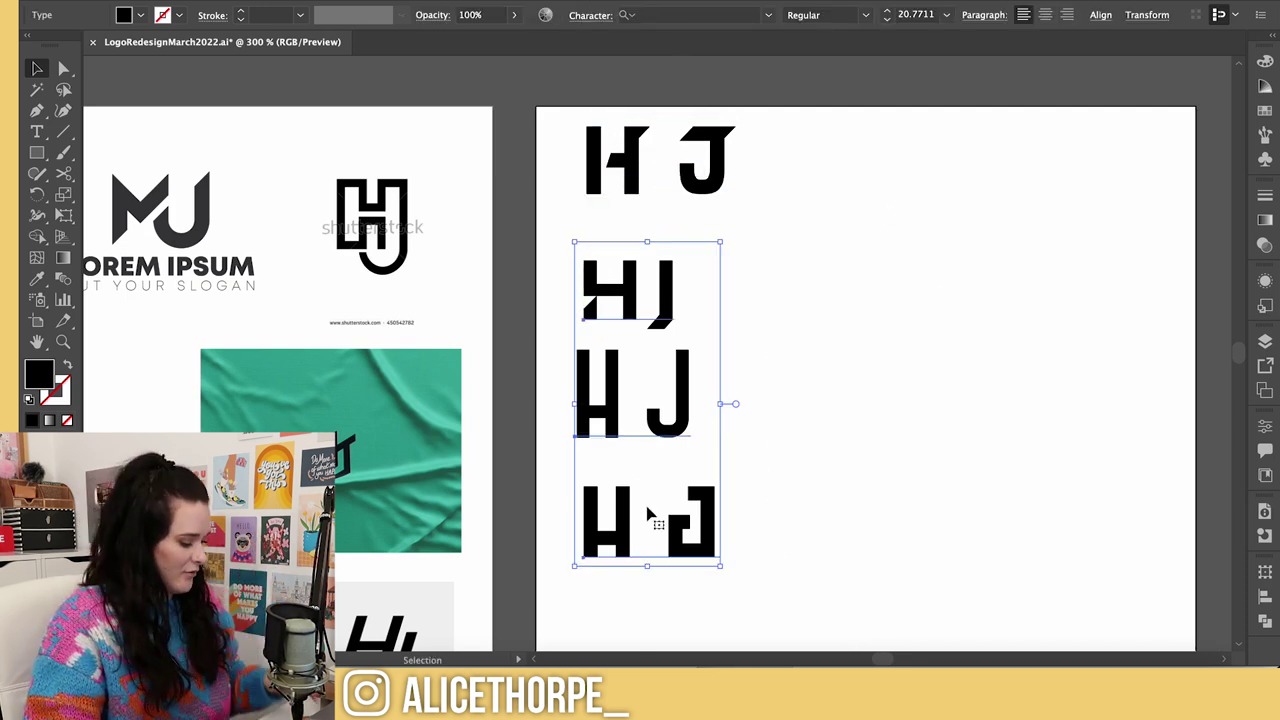
pyautogui.moveTo(641, 475); pyautogui.dragTo(650, 50)
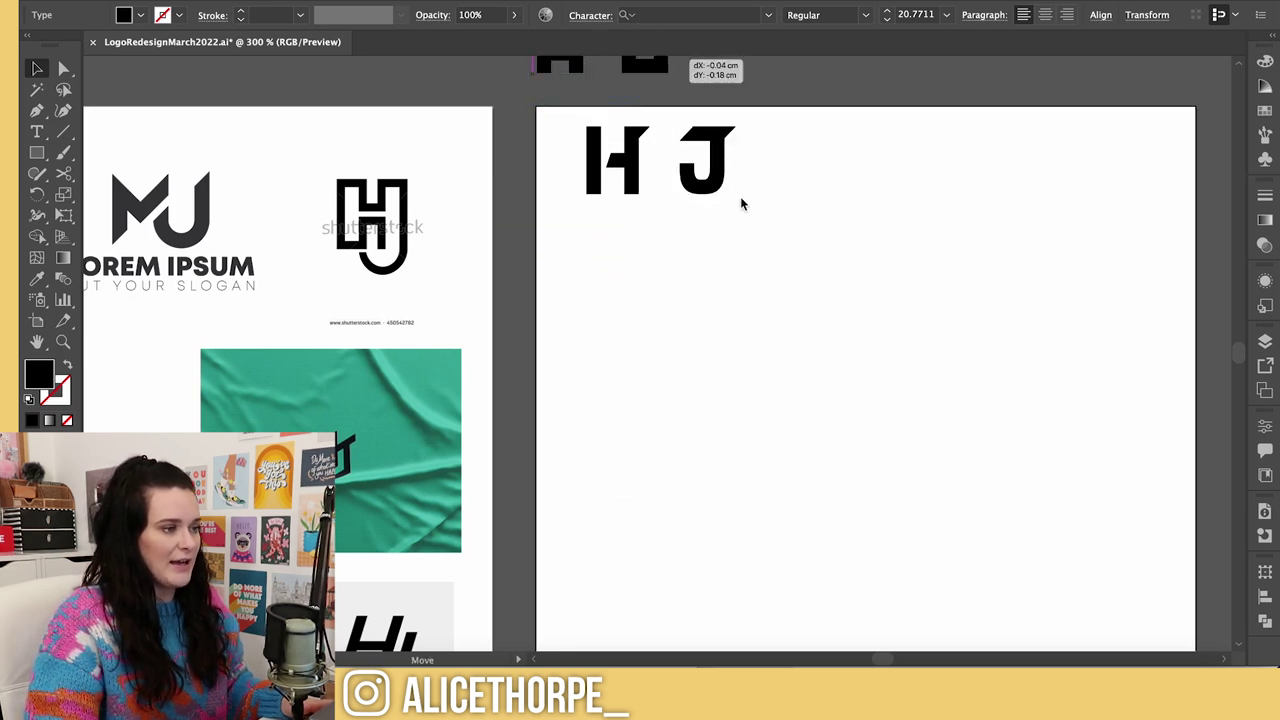
pyautogui.scroll(5, 741, 198)
pyautogui.moveTo(630, 334); pyautogui.dragTo(636, 236)
pyautogui.click(689, 251)
pyautogui.scroll(-5, 754, 309)
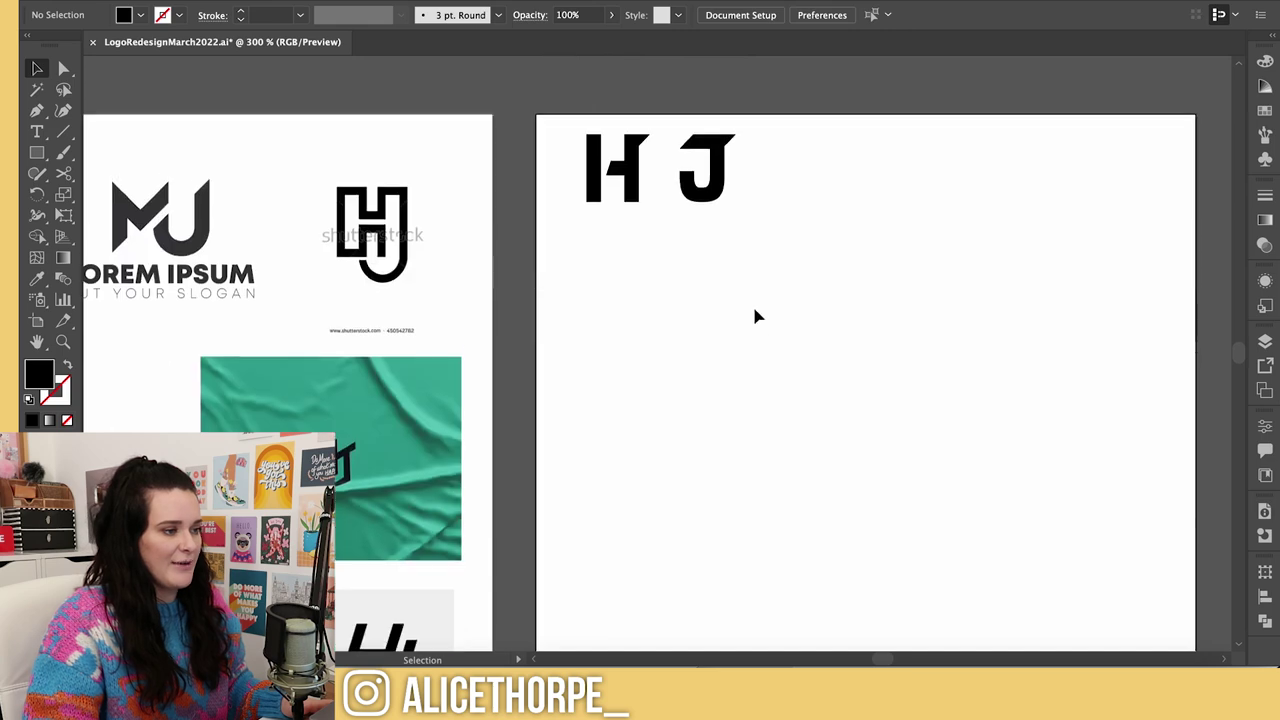
# - Move the remaining Oakle "H J" sample slightly lower on the artboard and convert its text to outlines
pyautogui.moveTo(743, 194); pyautogui.dragTo(735, 280)
pyautogui.click(840, 341)
pyautogui.click(737, 257)
pyautogui.rightClick(741, 280)
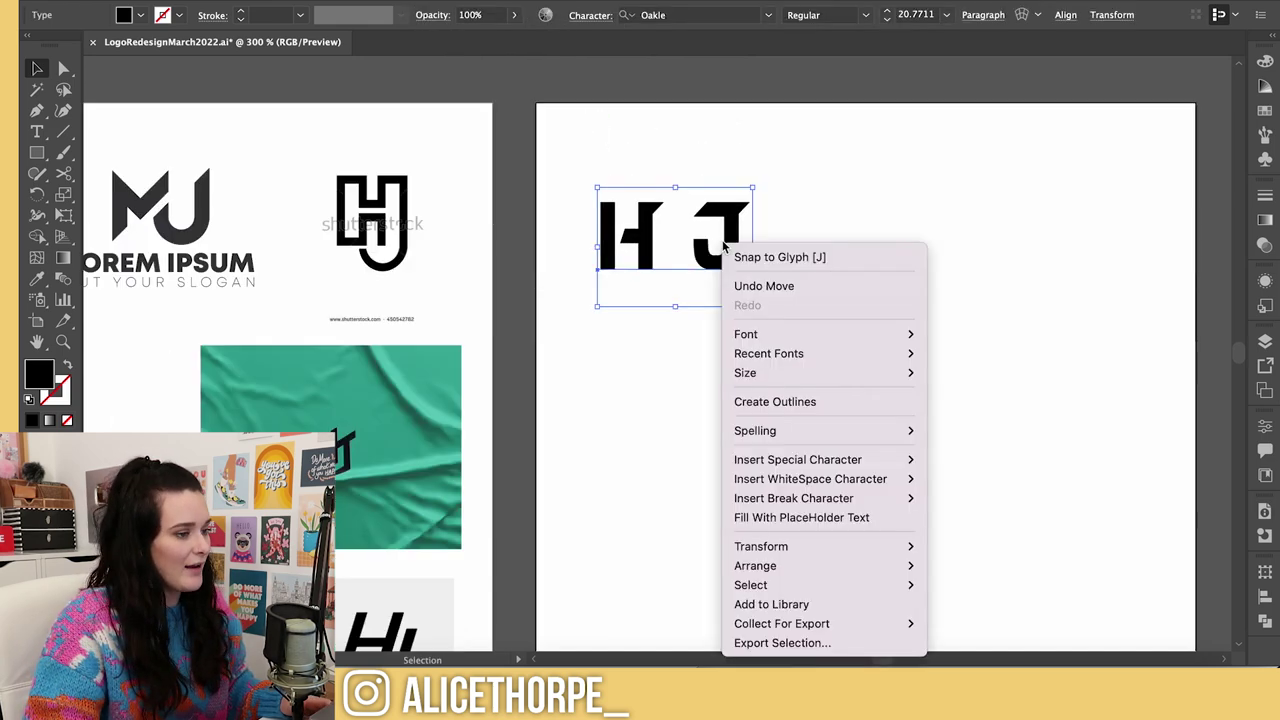
pyautogui.click(738, 401)
pyautogui.click(893, 385)
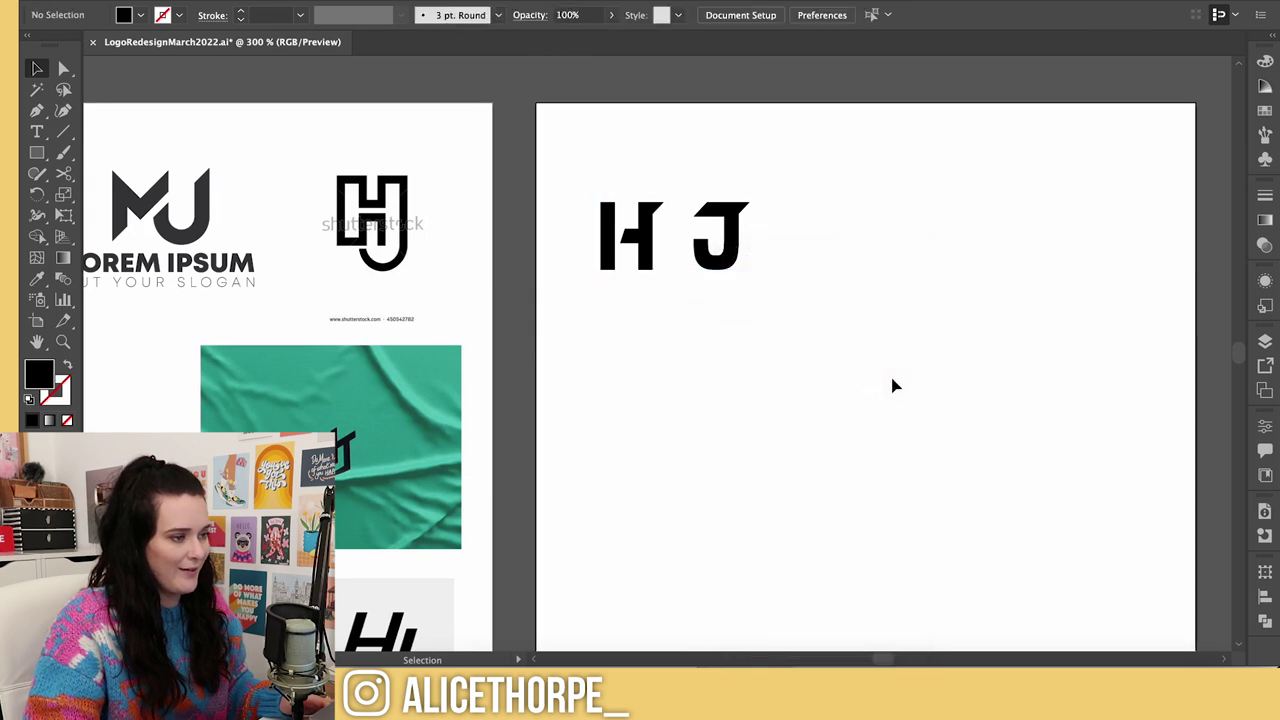
# - Ungroup the outlined letters and place the J tightly against the H, slightly lower
pyautogui.rightClick(711, 252)
pyautogui.click(753, 405)
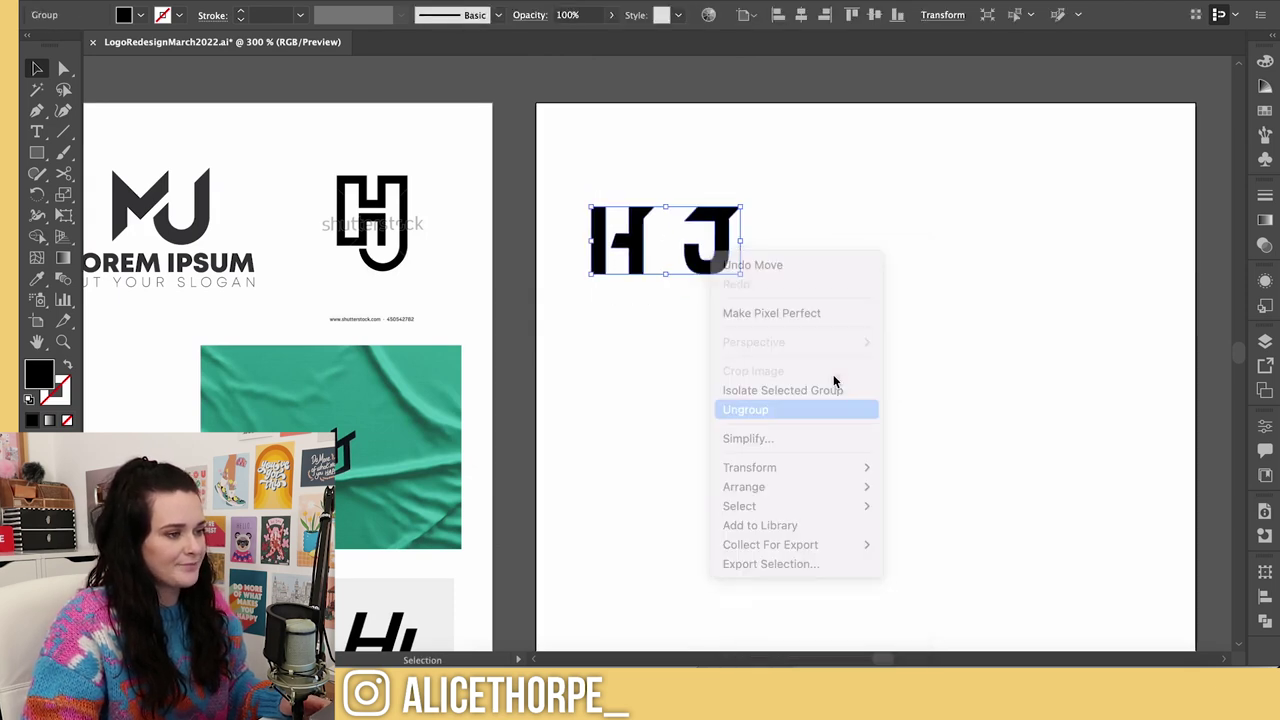
pyautogui.click(785, 300)
pyautogui.moveTo(735, 258); pyautogui.dragTo(656, 280)
pyautogui.moveTo(657, 283); pyautogui.dragTo(705, 250)
pyautogui.click(943, 326)
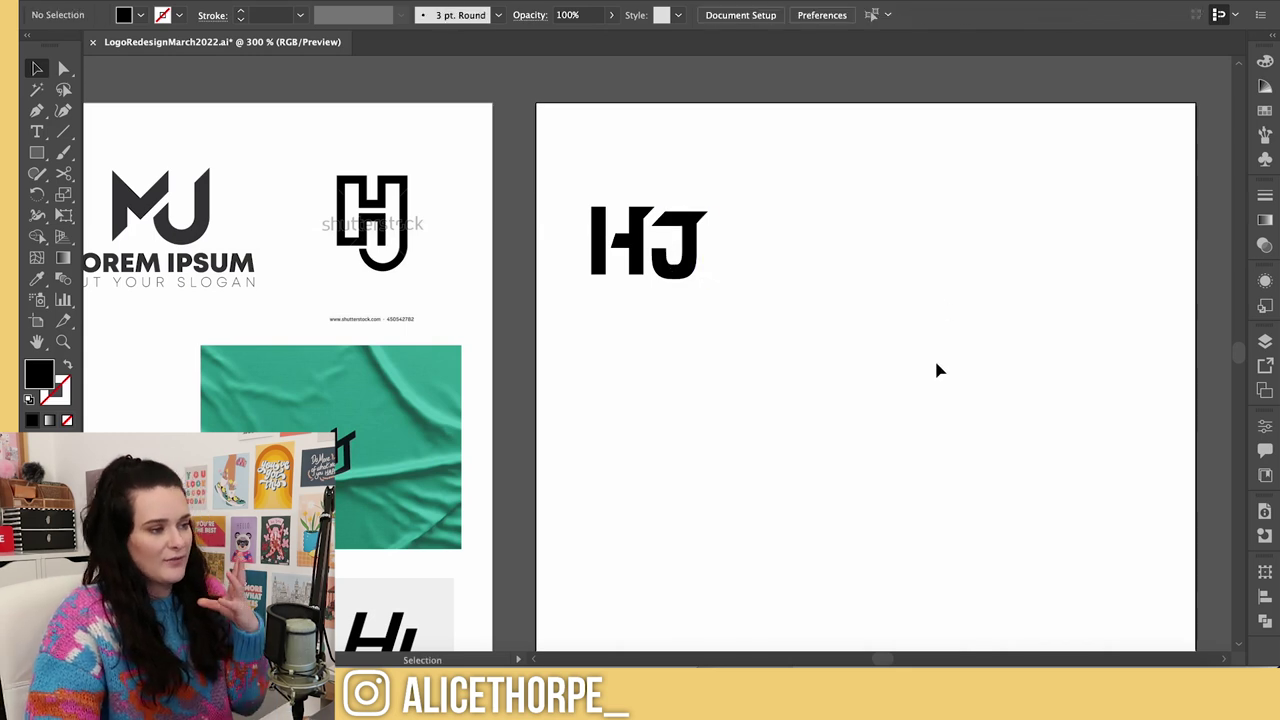
# - Add the letter "H" below the HJ mark in Avenir Heavy, clearing the font filter, and open the font style choices
pyautogui.hscroll(-5, 880, 651)
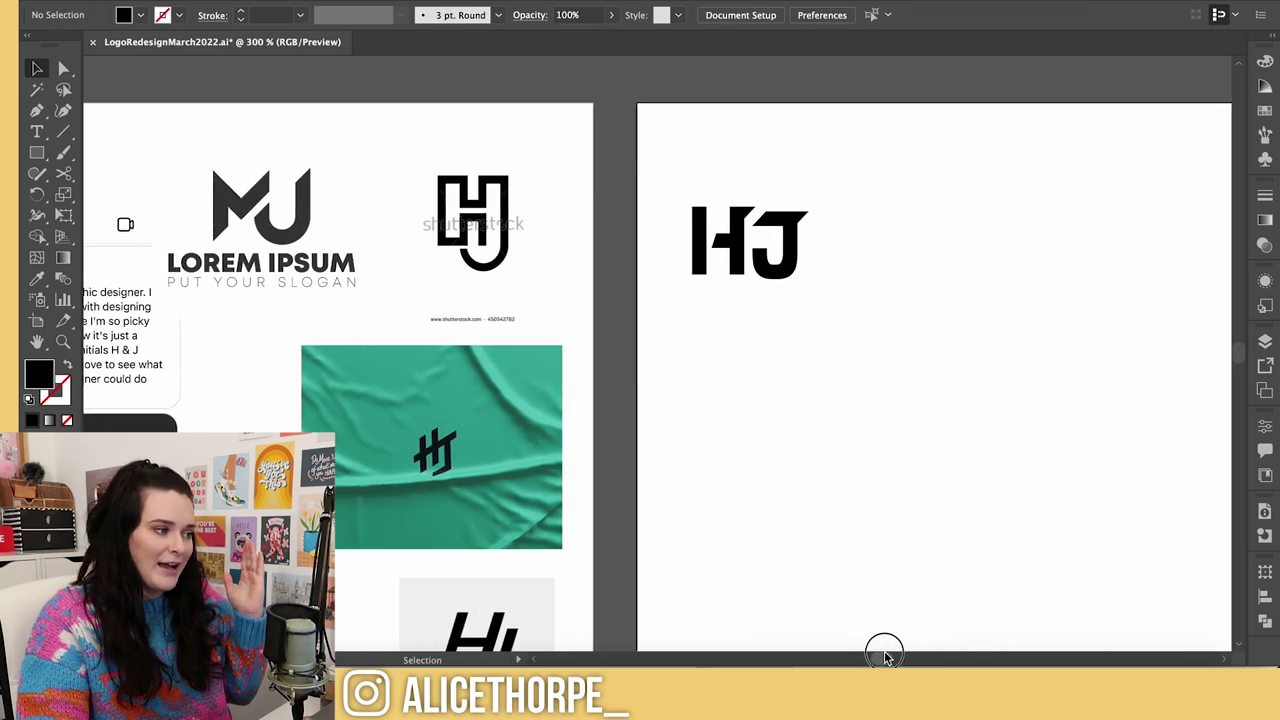
pyautogui.scroll(-2, 880, 432)
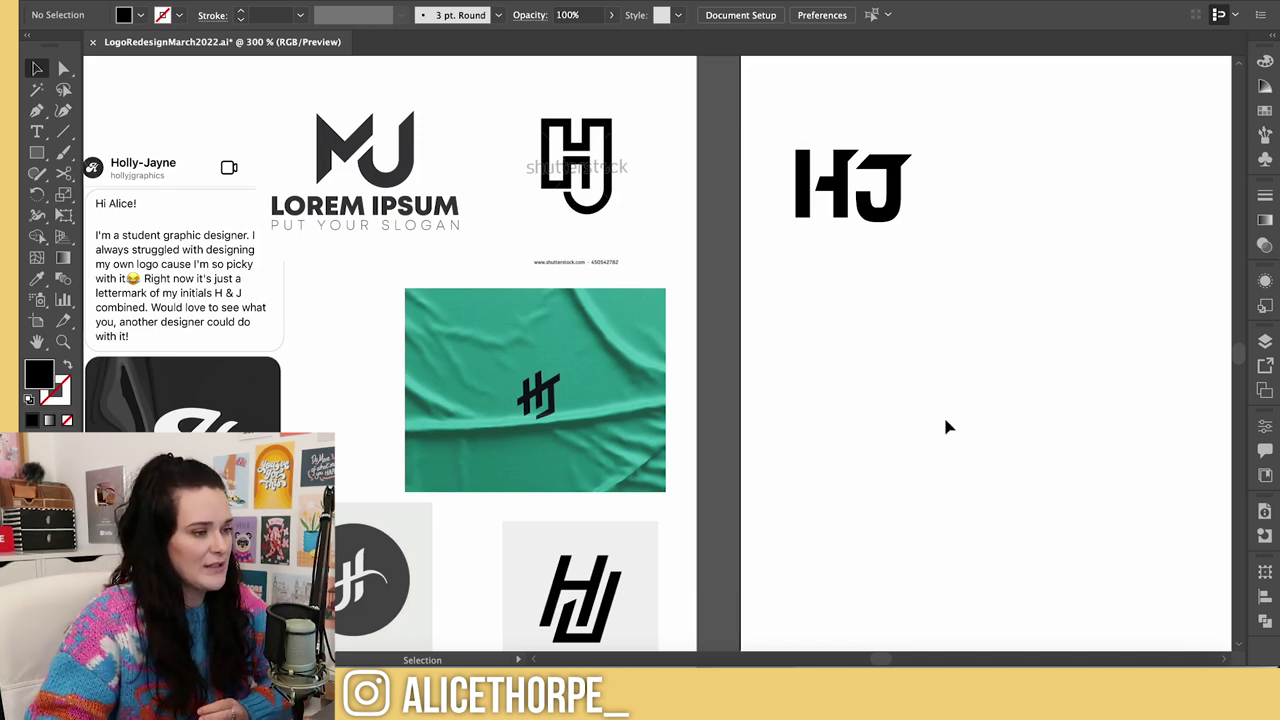
pyautogui.press('t')
pyautogui.click(895, 372)
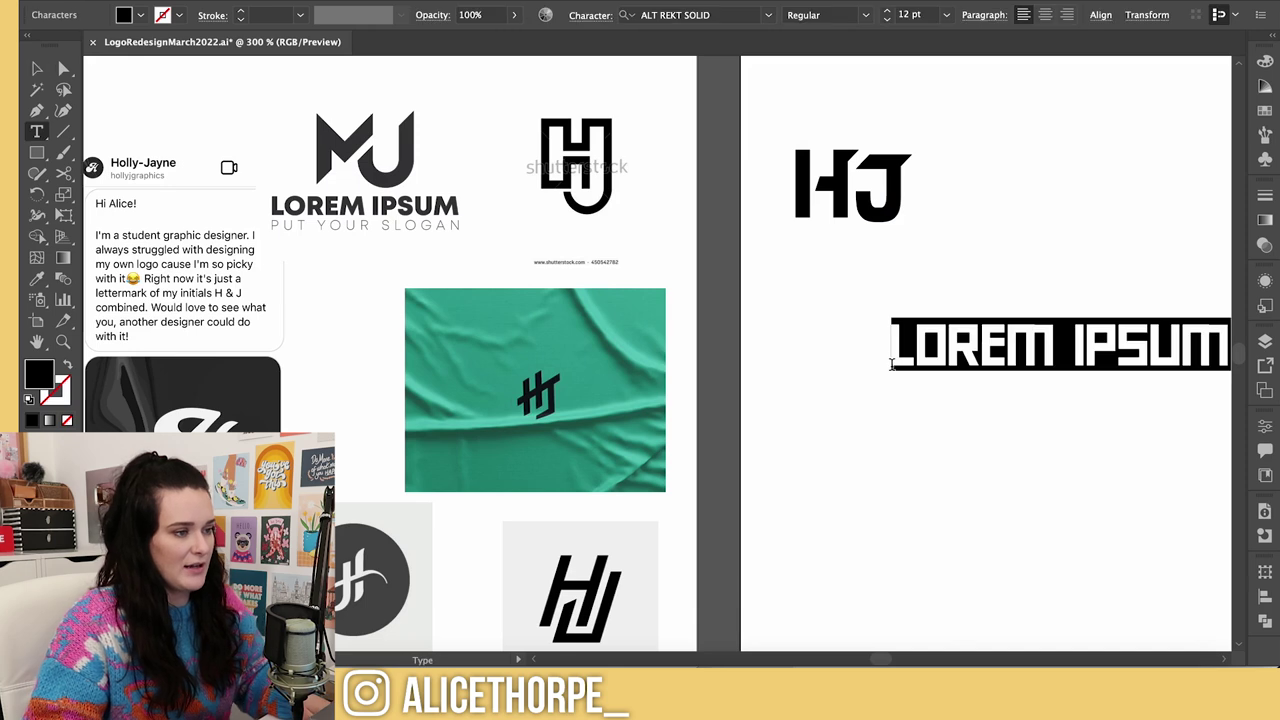
pyautogui.click(768, 15)
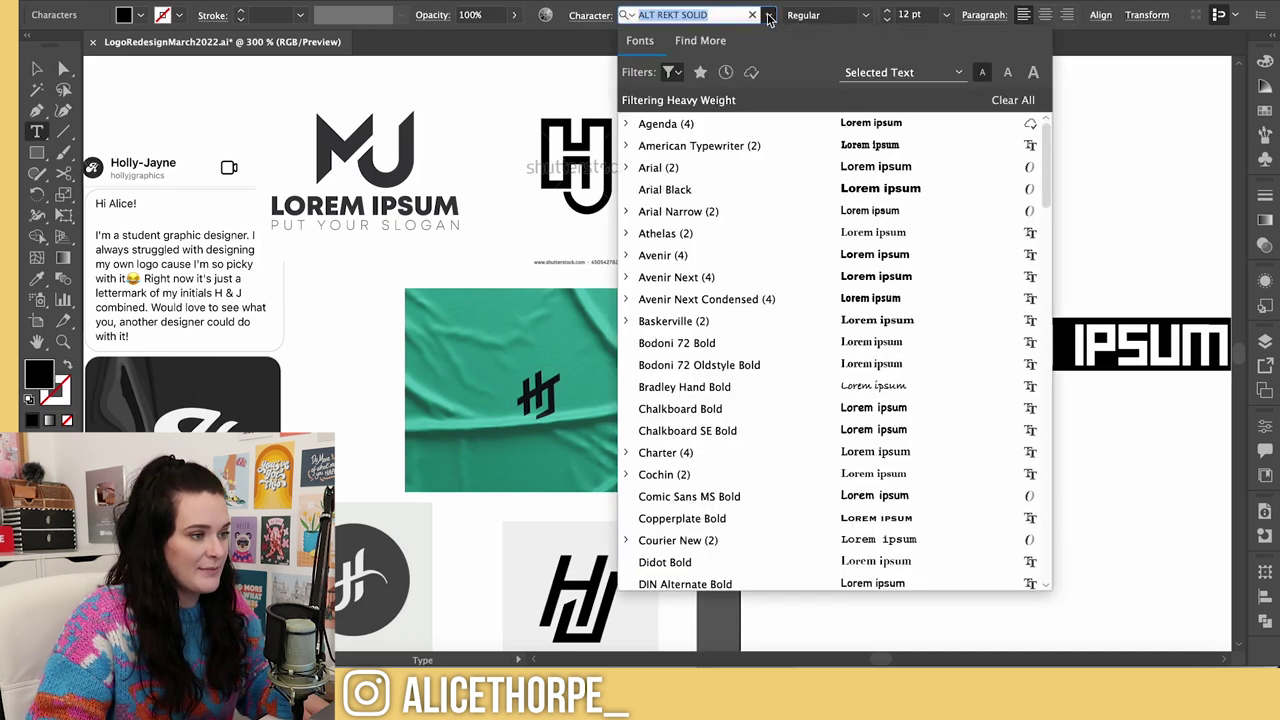
pyautogui.click(675, 73)
pyautogui.click(1013, 100)
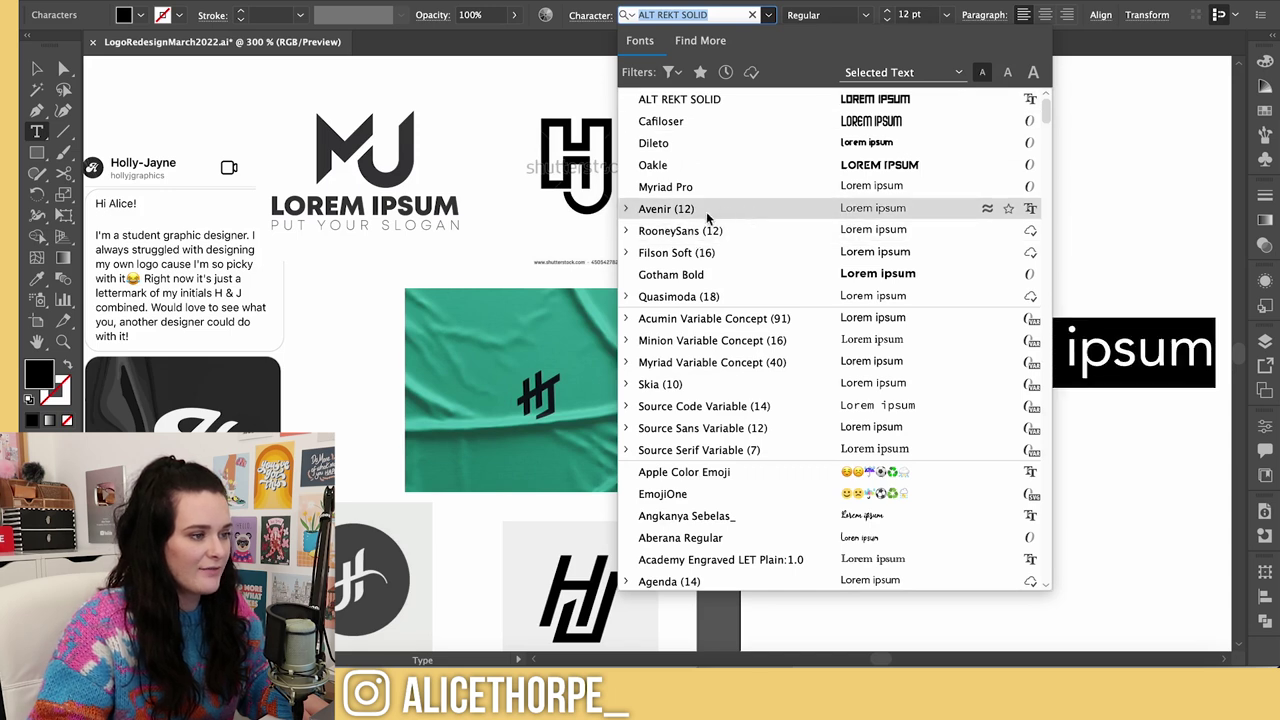
pyautogui.click(632, 209)
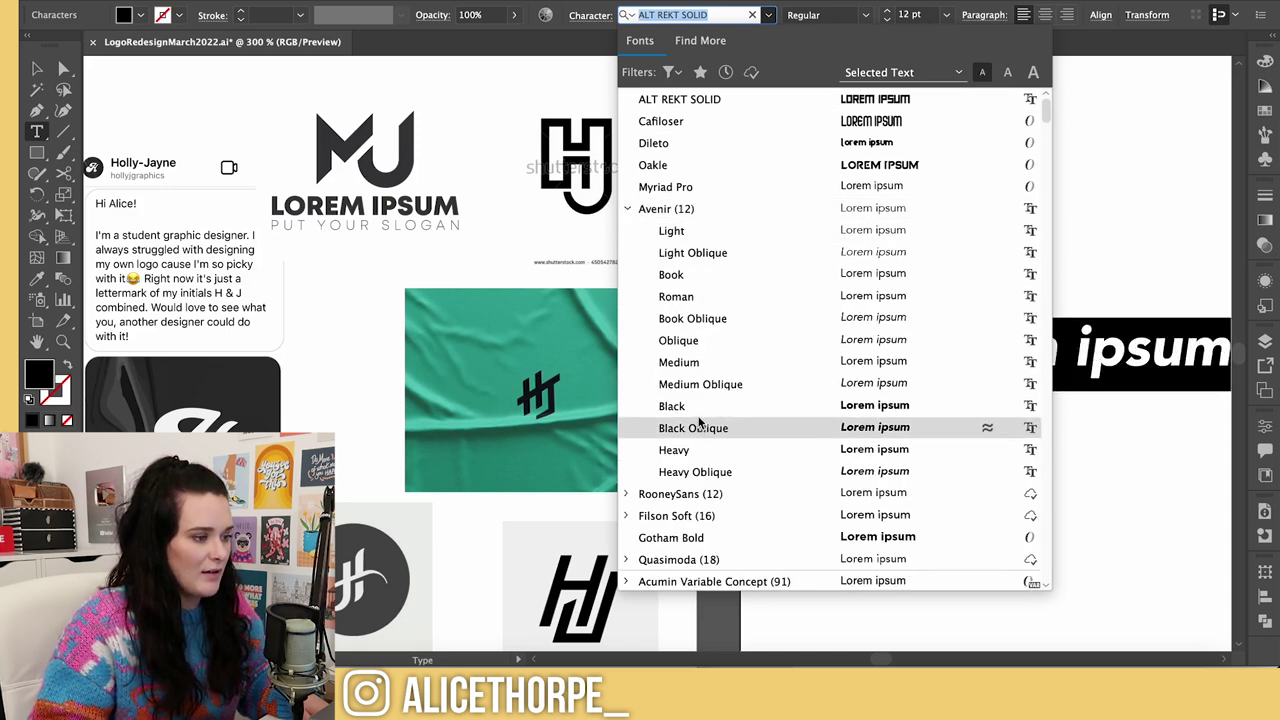
pyautogui.click(675, 450)
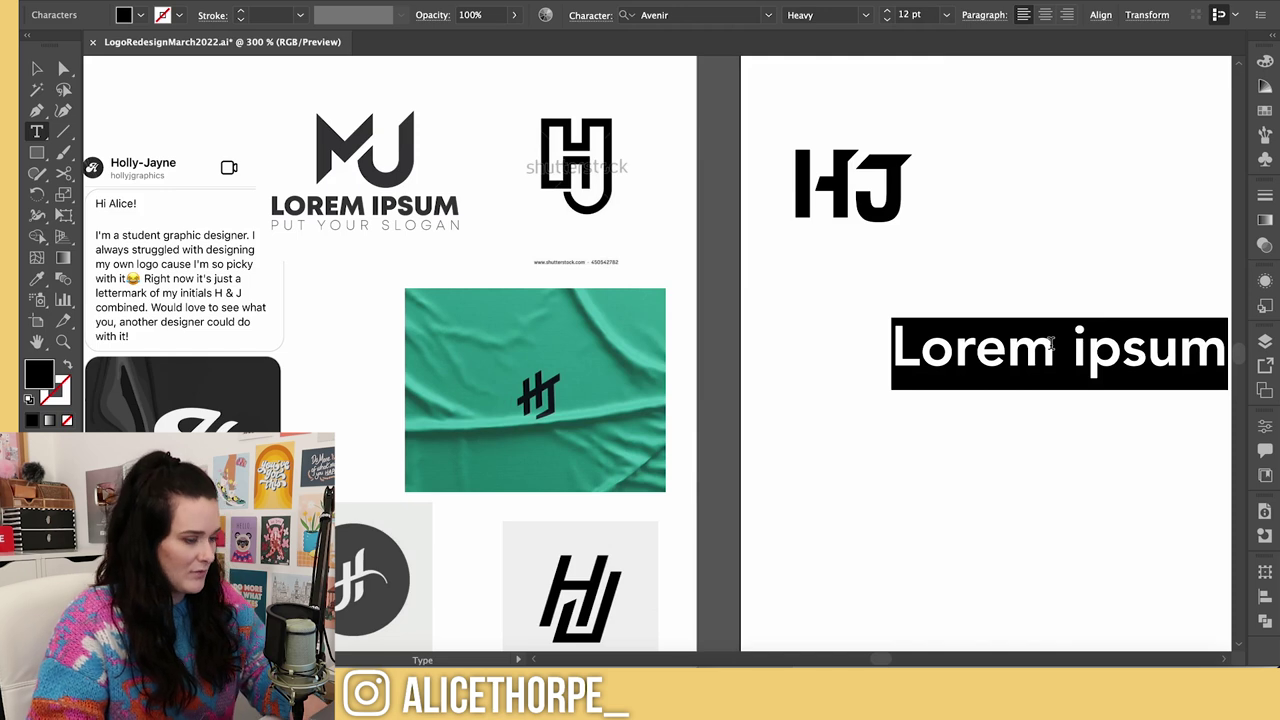
pyautogui.write('H')
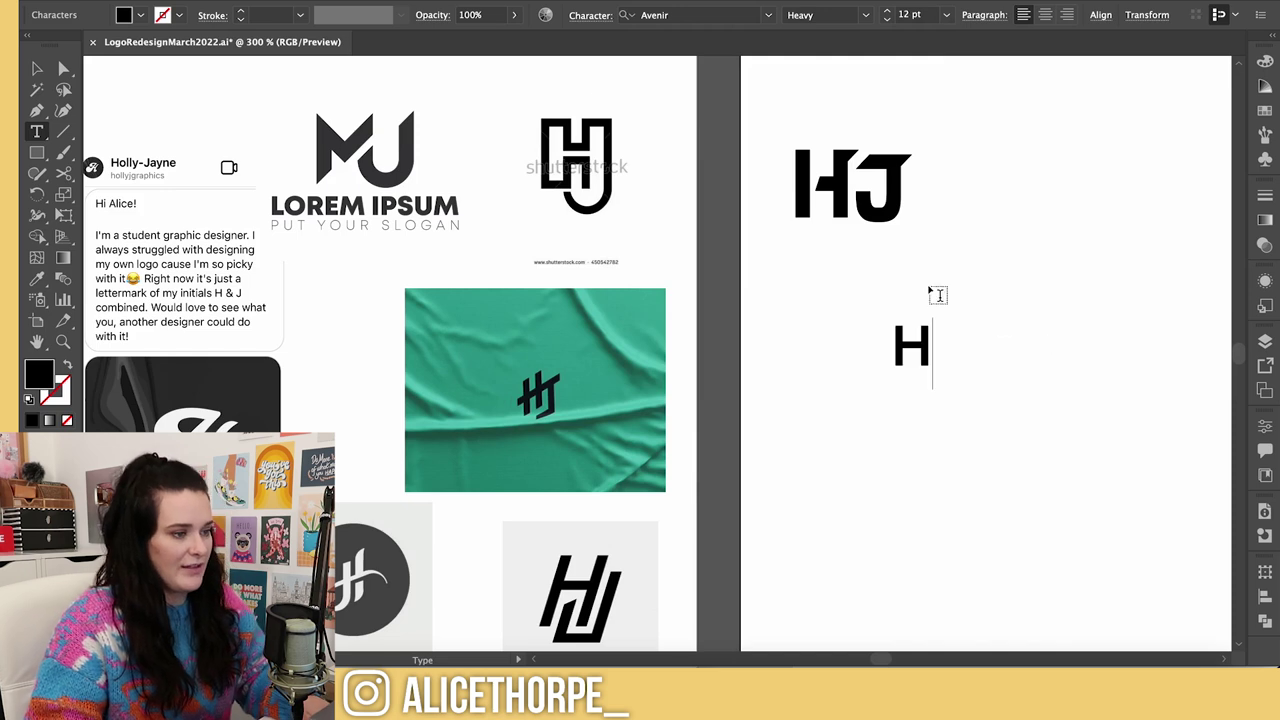
pyautogui.click(866, 15)
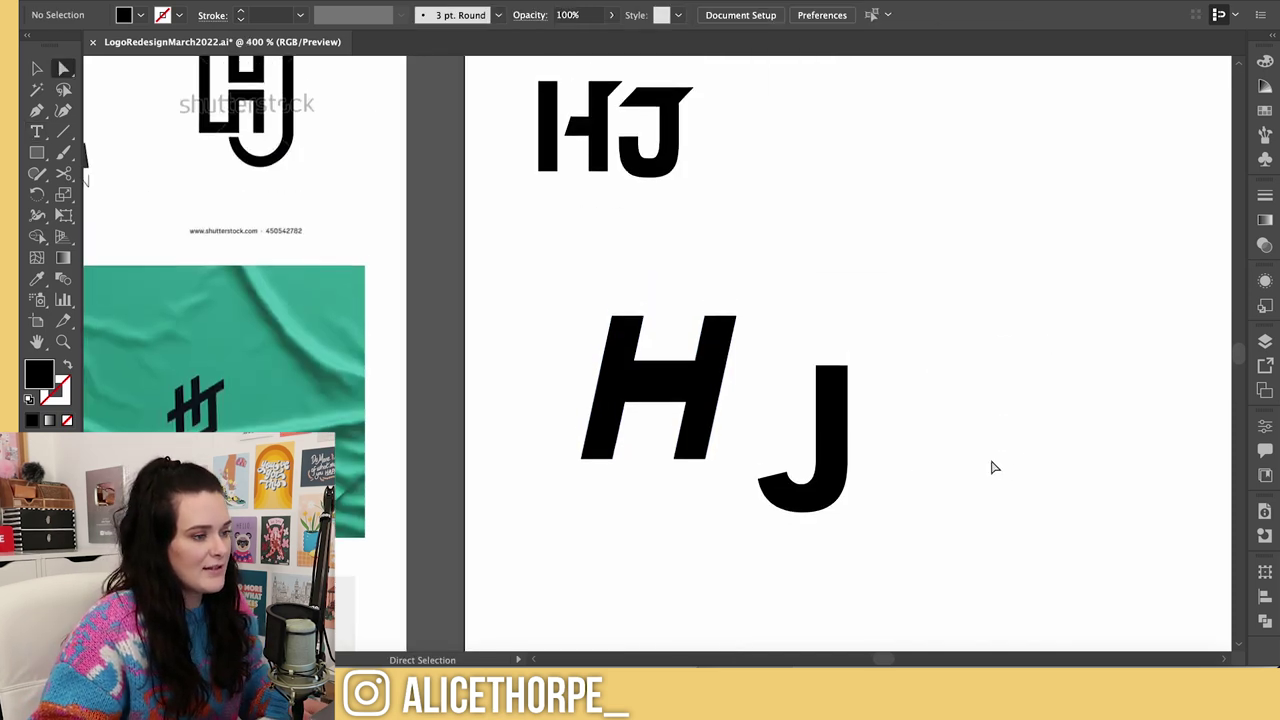
# - Set the separate J in Tahoma Bold and try it closer to the slanted H
pyautogui.moveTo(851, 449); pyautogui.dragTo(1069, 380)
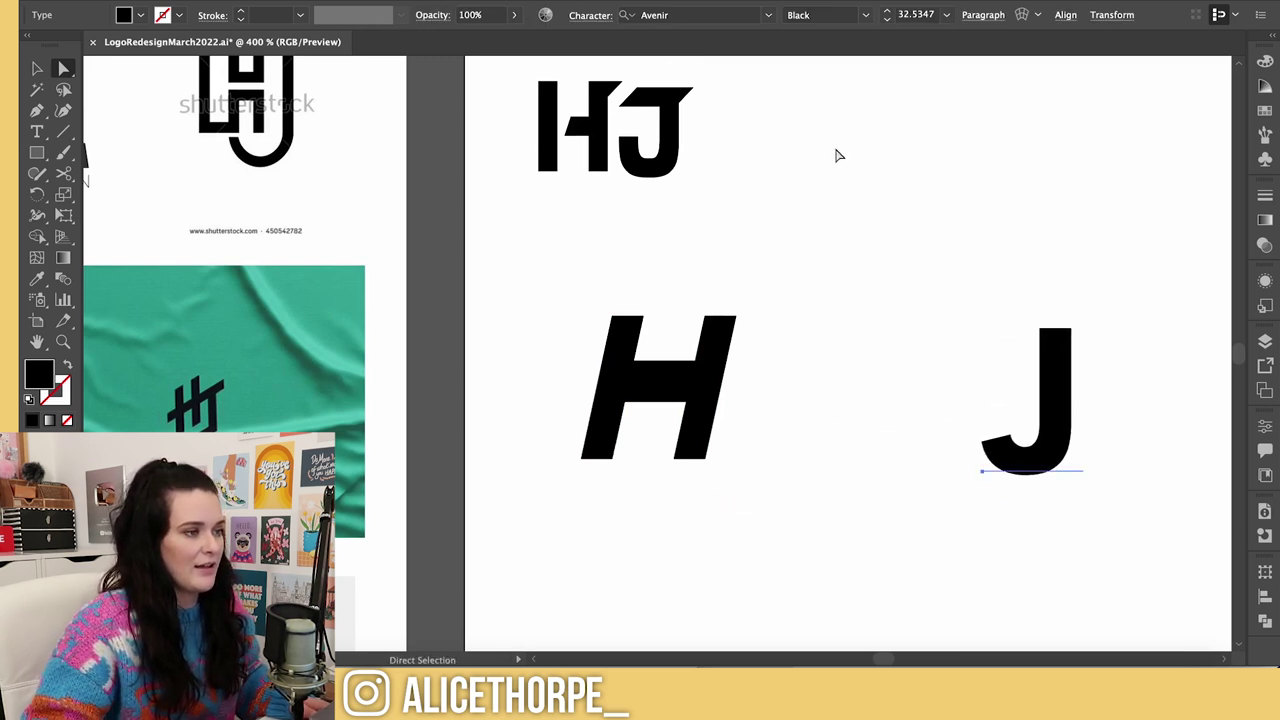
pyautogui.click(685, 16)
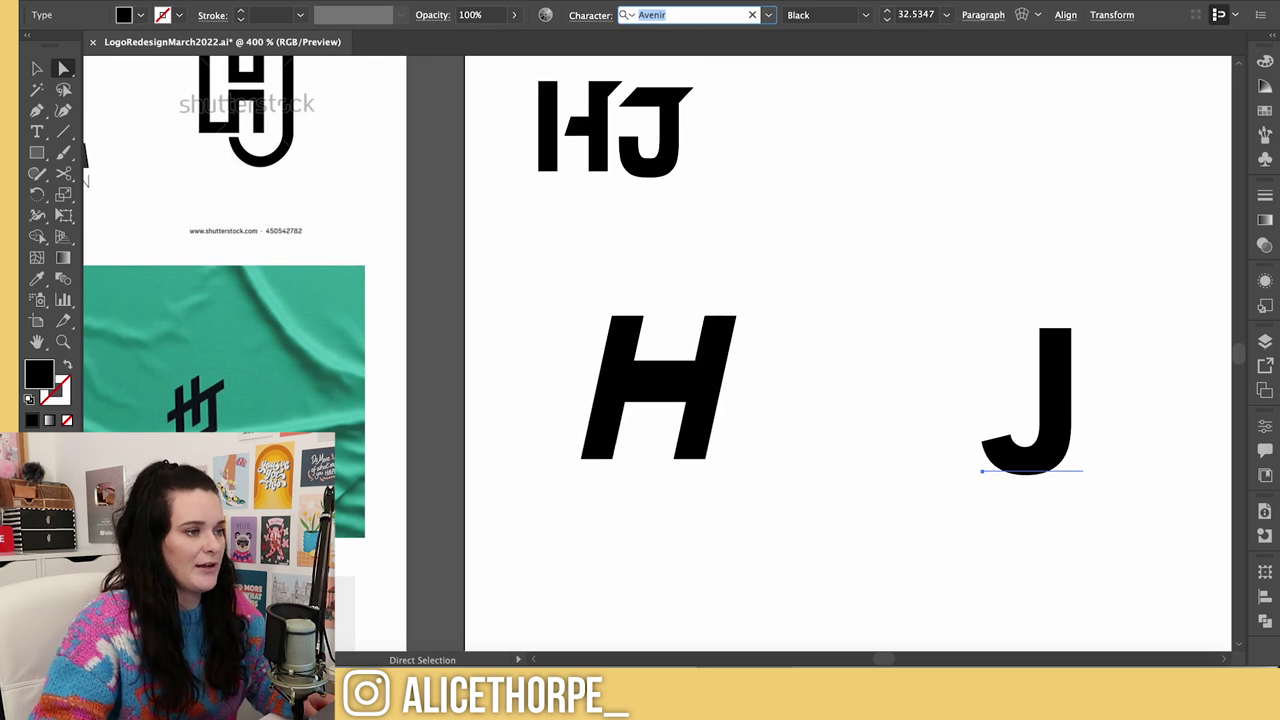
pyautogui.click(768, 15)
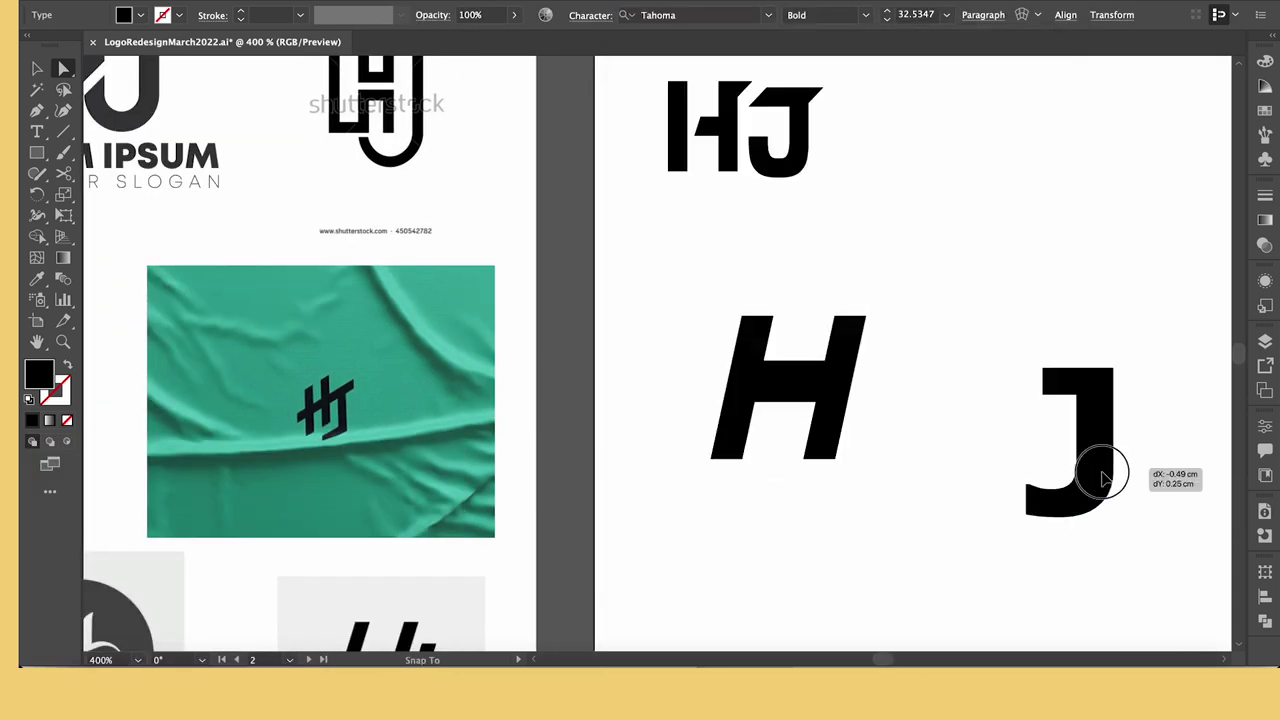
pyautogui.moveTo(1100, 471); pyautogui.dragTo(894, 449)
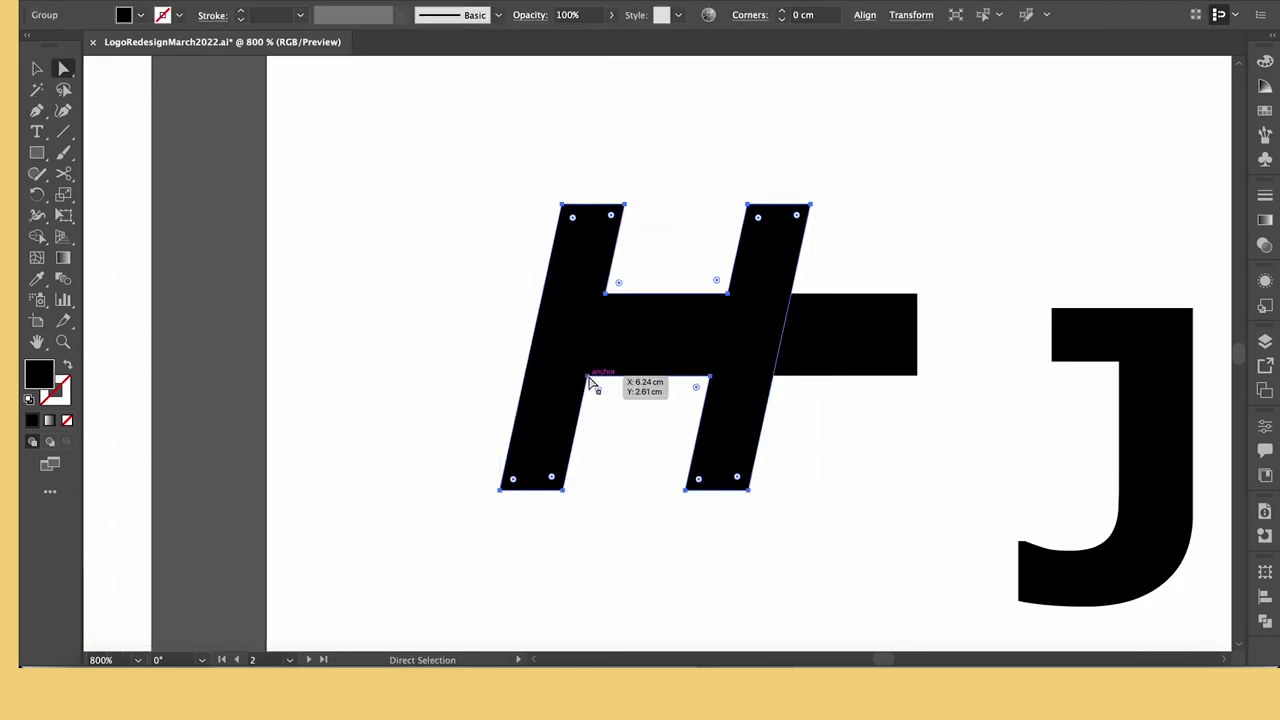
# - Build an angular J from a copy of the slanted H, joining its stem to the end of the extended crossbar
pyautogui.click(900, 500)
pyautogui.moveTo(1143, 464); pyautogui.dragTo(877, 440)
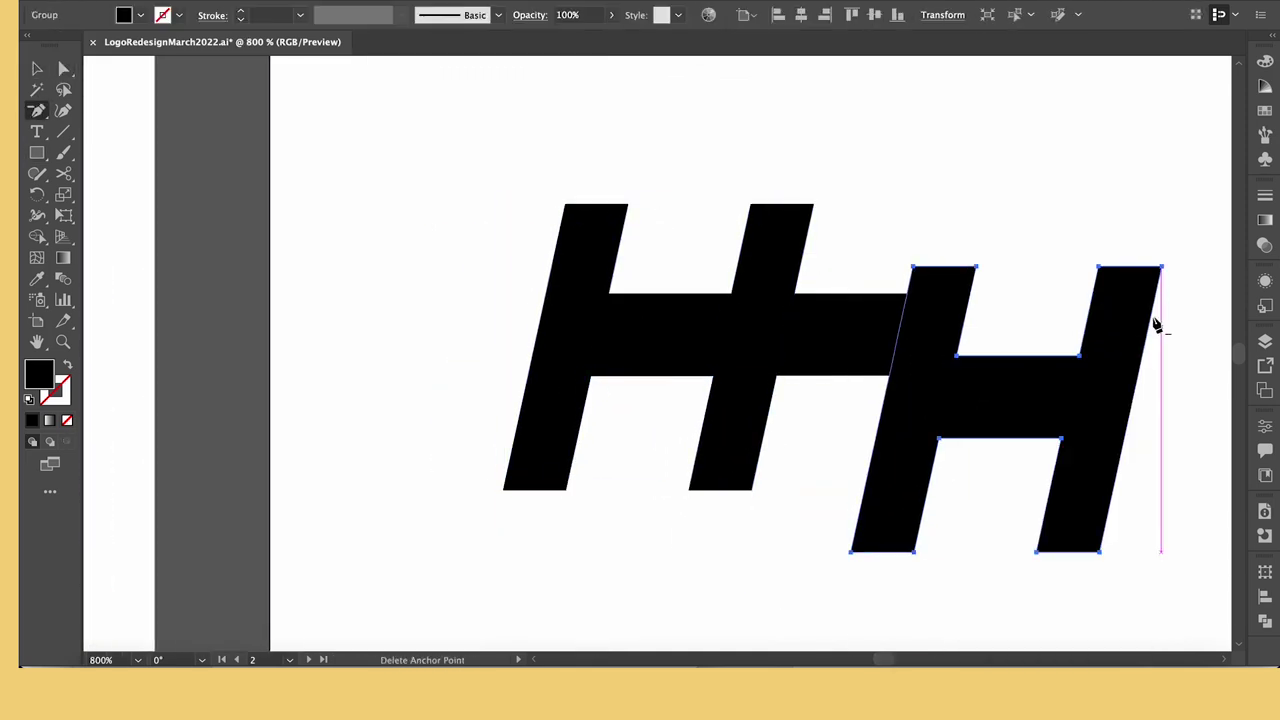
pyautogui.moveTo(537, 495)
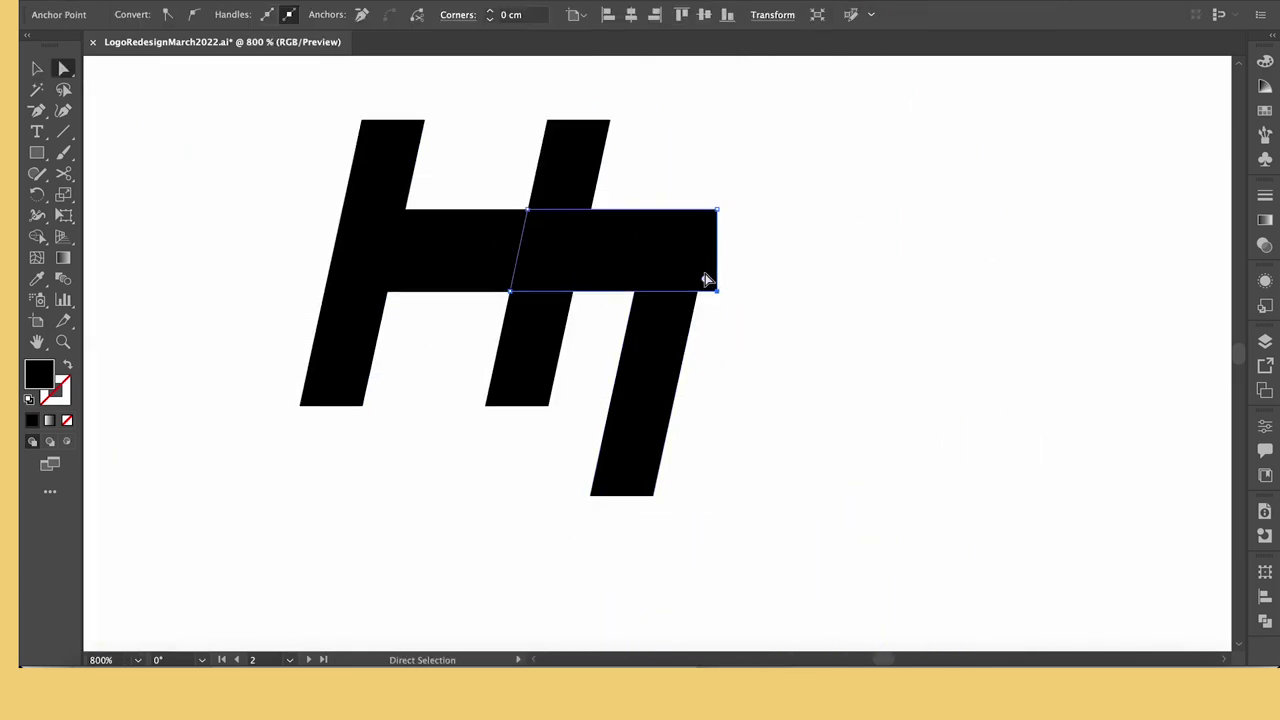
pyautogui.click(594, 294)
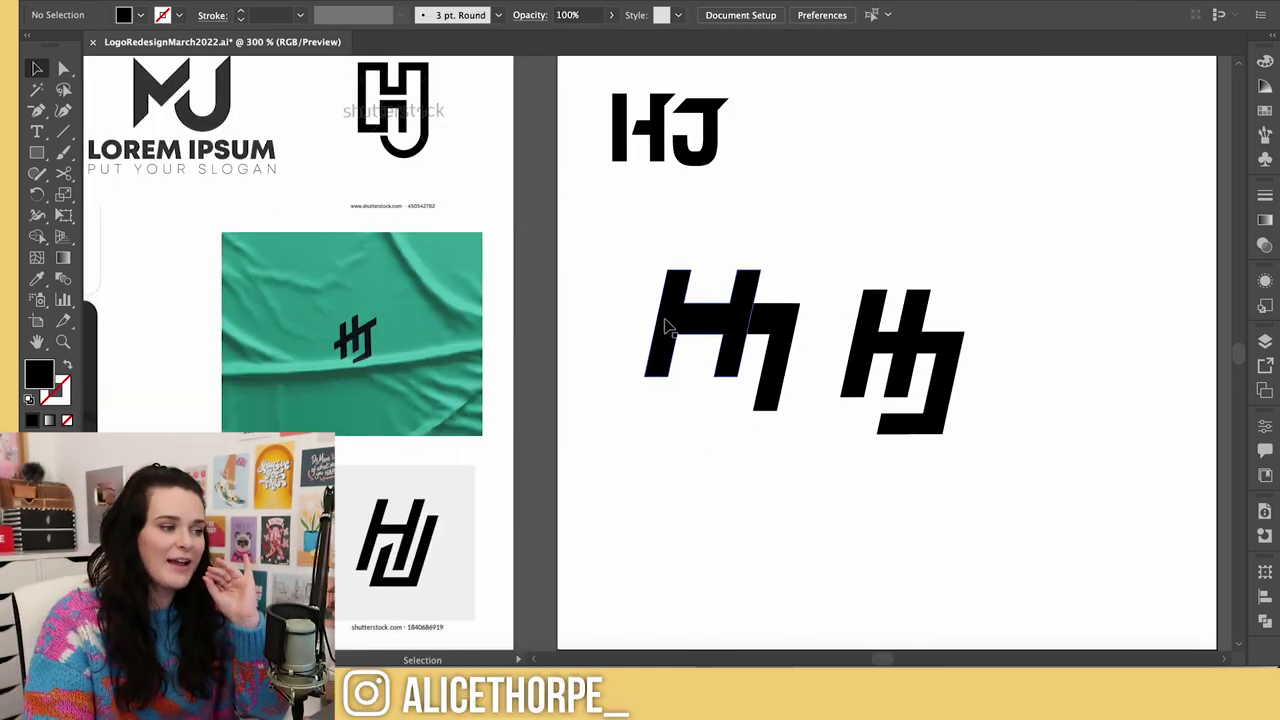
# - Move the left slanted HJ monogram beneath the upper HJ mark and review the original logo and references
pyautogui.moveTo(640, 277); pyautogui.dragTo(686, 293)
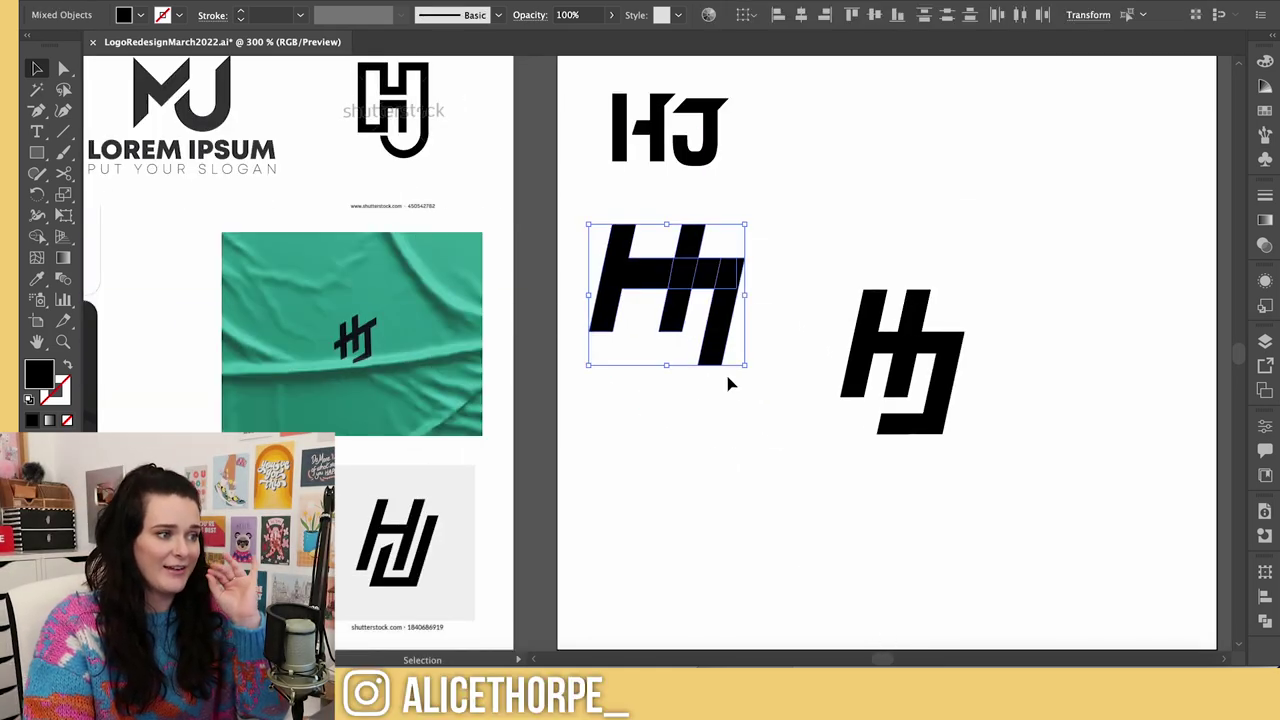
pyautogui.click(722, 461)
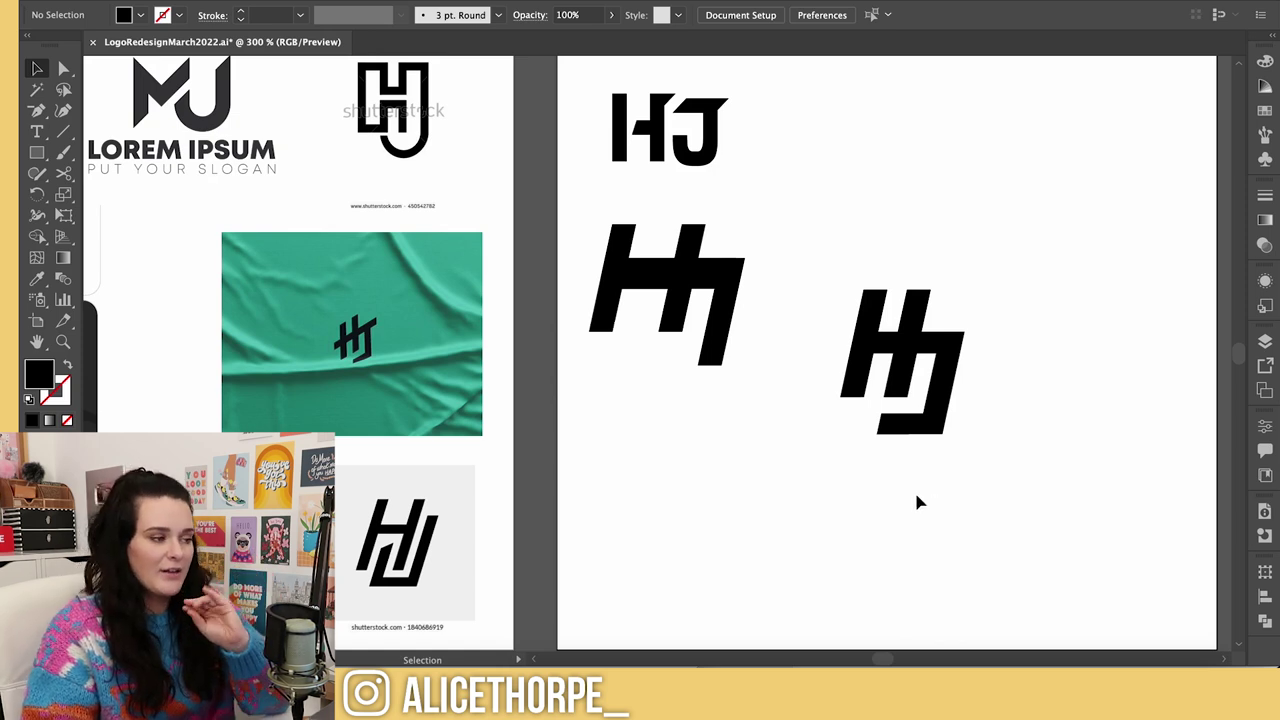
pyautogui.click(872, 660)
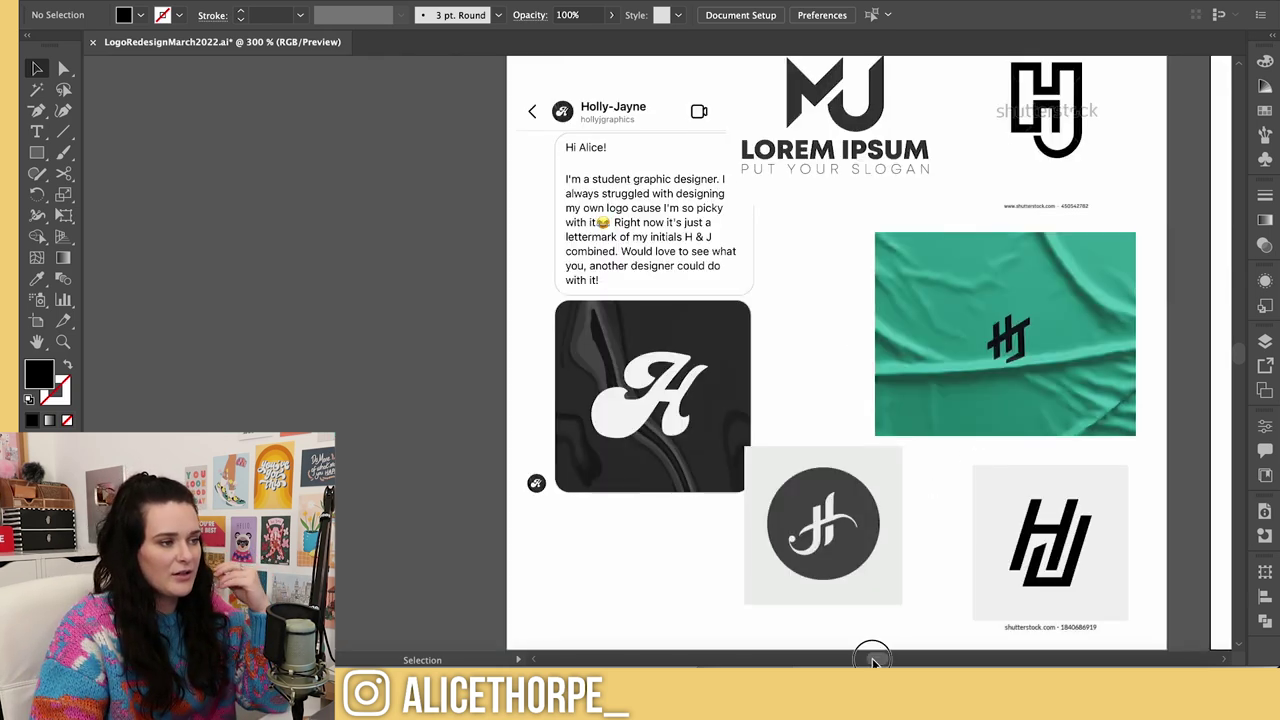
pyautogui.hscroll(10, 872, 660)
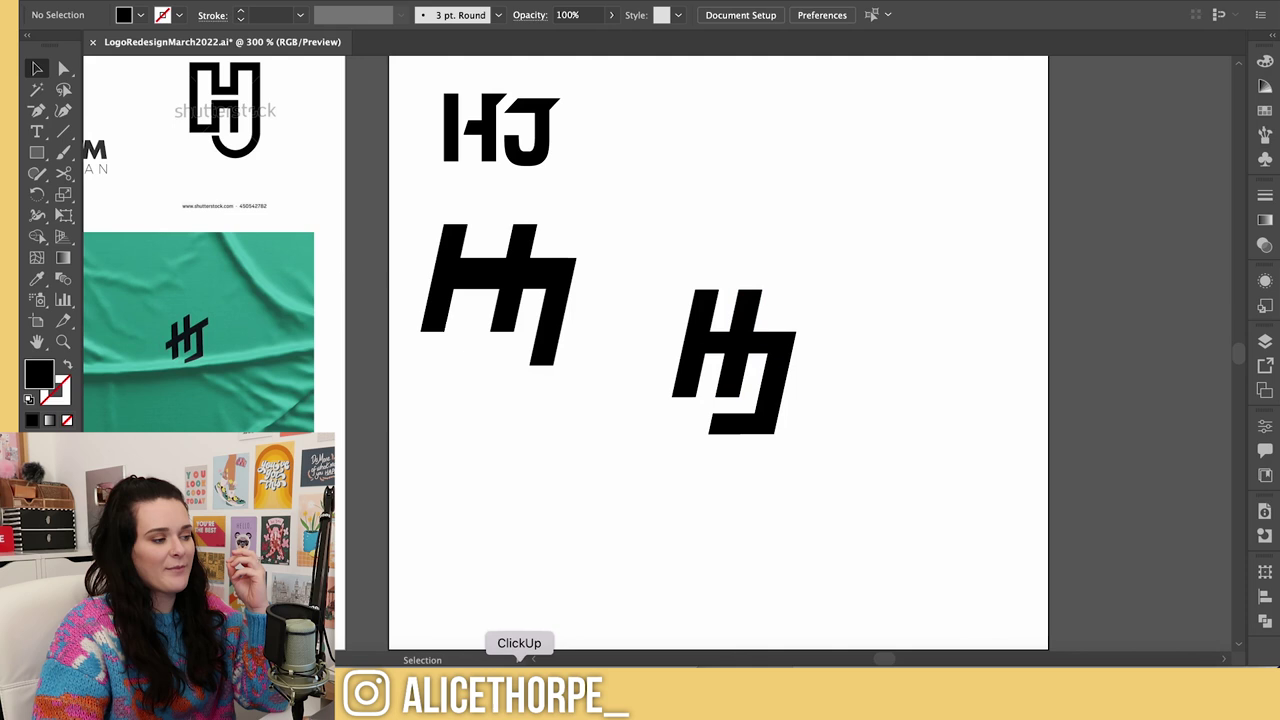
pyautogui.moveTo(627, 257); pyautogui.dragTo(969, 200)
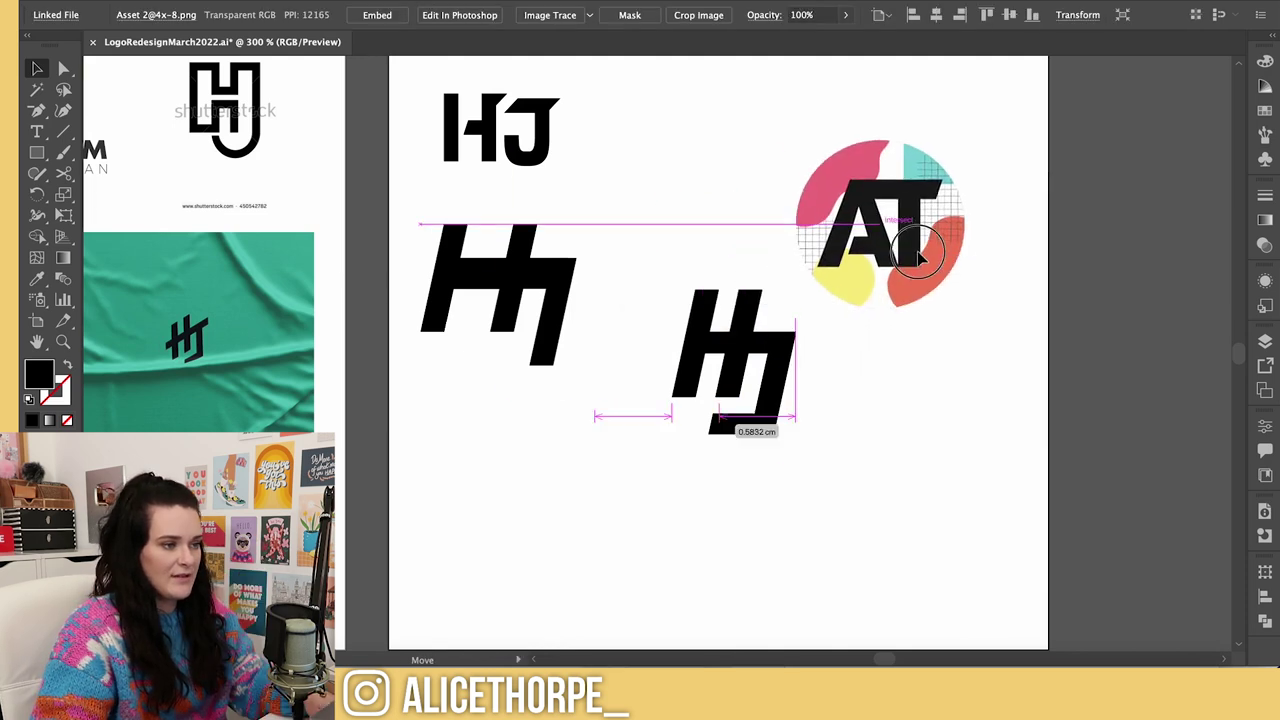
pyautogui.click(1050, 272)
pyautogui.click(1098, 217)
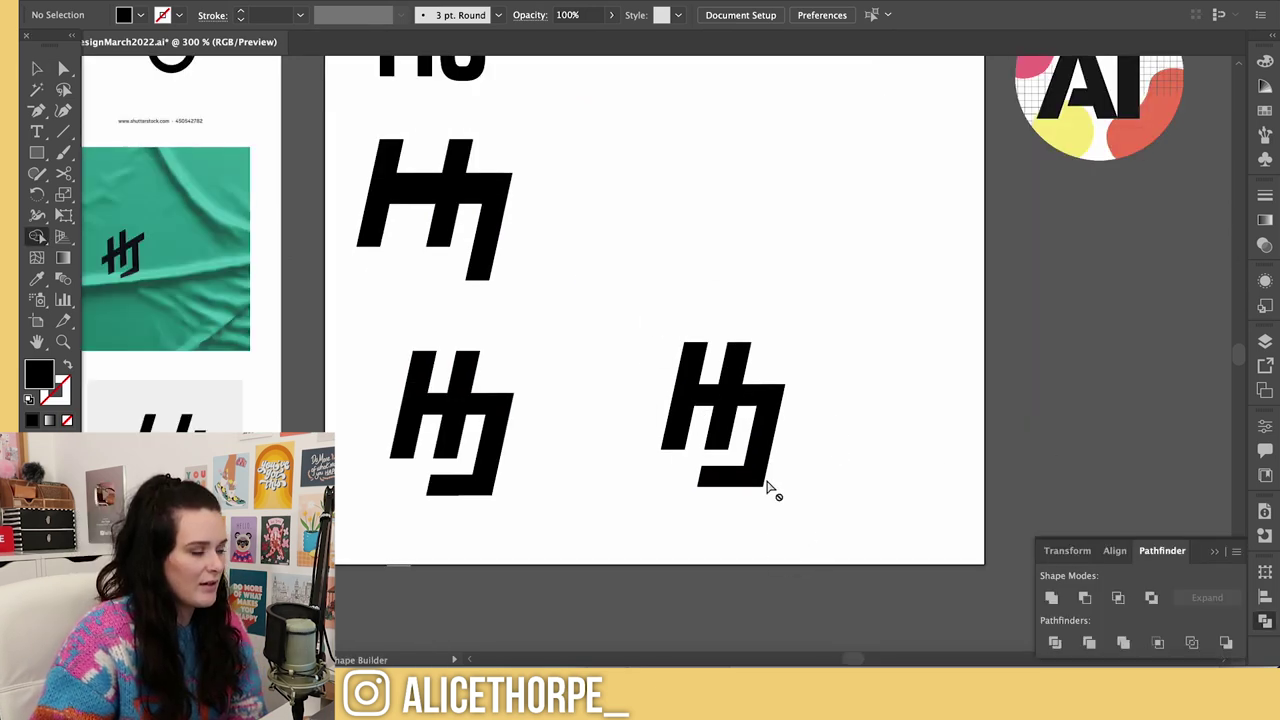
# - Merge the overhanging crossbar ends and the J's corner pieces of the copied HJ monogram with Shape Builder
pyautogui.moveTo(771, 491); pyautogui.dragTo(728, 400)
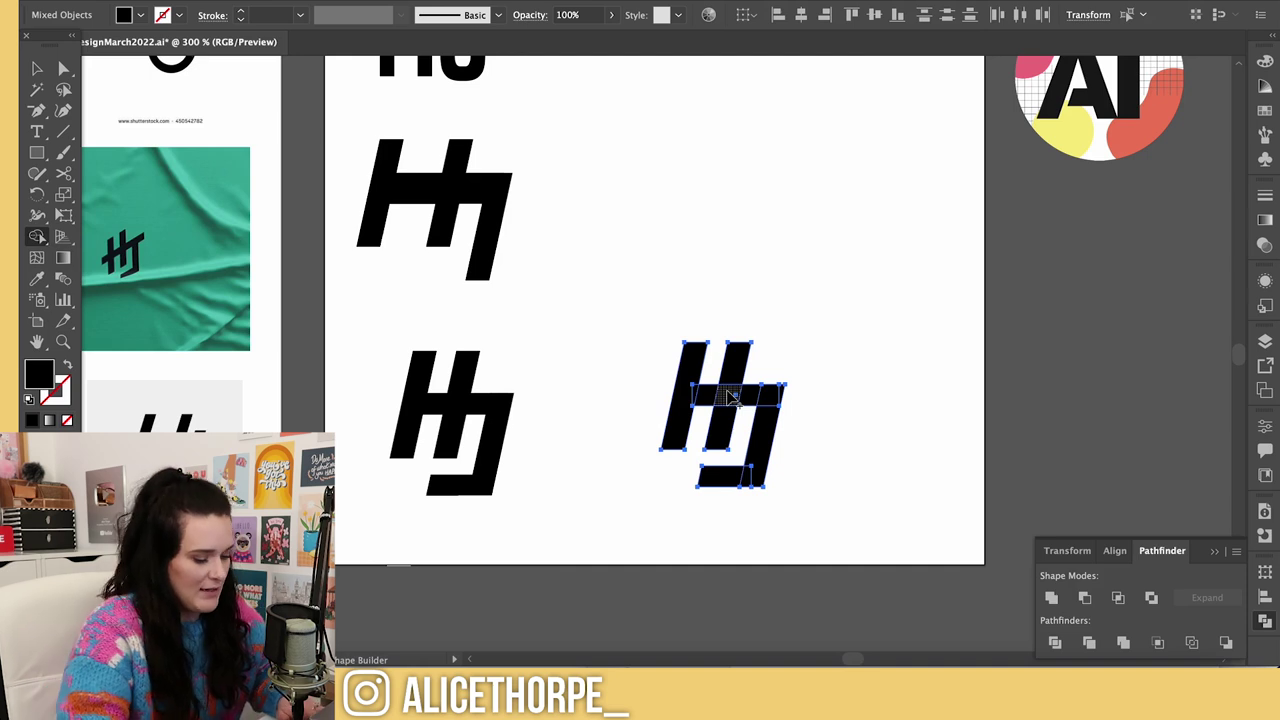
pyautogui.hotkey('ctrl', '+')
pyautogui.hotkey('ctrl', '+')
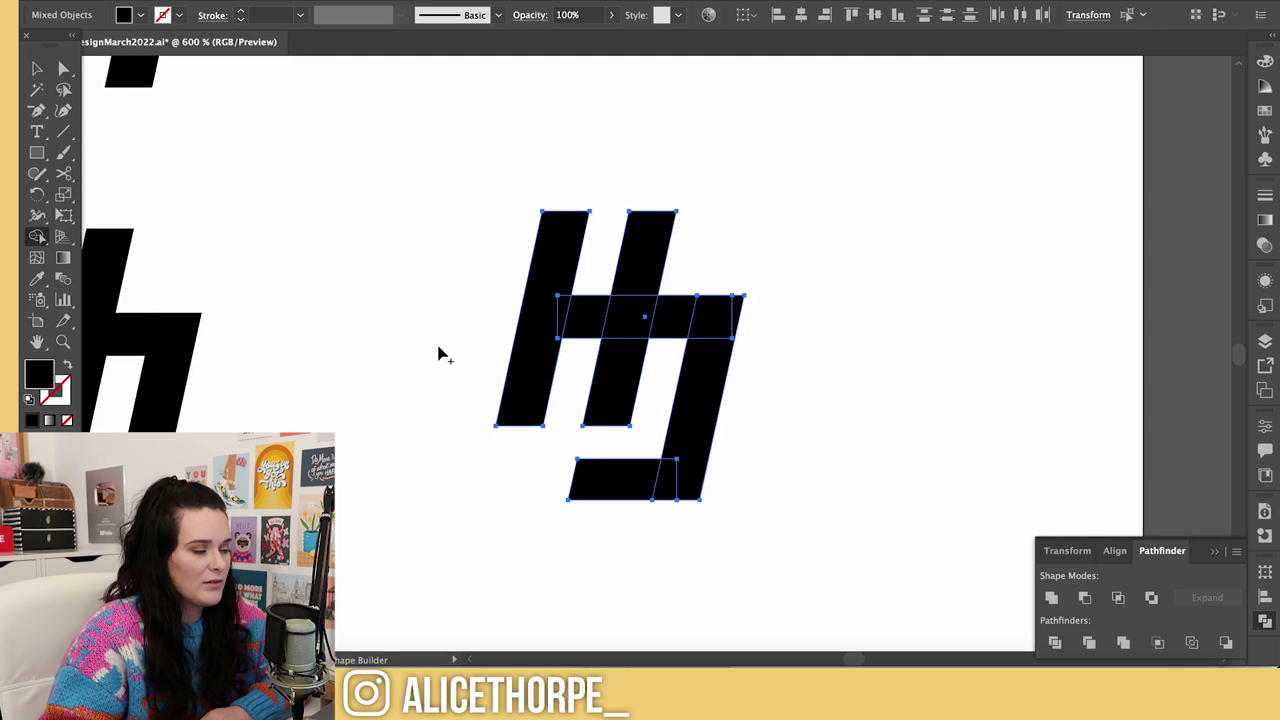
pyautogui.moveTo(563, 294); pyautogui.dragTo(566, 322)
pyautogui.moveTo(739, 316); pyautogui.dragTo(714, 318)
pyautogui.moveTo(697, 470); pyautogui.dragTo(666, 480)
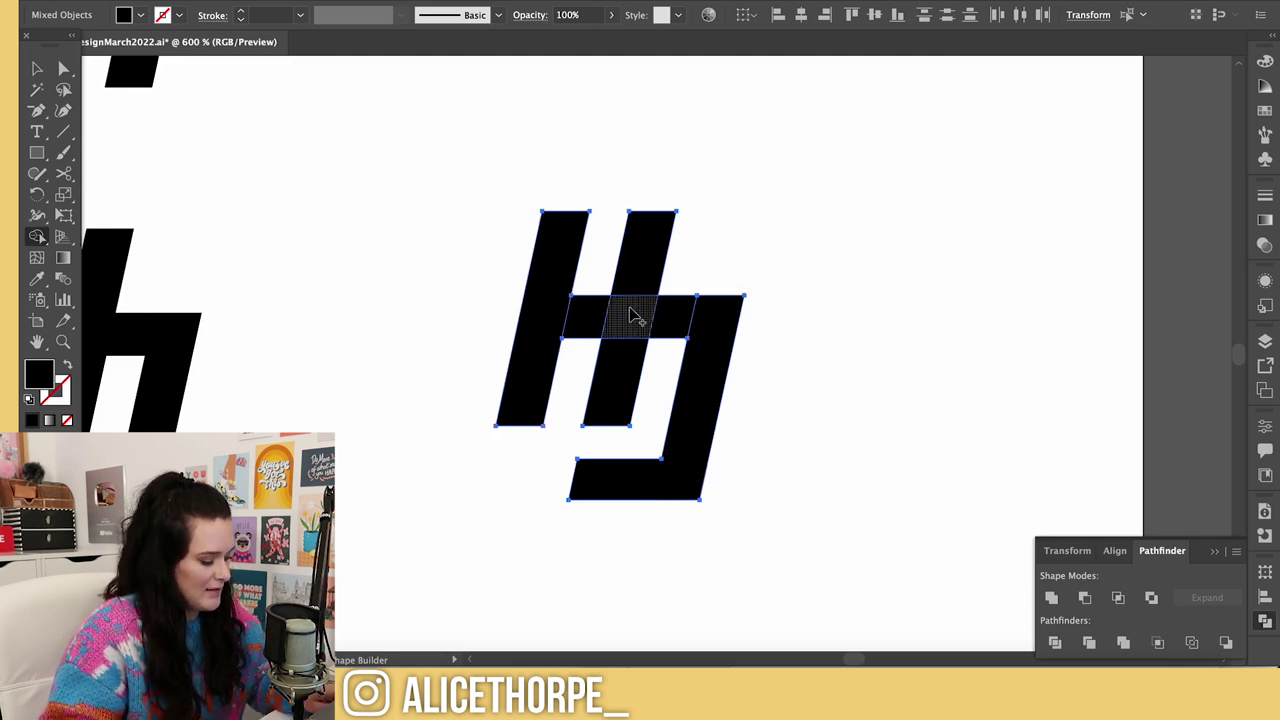
# - Cut out the area where the crossbar meets the H's second stem with Shape Builder and deselect the monogram
pyautogui.keyDown('alt'); pyautogui.click(631, 317); pyautogui.keyUp('alt')
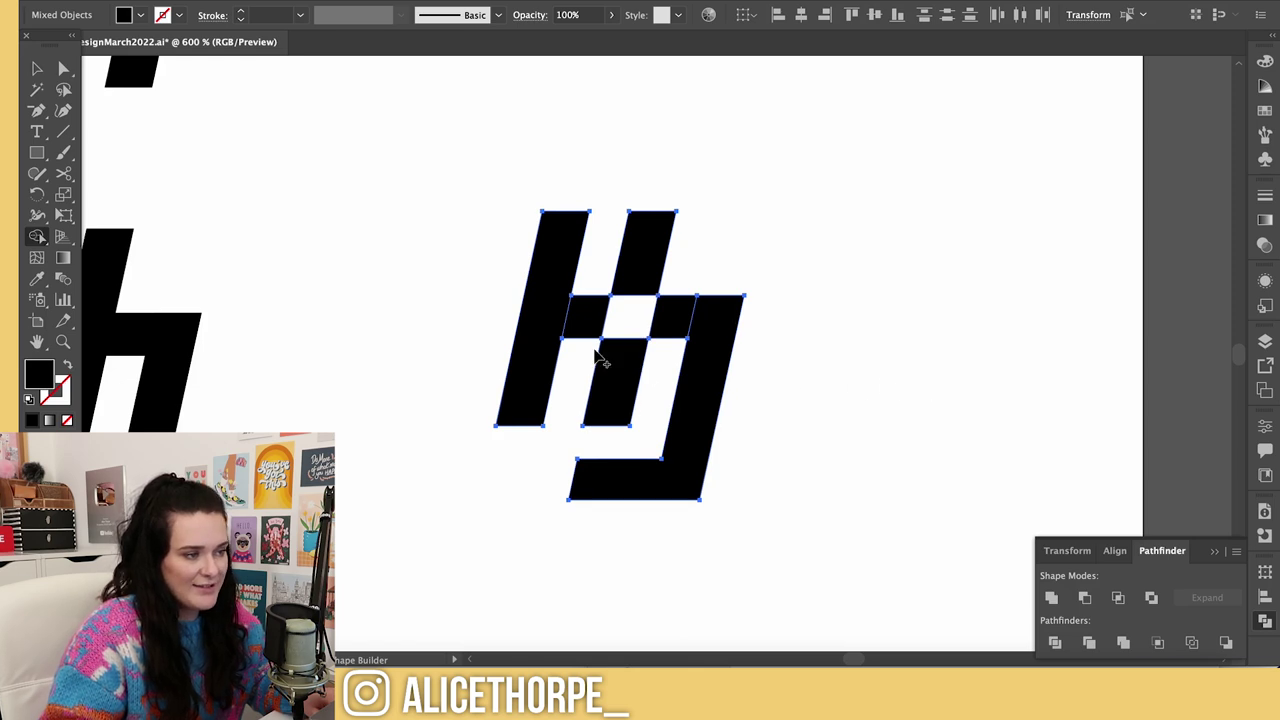
pyautogui.press('v')
pyautogui.click(914, 411)
pyautogui.scroll(2, 918, 412)
pyautogui.scroll(1, 918, 414)
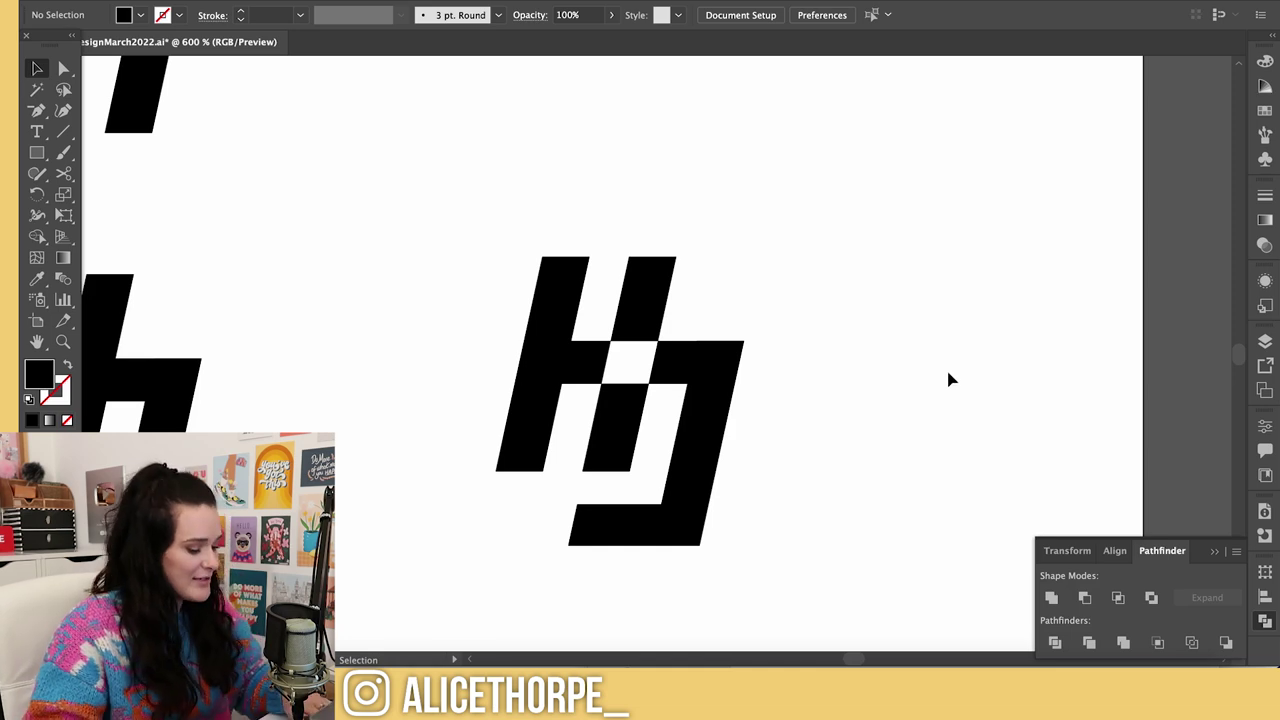
pyautogui.press('super+minus')
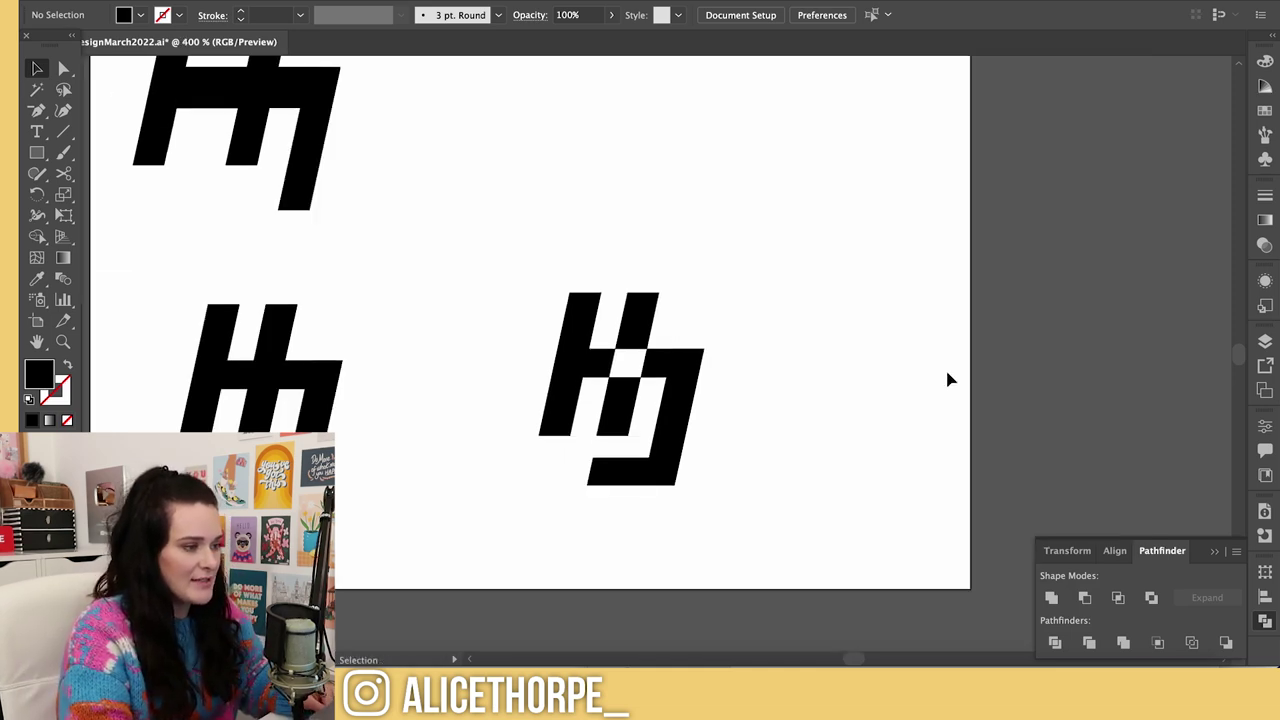
pyautogui.press('super+minus')
pyautogui.press('super+minus')
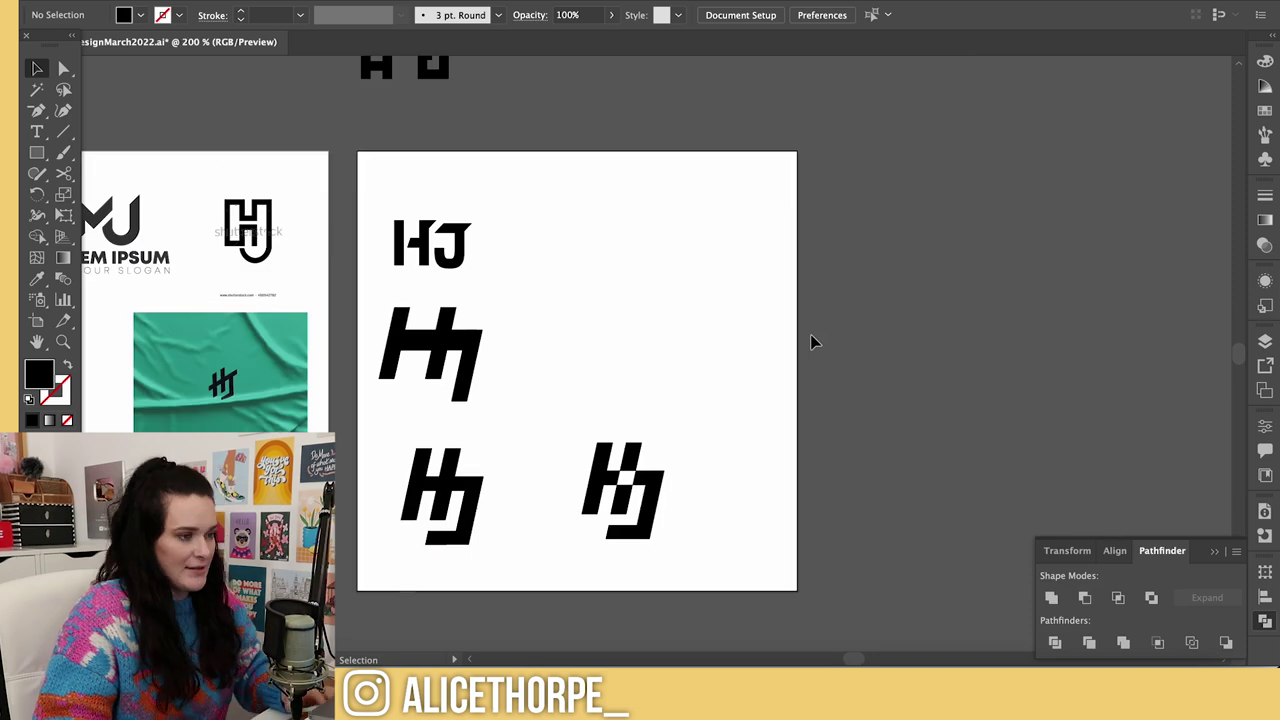
pyautogui.press('super+v')
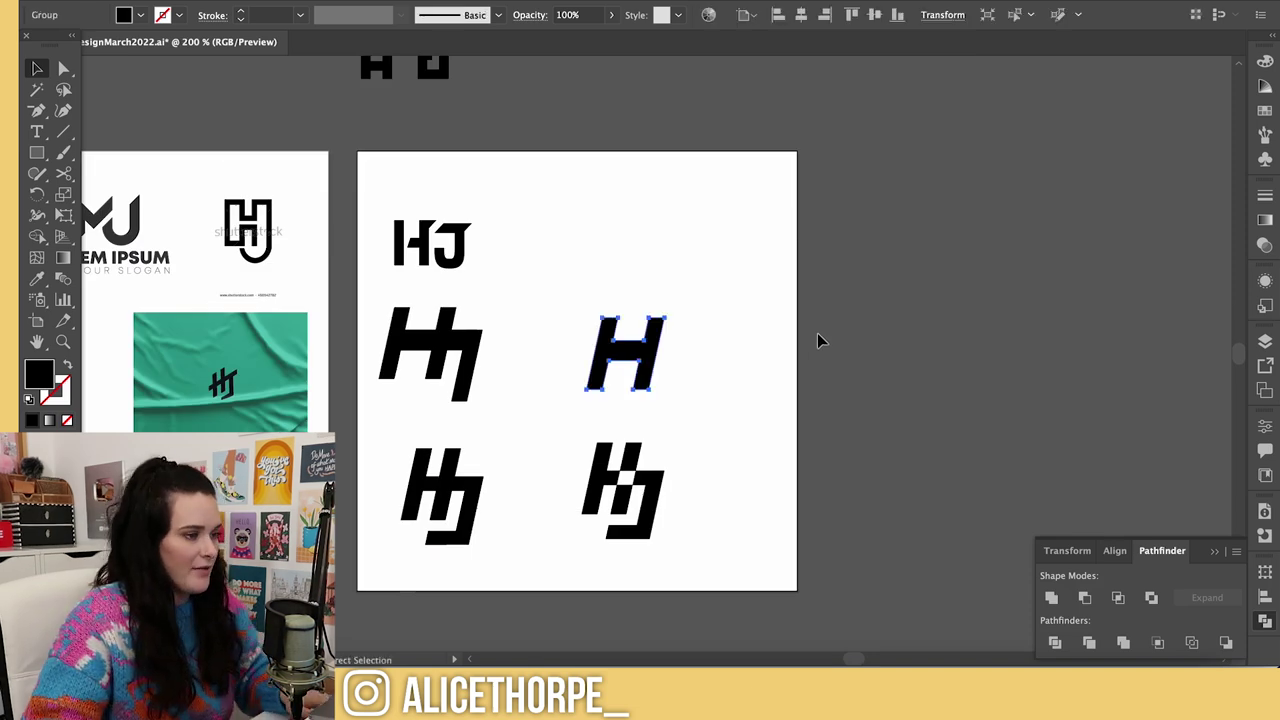
pyautogui.press('Delete')
# - Place the laptop-keyboard JPG from Finder's Downloads folder in the document and scale it down beside the artboard
pyautogui.press('super+Tab')
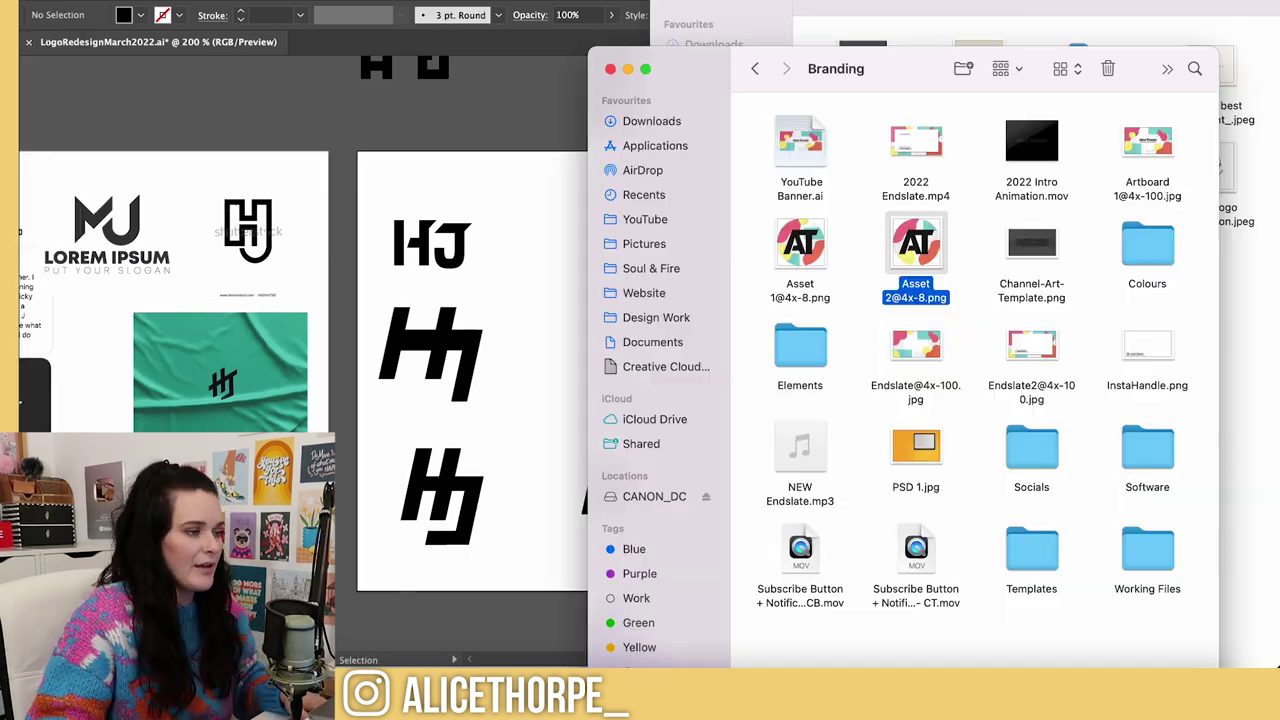
pyautogui.click(646, 121)
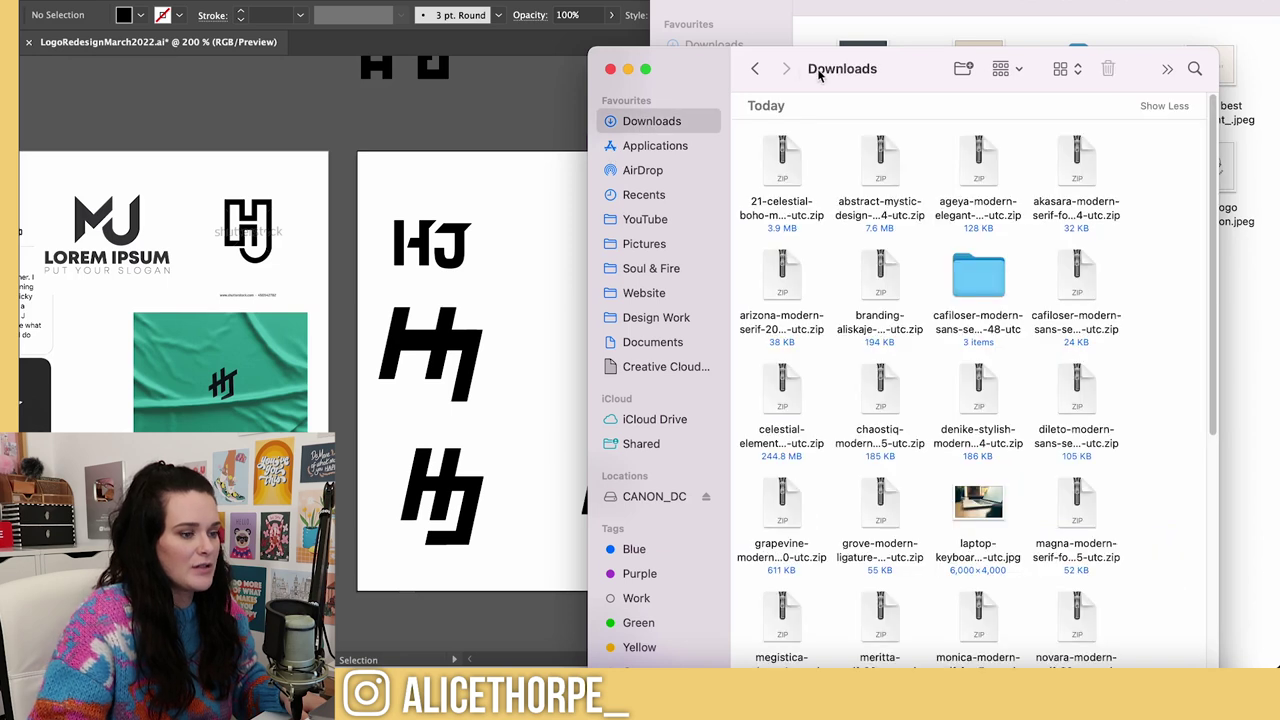
pyautogui.scroll(-5, 950, 350)
pyautogui.click(978, 215)
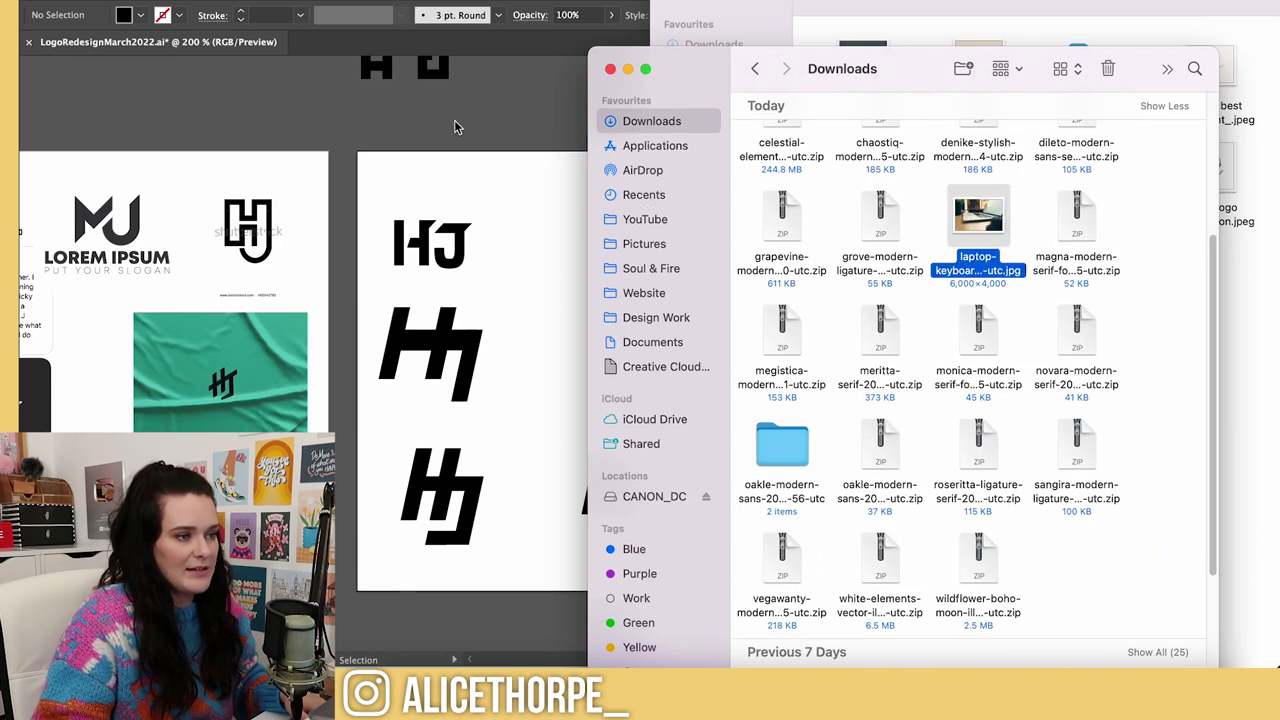
pyautogui.moveTo(454, 127); pyautogui.dragTo(491, 120)
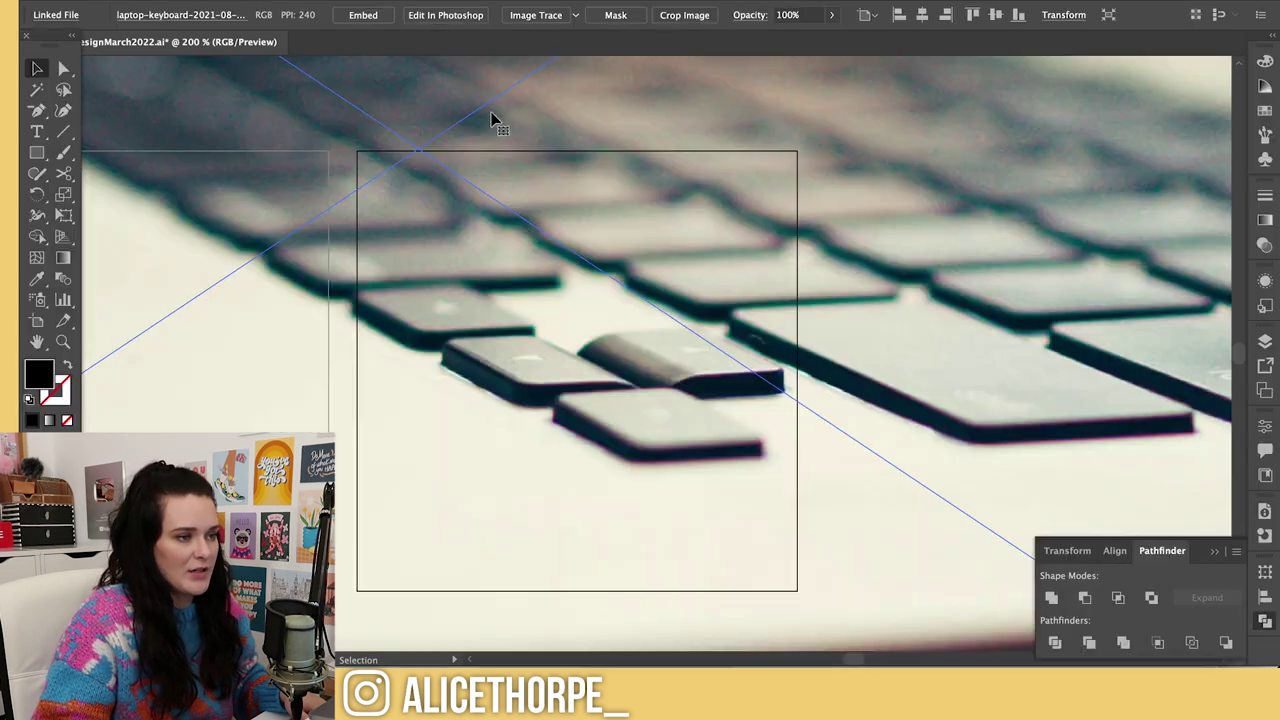
pyautogui.click(1064, 15)
pyautogui.click(1018, 45)
pyautogui.doubleClick(1018, 45)
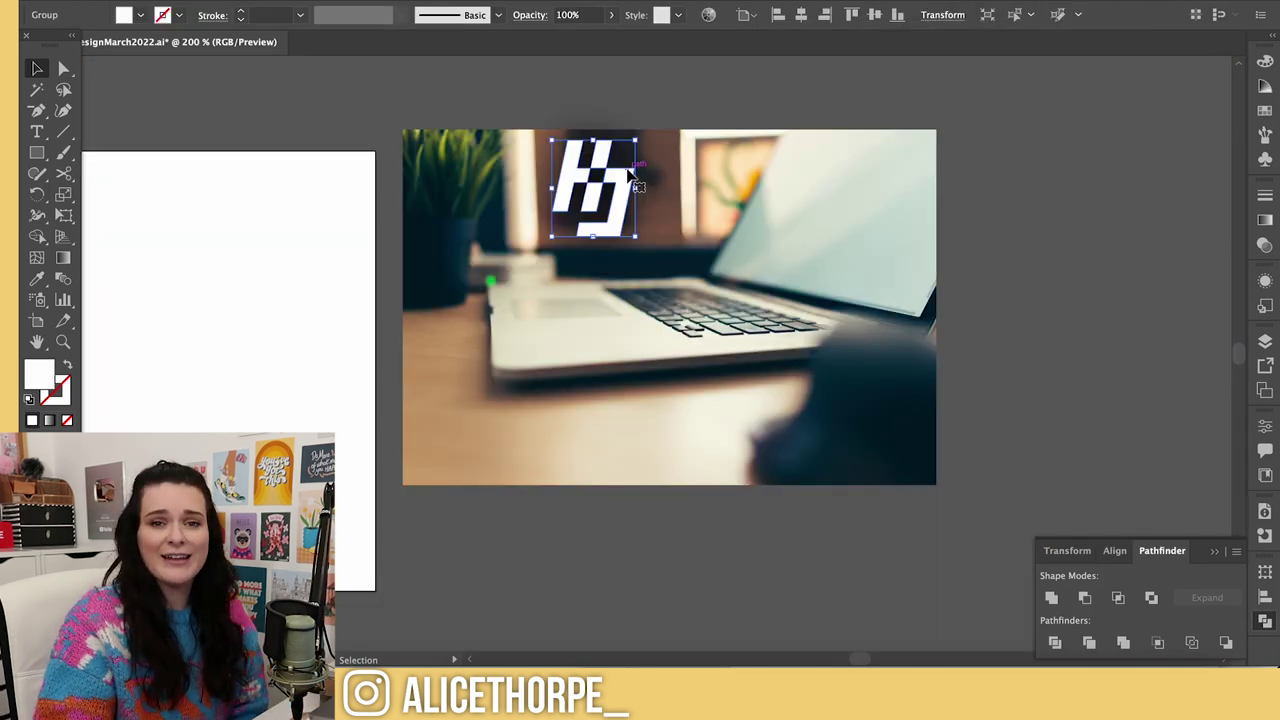
# - Nudge the white HJ monogram over the dark background area of the laptop photo and deselect it
pyautogui.moveTo(630, 176)
pyautogui.mouseDown()
pyautogui.moveTo(633, 162)
pyautogui.moveTo(646, 171)
pyautogui.mouseUp()
pyautogui.click(616, 94)
pyautogui.scroll(-2, 494, 556)
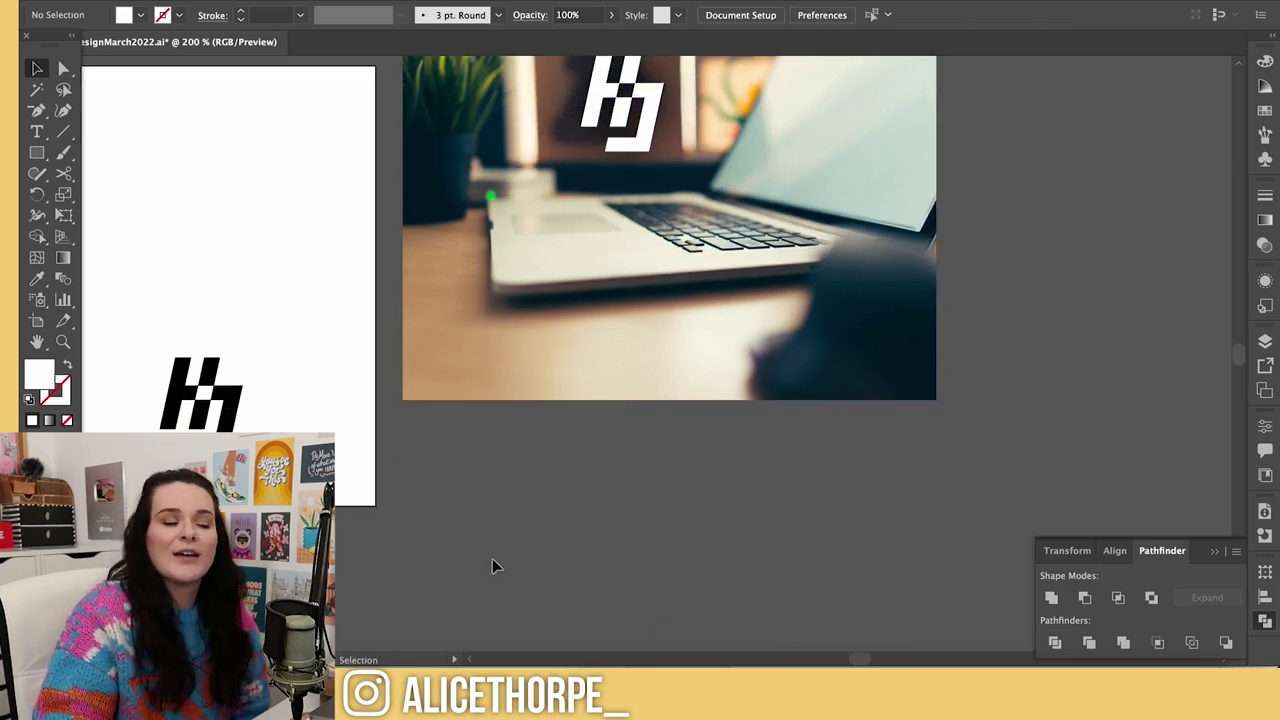
# - Review the Wombat & Willow brief, its current logo and the reference logos beside the empty artboard
pyautogui.hscroll(-10, 492, 566)
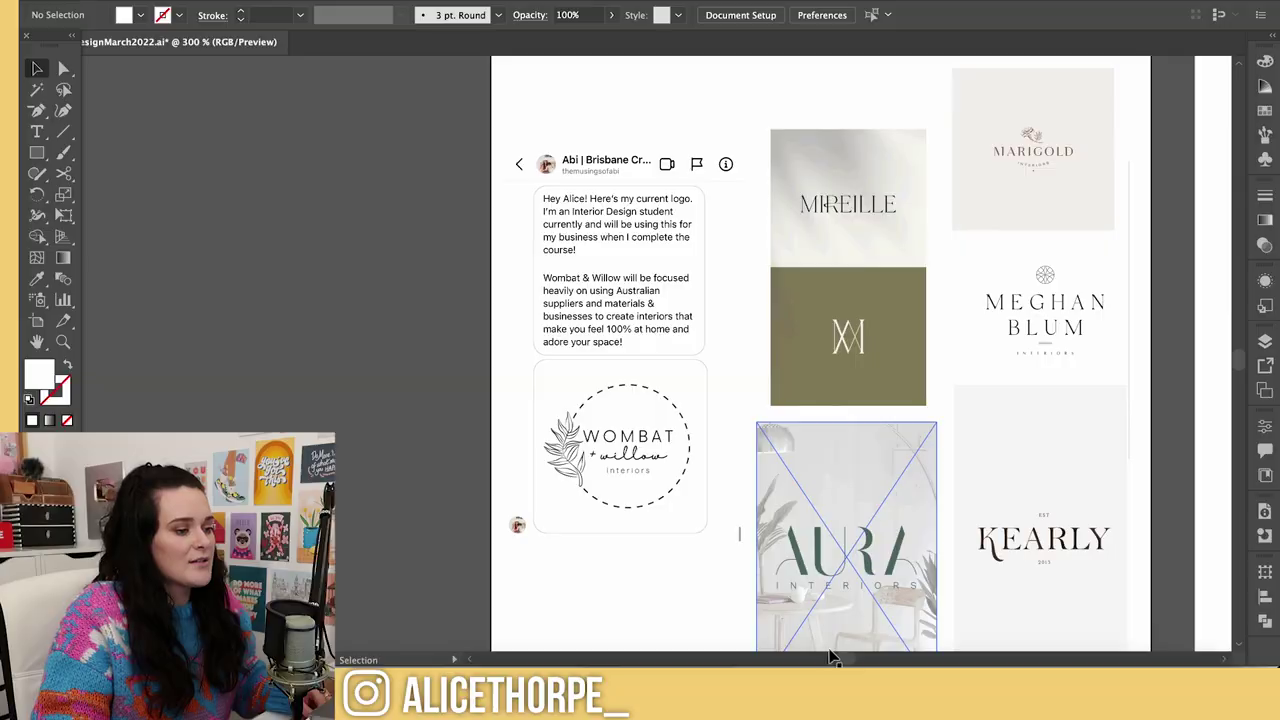
pyautogui.hscroll(5, 838, 655)
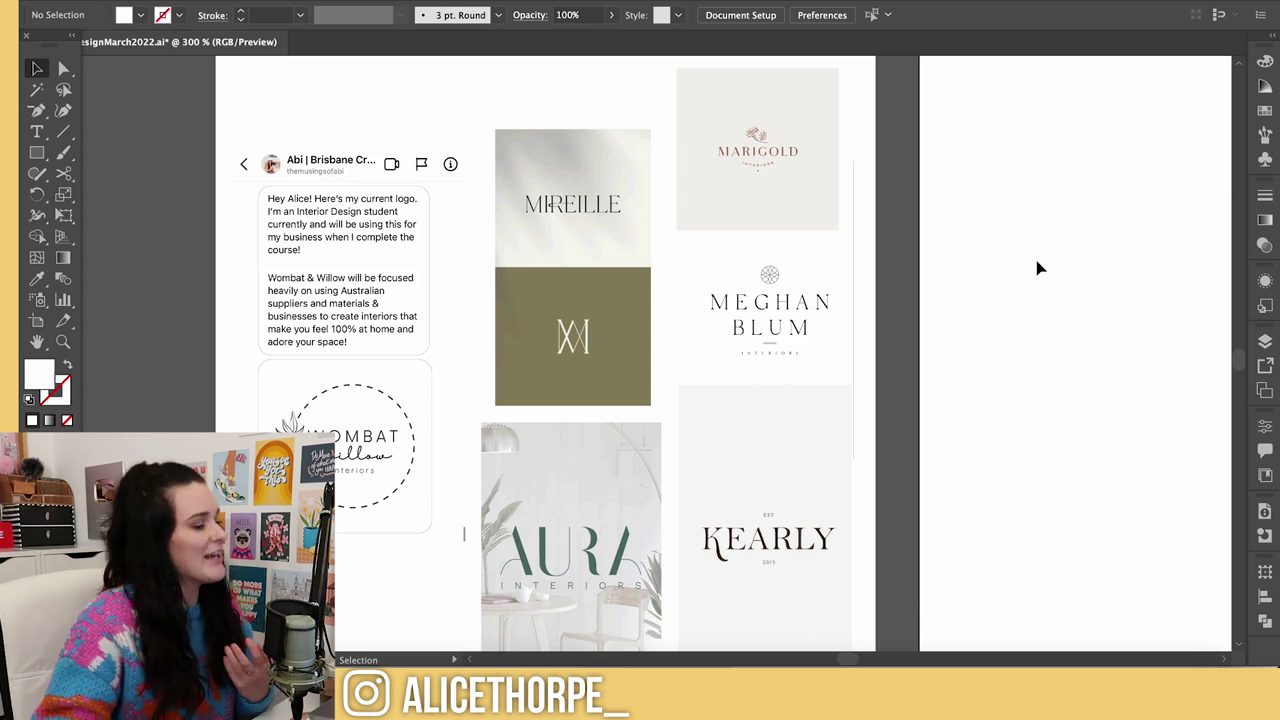
pyautogui.moveTo(845, 658); pyautogui.dragTo(845, 662)
pyautogui.hotkey('ctrl', '-')
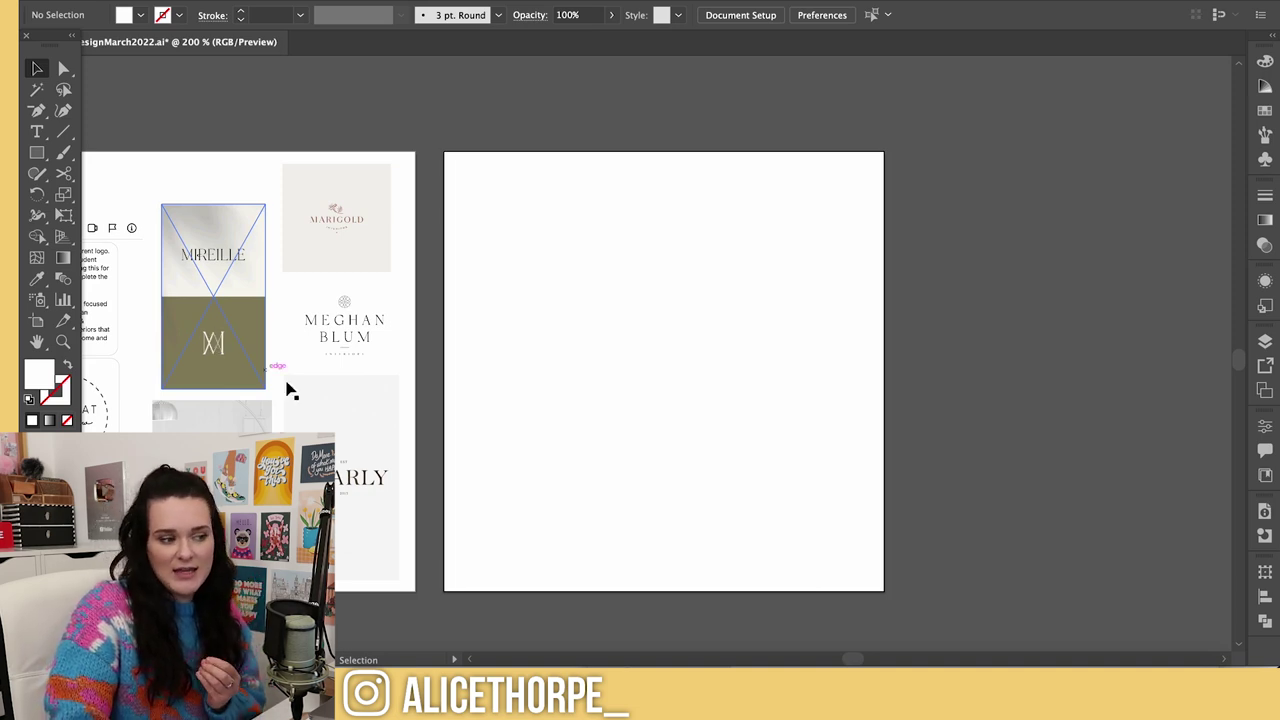
pyautogui.moveTo(864, 657); pyautogui.dragTo(861, 657)
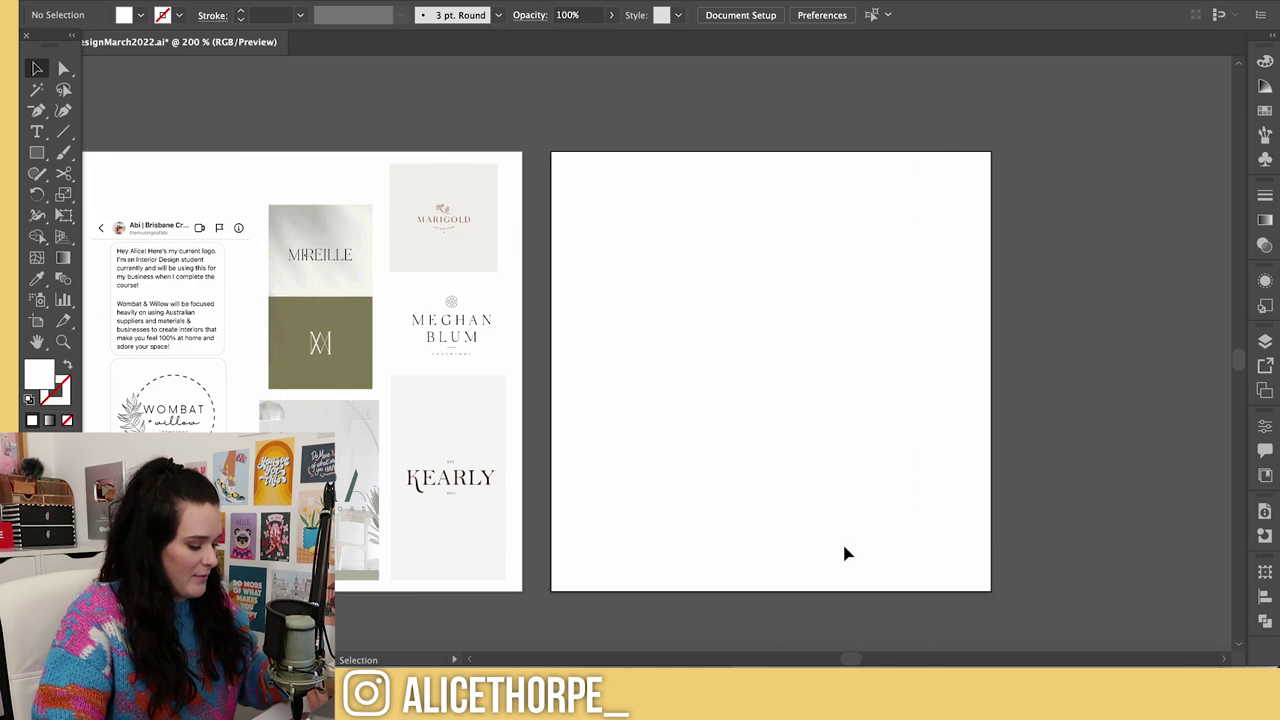
# - Add the text "Wombat & Willow" near the top of the empty artboard
pyautogui.press('t')
pyautogui.click(648, 208)
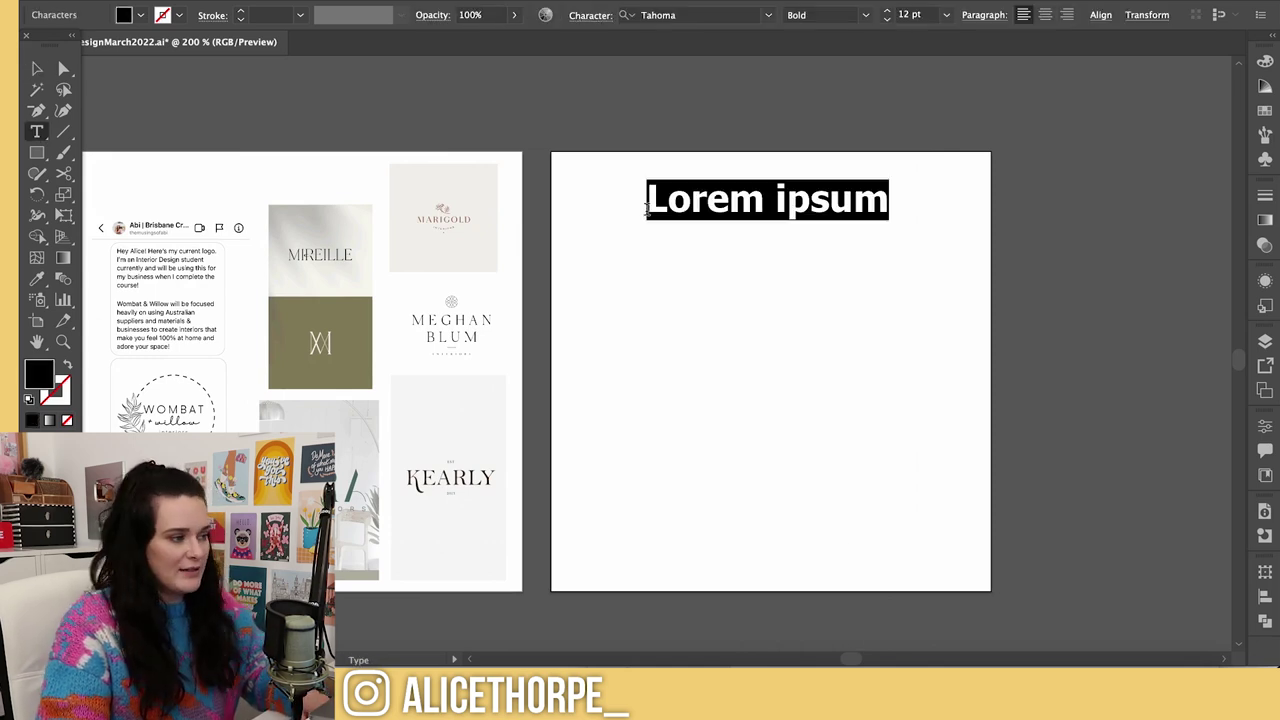
pyautogui.write('Wob')
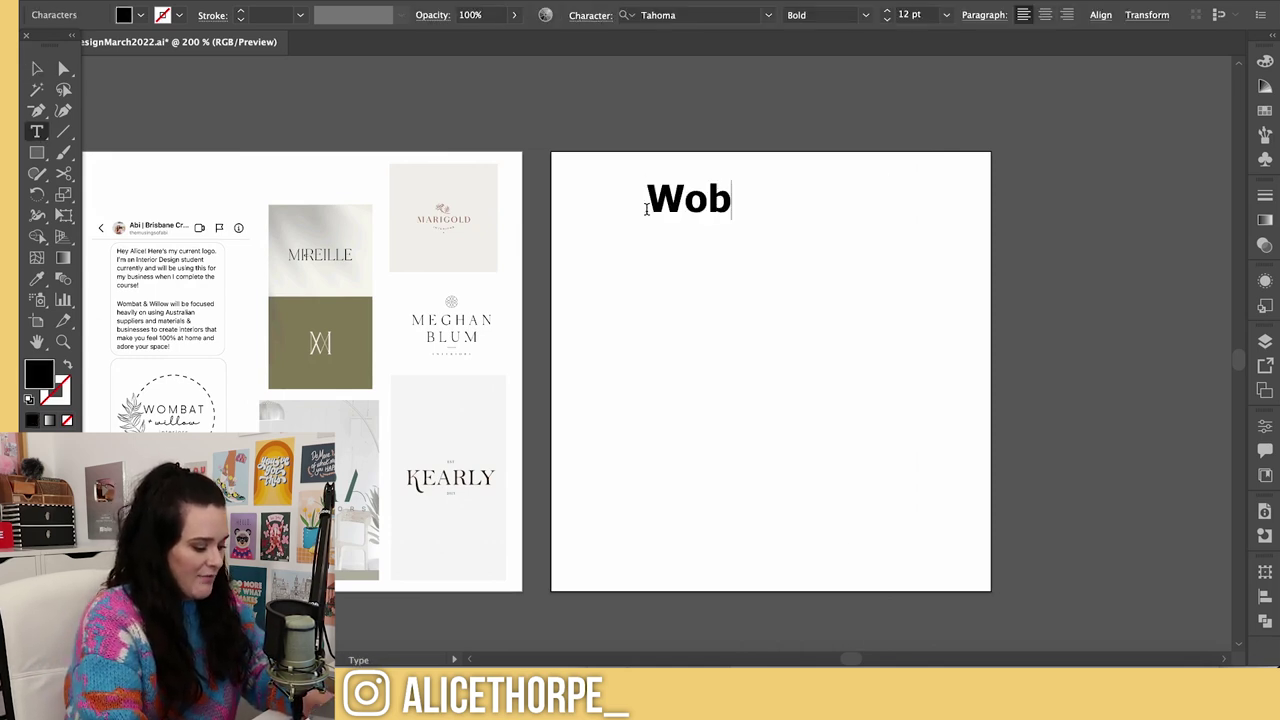
pyautogui.write('b')
pyautogui.press('BackSpace')
pyautogui.press('BackSpace')
pyautogui.write('mb')
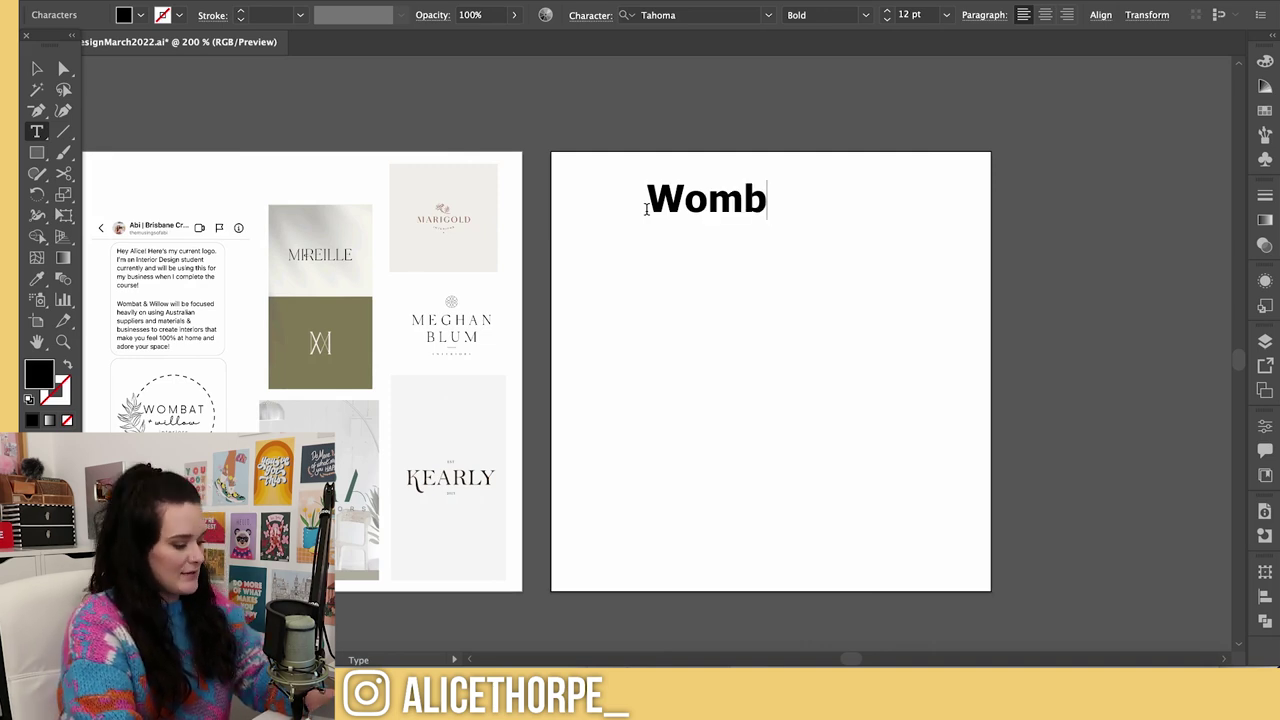
pyautogui.write('at')
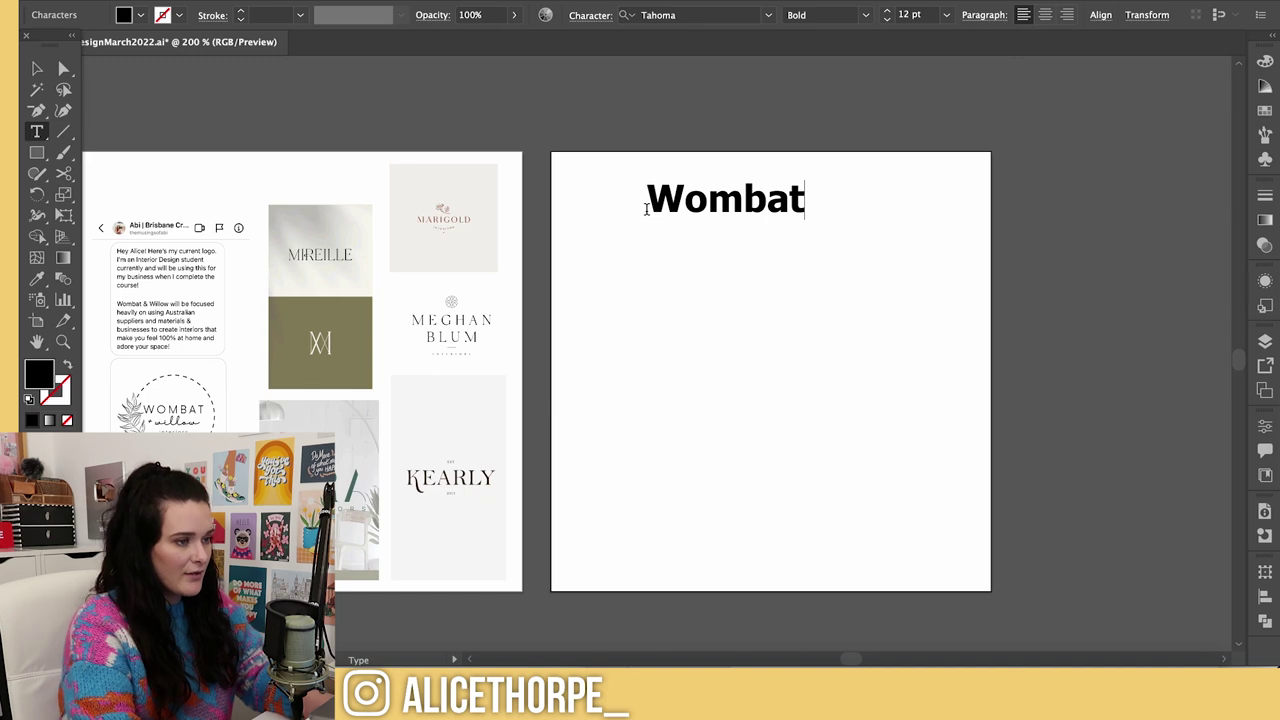
pyautogui.write(' & Willow')
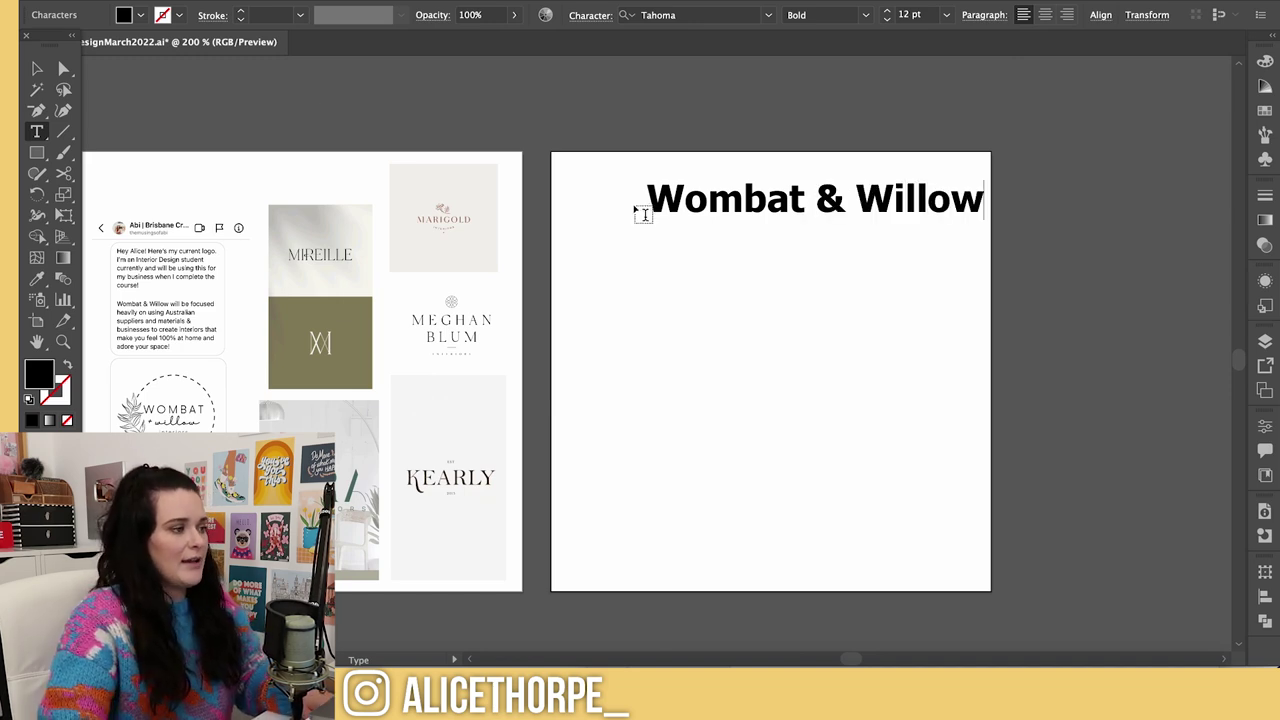
pyautogui.press('Escape')
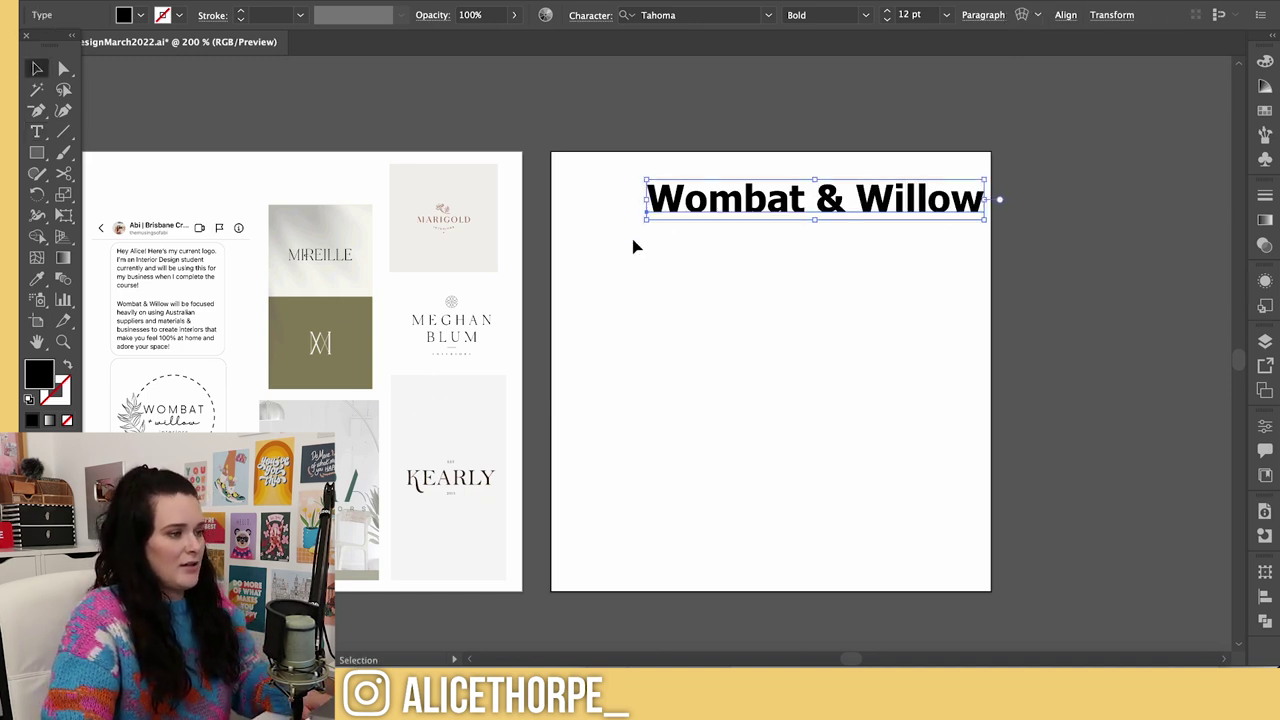
# - Duplicate the Wombat & Willow text down the artboard into an evenly spaced column of eight lines
pyautogui.click(654, 122)
pyautogui.moveTo(722, 190); pyautogui.dragTo(711, 231)
pyautogui.hotkey('ctrl', 'd')
pyautogui.hotkey('ctrl', 'd')
pyautogui.hotkey('ctrl', 'd')
pyautogui.hotkey('ctrl', 'd')
pyautogui.hotkey('ctrl', 'd')
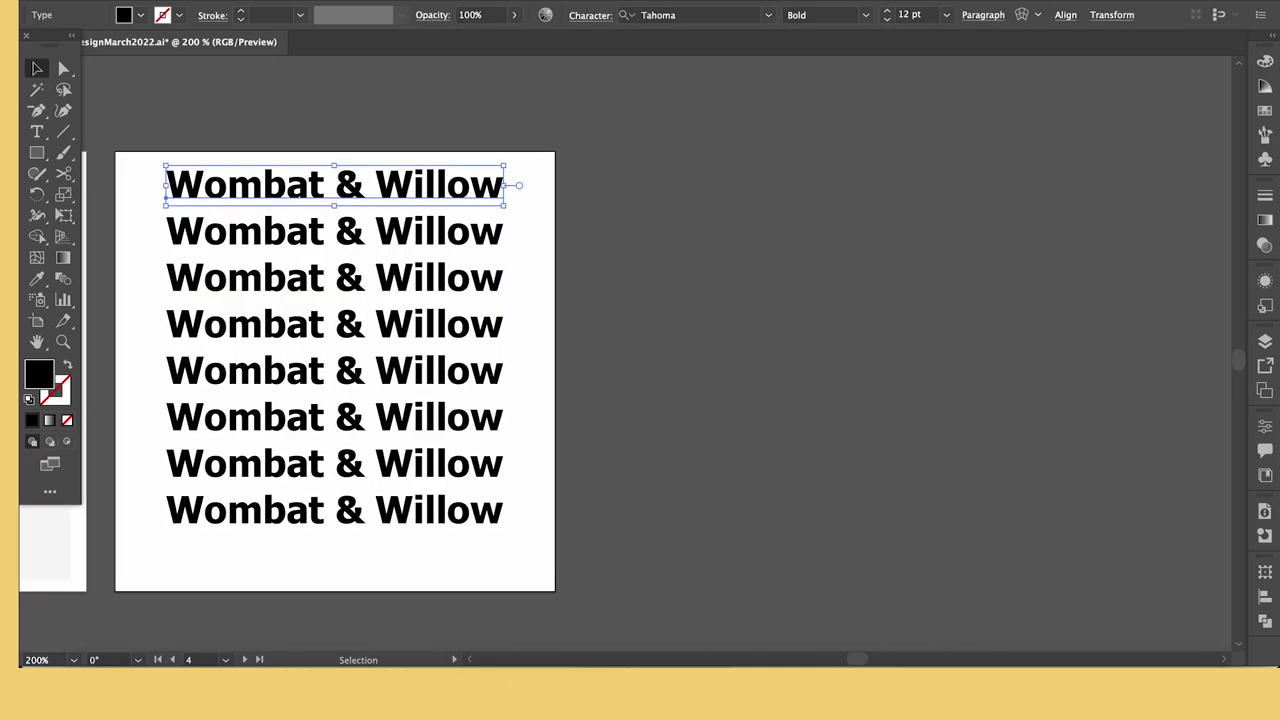
# - Set the first Wombat & Willow line in Roseritta Standard and apply a bolder all-caps font to the second line
pyautogui.click(686, 14)
pyautogui.write('ros')
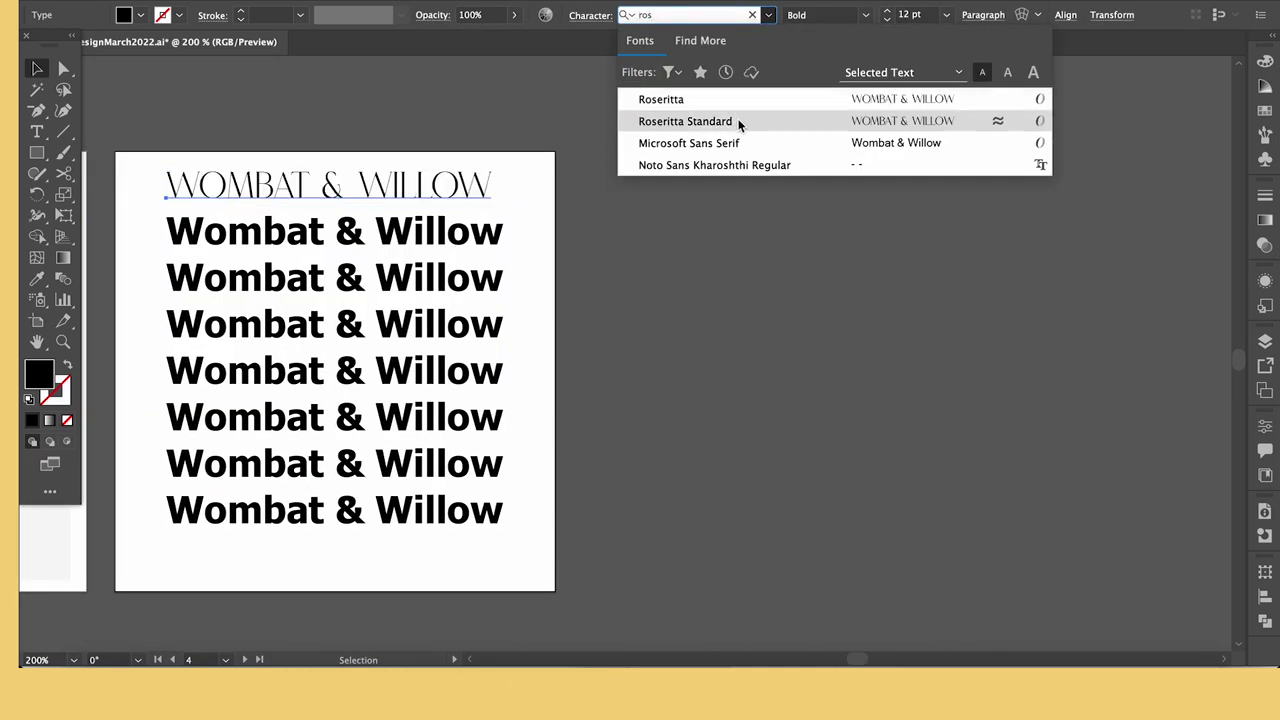
pyautogui.click(737, 123)
pyautogui.click(334, 231)
pyautogui.click(737, 100)
# - Restyle the third, fourth and fifth lines with fonts found by searching for "age", "chao" and "ask"
pyautogui.click(334, 278)
pyautogui.write('age')
pyautogui.click(797, 403)
pyautogui.click(334, 324)
pyautogui.click(686, 14)
pyautogui.write('chao')
pyautogui.click(737, 99)
pyautogui.click(334, 370)
pyautogui.write('ask')
pyautogui.click(737, 99)
# - Set the sixth line in Branding Aliskaje and restyle the seventh and eighth with fonts matching "mon" and "me"
pyautogui.click(334, 417)
pyautogui.click(720, 16)
pyautogui.write('bra')
pyautogui.click(731, 122)
pyautogui.click(334, 463)
pyautogui.click(720, 16)
pyautogui.write('mon')
pyautogui.click(334, 510)
pyautogui.click(686, 14)
pyautogui.write('me')
pyautogui.click(731, 231)
# - Widen the artboard to about double its width and add a second column of eight Wombat & Willow lines in Arial Regular
pyautogui.hotkey('shift', 'o')
pyautogui.moveTo(555, 371); pyautogui.dragTo(1033, 371)
pyautogui.moveTo(245, 516); pyautogui.dragTo(680, 195)
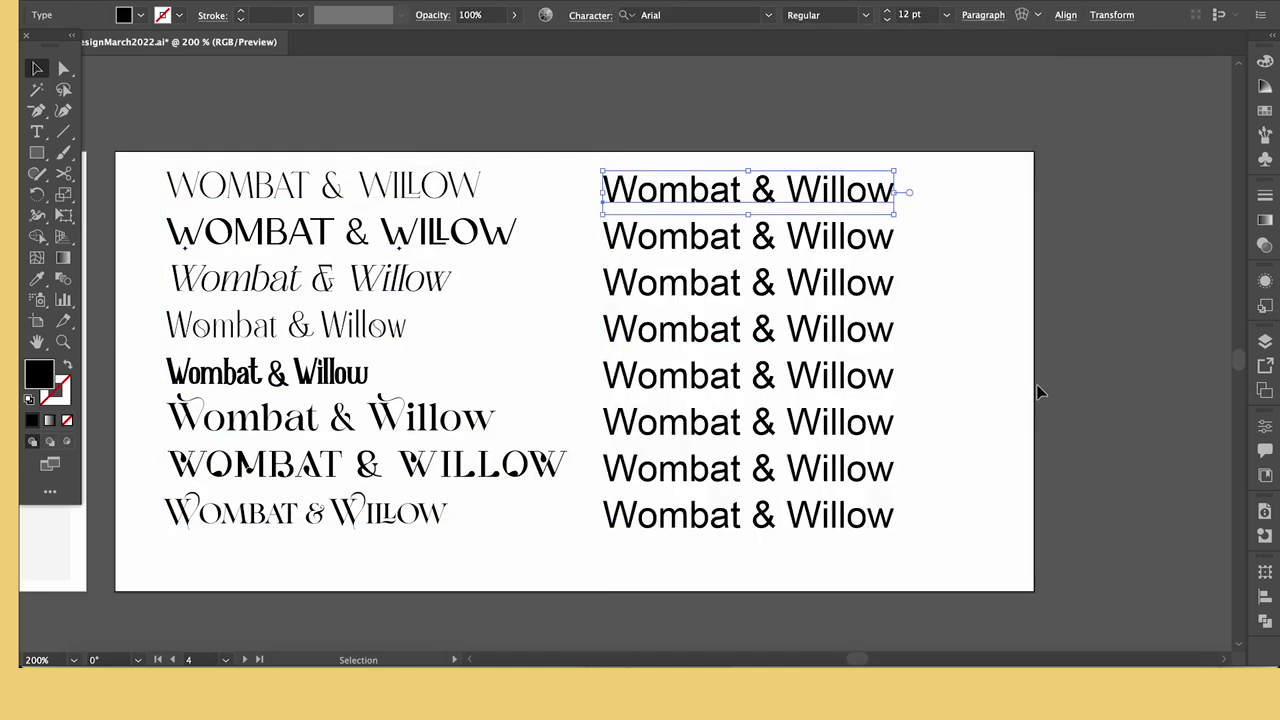
# - Apply different fonts to the second column's first five lines, searching for "mag" and "sang" and using Novara on the fifth
pyautogui.press('super+alt+shift+m')
pyautogui.write('mag')
pyautogui.press('Return')
pyautogui.click(700, 245)
pyautogui.write('sang')
pyautogui.press('Return')
pyautogui.write('magn')
pyautogui.click(680, 98)
pyautogui.click(860, 376)
pyautogui.click(690, 14)
# - Set the second column's sixth, seventh and eighth lines in Vegawanty, Grapevine and Denike Regular, and deselect them
pyautogui.click(863, 428)
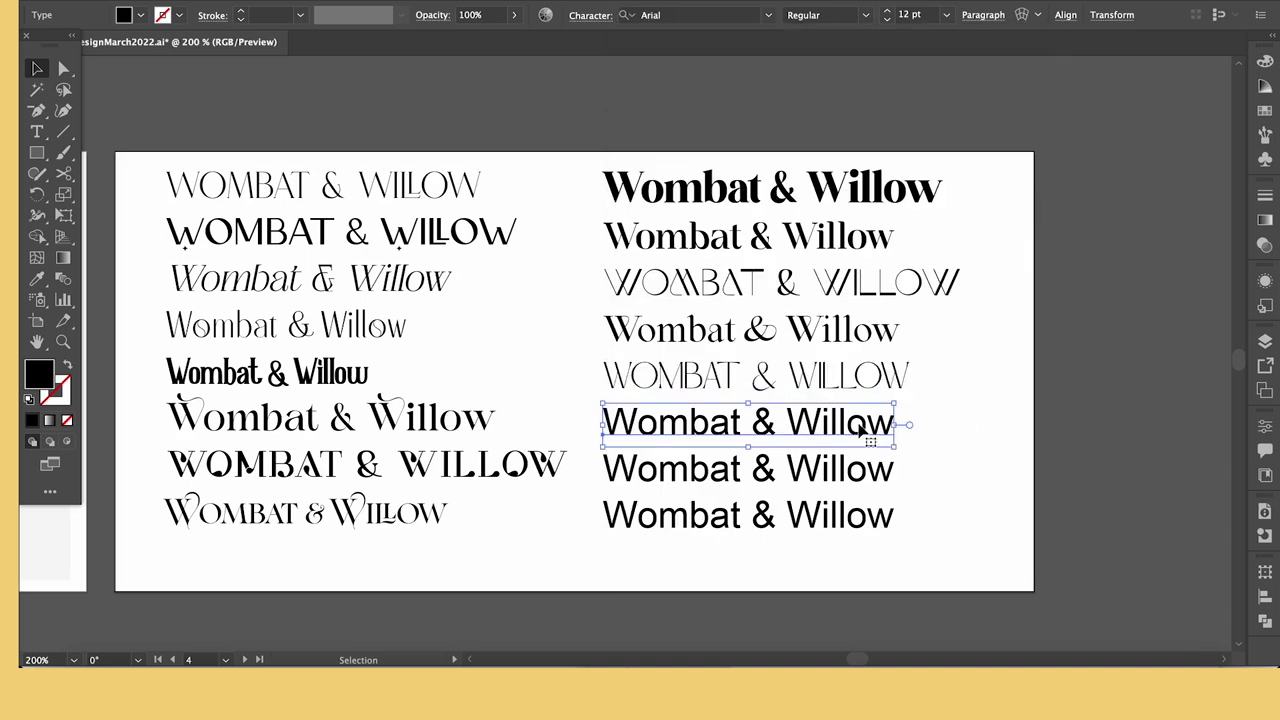
pyautogui.write('vega')
pyautogui.click(680, 99)
pyautogui.click(860, 469)
pyautogui.write('grap')
pyautogui.click(685, 121)
pyautogui.click(852, 520)
pyautogui.click(690, 14)
pyautogui.write('den')
pyautogui.click(654, 100)
pyautogui.click(941, 417)
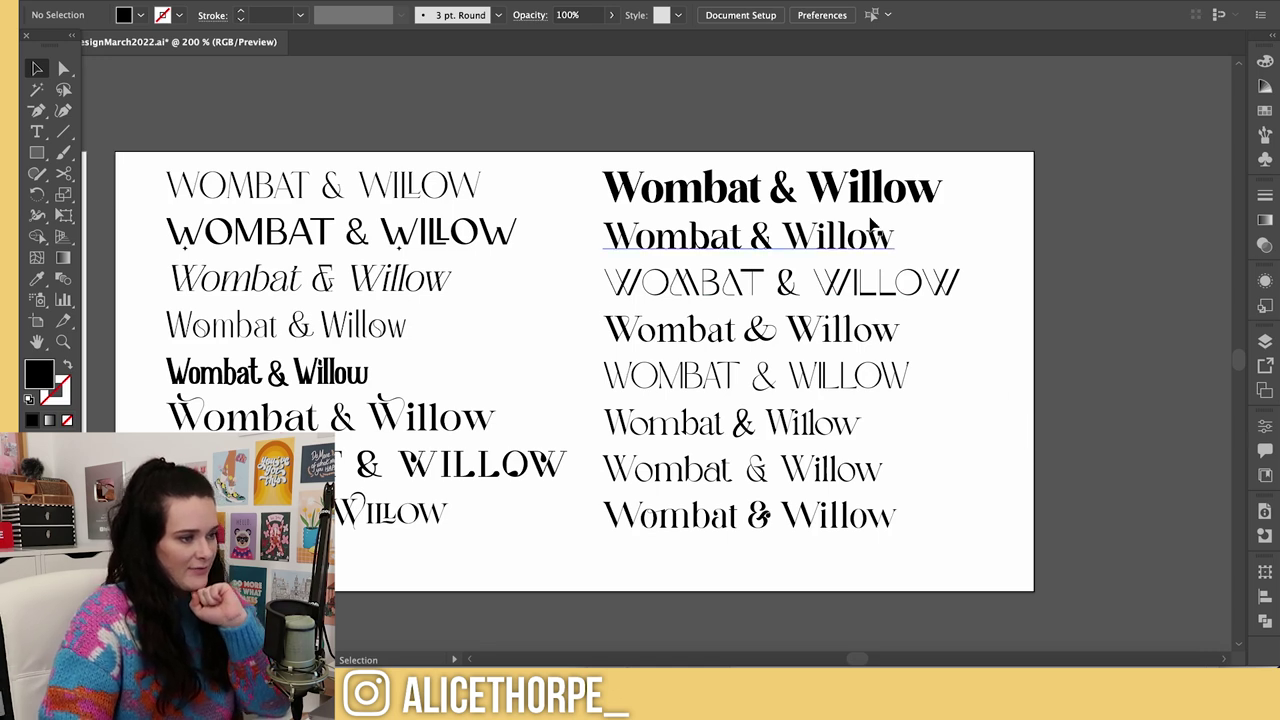
# - Delete the heavy first line of the second column and the second, fifth and seventh lines of the first column
pyautogui.click(840, 200)
pyautogui.press('Delete')
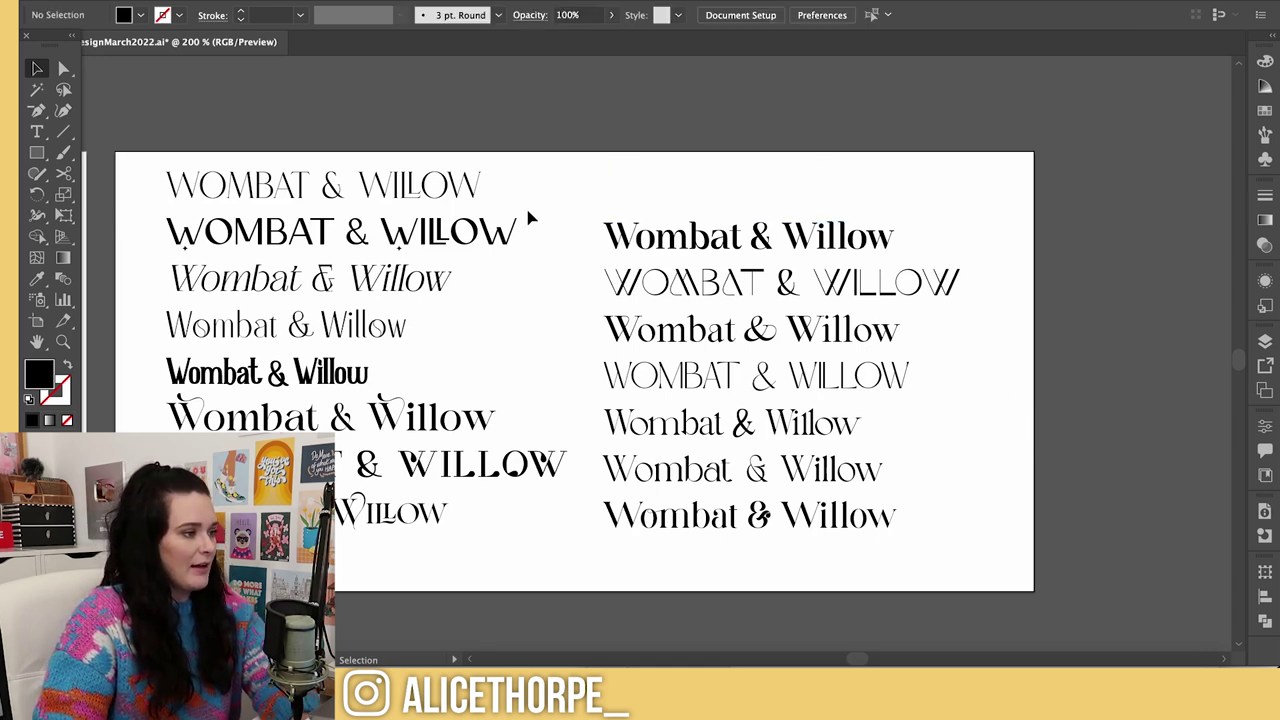
pyautogui.click(388, 250)
pyautogui.press('Delete')
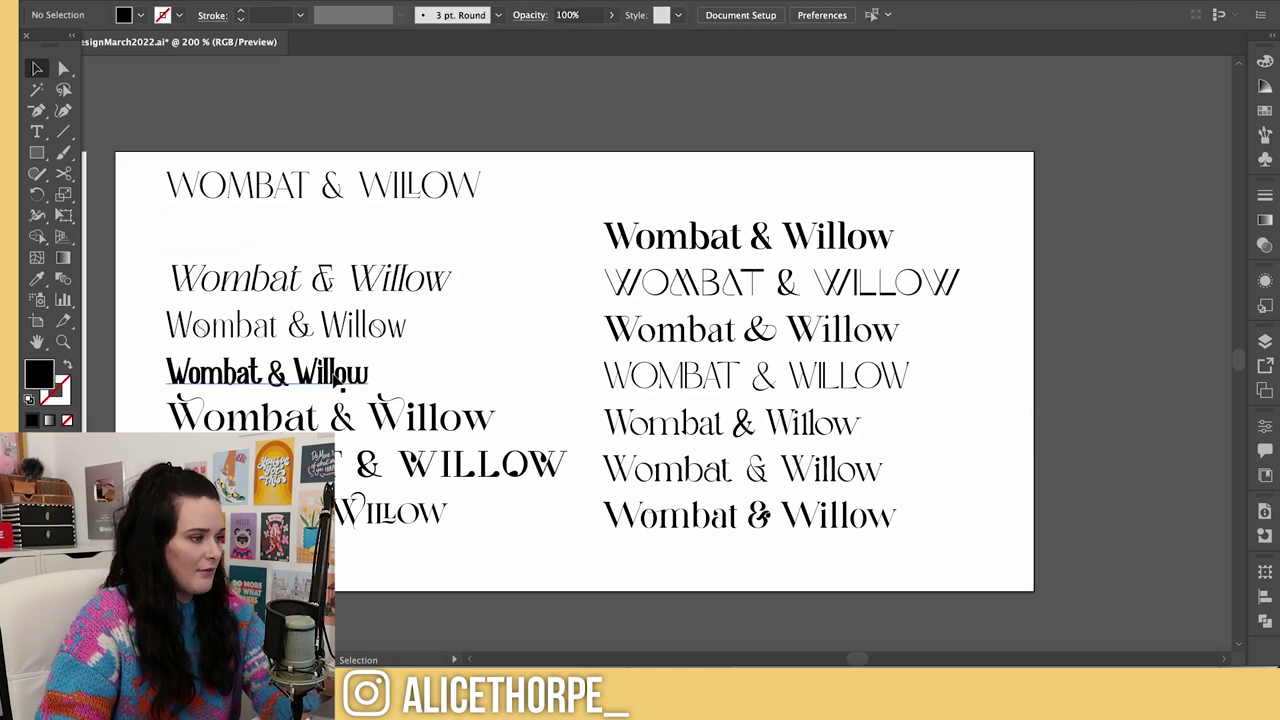
pyautogui.click(336, 380)
pyautogui.press('Delete')
pyautogui.click(554, 462)
pyautogui.press('Delete')
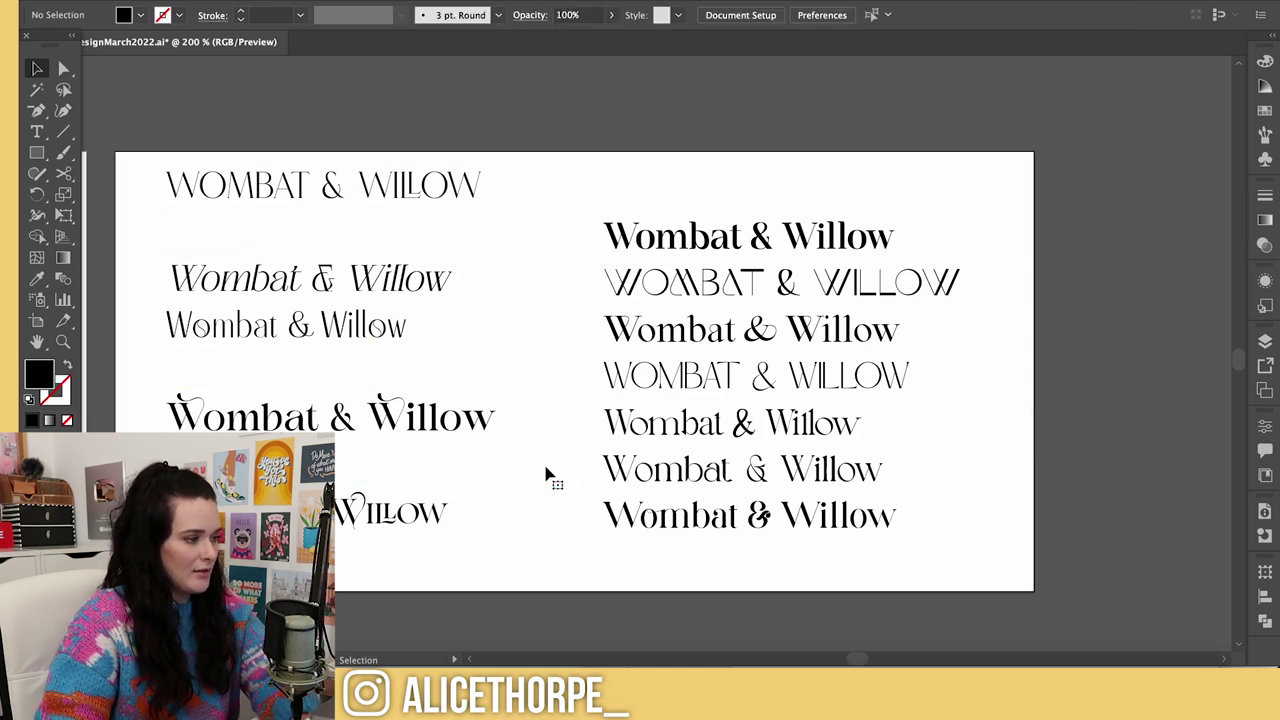
# - Delete the remaining lines of the first column except the thin all-caps Roseritta version
pyautogui.click(390, 322)
pyautogui.press('Delete')
pyautogui.click(400, 298)
pyautogui.press('Delete')
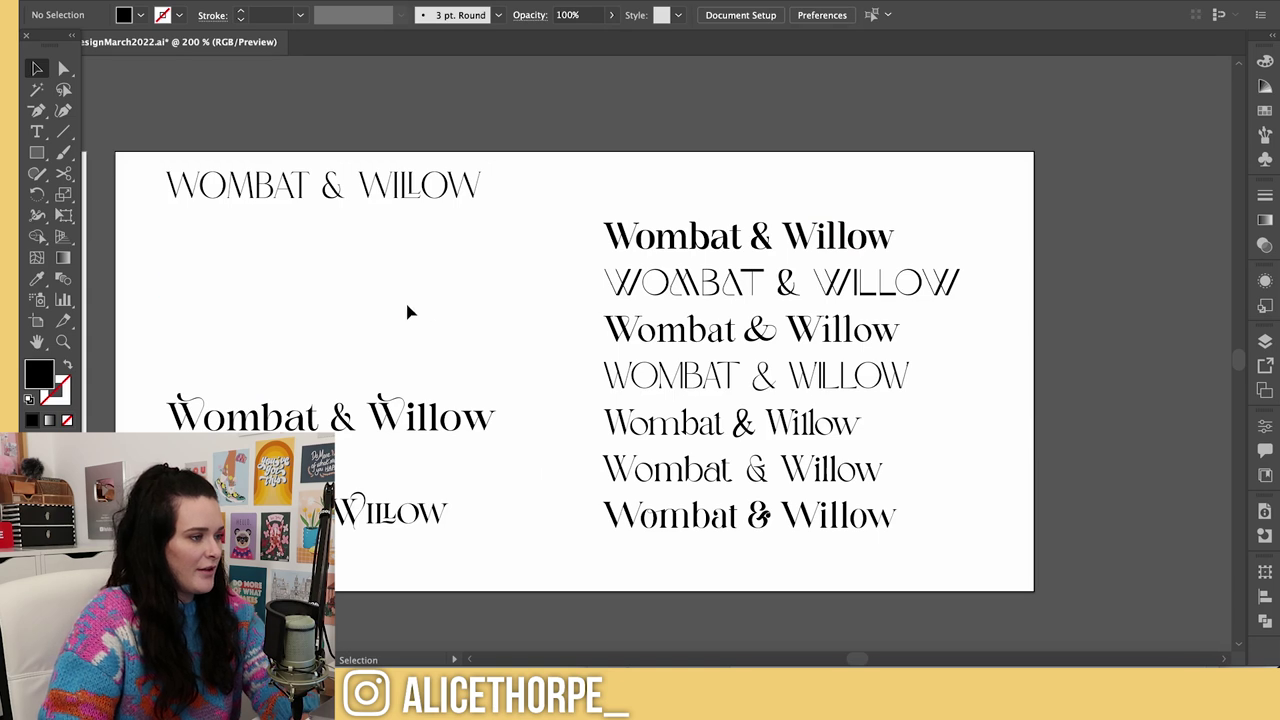
pyautogui.click(360, 335)
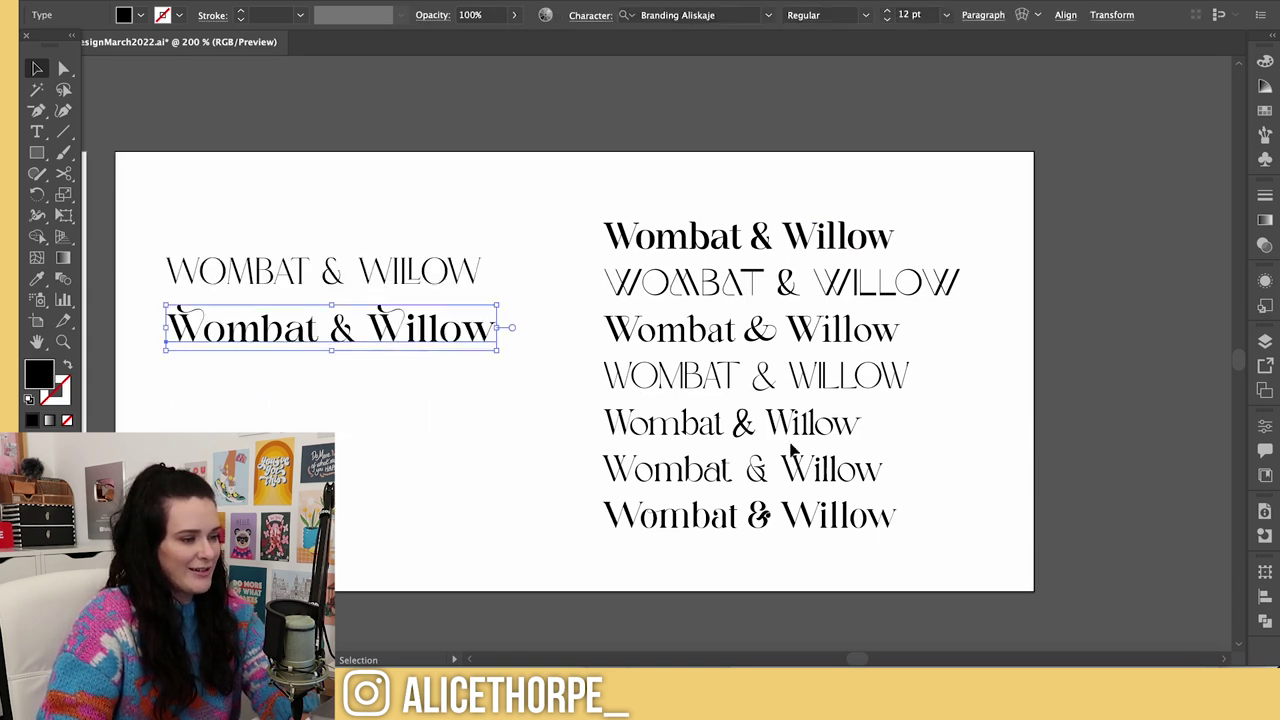
pyautogui.press('Delete')
# - Examine the ampersand and lettering of the Denike Regular version up close
pyautogui.click(758, 520)
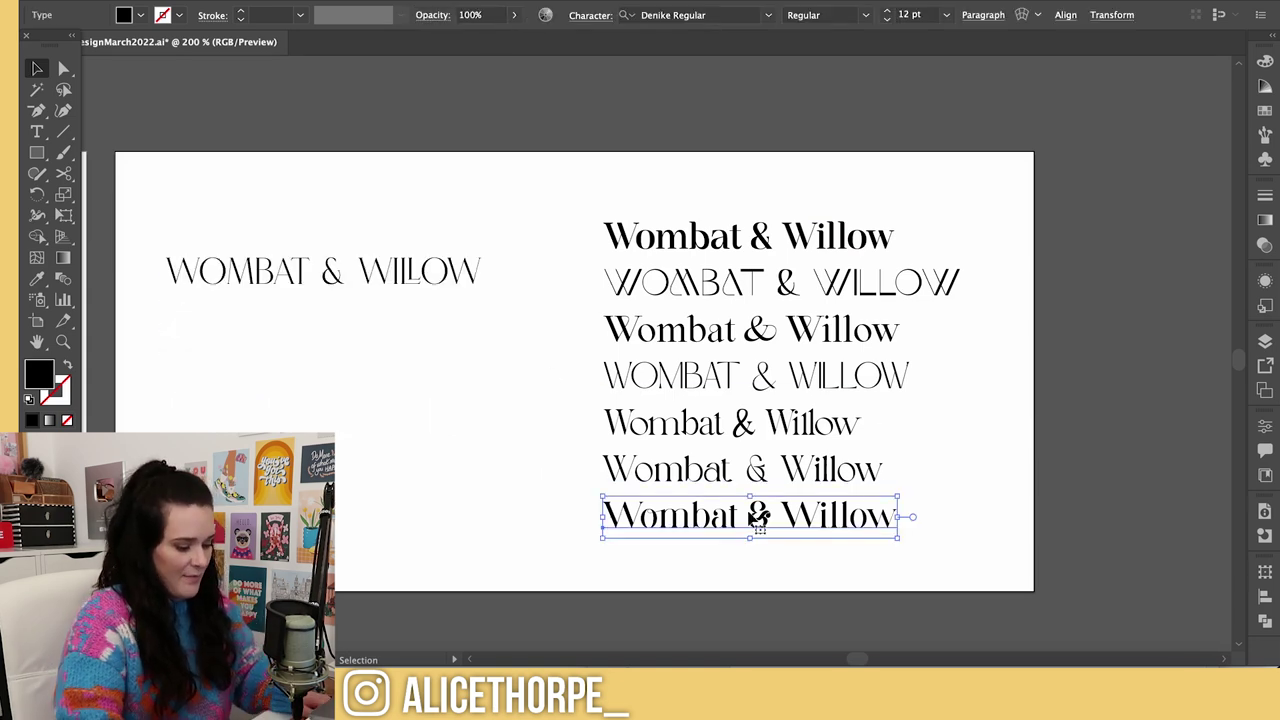
pyautogui.hotkey('ctrl', '=')
pyautogui.hotkey('ctrl', '=')
pyautogui.hotkey('ctrl', '=')
pyautogui.hotkey('ctrl', '=')
pyautogui.hotkey('ctrl', '=')
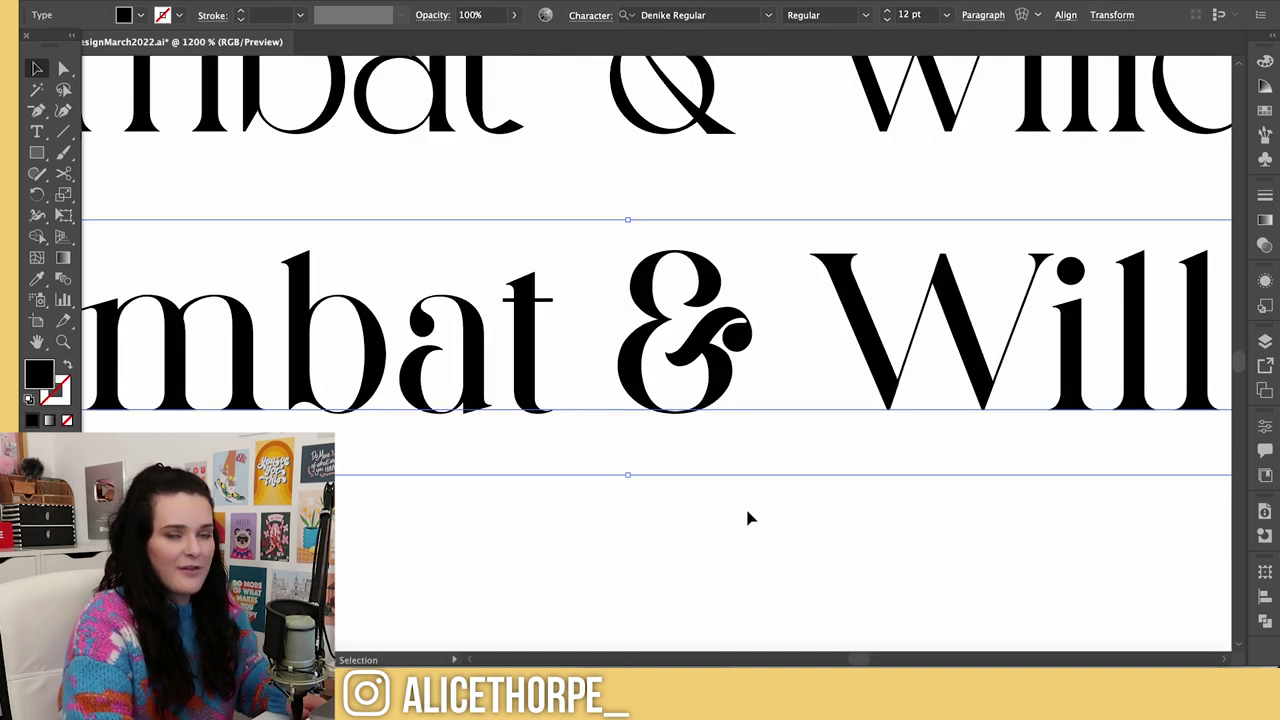
pyautogui.hotkey('ctrl', '-')
pyautogui.hotkey('ctrl', '-')
pyautogui.hotkey('ctrl', '-')
pyautogui.hotkey('ctrl', '-')
pyautogui.hotkey('ctrl', '-')
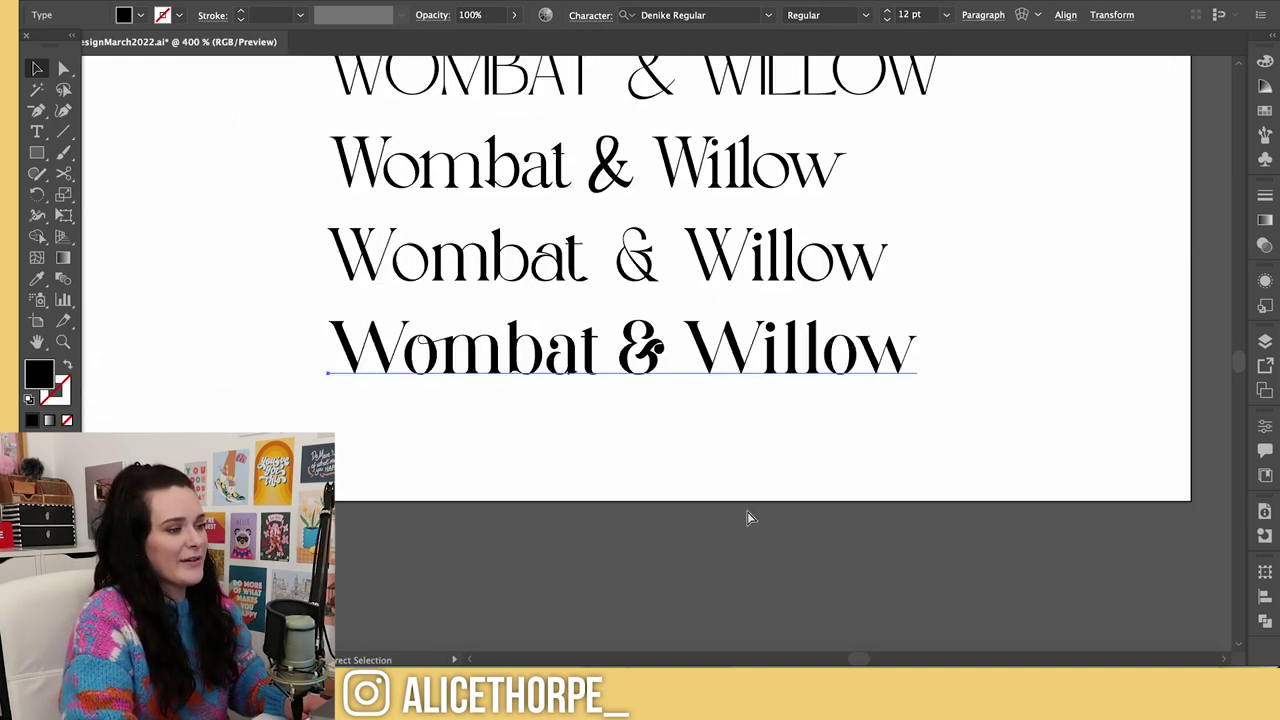
# - Gather the looped-ampersand, Denike Regular and Novara versions in the artboard's empty left half and delete the Roseritta version
pyautogui.click(920, 430)
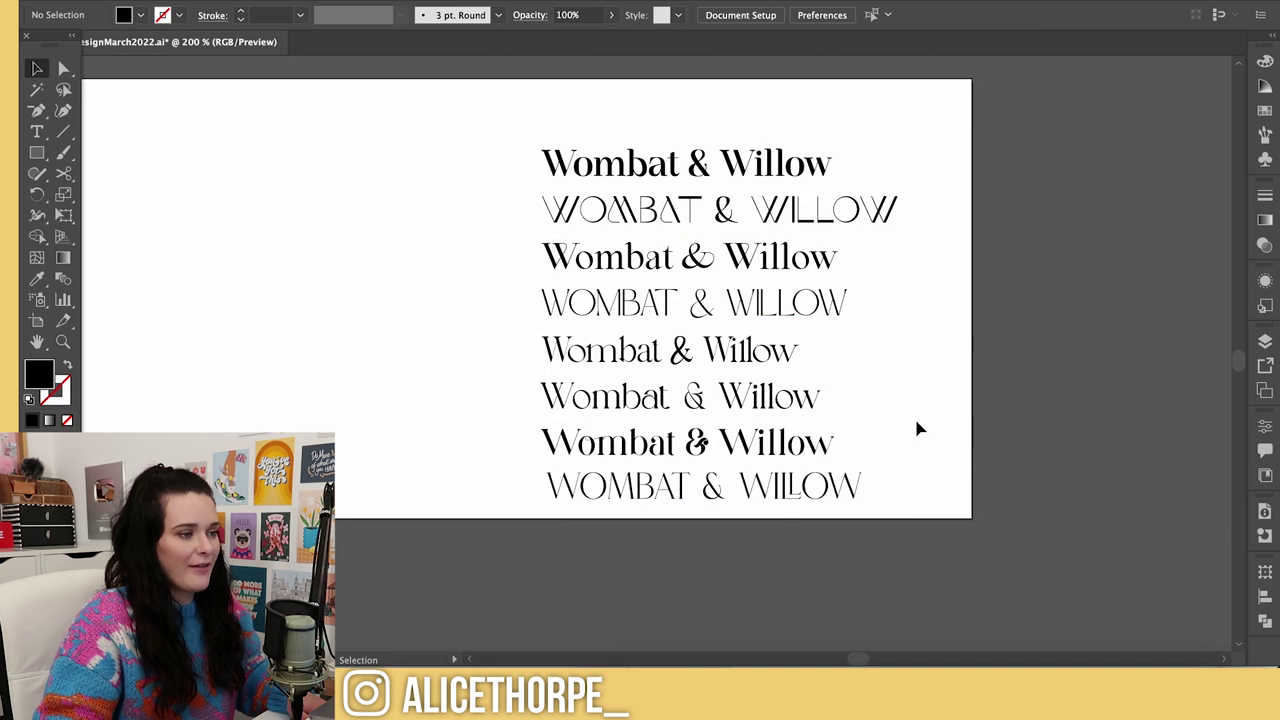
pyautogui.click(700, 260)
pyautogui.moveTo(703, 262); pyautogui.dragTo(267, 210)
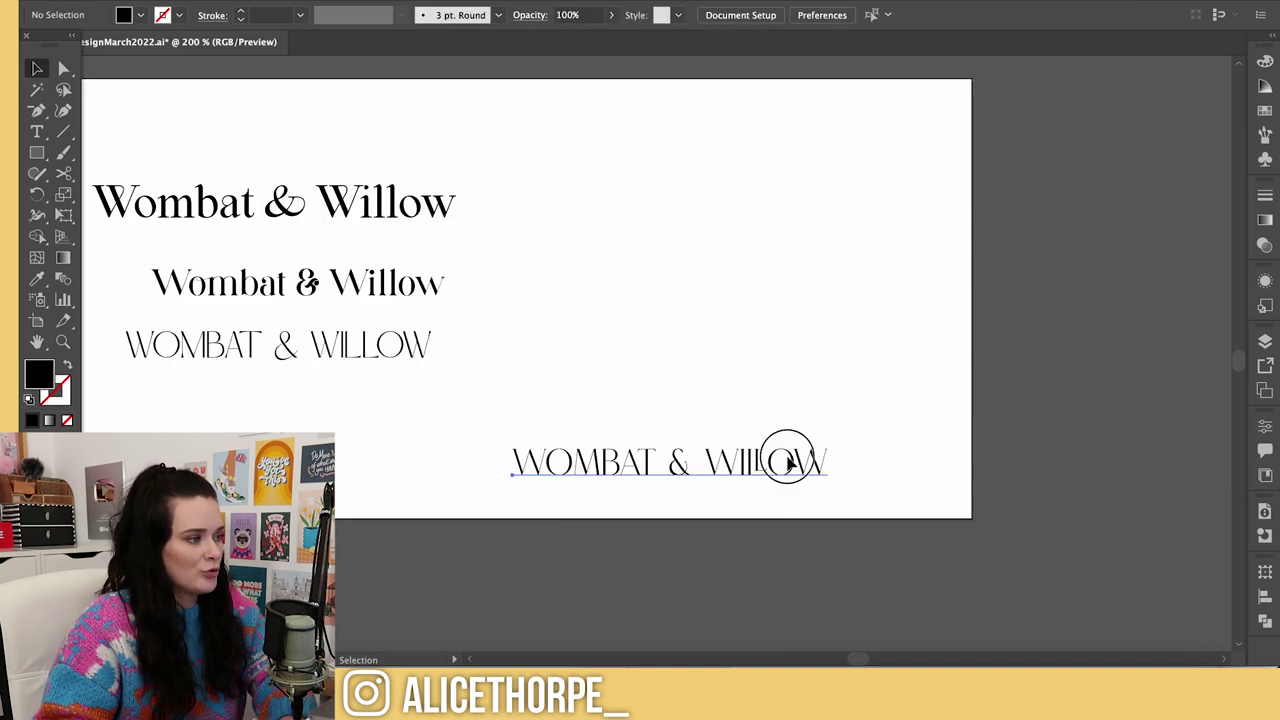
pyautogui.click(786, 451)
pyautogui.press('Delete')
pyautogui.click(346, 349)
pyautogui.press('super+equal')
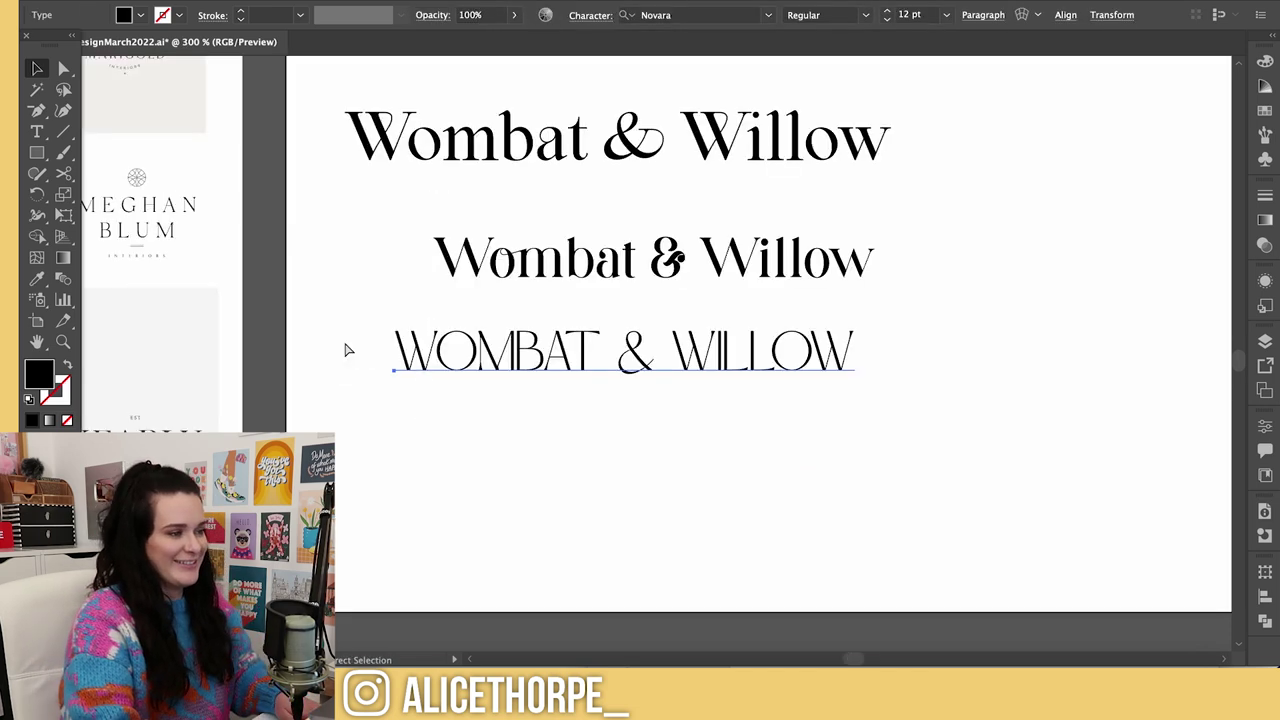
# - Even out the spacing of the three Wombat & Willow versions and place spare copies beyond the artboard's right edge
pyautogui.scroll(3, 945, 398)
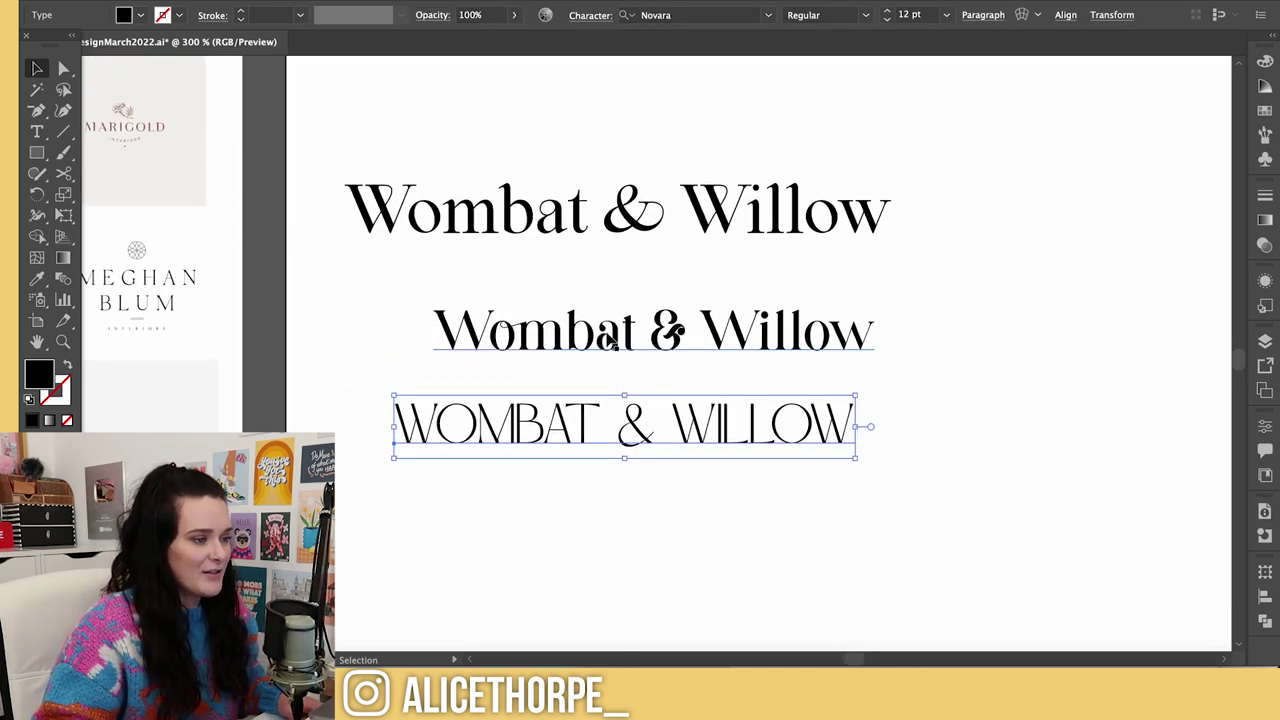
pyautogui.doubleClick(680, 335)
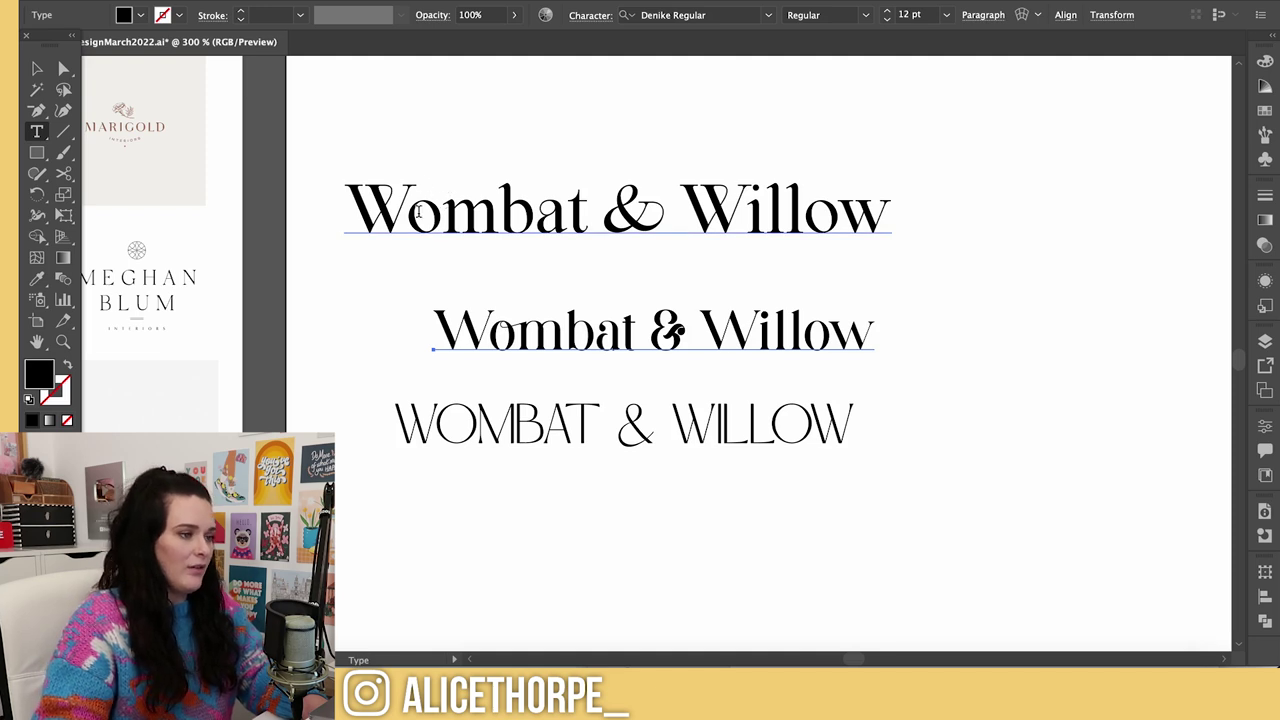
pyautogui.keyDown('super'); pyautogui.click(499, 228); pyautogui.keyUp('super')
pyautogui.press('super+minus')
pyautogui.press('super+minus')
pyautogui.moveTo(567, 356); pyautogui.dragTo(574, 386)
pyautogui.moveTo(565, 437); pyautogui.dragTo(960, 306)
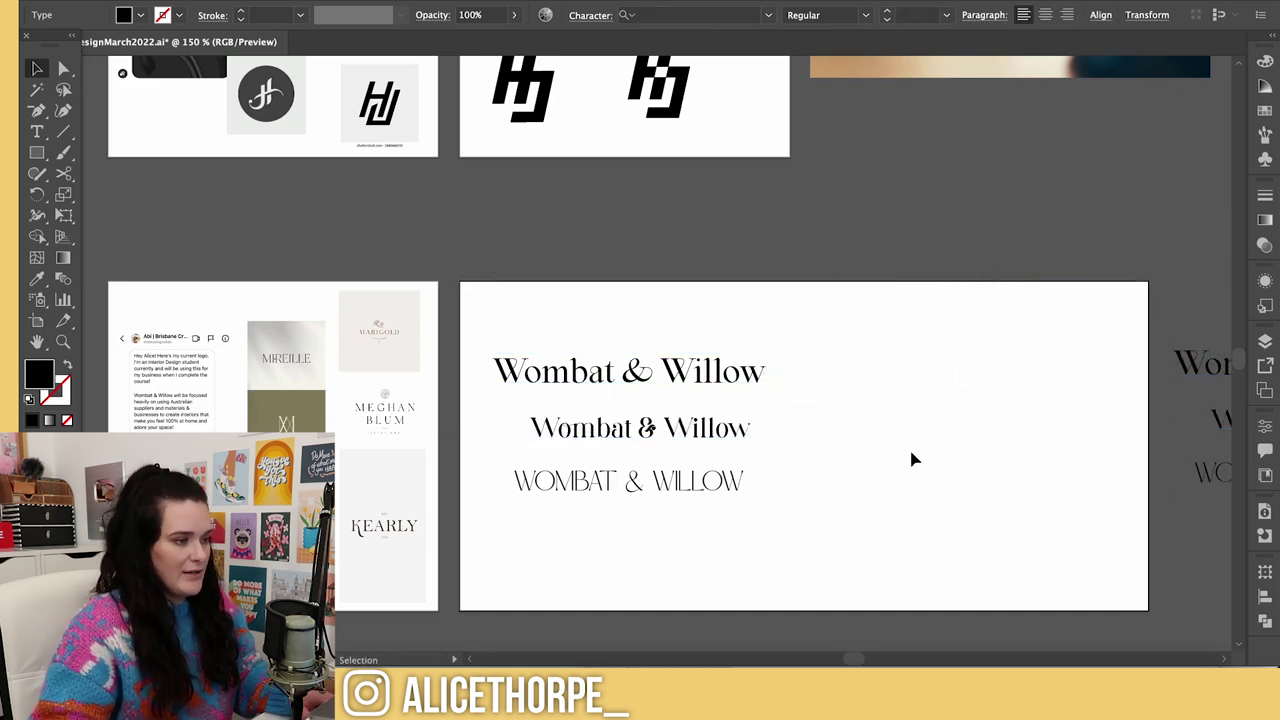
# - Try the top Magna version of Wombat & Willow in all capitals
pyautogui.click(671, 521)
pyautogui.moveTo(672, 528); pyautogui.dragTo(523, 329)
pyautogui.hotkey('ctrl', '+')
pyautogui.hotkey('ctrl', '+')
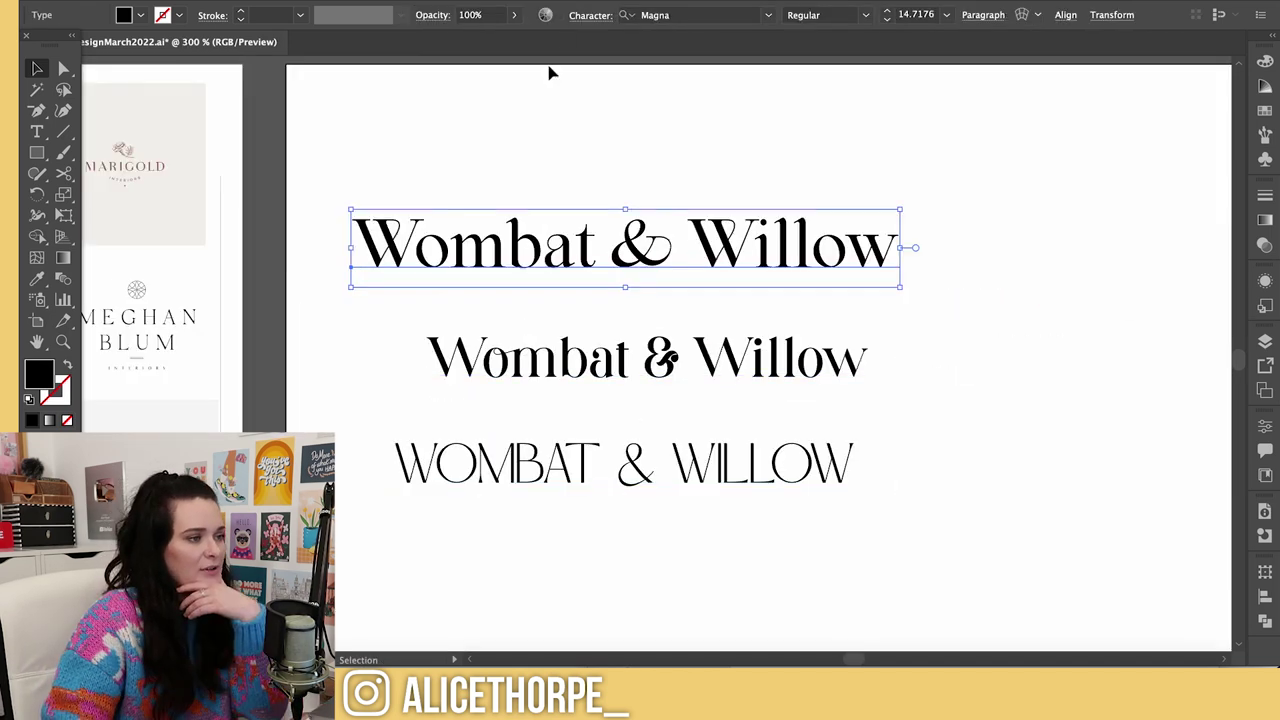
pyautogui.click(583, 18)
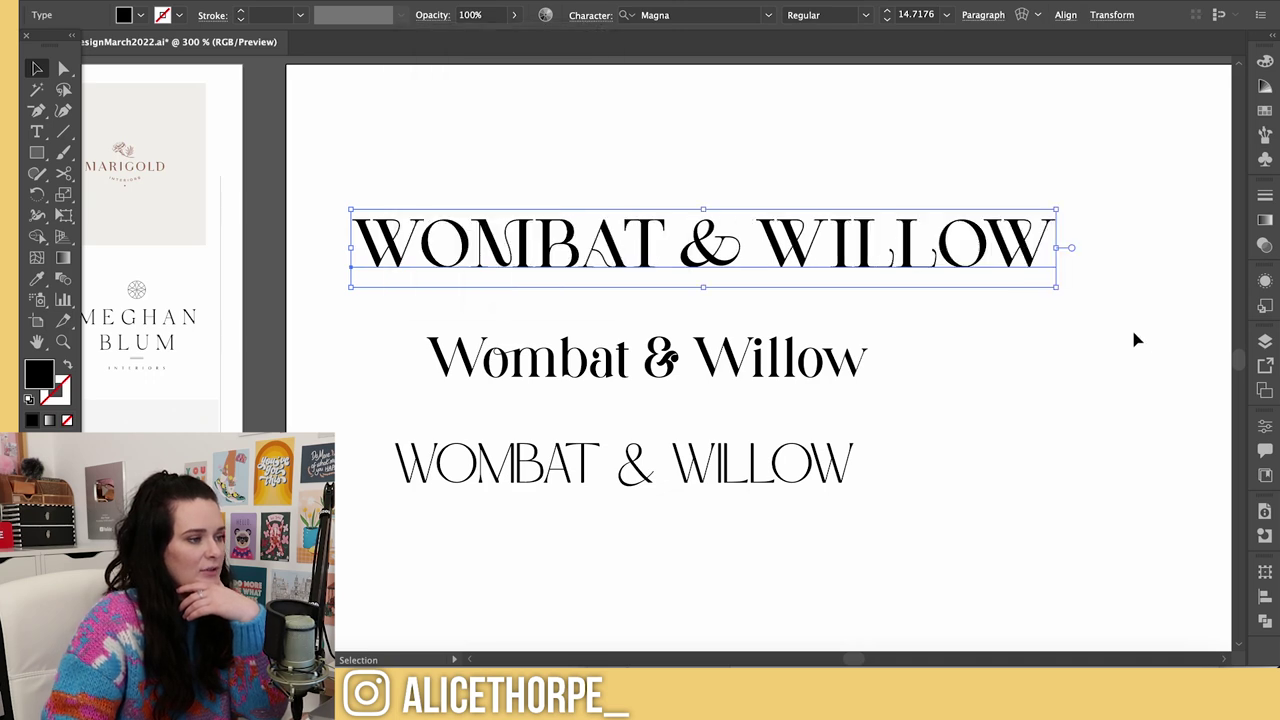
pyautogui.click(1155, 346)
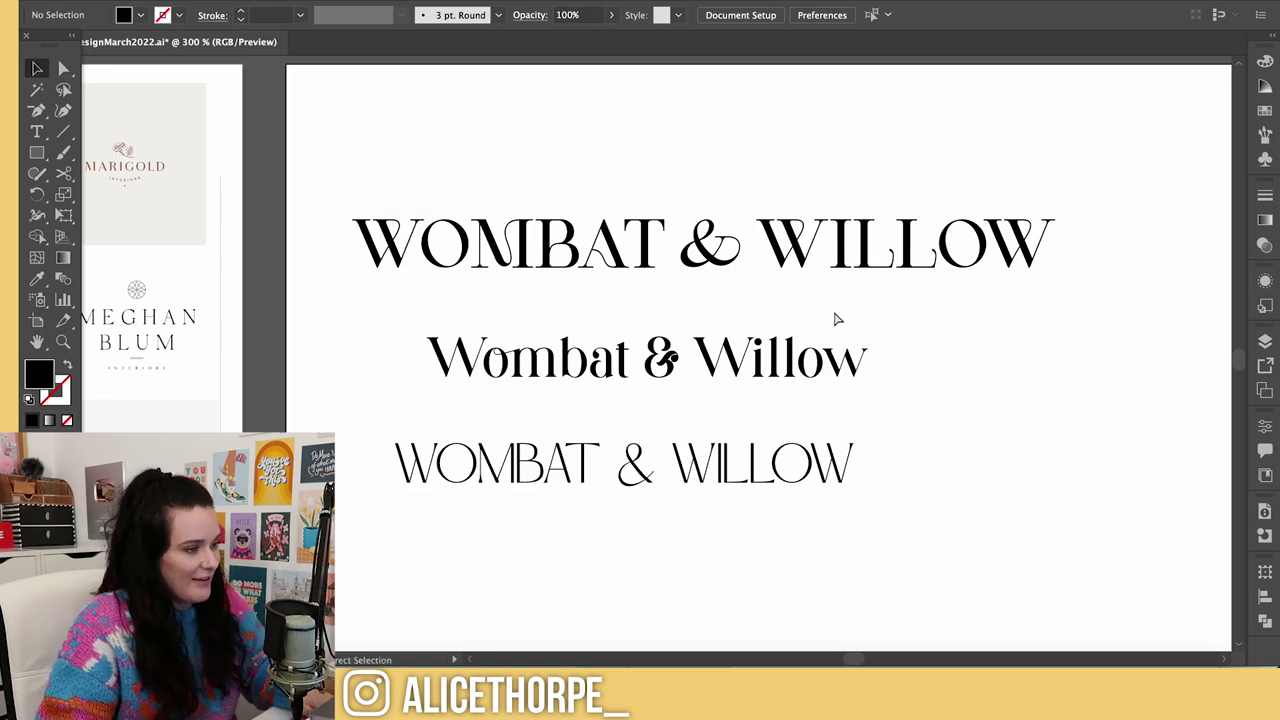
pyautogui.press('super+z')
# - Look through the full glyph sets of Magna and Denike Regular for alternate characters
pyautogui.click(589, 249)
pyautogui.rightClick(482, 242)
pyautogui.press('Escape')
pyautogui.click(276, 2)
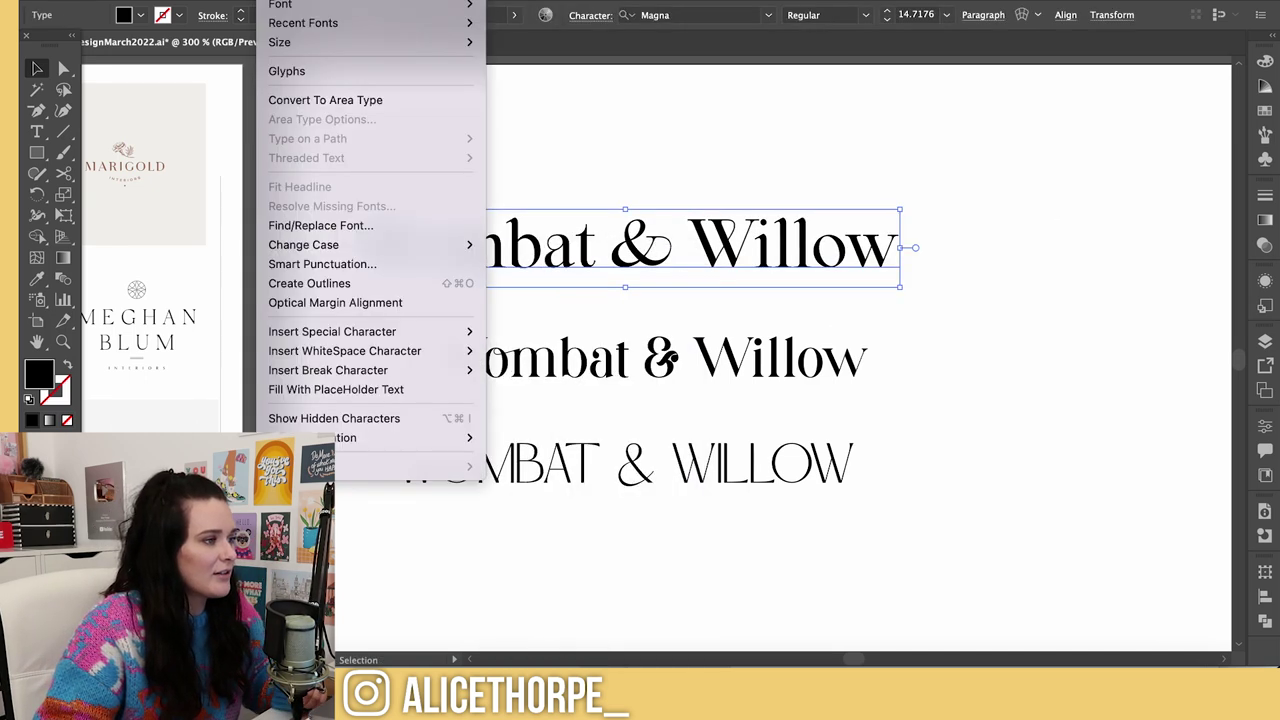
pyautogui.click(300, 71)
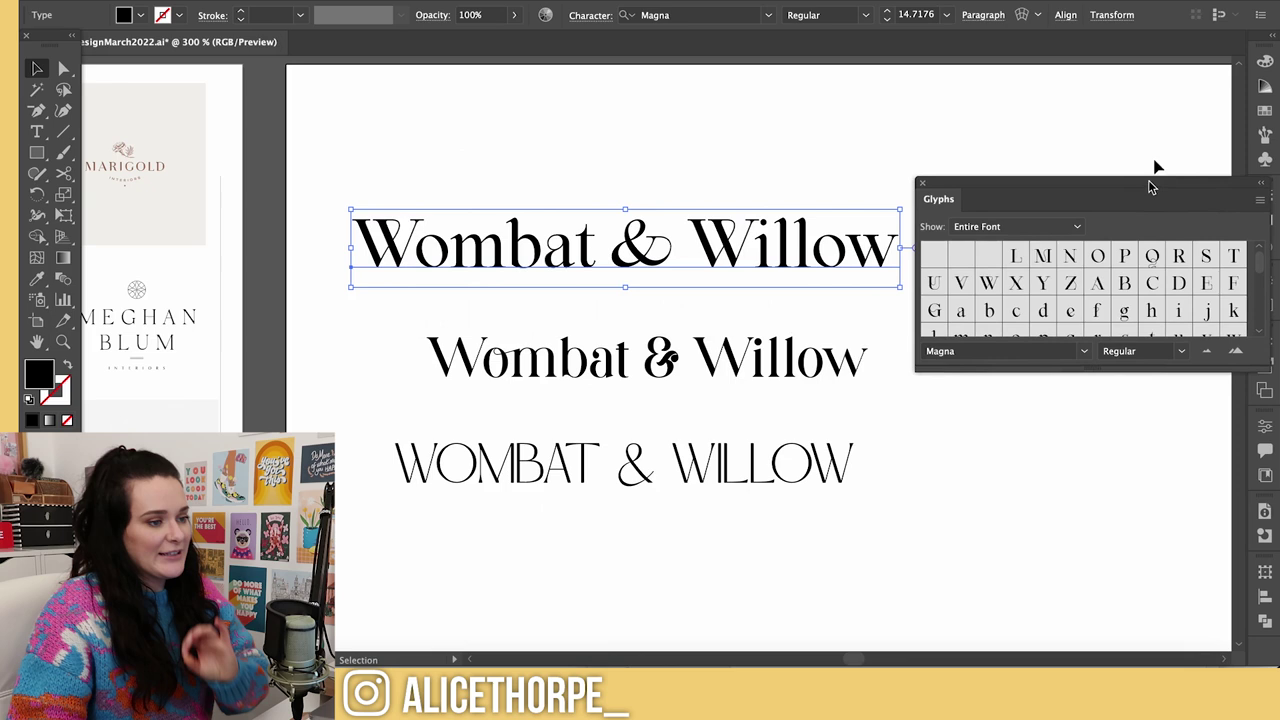
pyautogui.moveTo(1097, 189); pyautogui.dragTo(1048, 106)
pyautogui.scroll(-5, 1110, 204)
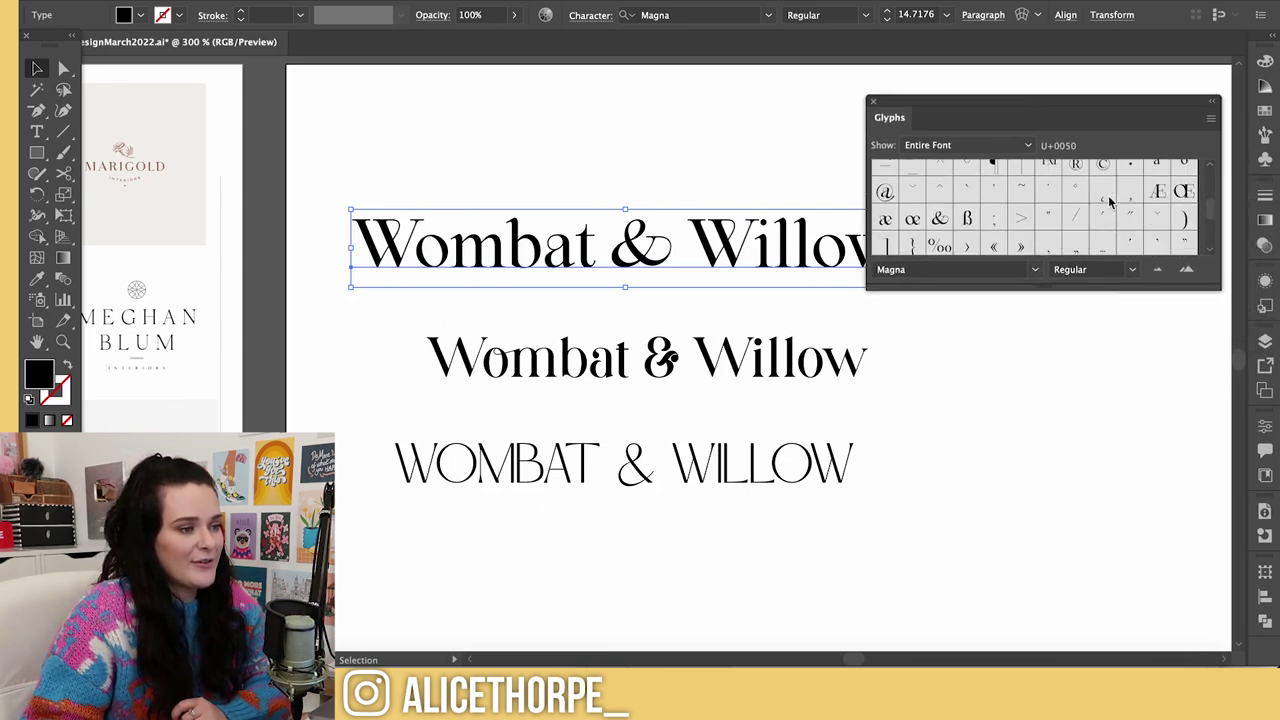
pyautogui.scroll(-6, 1108, 204)
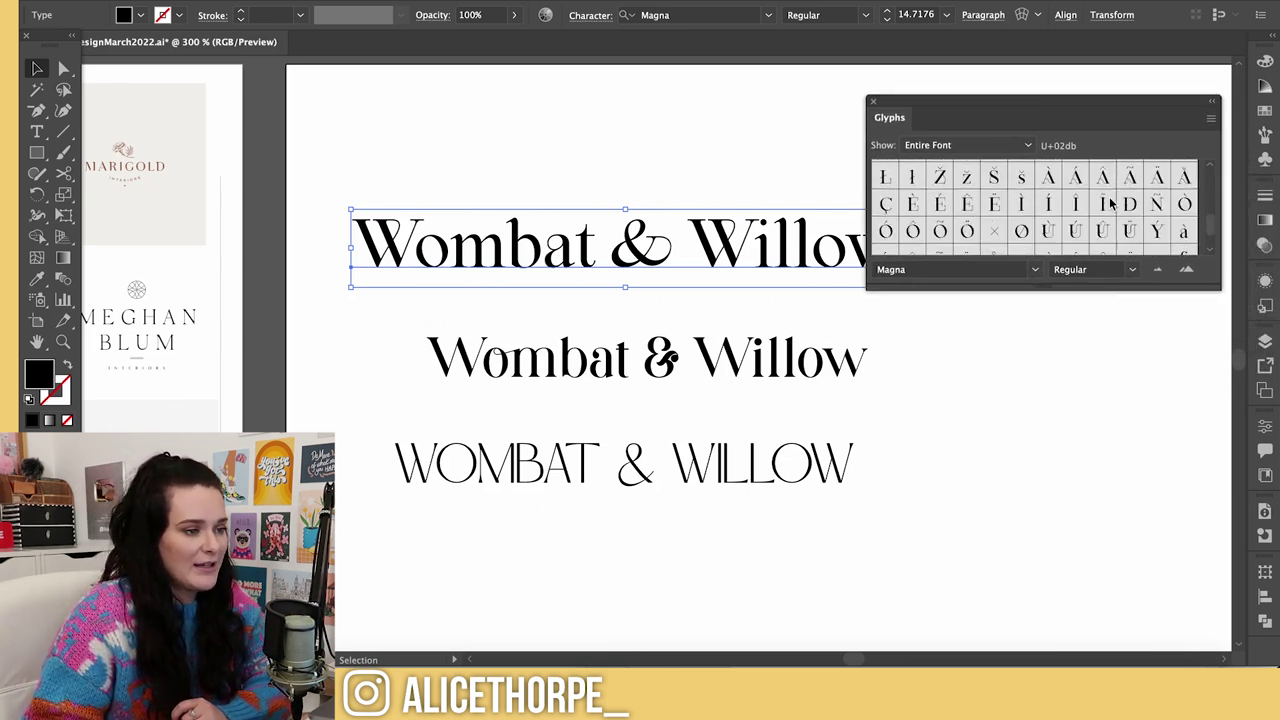
pyautogui.moveTo(1150, 290); pyautogui.dragTo(1146, 451)
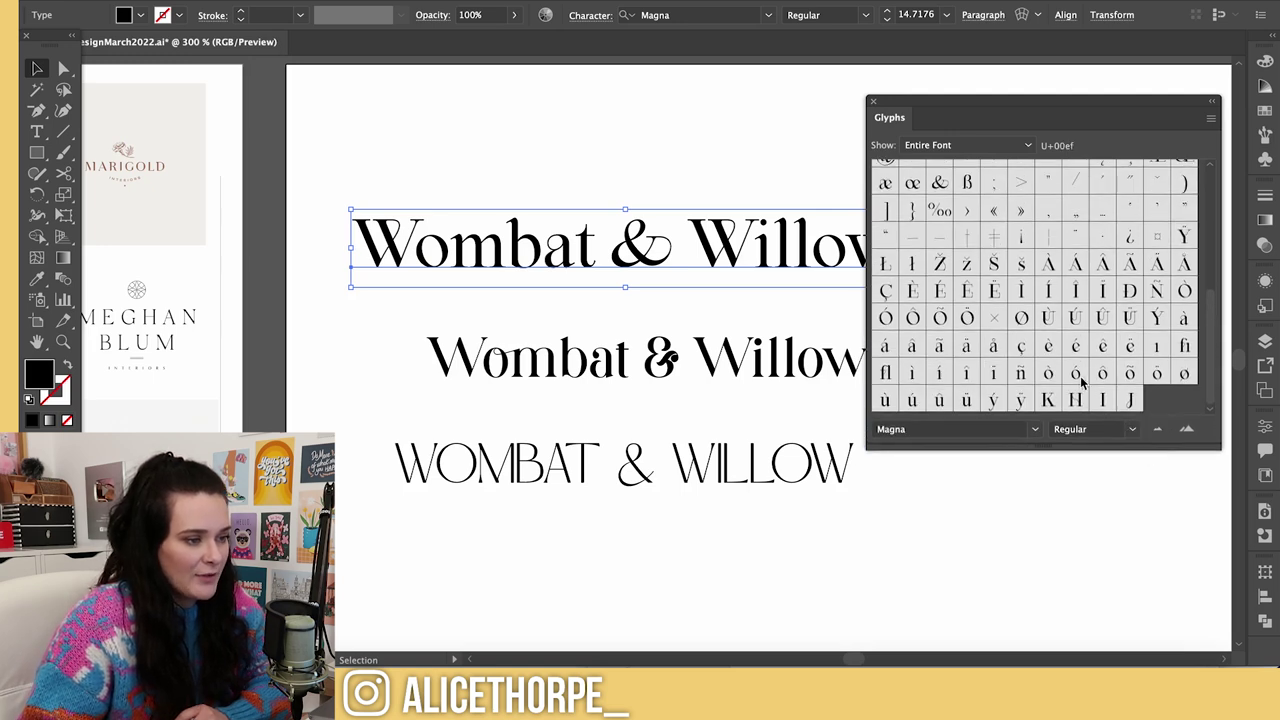
pyautogui.scroll(8, 1070, 390)
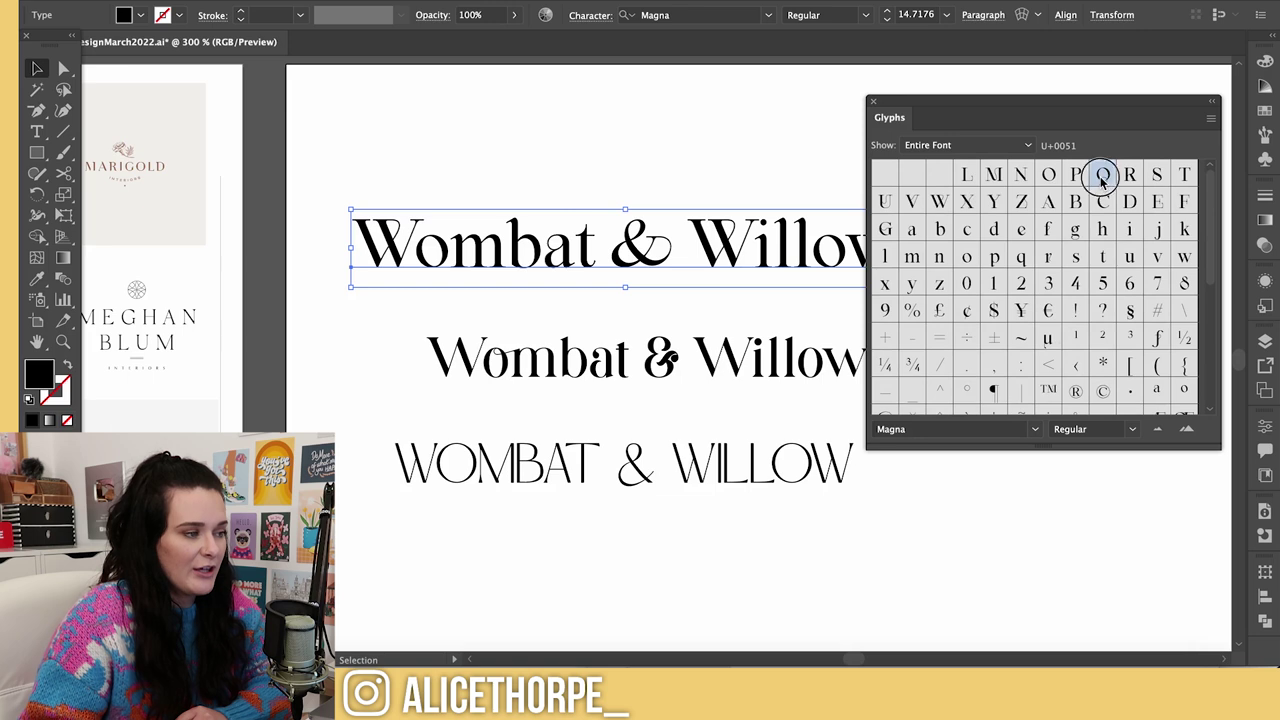
pyautogui.hotkey('ctrl', 'shift', 'a')
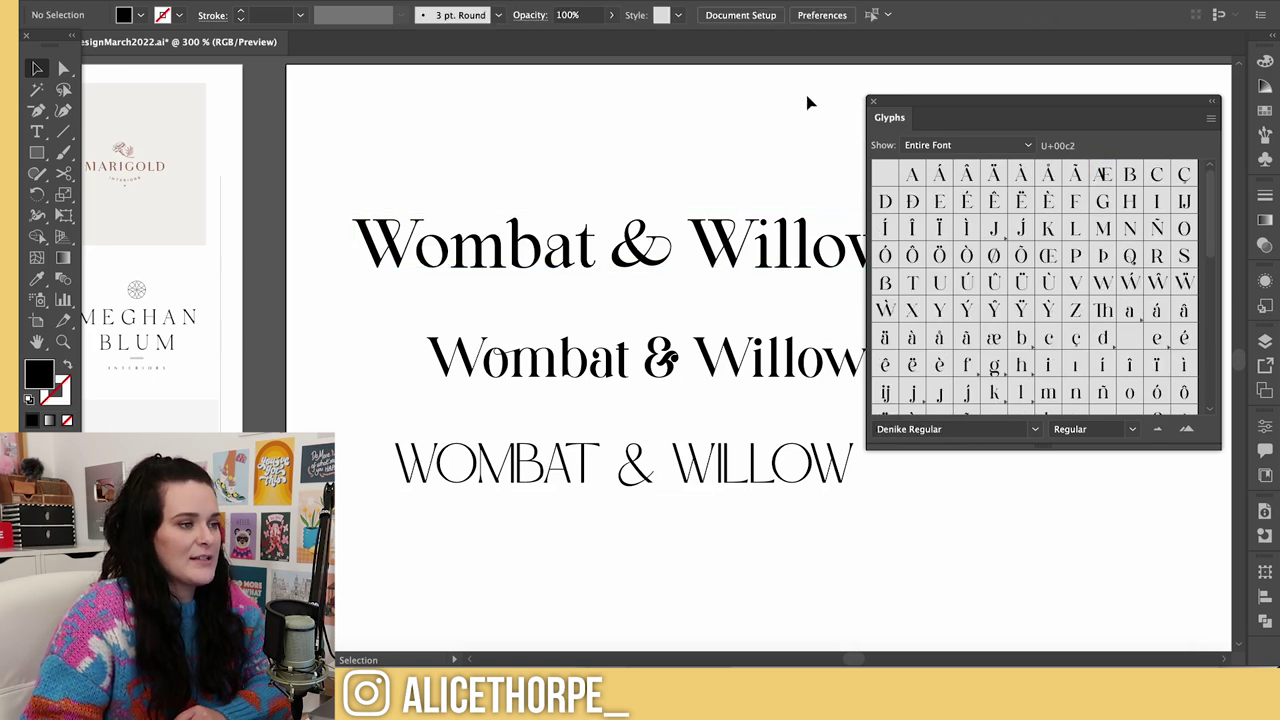
pyautogui.click(873, 103)
# - Line up the Denike Regular version's left edge with the Novara version and convert the Magna version to outlines
pyautogui.moveTo(740, 381); pyautogui.dragTo(708, 375)
pyautogui.click(457, 270)
pyautogui.rightClick(448, 252)
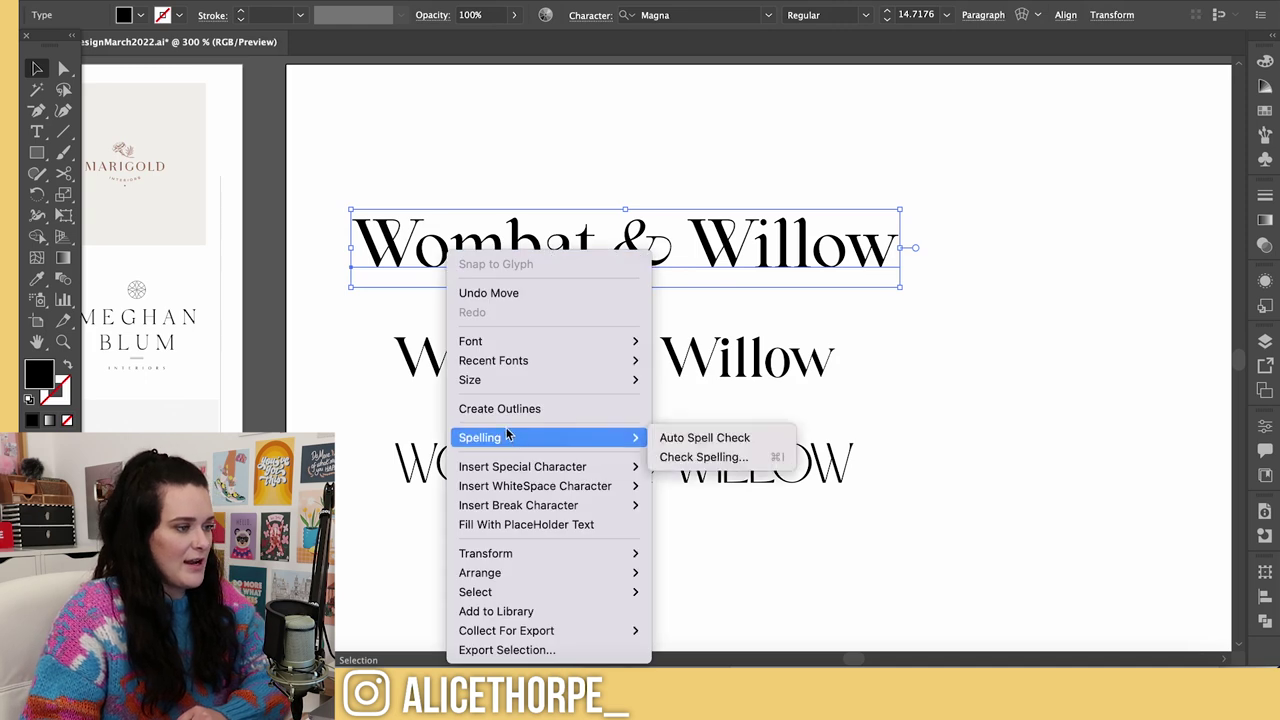
pyautogui.click(1008, 366)
pyautogui.click(466, 356)
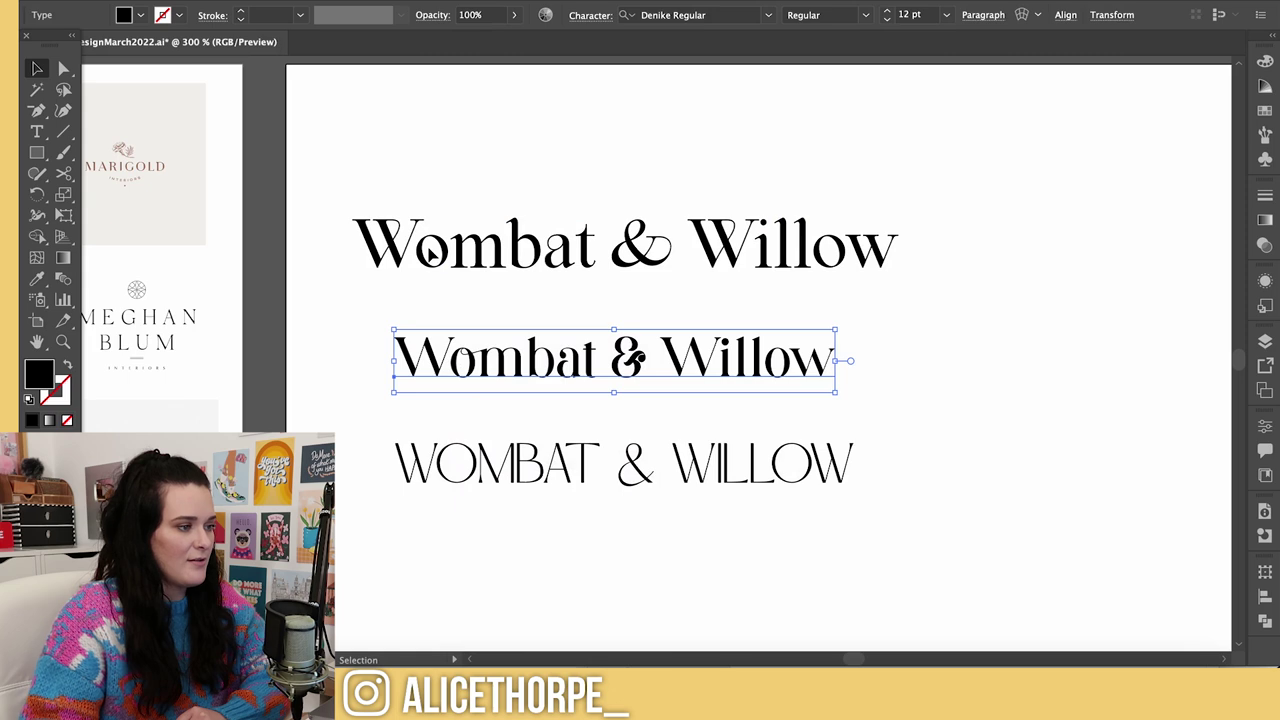
pyautogui.click(507, 272)
pyautogui.press('super+equal')
pyautogui.press('super+equal')
pyautogui.press('super+equal')
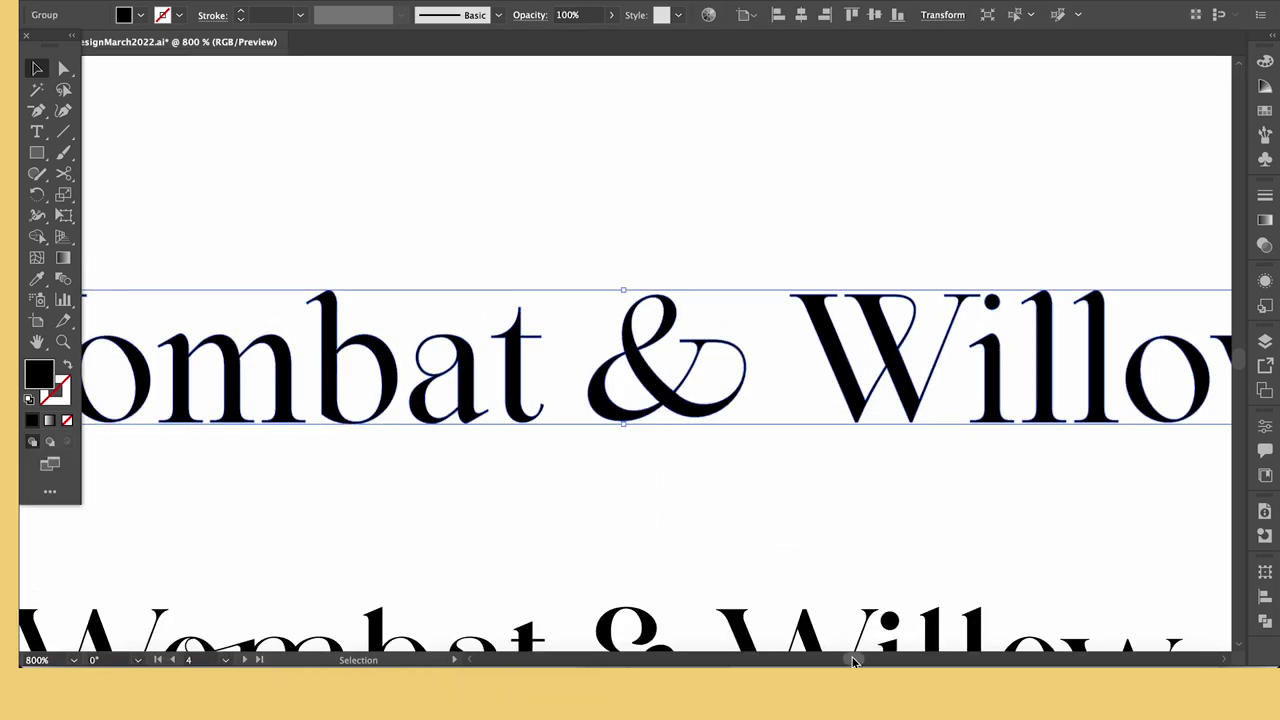
# - Draw a curved connecting line with the Pen tool from the m's arm through the o of Wombat, with a 0.25 pt stroke
pyautogui.hscroll(-5, 656, 353)
pyautogui.press('super+shift+a')
pyautogui.press('p')
pyautogui.click(530, 340)
pyautogui.moveTo(536, 361)
pyautogui.mouseDown()
pyautogui.moveTo(554, 368)
pyautogui.moveTo(612, 336)
pyautogui.mouseUp()
pyautogui.hotkey('shift', 'x')
pyautogui.click(1264, 195)
pyautogui.tripleClick(1105, 218)
pyautogui.press('v')
pyautogui.press('super+equal')
pyautogui.press('super+equal')
pyautogui.press('super+equal')
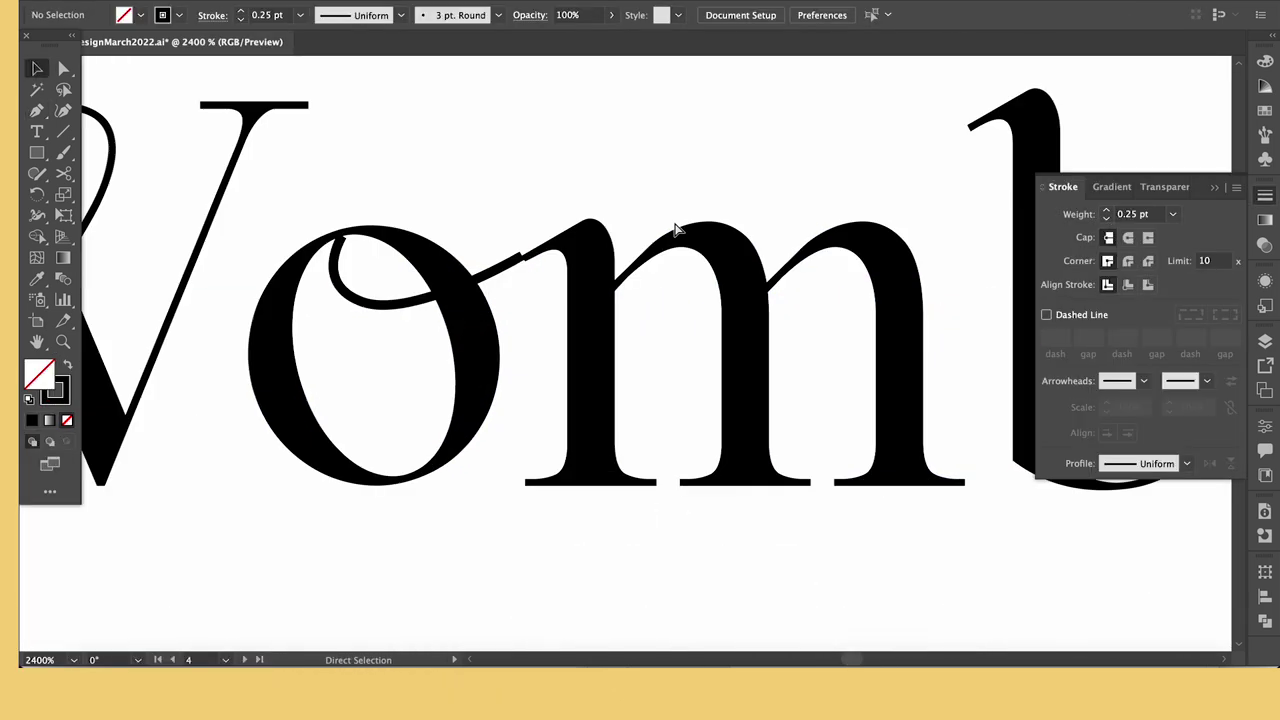
# - Set the connecting line's stroke weight to 0.15 pt and adjust its end to meet the m's arm
pyautogui.click(480, 278)
pyautogui.click(1130, 217)
pyautogui.press('BackSpace')
pyautogui.write('1')
pyautogui.press('Return')
pyautogui.press('super+equal')
pyautogui.press('super+equal')
pyautogui.press('a')
pyautogui.moveTo(794, 312); pyautogui.dragTo(809, 315)
pyautogui.click(740, 389)
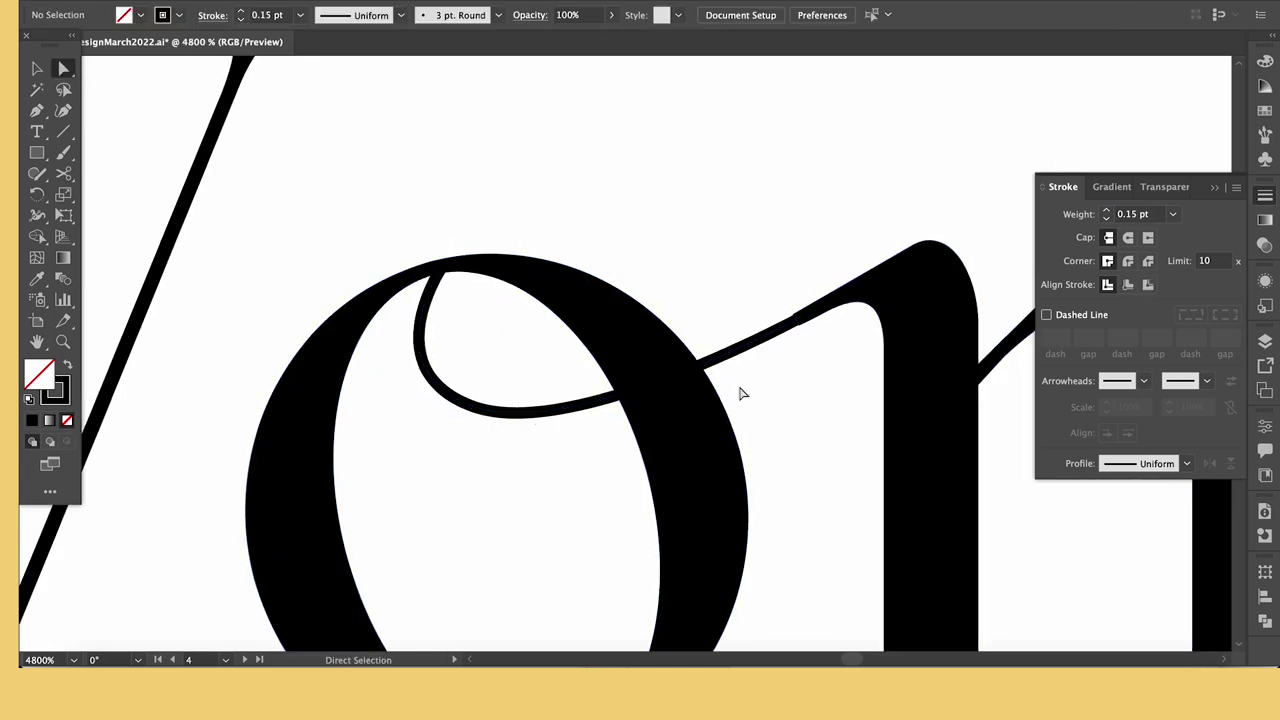
# - Reshape the tip of the m's arm in Wombat so it tapers smoothly into the connecting line
pyautogui.keyDown('super'); pyautogui.click(911, 304); pyautogui.keyUp('super')
pyautogui.moveTo(851, 659); pyautogui.dragTo(857, 659)
pyautogui.press('super+minus')
pyautogui.press('super+shift+a')
pyautogui.click(322, 252)
pyautogui.press('super+equal')
pyautogui.press('super+equal')
pyautogui.press('super+equal')
pyautogui.click(754, 377)
pyautogui.moveTo(753, 372); pyautogui.dragTo(718, 392)
pyautogui.moveTo(764, 405)
pyautogui.mouseDown()
pyautogui.moveTo(735, 418)
pyautogui.moveTo(840, 354)
pyautogui.mouseUp()
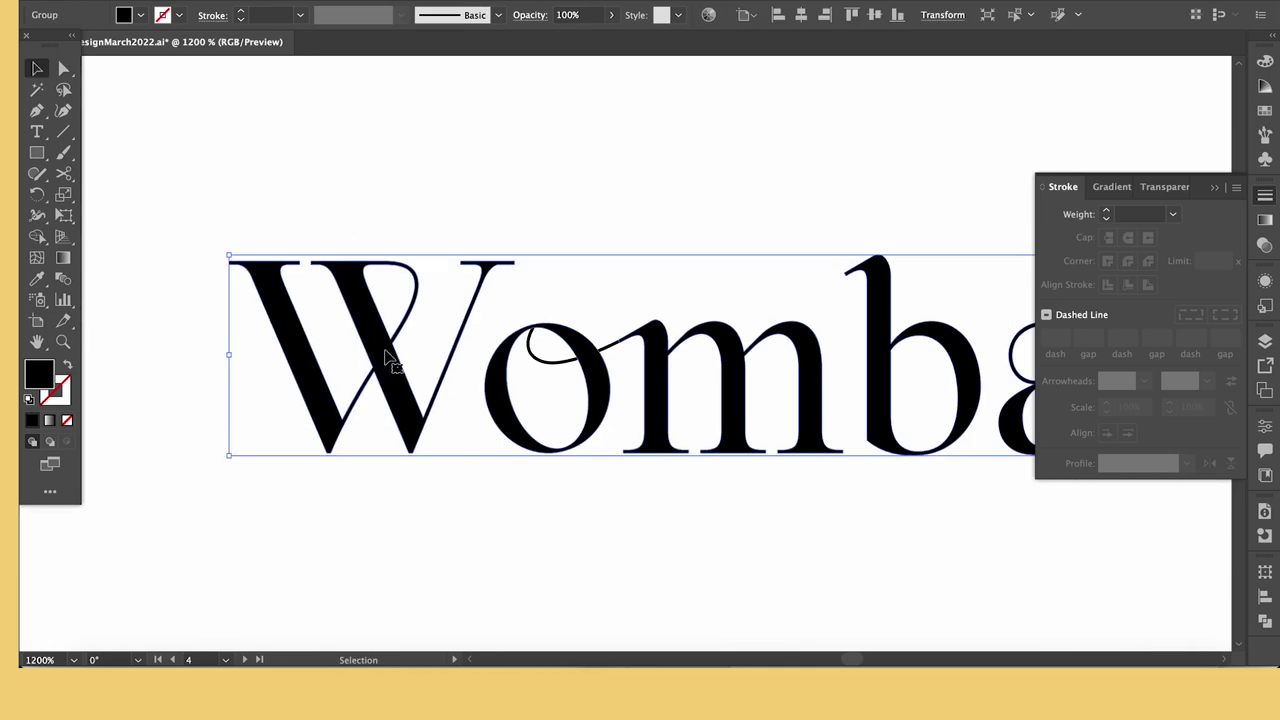
pyautogui.press('super+minus')
pyautogui.press('super+minus')
pyautogui.click(455, 522)
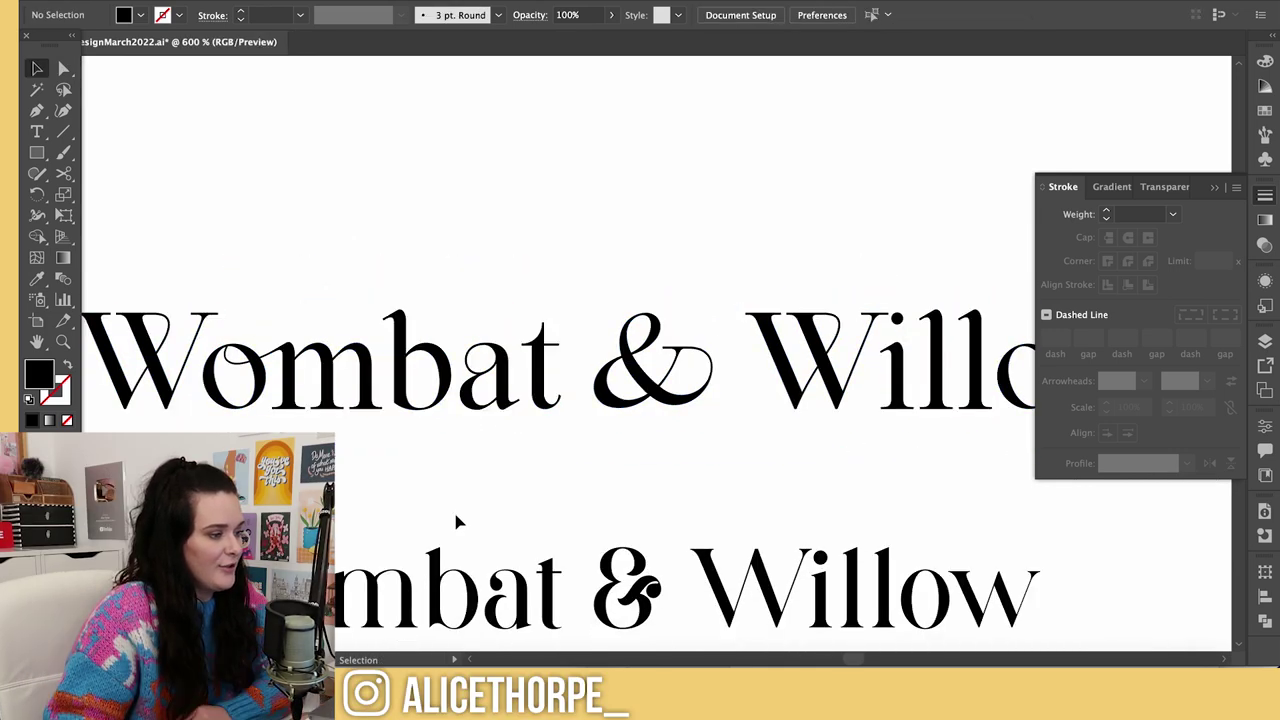
# - Open a small gap in the top of the o with a white-filled rectangle and curve the loop into the letter's right side
pyautogui.click(274, 366)
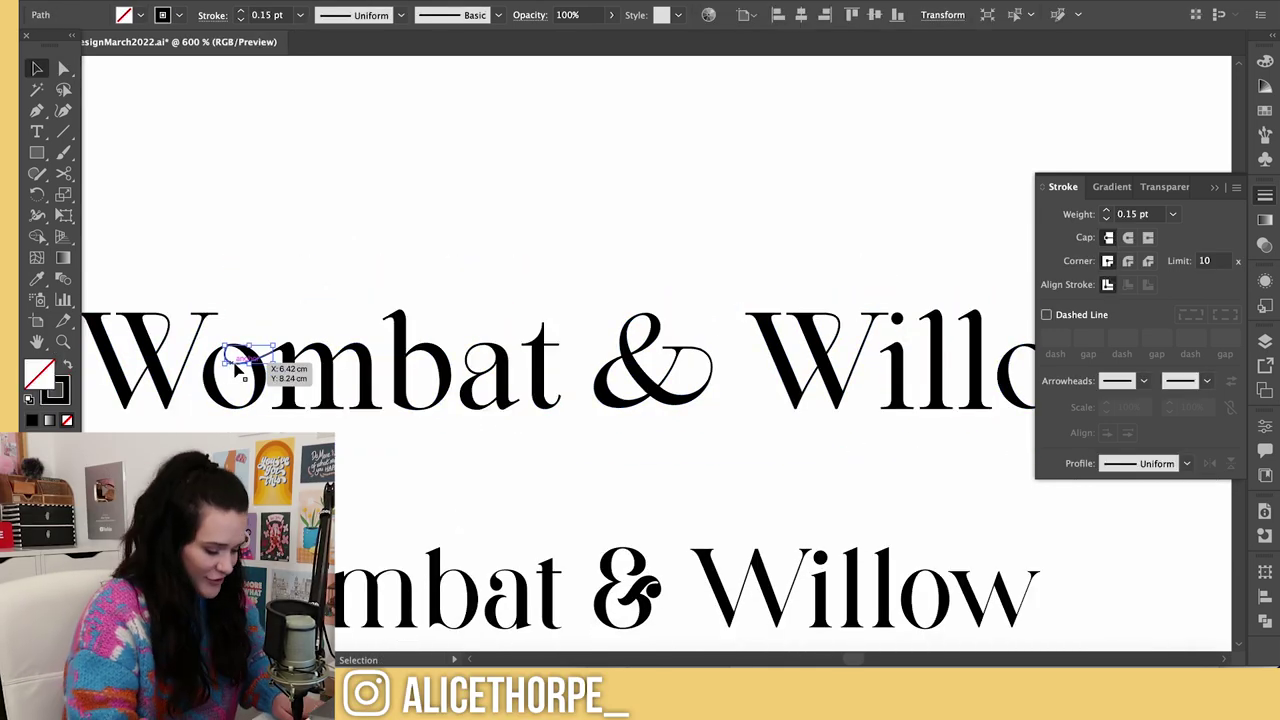
pyautogui.scroll(2, 236, 370)
pyautogui.press('super+plus')
pyautogui.press('super+plus')
pyautogui.press('super+plus')
pyautogui.press('super+plus')
pyautogui.press('super+plus')
pyautogui.press('a')
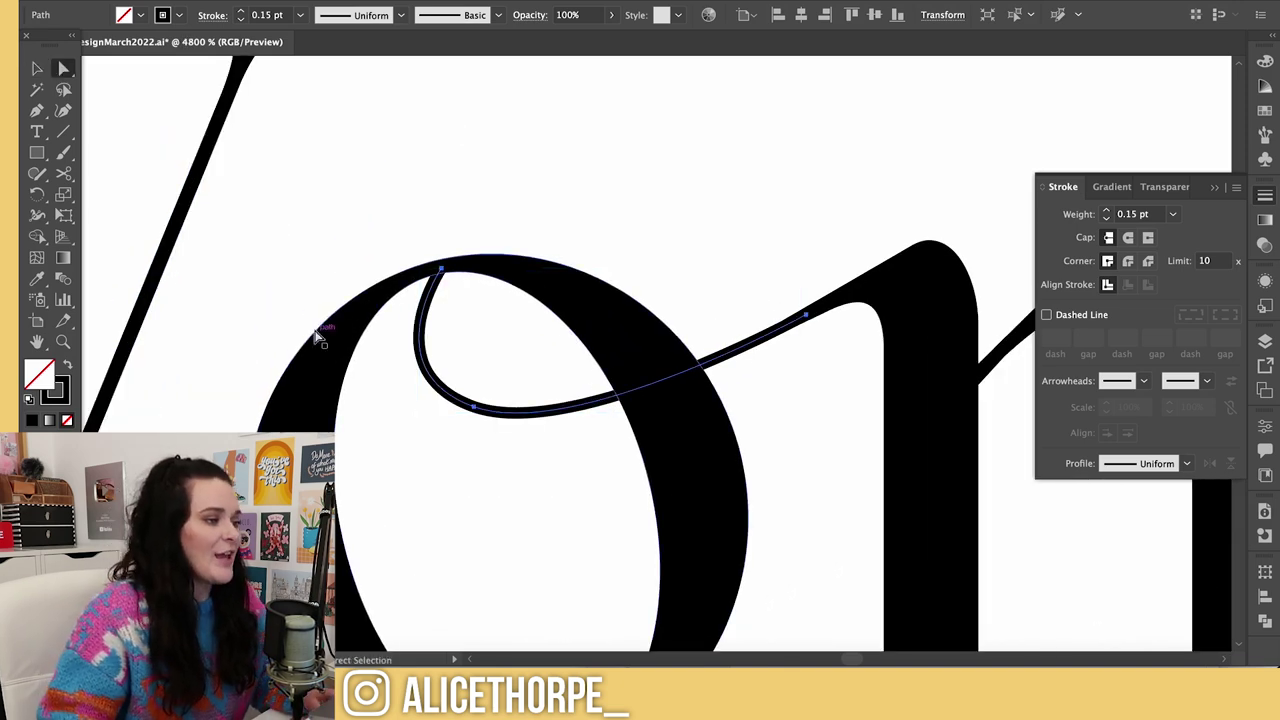
pyautogui.click(402, 251)
pyautogui.click(443, 266)
pyautogui.click(330, 368)
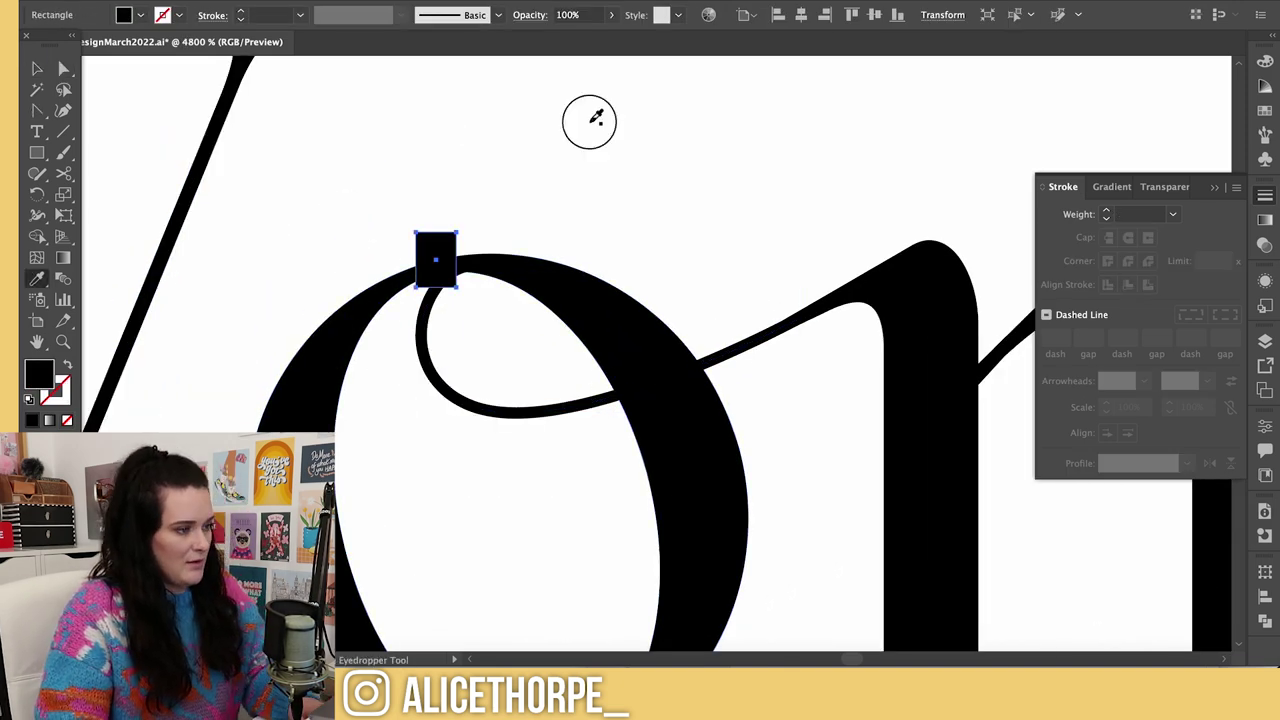
pyautogui.click(590, 123)
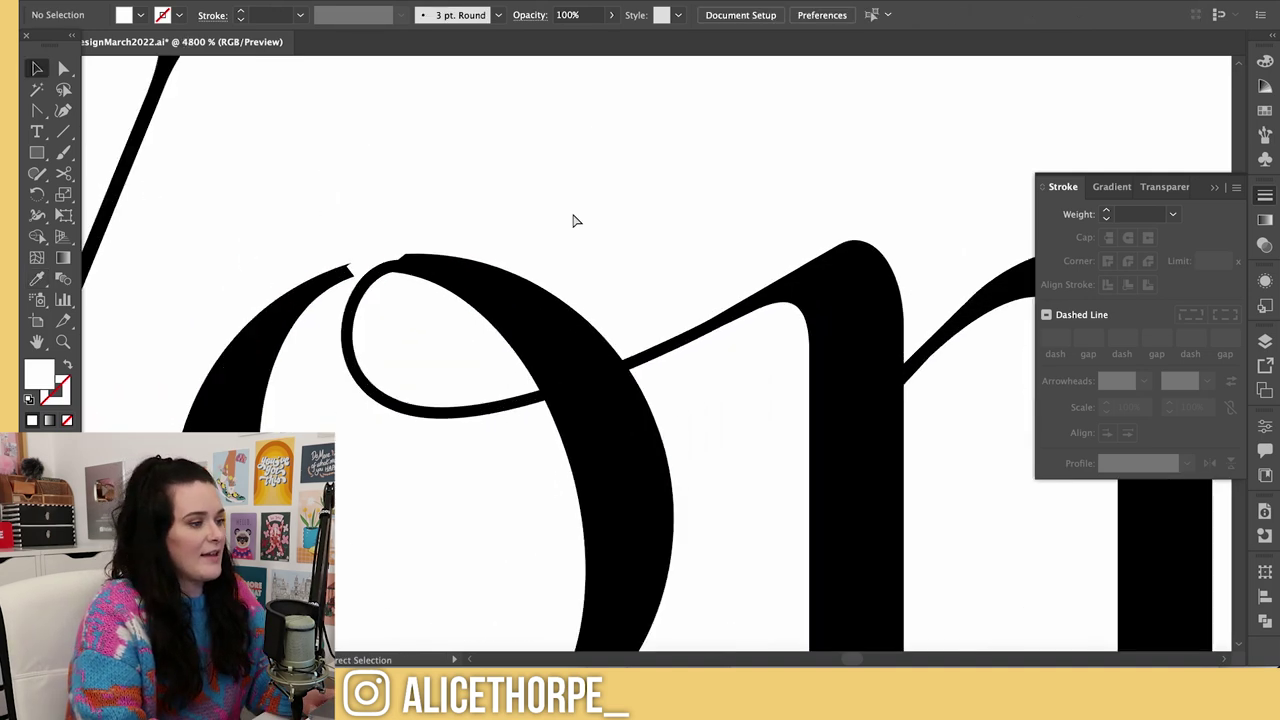
pyautogui.scroll(1, 575, 220)
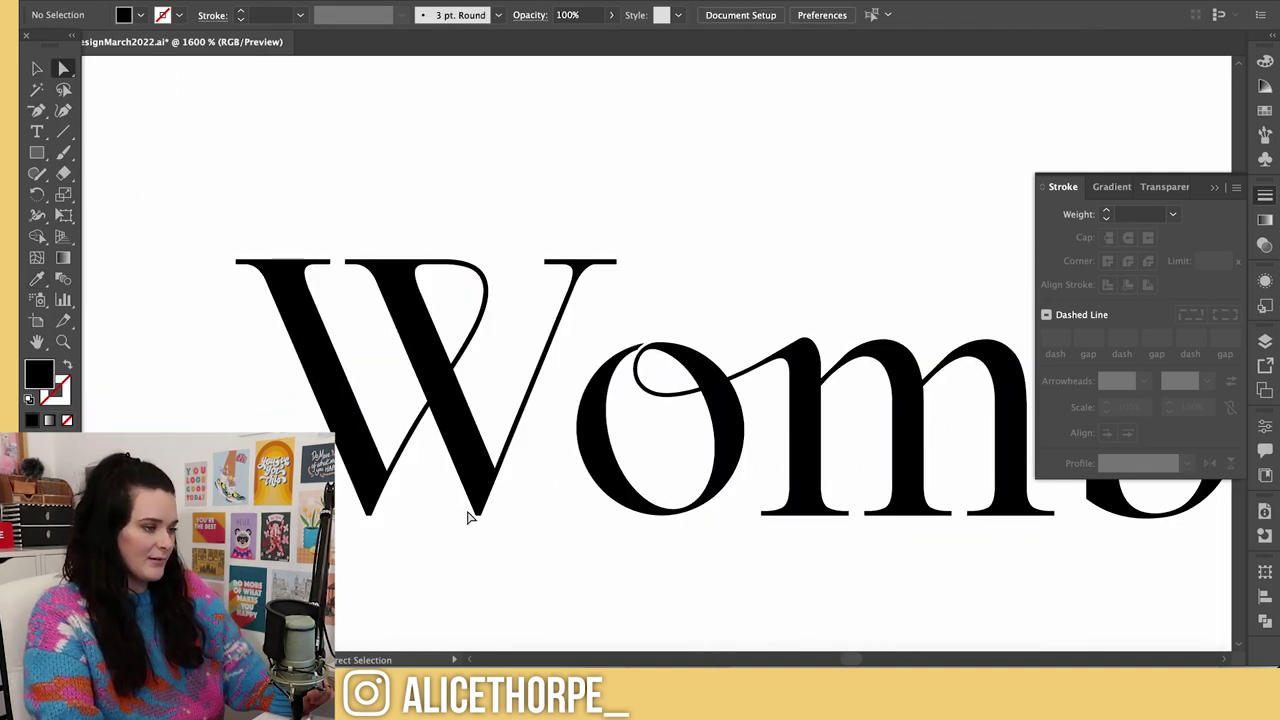
# - Nudge the W of Wombat to the right so it sits closer to the o
pyautogui.click(476, 490)
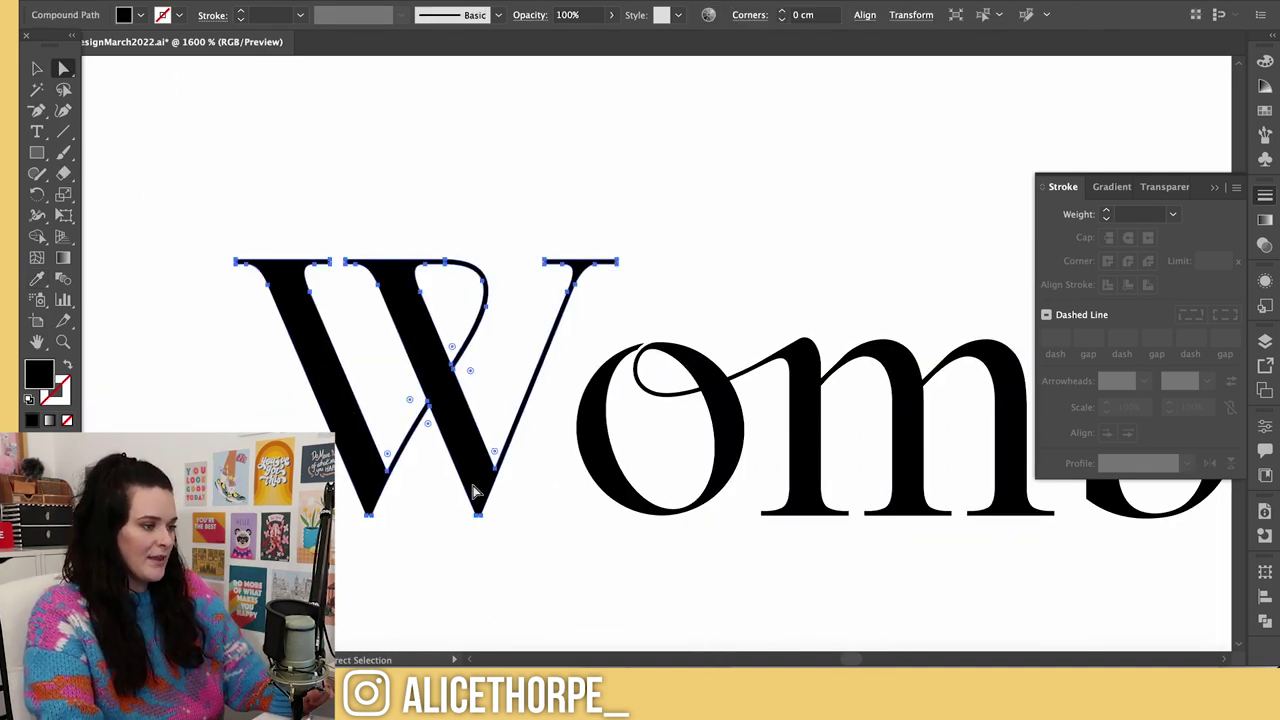
pyautogui.press('v')
pyautogui.press('Right')
pyautogui.press('Right')
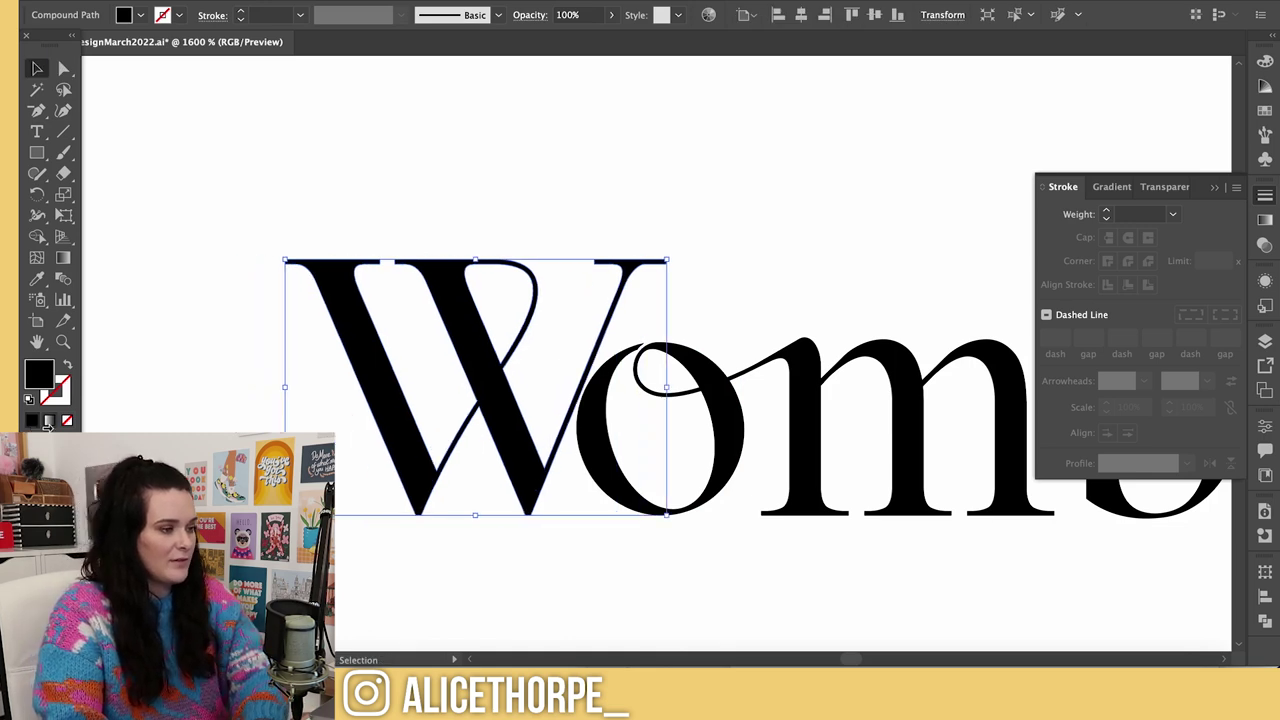
pyautogui.press('Left')
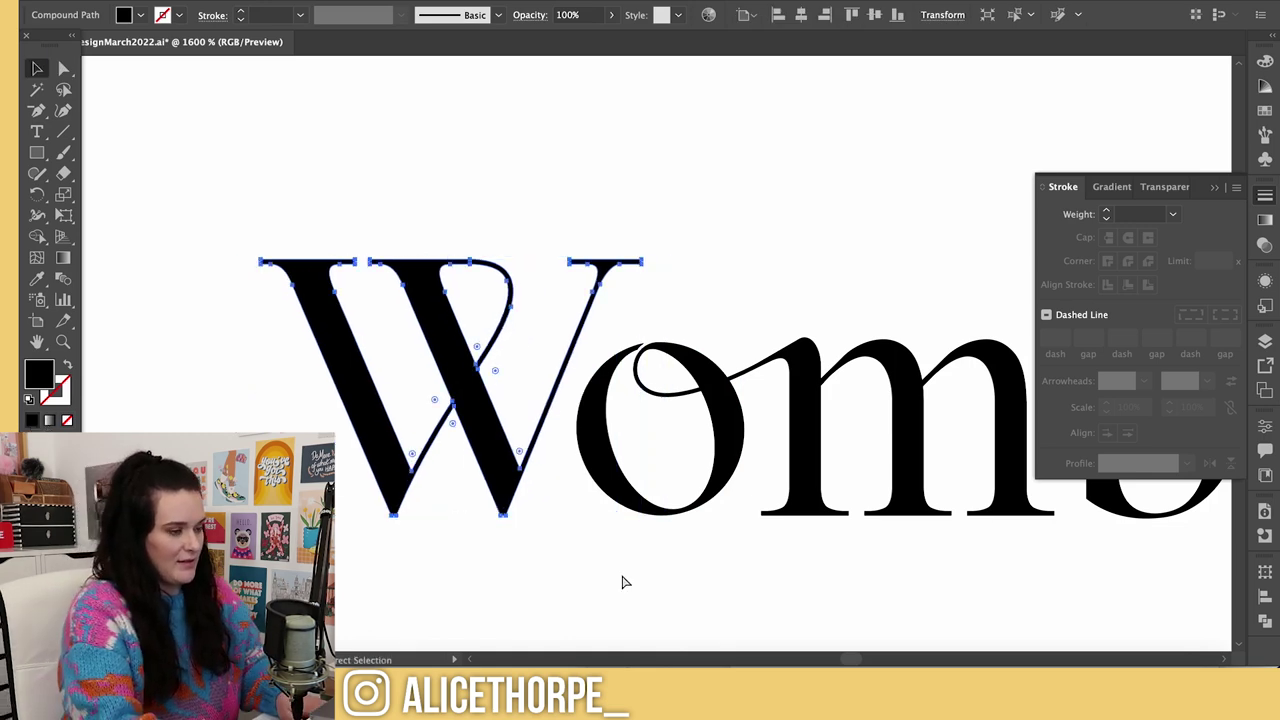
# - Tighten the letter spacing between the m, b, a and t of the outlined Wombat
pyautogui.hotkey('ctrl', '-')
pyautogui.click(860, 660)
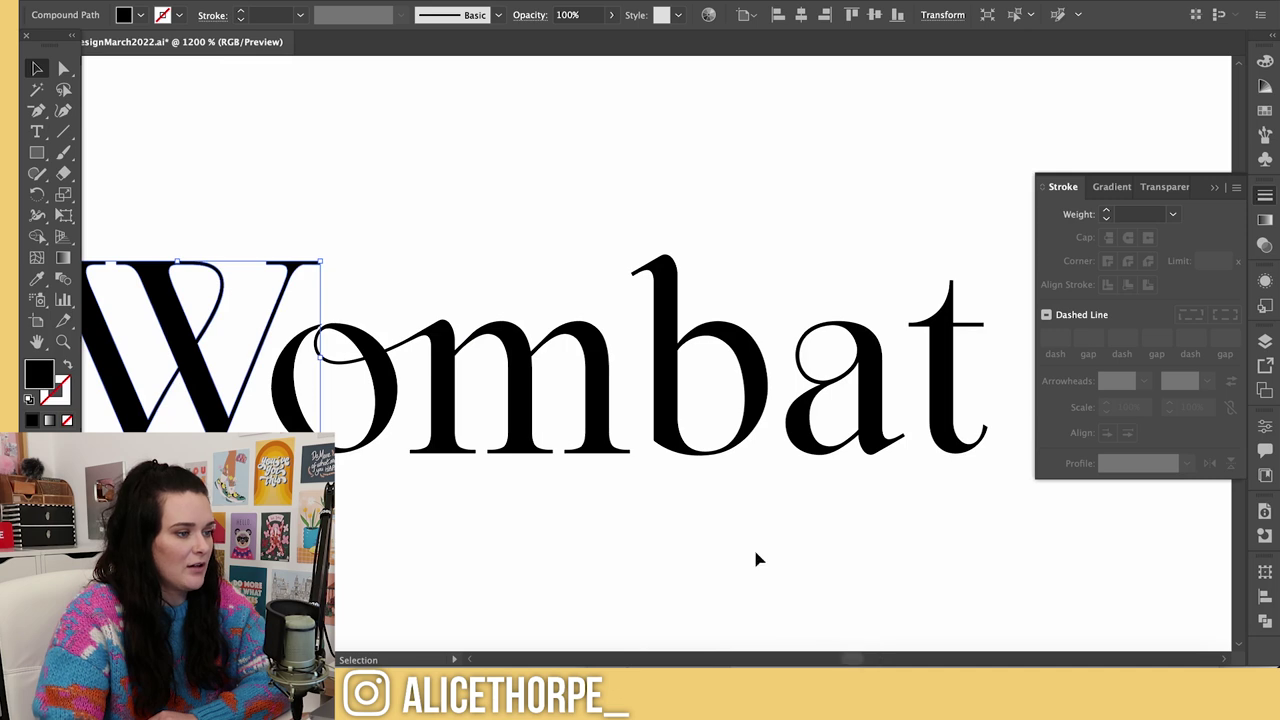
pyautogui.hscroll(1, 708, 513)
pyautogui.hscroll(-1, 708, 513)
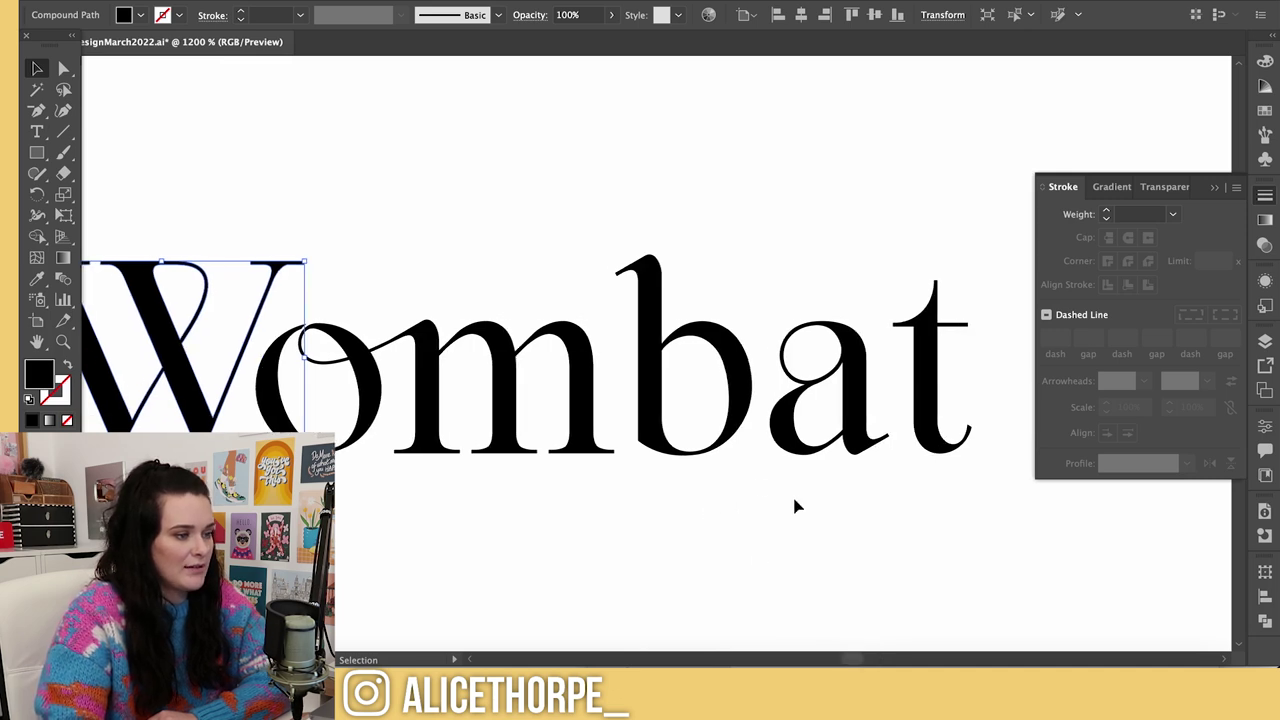
pyautogui.click(710, 477)
pyautogui.click(651, 268)
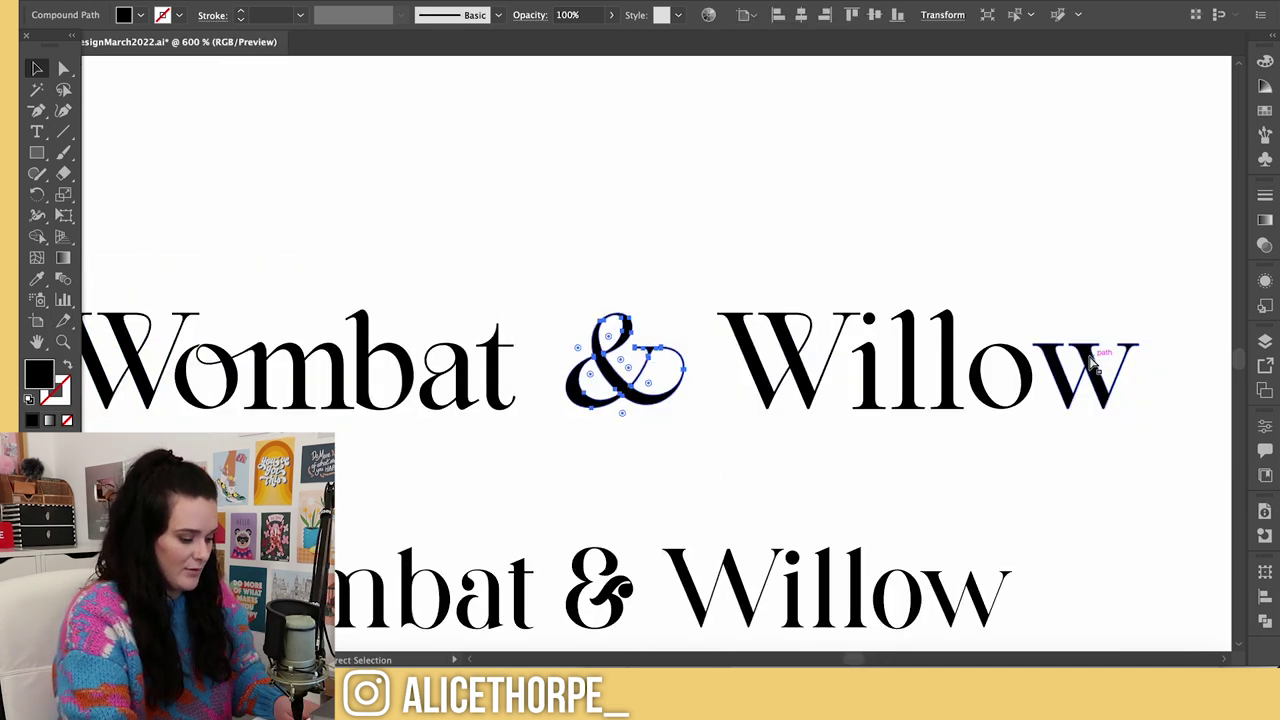
# - Delete the looped ampersand between the outlined words Wombat and Willow
pyautogui.hotkey('ctrl', '-')
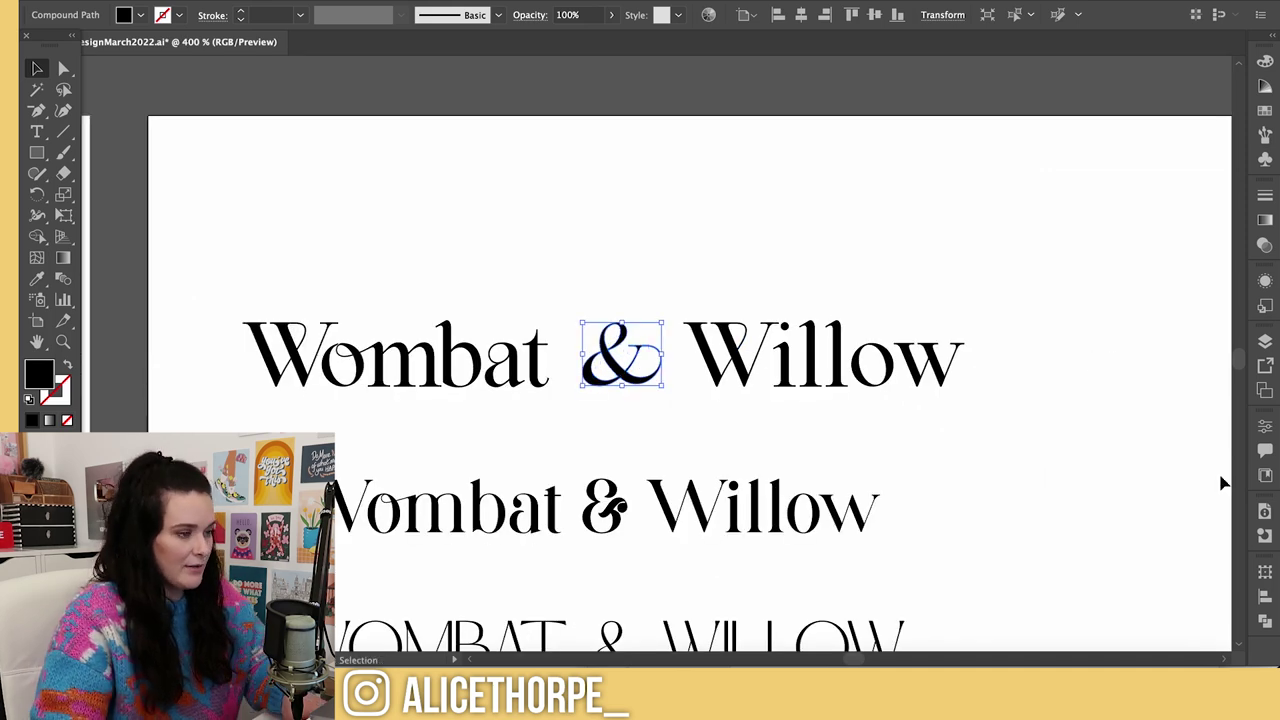
pyautogui.click(997, 480)
pyautogui.click(640, 360)
pyautogui.press('Delete')
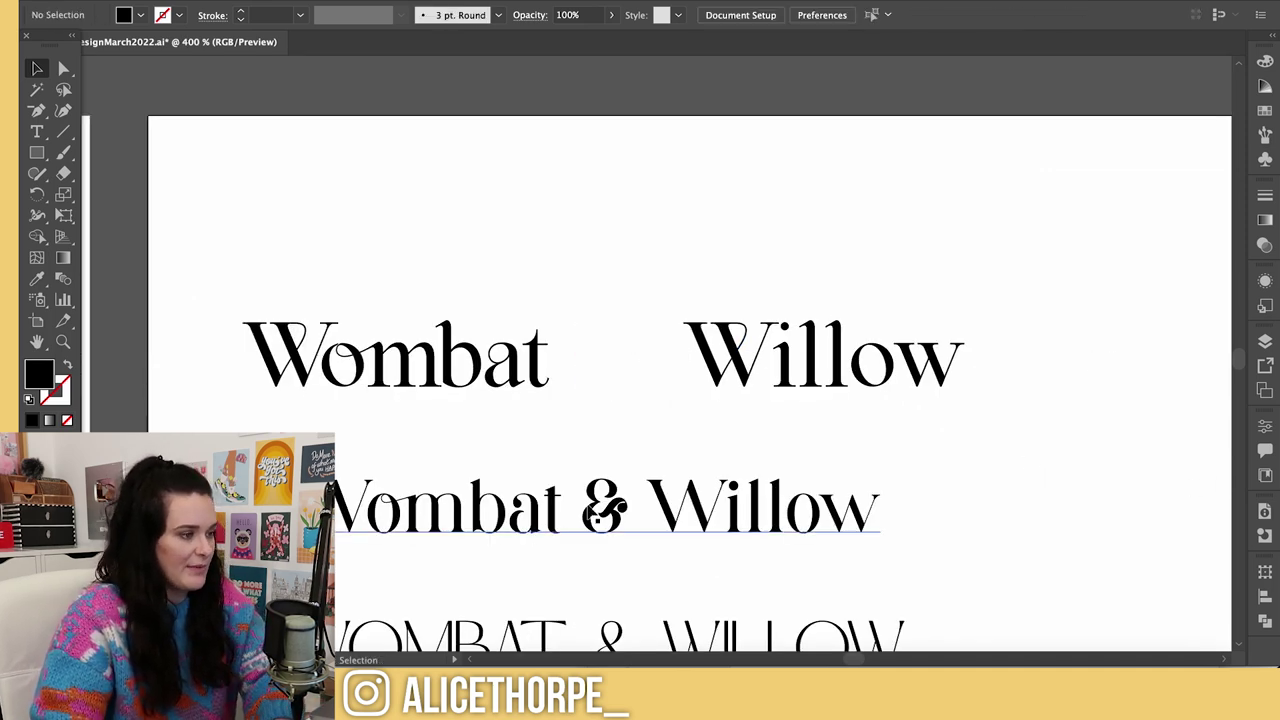
# - Outline the Denike Regular version, keep only its ampersand and place it slightly enlarged after the outlined Wombat
pyautogui.scroll(-1, 476, 522)
pyautogui.moveTo(505, 500); pyautogui.dragTo(505, 530)
pyautogui.rightClick(505, 530)
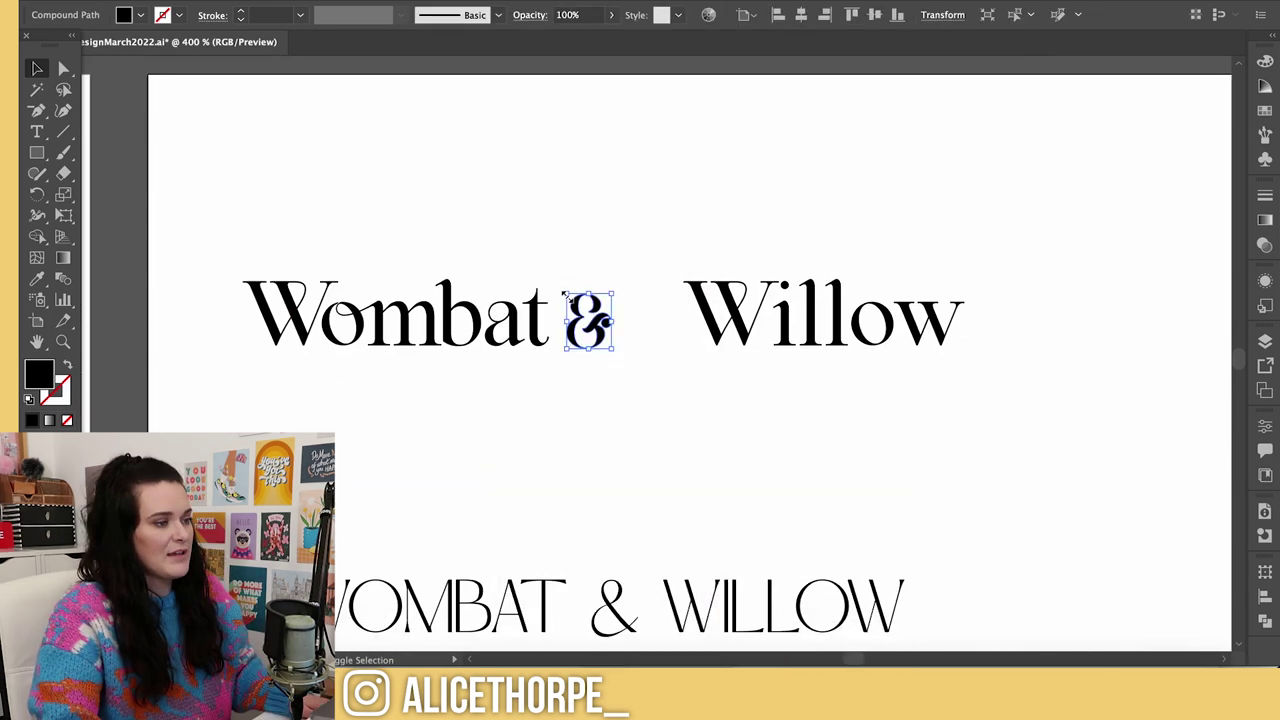
pyautogui.moveTo(563, 292); pyautogui.dragTo(600, 315)
pyautogui.click(795, 427)
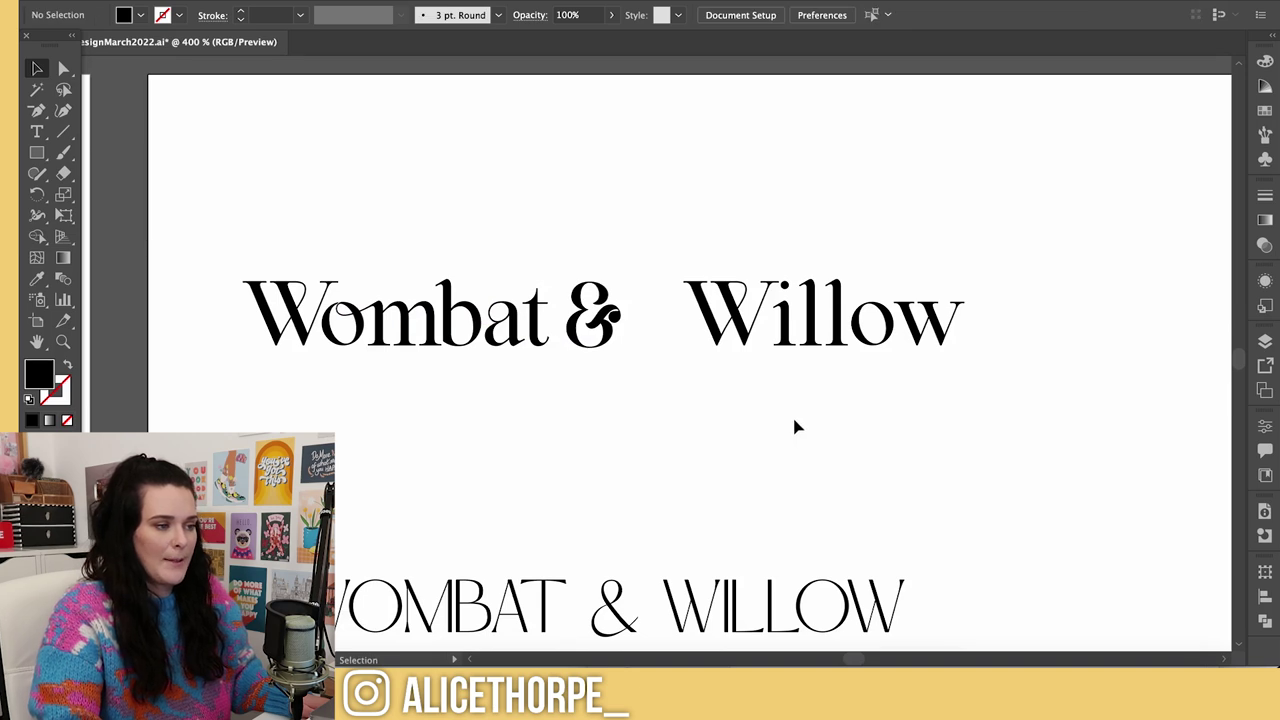
# - Lower the dot of the i in the outlined Willow slightly so it sits closer to its stem
pyautogui.click(786, 331)
pyautogui.hotkey('ctrl', '+')
pyautogui.hotkey('ctrl', '+')
pyautogui.hotkey('ctrl', '+')
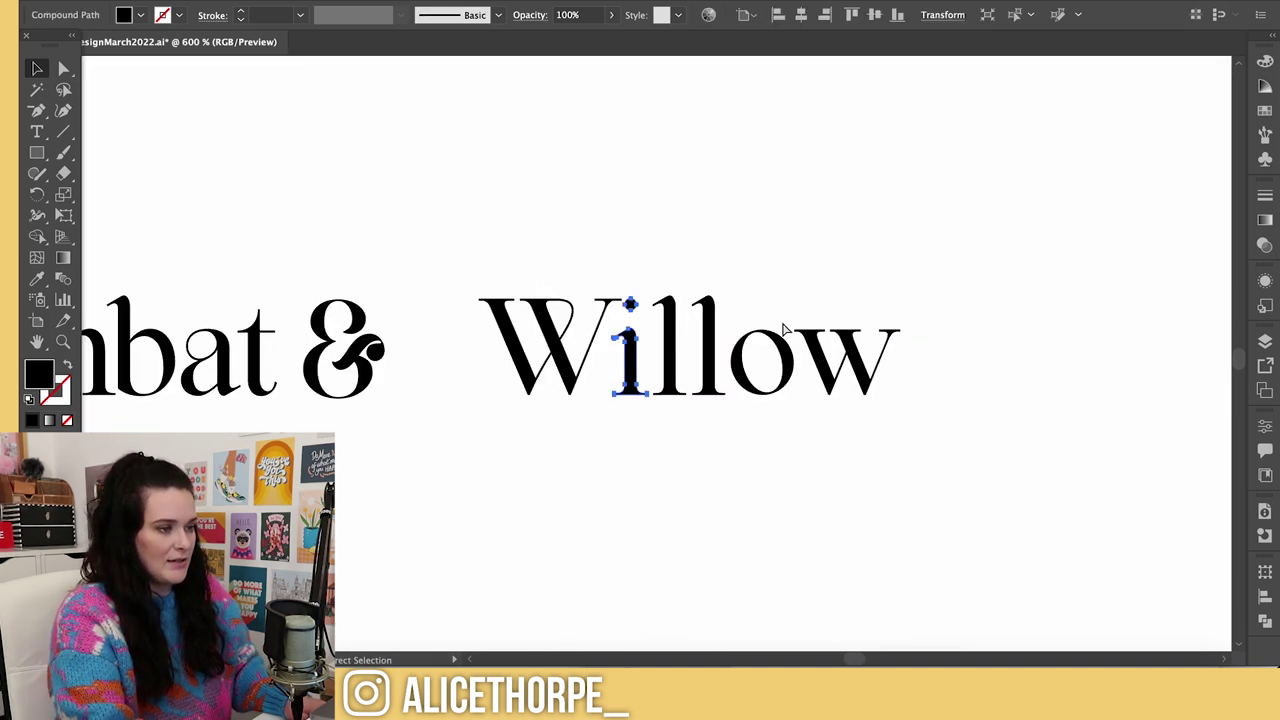
pyautogui.click(711, 209)
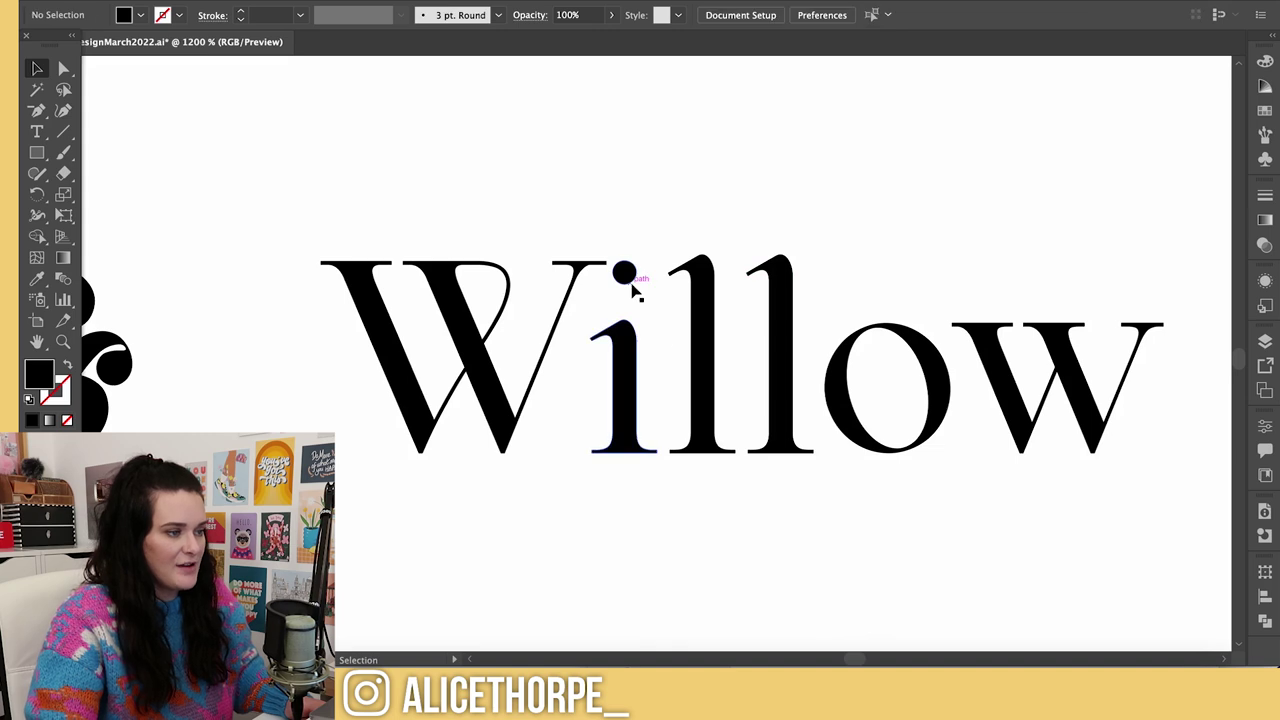
pyautogui.click(632, 345)
pyautogui.moveTo(630, 280); pyautogui.dragTo(629, 297)
pyautogui.click(671, 251)
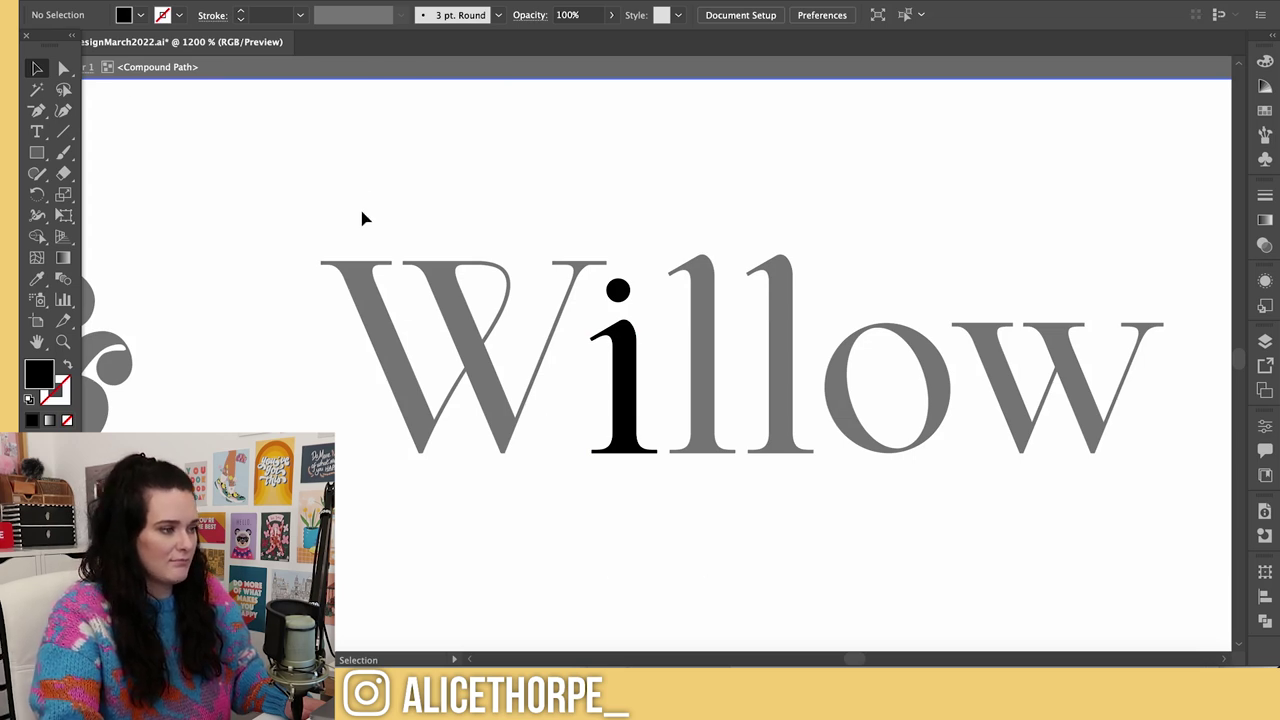
pyautogui.press('Escape')
# - Tighten the spacing between the letters of the outlined Willow so the i and both l's join at their serifs
pyautogui.click(512, 430)
pyautogui.moveTo(512, 422); pyautogui.dragTo(508, 422)
pyautogui.moveTo(710, 429); pyautogui.dragTo(694, 429)
pyautogui.press('super+shift+a')
pyautogui.click(737, 474)
pyautogui.moveTo(786, 414); pyautogui.dragTo(748, 412)
pyautogui.moveTo(845, 412); pyautogui.dragTo(806, 406)
pyautogui.moveTo(1018, 393); pyautogui.dragTo(958, 395)
# - Replace the plain o in Willow with a copy of the looped o from Wombat, placed right after the second l
pyautogui.hscroll(-1, 958, 395)
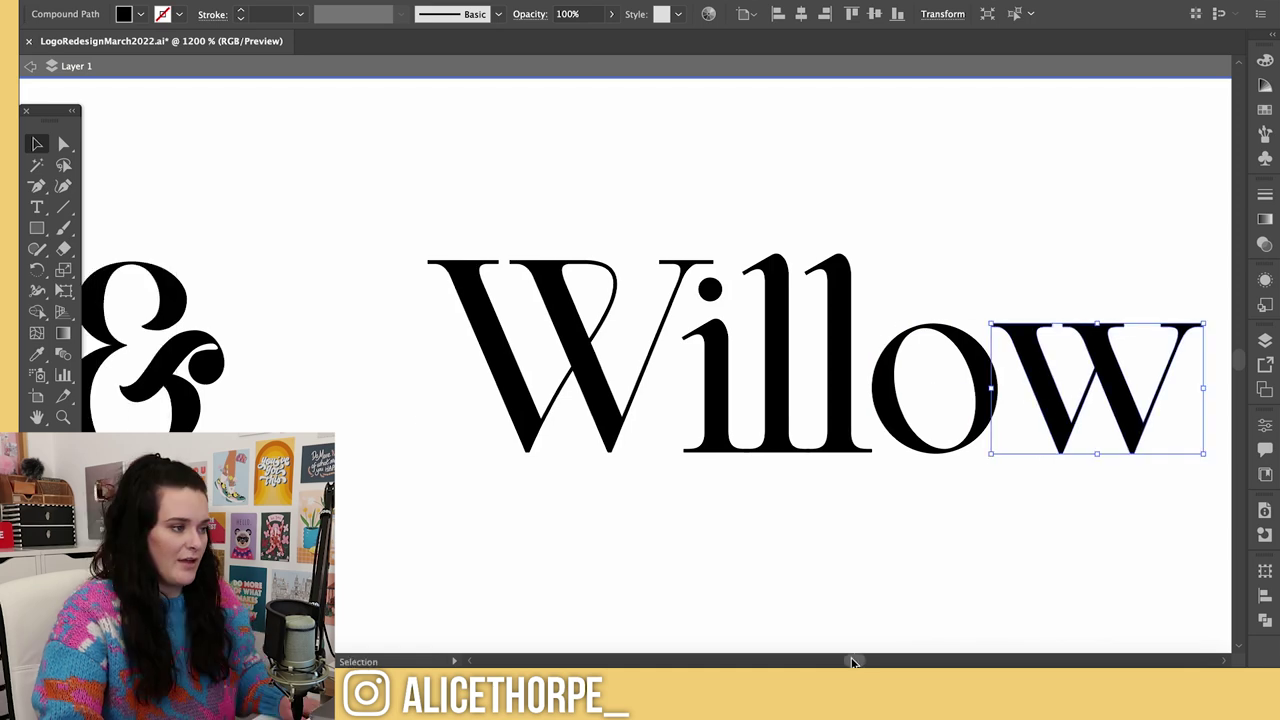
pyautogui.hscroll(2, 849, 603)
pyautogui.hscroll(-6, 603, 563)
pyautogui.hscroll(-5, 603, 564)
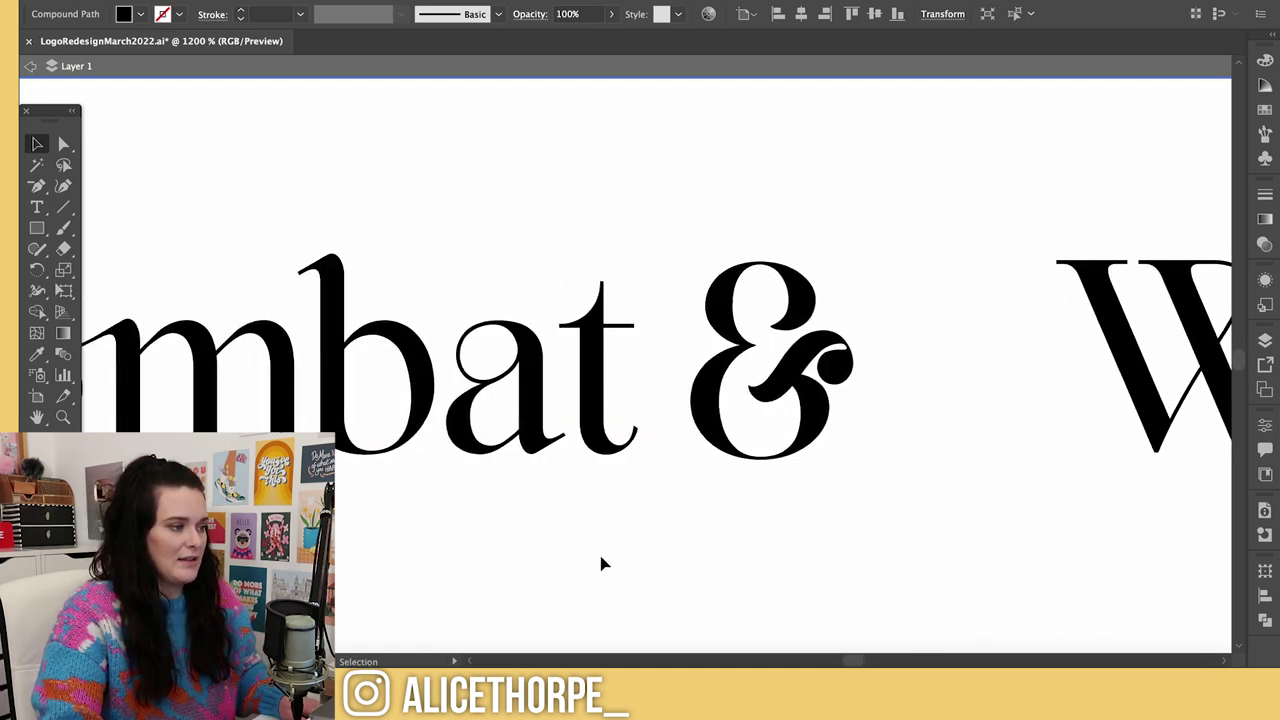
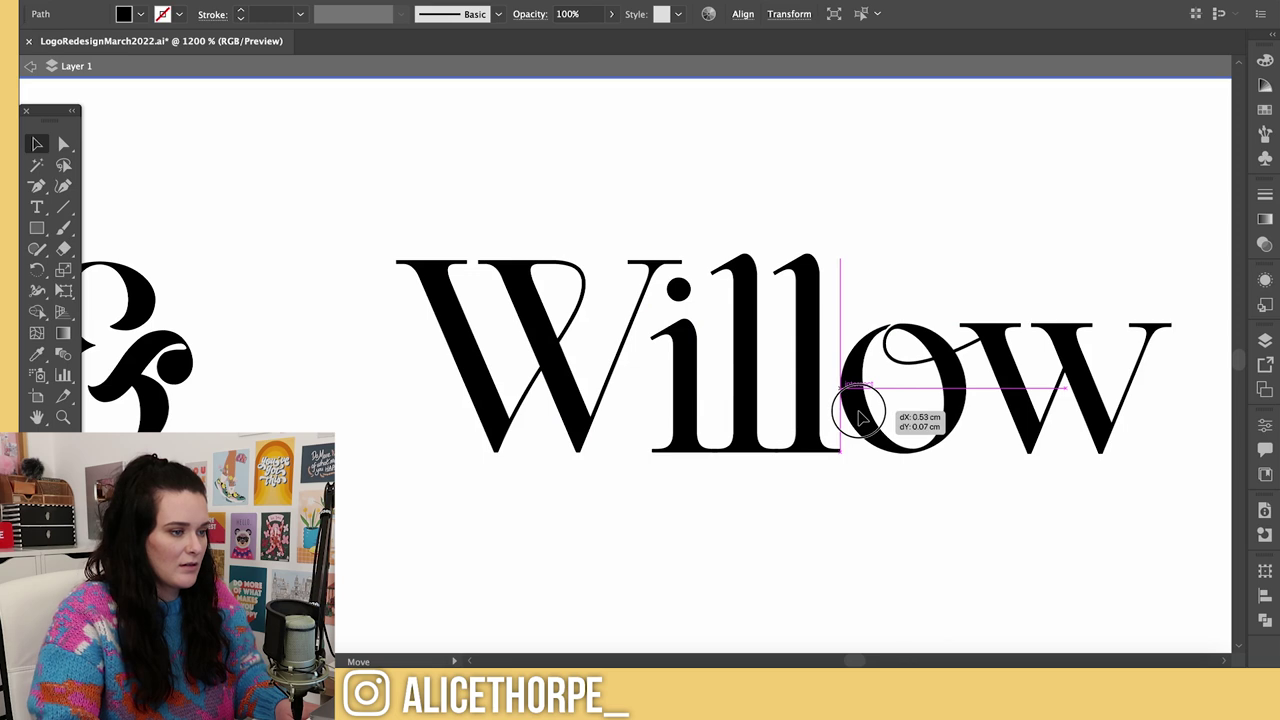
pyautogui.moveTo(857, 417); pyautogui.dragTo(854, 420)
# - Move the w of Willow closer to the o so its first stroke meets the end of the loop
pyautogui.press('super+equal')
pyautogui.press('super+equal')
pyautogui.press('super+equal')
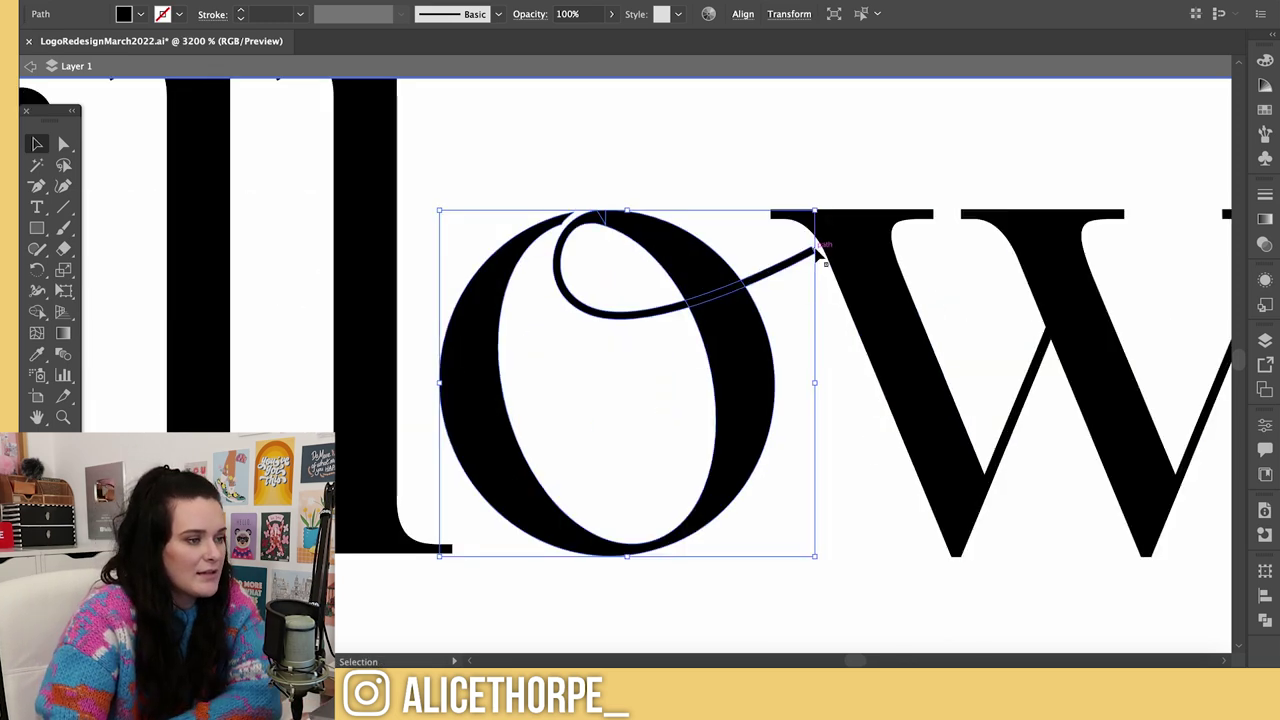
pyautogui.click(870, 240)
pyautogui.moveTo(874, 251); pyautogui.dragTo(855, 251)
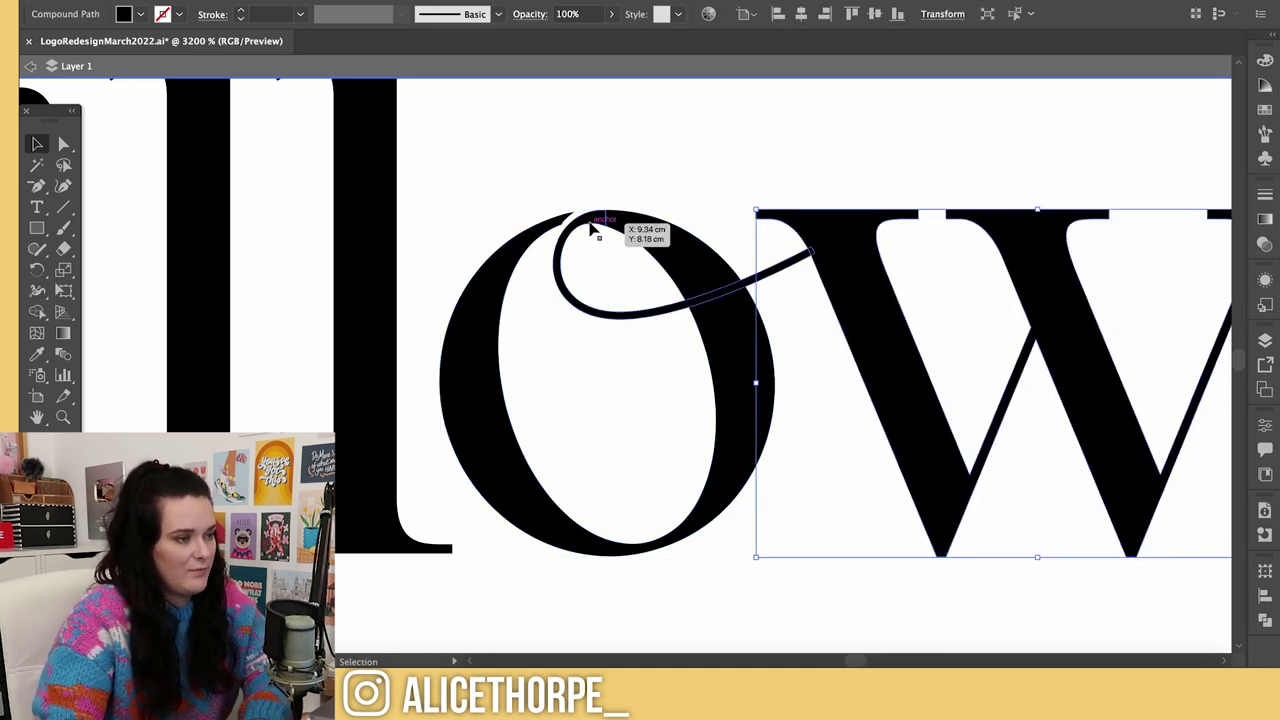
# - Delete the copied loop that links the o and w of Willow
pyautogui.click(686, 120)
pyautogui.click(781, 280)
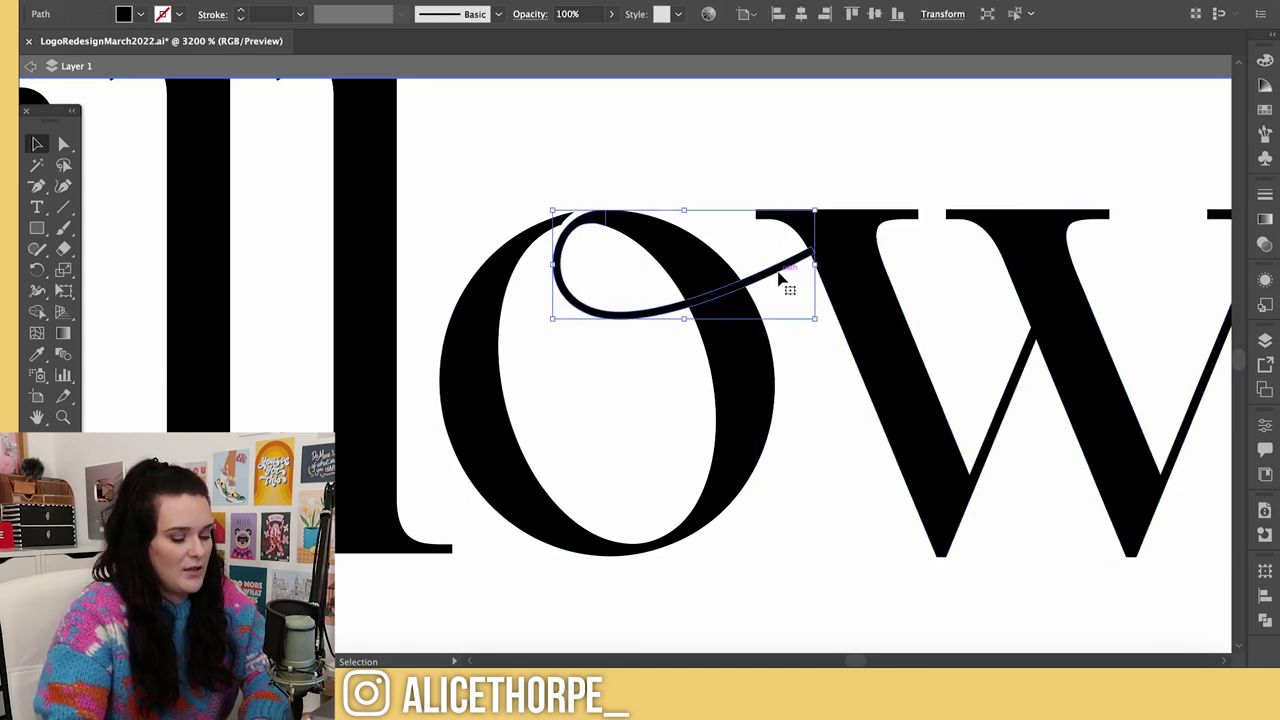
pyautogui.press('Delete')
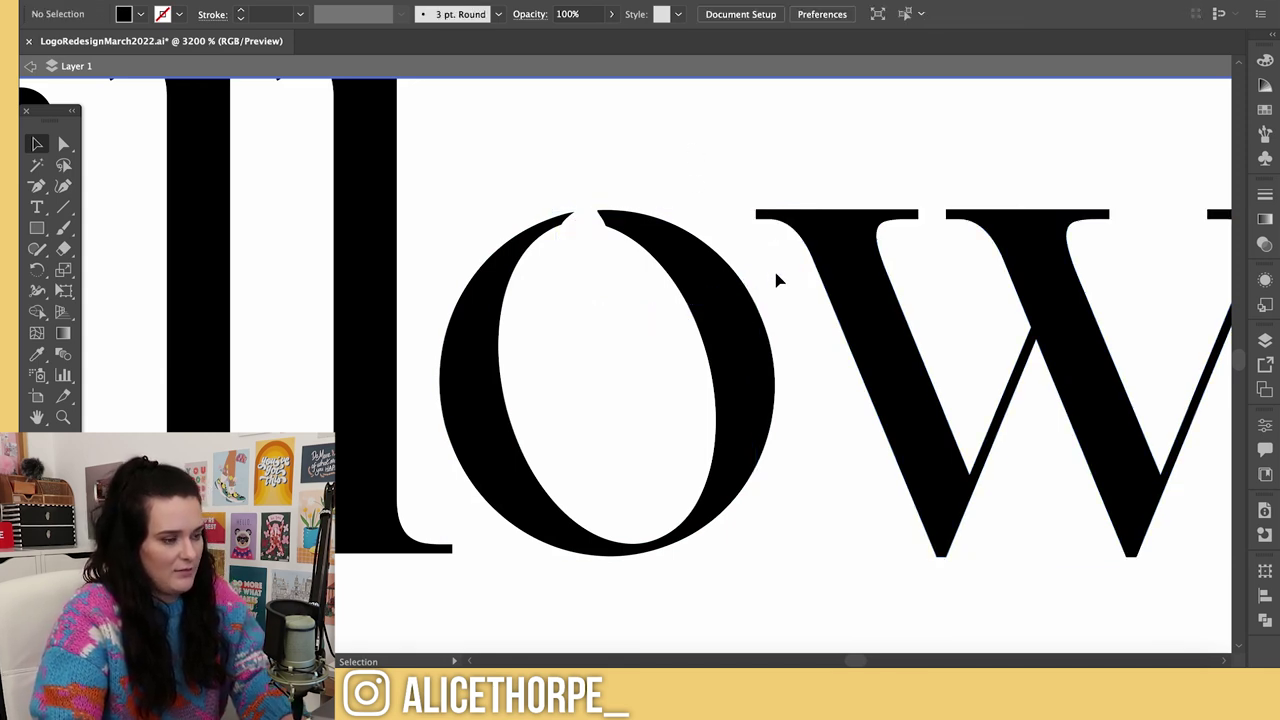
# - Draw a new Pen tool loop from the top of Willow's o to the w's upper serif, with a 0.15 pt stroke
pyautogui.click(757, 209)
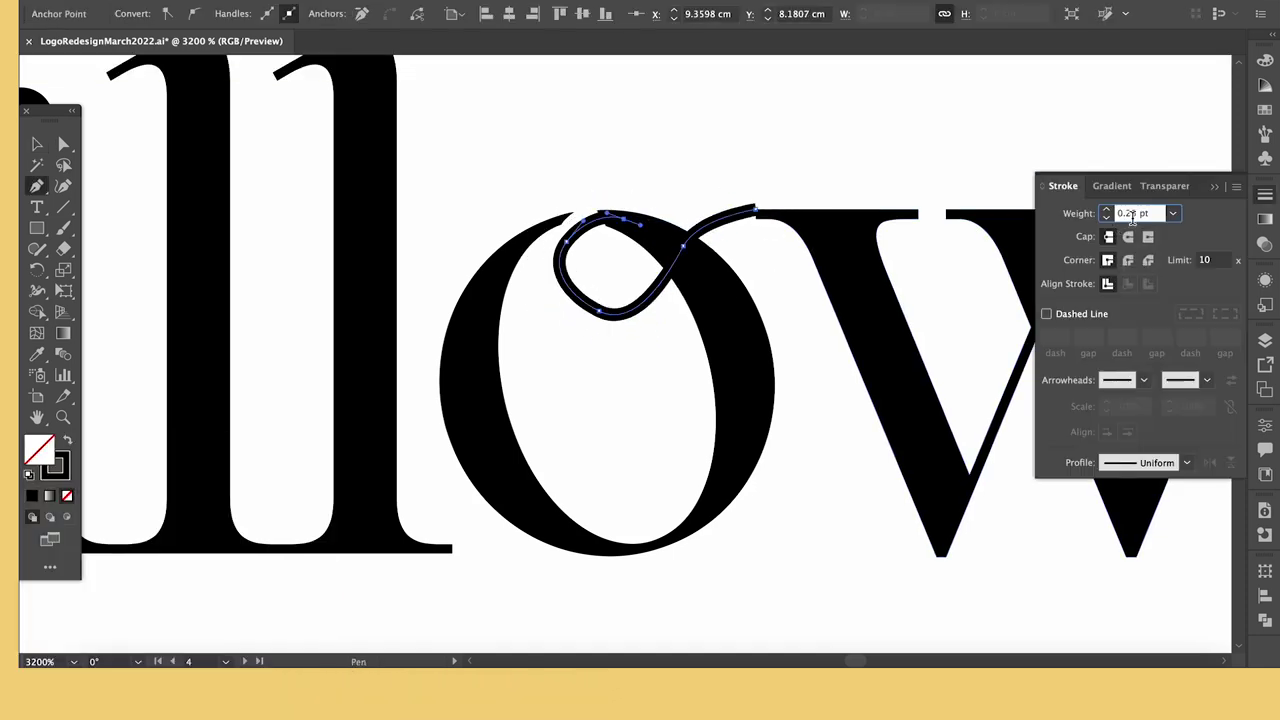
pyautogui.press('BackSpace')
pyautogui.write('1')
pyautogui.keyDown('super'); pyautogui.click(623, 183); pyautogui.keyUp('super')
# - Reshape the new o-w loop by adjusting its anchor points so it flows smoothly through the o
pyautogui.press('a')
pyautogui.scroll(1, 672, 166)
pyautogui.click(703, 305)
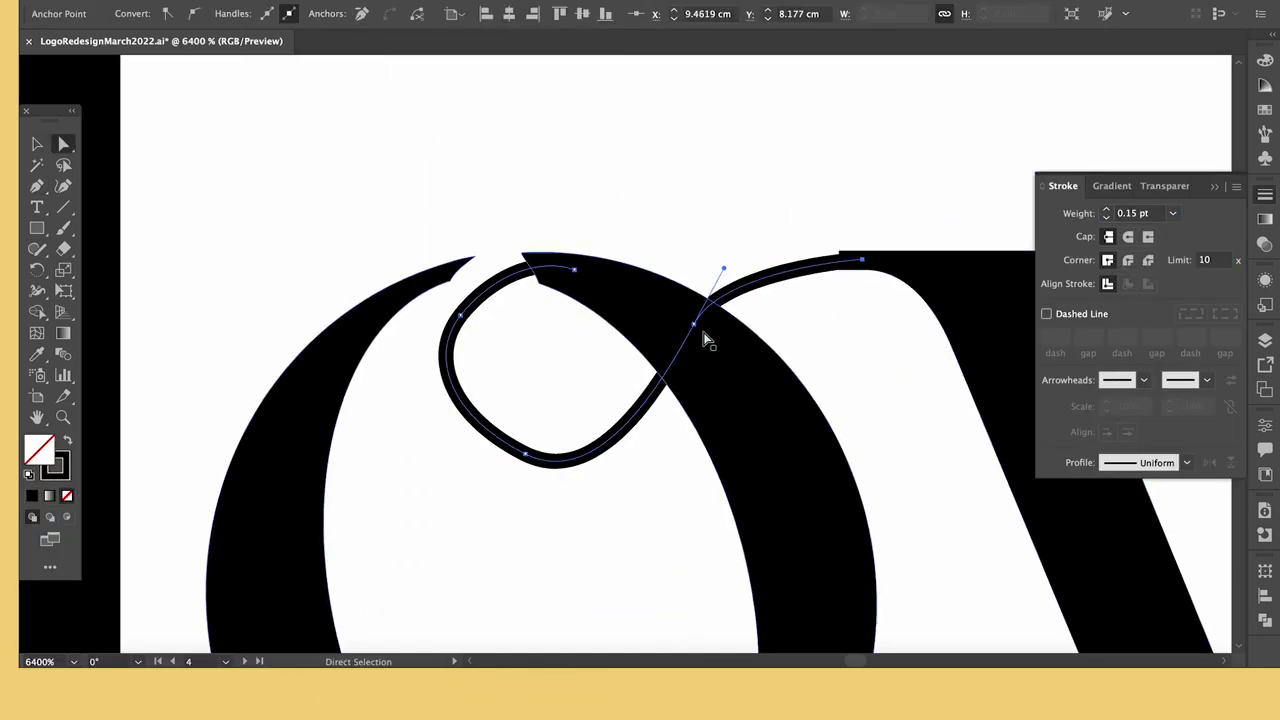
pyautogui.moveTo(524, 454); pyautogui.dragTo(497, 446)
pyautogui.click(460, 315)
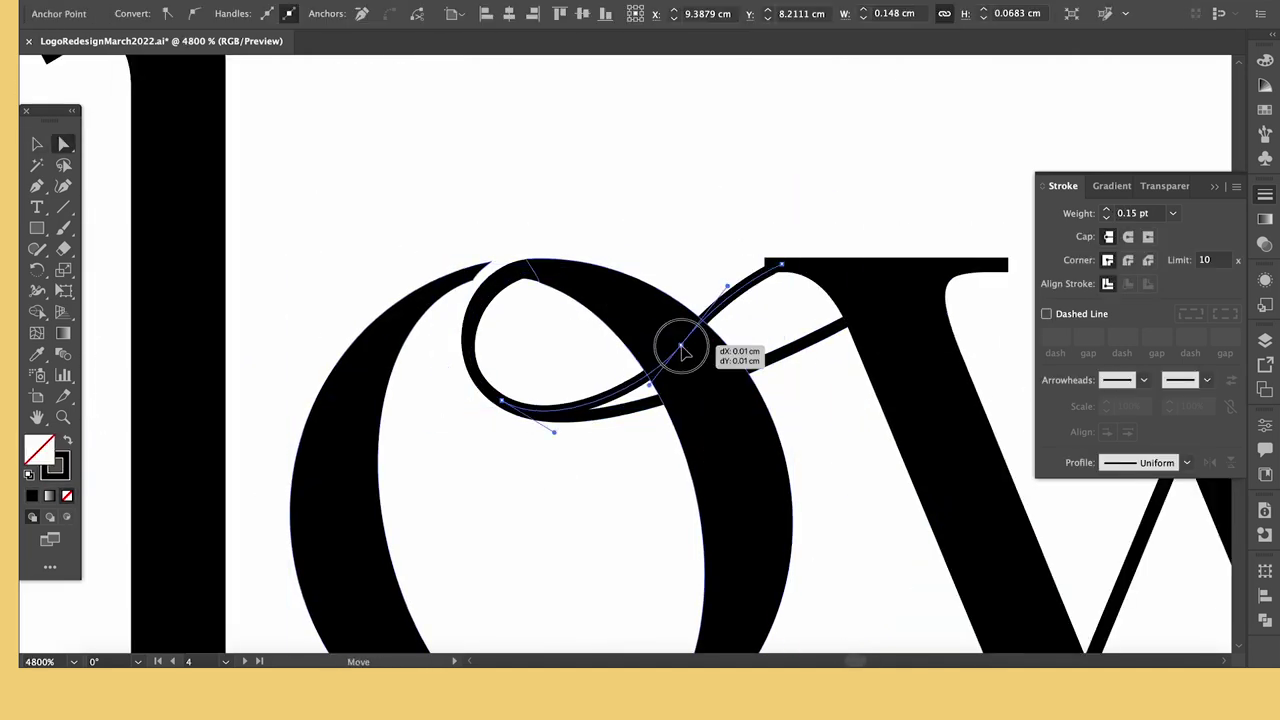
pyautogui.moveTo(680, 343); pyautogui.dragTo(689, 409)
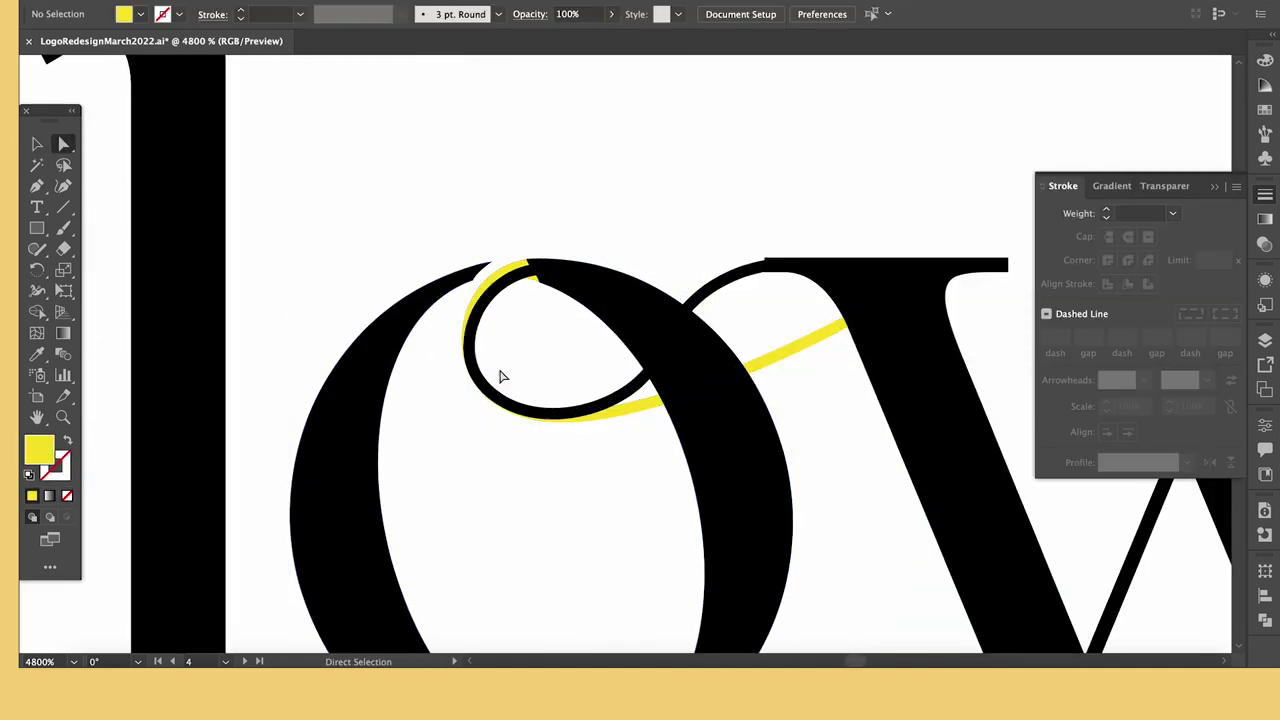
# - Refine the ends of the outlined o-w loop to blend into both letters and remove the surplus anchor point at the w's serif
pyautogui.moveTo(500, 371); pyautogui.dragTo(505, 405)
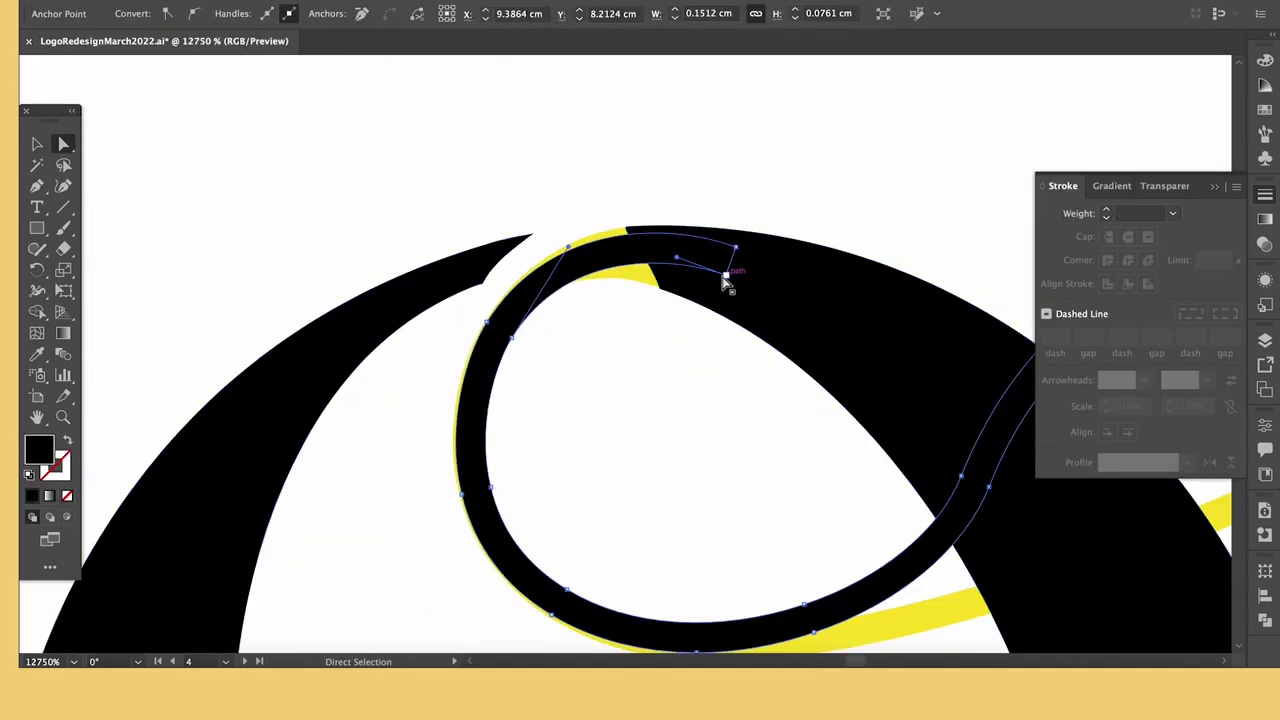
pyautogui.moveTo(723, 277); pyautogui.dragTo(608, 190)
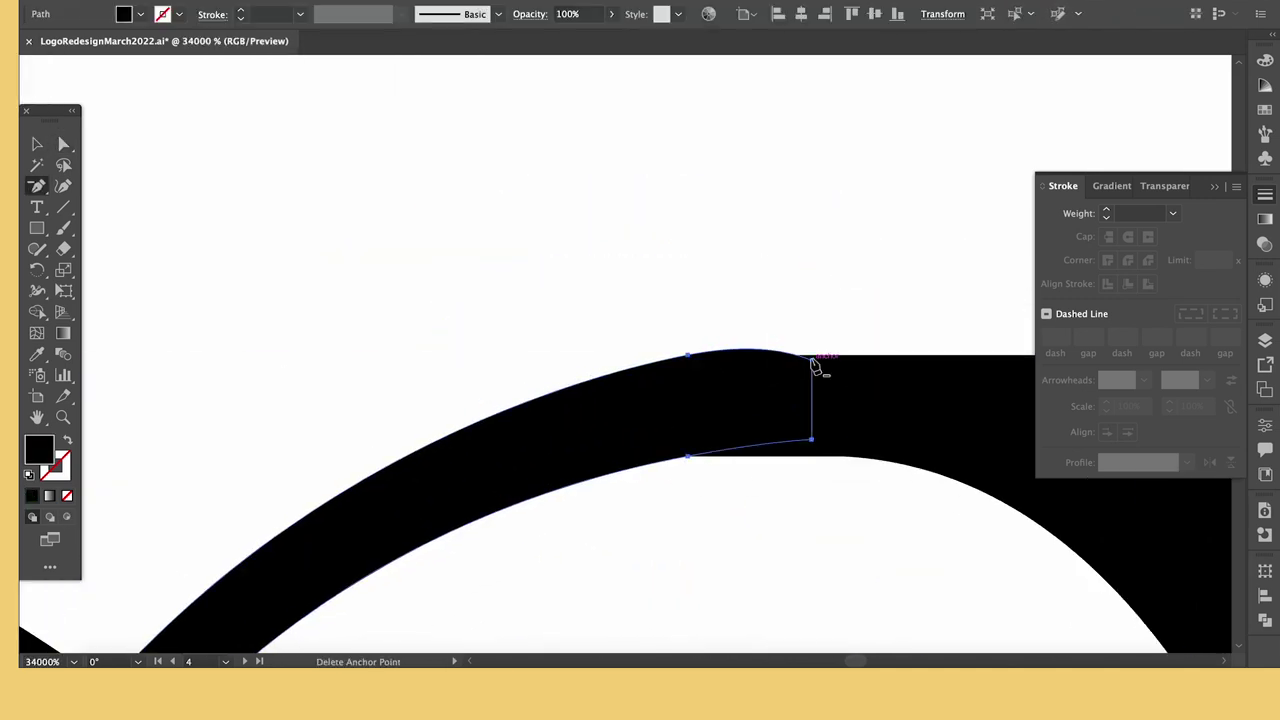
pyautogui.click(813, 359)
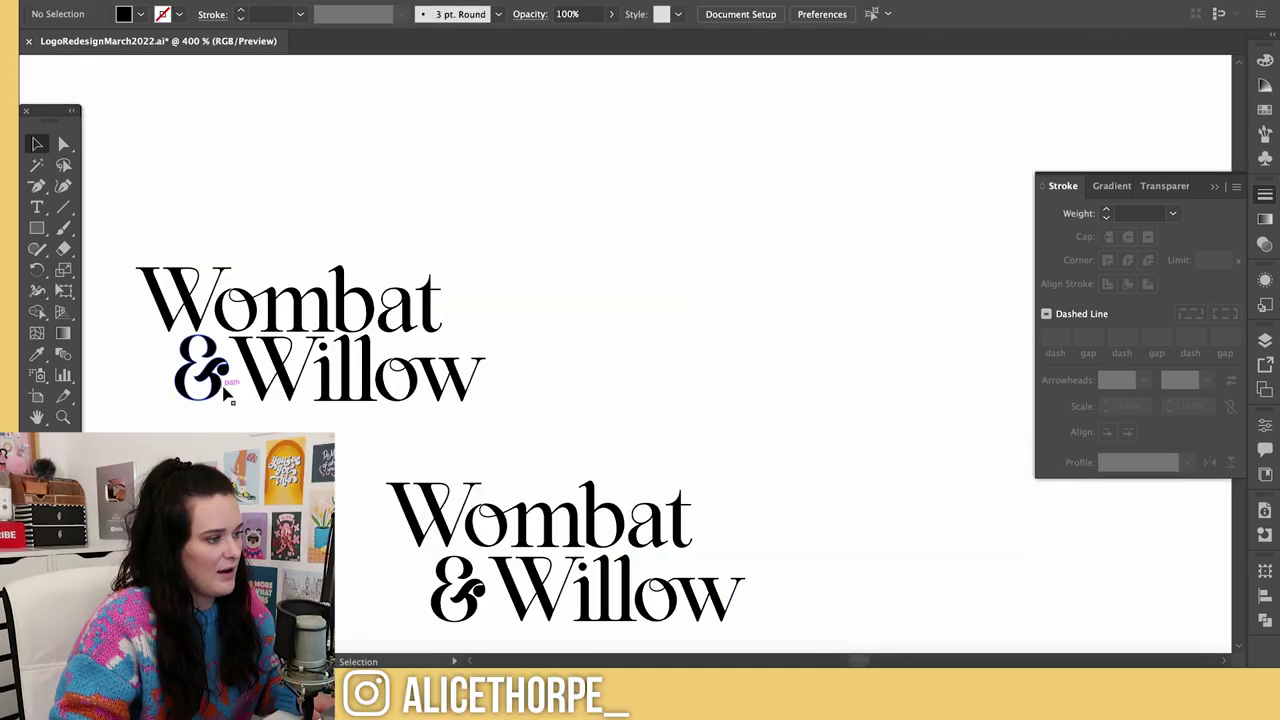
# - Sketch a thin looped swirl inside the ampersand with the Pencil tool, give it a 0.15 pt stroke and move it beside the ampersand
pyautogui.moveTo(229, 386); pyautogui.dragTo(228, 393)
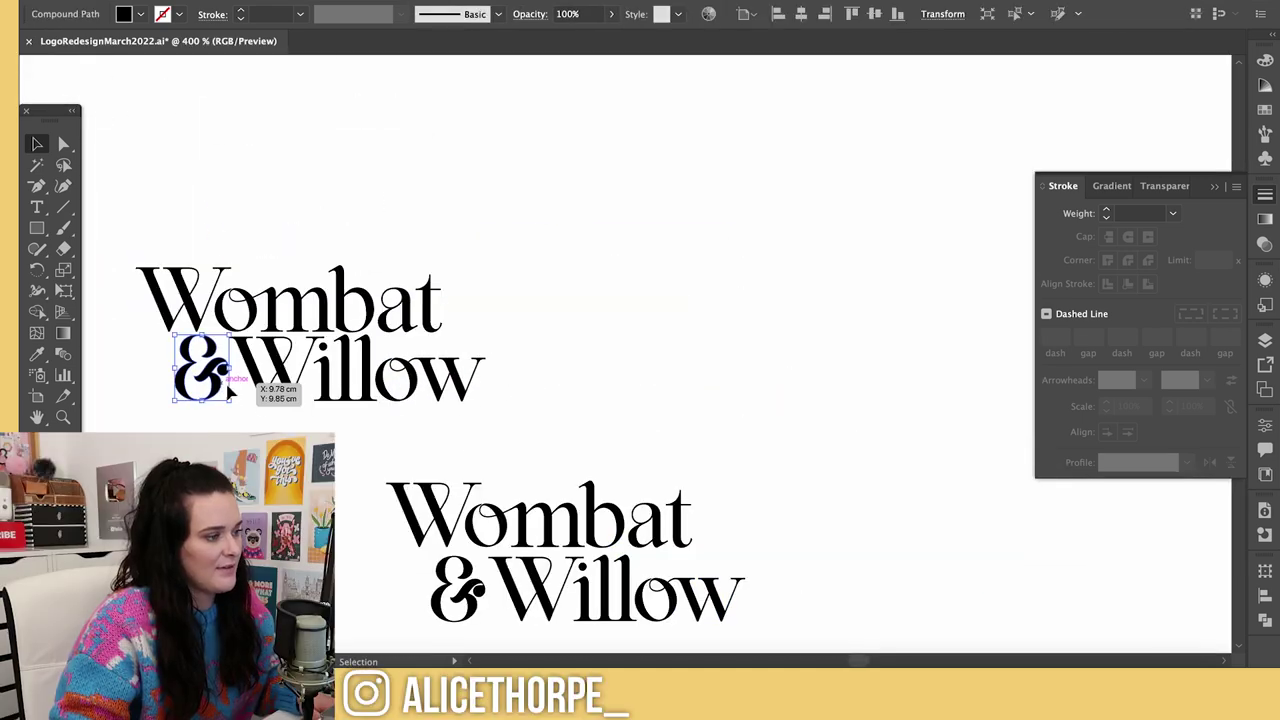
pyautogui.hotkey('ctrl', '+')
pyautogui.hotkey('ctrl', '+')
pyautogui.hotkey('ctrl', '+')
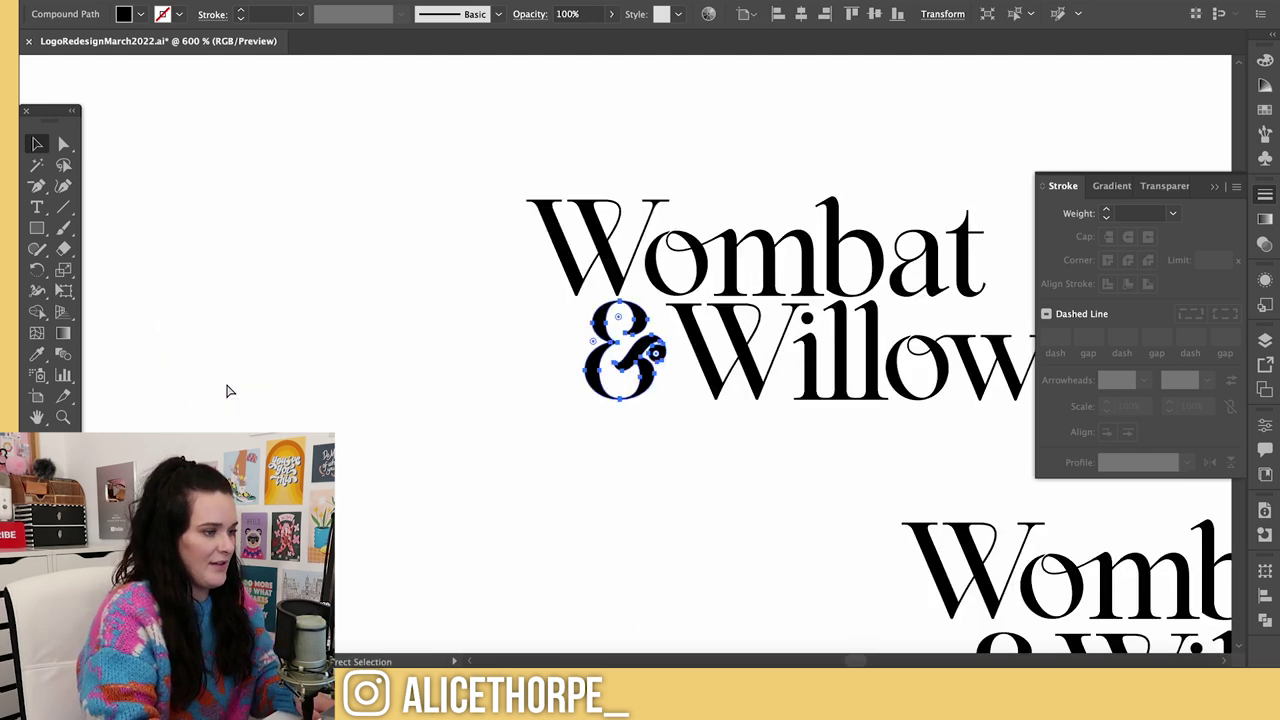
pyautogui.click(766, 577)
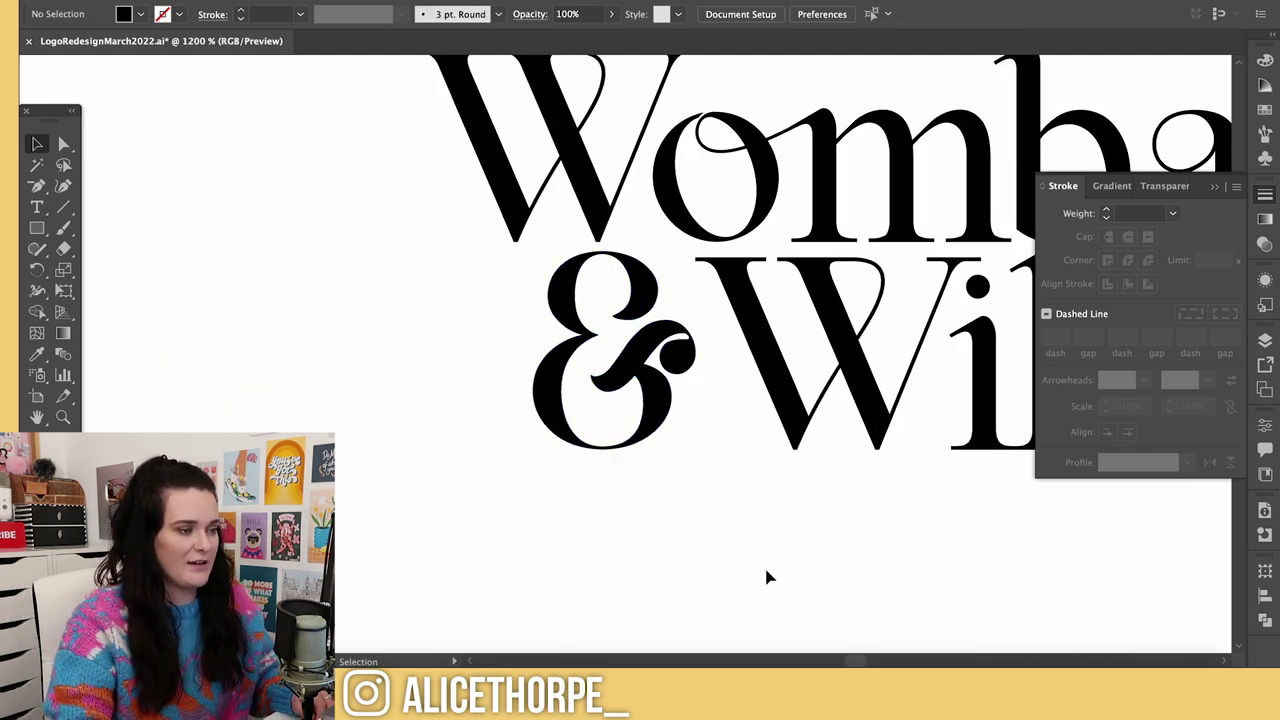
pyautogui.scroll(1, 766, 578)
pyautogui.scroll(1, 749, 103)
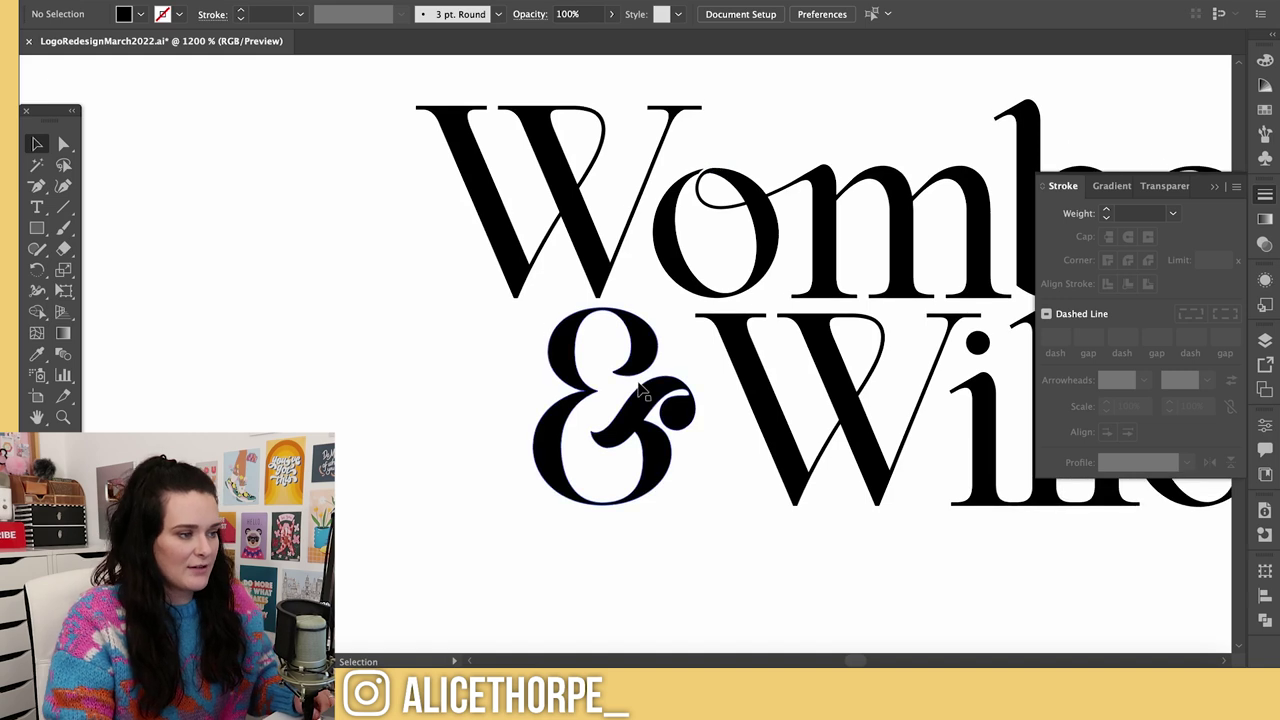
pyautogui.hotkey('ctrl', '+')
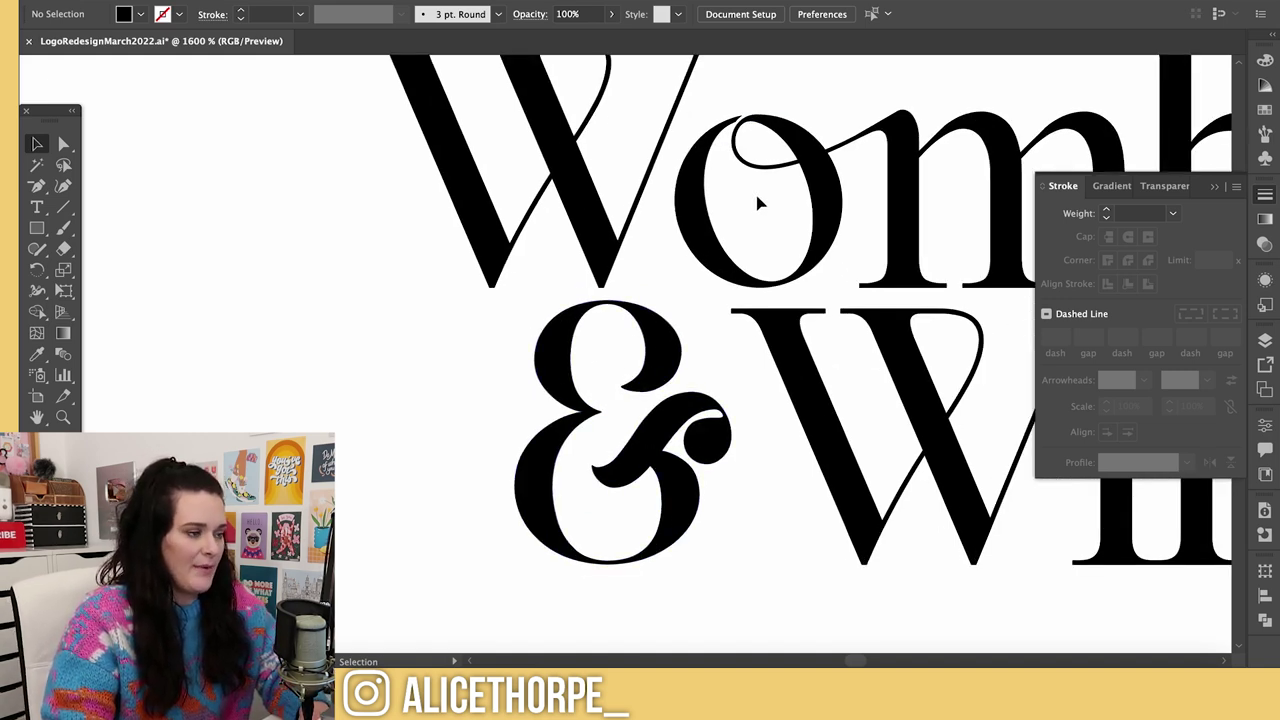
pyautogui.click(66, 209)
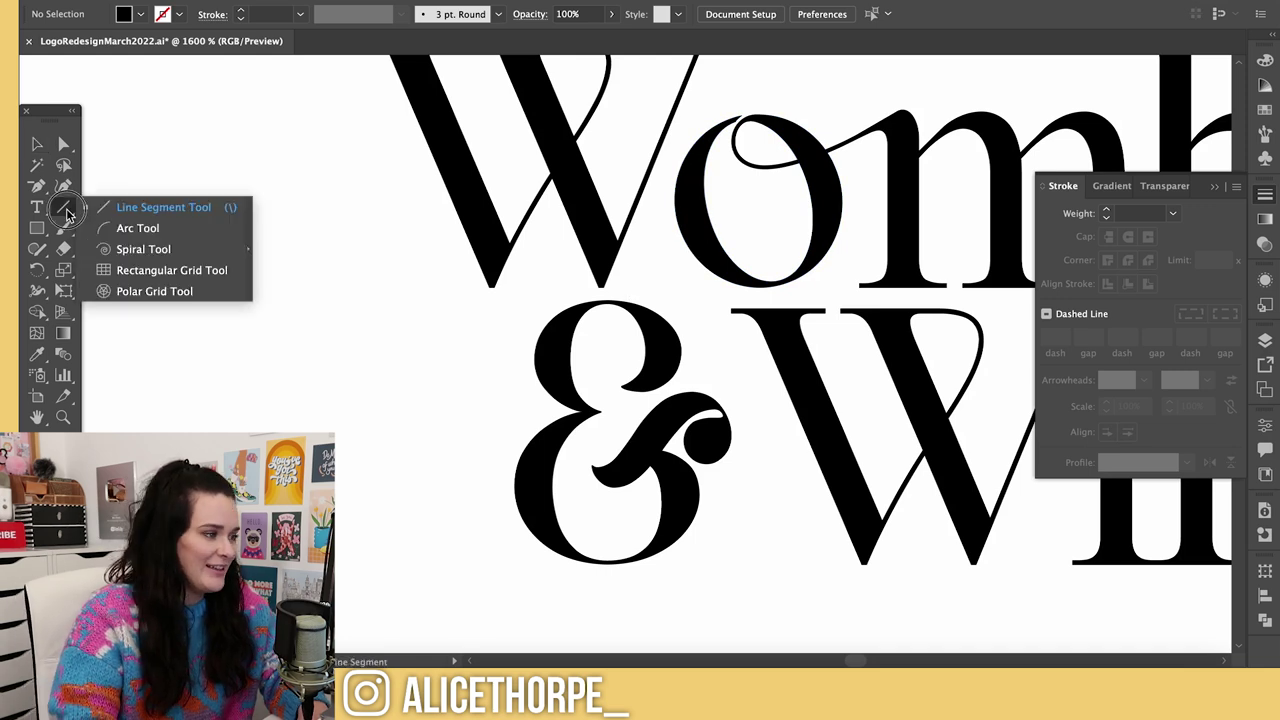
pyautogui.click(37, 185)
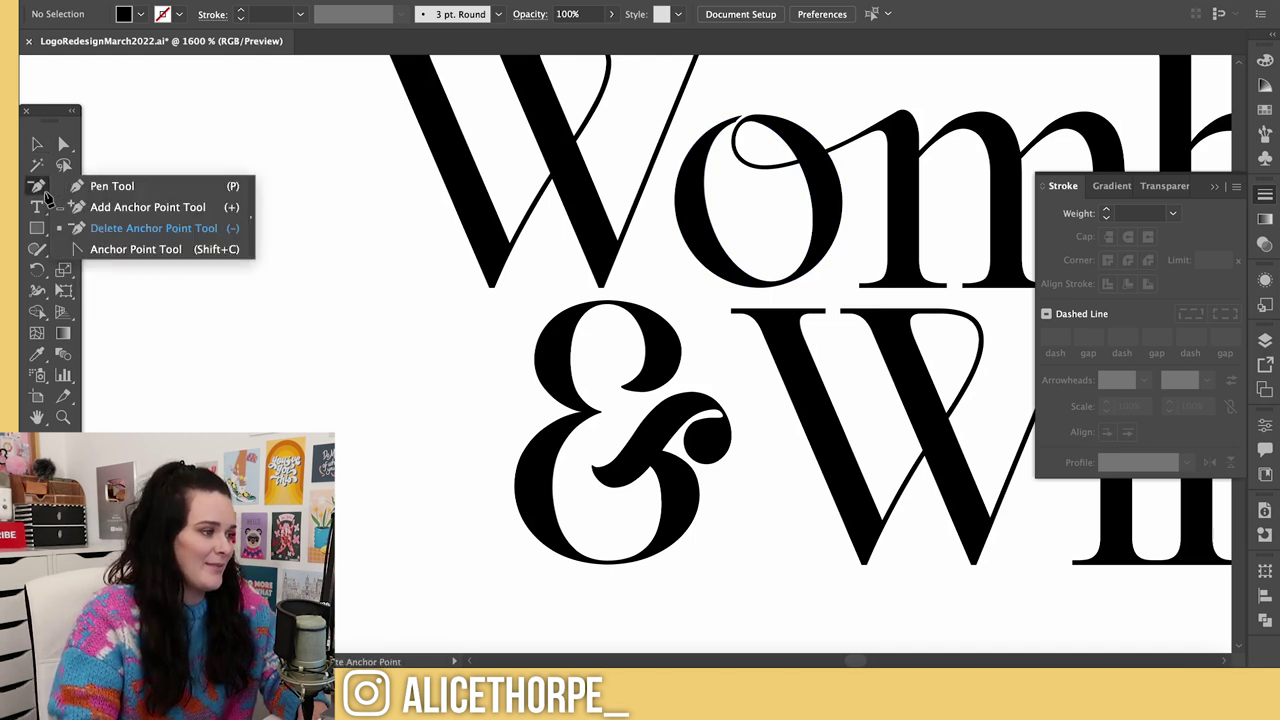
pyautogui.click(150, 228)
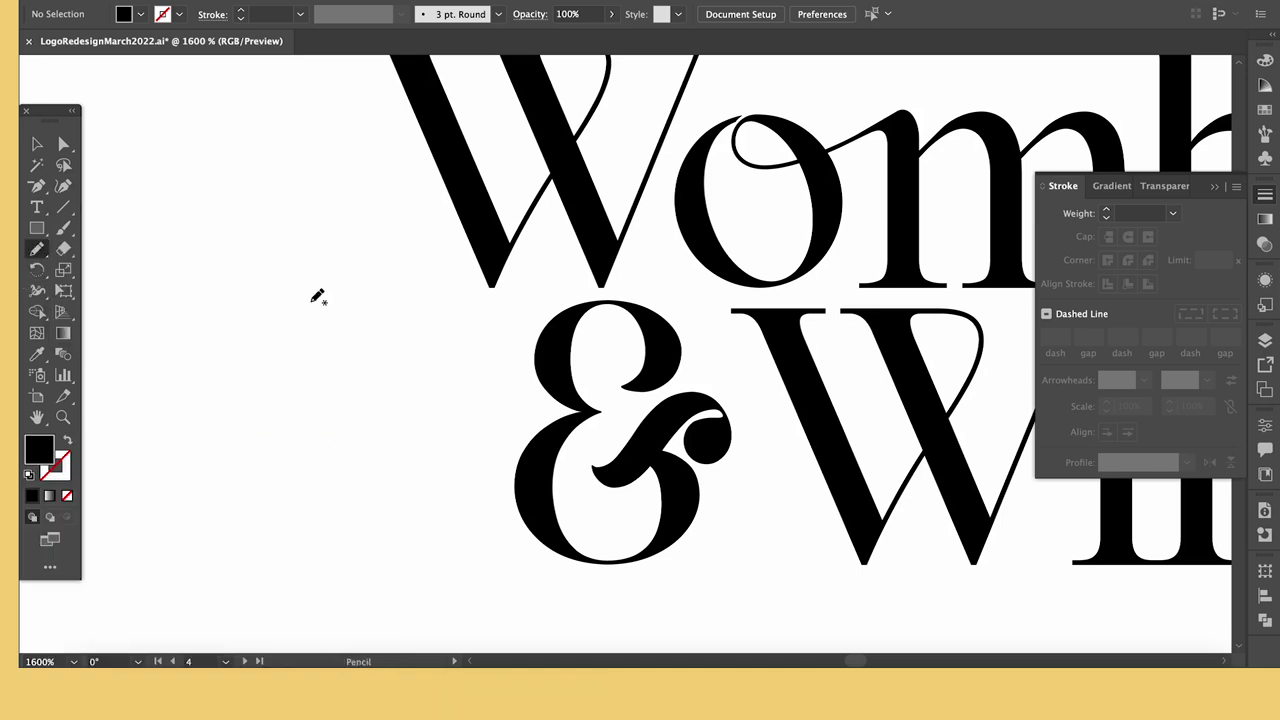
pyautogui.moveTo(628, 385); pyautogui.dragTo(594, 467)
pyautogui.press('super+z')
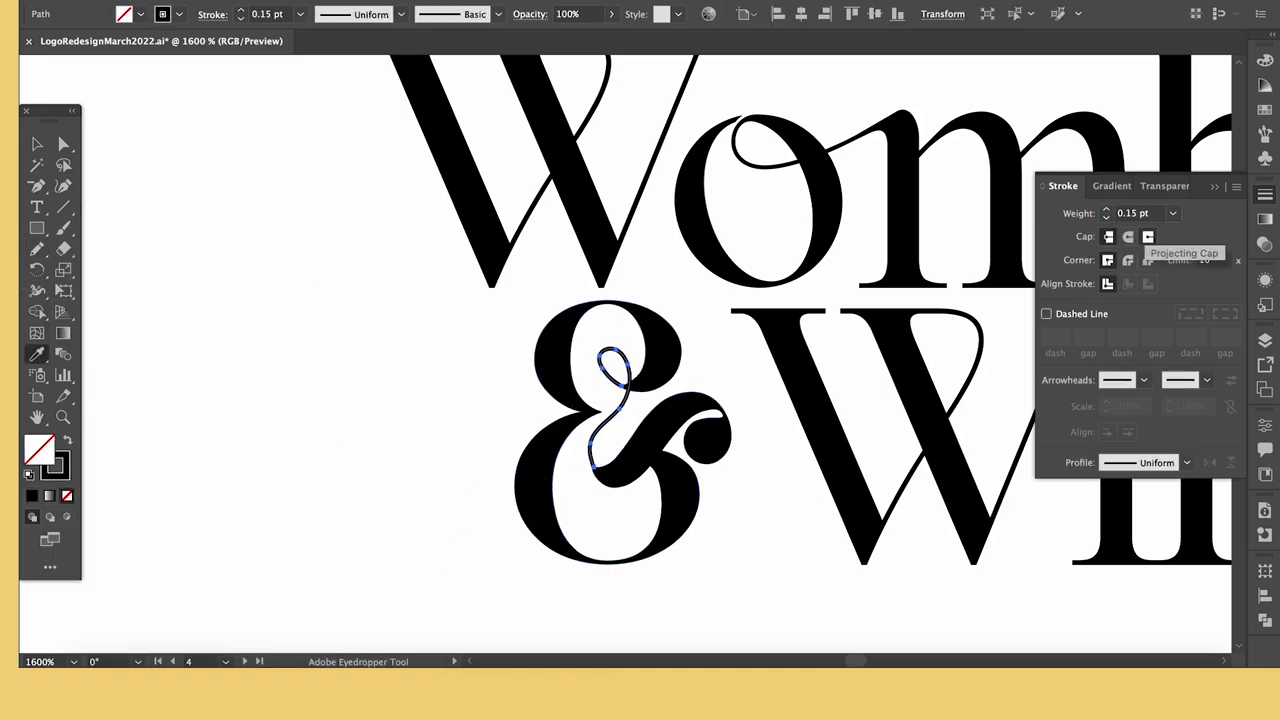
pyautogui.press('v')
pyautogui.hotkey('ctrl', 'shift', 'a')
pyautogui.hotkey('ctrl', '-')
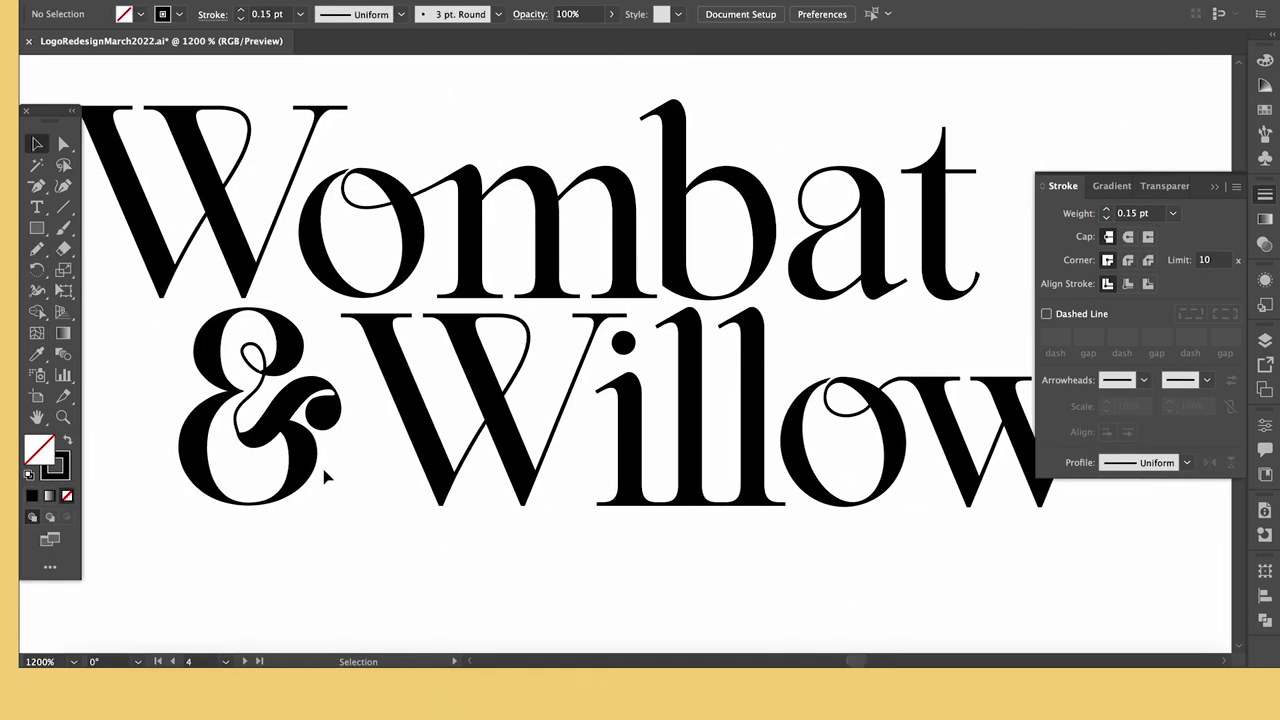
pyautogui.moveTo(250, 392); pyautogui.dragTo(126, 383)
# - Draw a small Pencil loop inside the ampersand, curving from its diagonal stroke back to that stroke's lower tip
pyautogui.press('p')
pyautogui.press('n')
pyautogui.moveTo(269, 416); pyautogui.dragTo(239, 430)
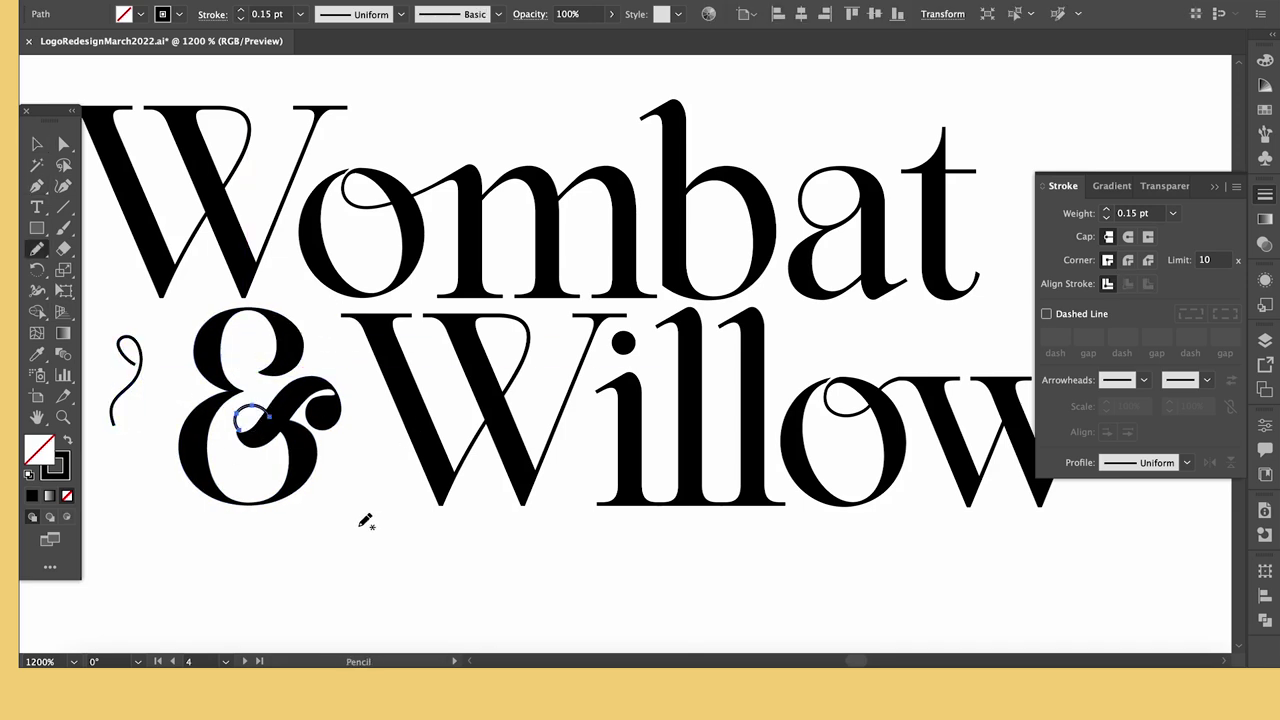
pyautogui.keyDown('super'); pyautogui.click(253, 437); pyautogui.keyUp('super')
# - Align the lower end of the small loop with the tip of the ampersand's diagonal stroke
pyautogui.press('super+plus')
pyautogui.press('super+plus')
pyautogui.press('super+plus')
pyautogui.press('a')
pyautogui.click(591, 421)
pyautogui.press('super+plus')
pyautogui.press('super+plus')
pyautogui.moveTo(590, 422); pyautogui.dragTo(584, 413)
pyautogui.click(764, 483)
# - Smooth the small loop's curve and angle its upper end straight into the ampersand's diagonal stroke
pyautogui.click(574, 291)
pyautogui.click(662, 260)
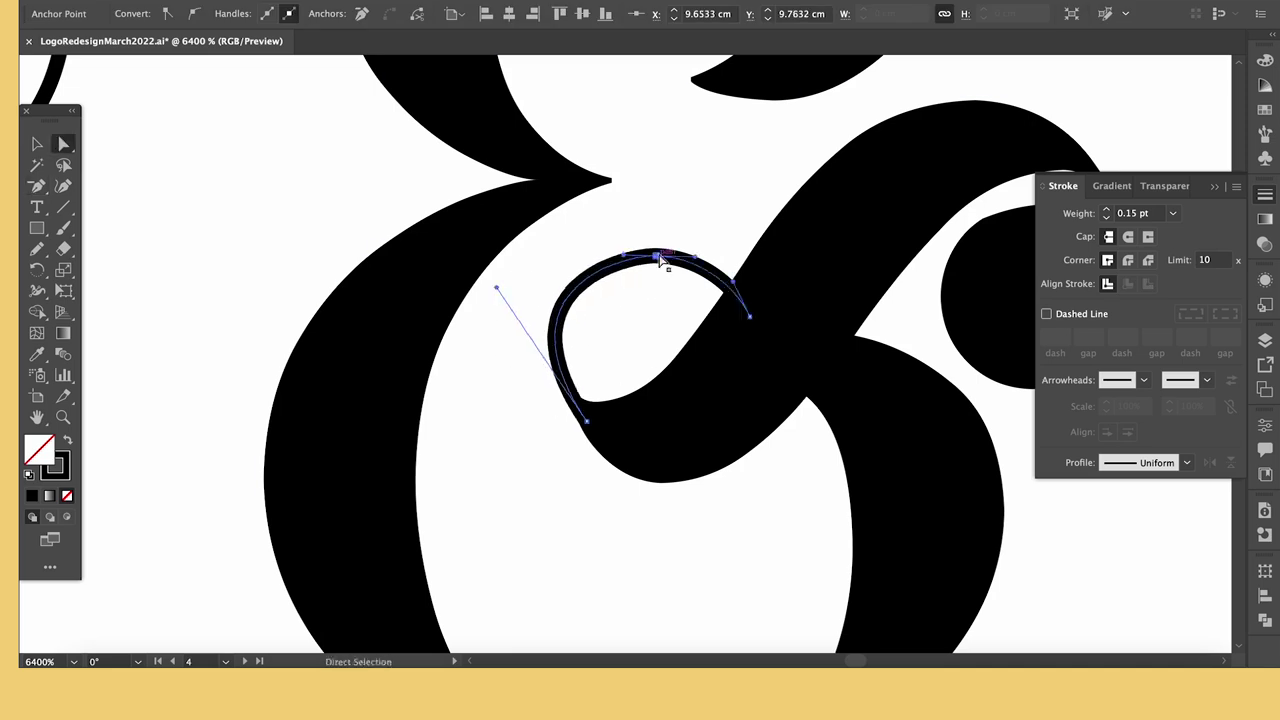
pyautogui.moveTo(659, 256); pyautogui.dragTo(638, 256)
pyautogui.moveTo(497, 287); pyautogui.dragTo(508, 301)
pyautogui.moveTo(750, 317); pyautogui.dragTo(740, 314)
pyautogui.moveTo(726, 279); pyautogui.dragTo(677, 284)
pyautogui.click(1128, 569)
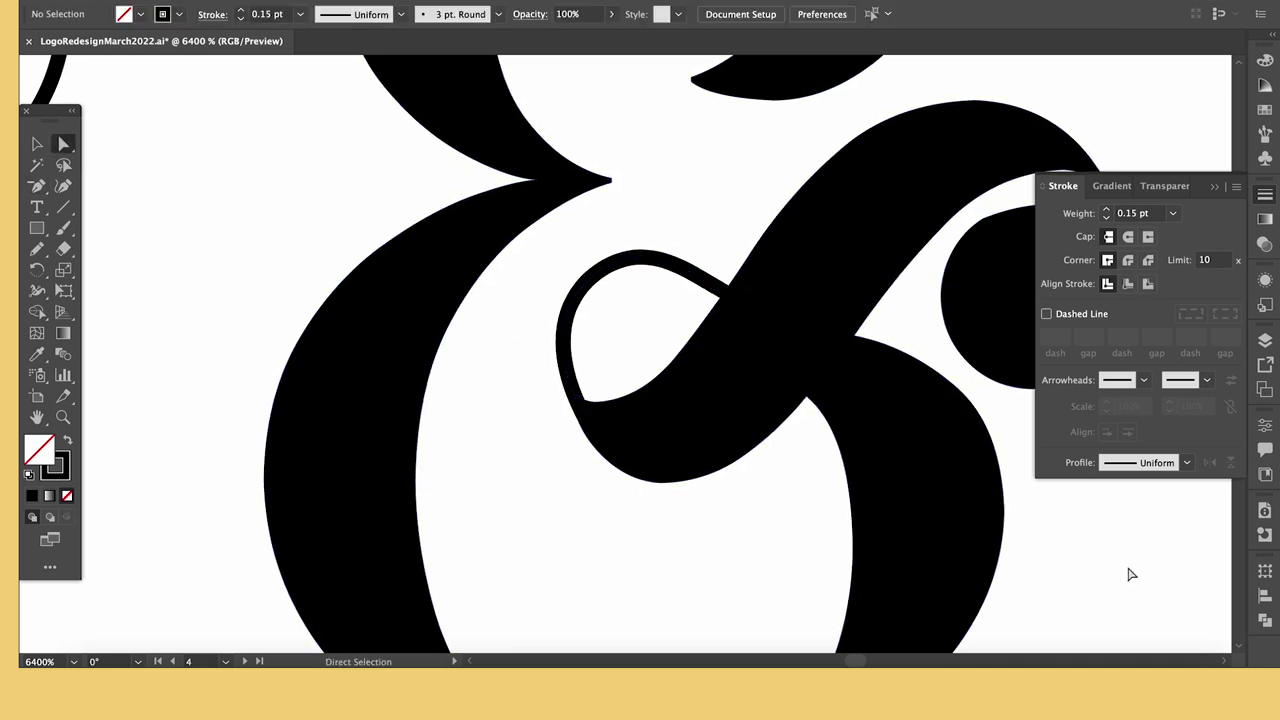
# - Delete the discarded swirl beside the ampersand
pyautogui.press('super+minus')
pyautogui.press('super+minus')
pyautogui.press('super+minus')
pyautogui.press('super+minus')
pyautogui.press('super+minus')
pyautogui.press('super+minus')
pyautogui.press('super+minus')
pyautogui.keyDown('super'); pyautogui.click(546, 334); pyautogui.keyUp('super')
pyautogui.press('Delete')
# - Reshape the outer curve of the ampersand's lower bowl where it branches from the diagonal stroke
pyautogui.moveTo(805, 660); pyautogui.dragTo(851, 660)
pyautogui.keyDown('super'); pyautogui.click(389, 351); pyautogui.keyUp('super')
pyautogui.press('super+plus')
pyautogui.press('super+plus')
pyautogui.press('super+plus')
pyautogui.press('super+plus')
pyautogui.press('super+plus')
pyautogui.press('super+plus')
pyautogui.press('super+plus')
pyautogui.click(772, 345)
pyautogui.moveTo(779, 336)
pyautogui.mouseDown()
pyautogui.moveTo(832, 366)
pyautogui.moveTo(771, 346)
pyautogui.mouseUp()
pyautogui.moveTo(930, 395); pyautogui.dragTo(927, 440)
pyautogui.scroll(-2, 940, 440)
pyautogui.click(953, 471)
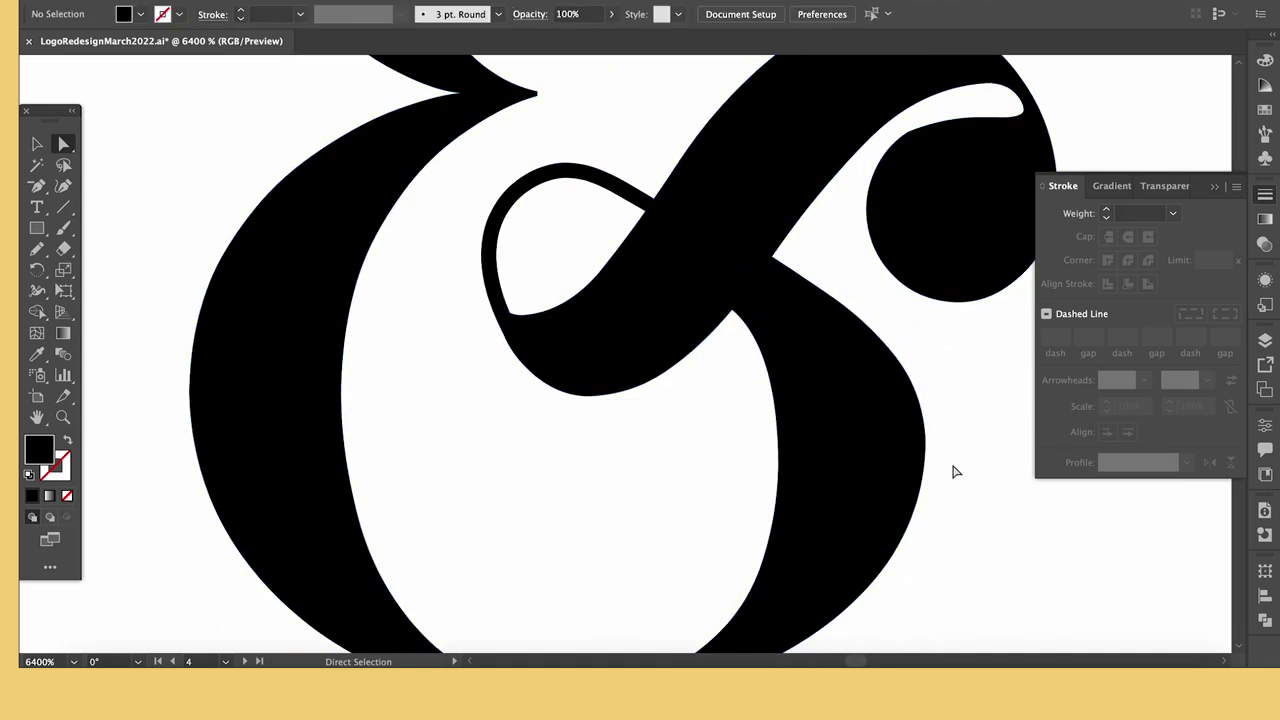
# - Nudge the upper end of the small loop up slightly inside the ampersand's diagonal stroke
pyautogui.moveTo(687, 228); pyautogui.dragTo(691, 220)
pyautogui.click(997, 494)
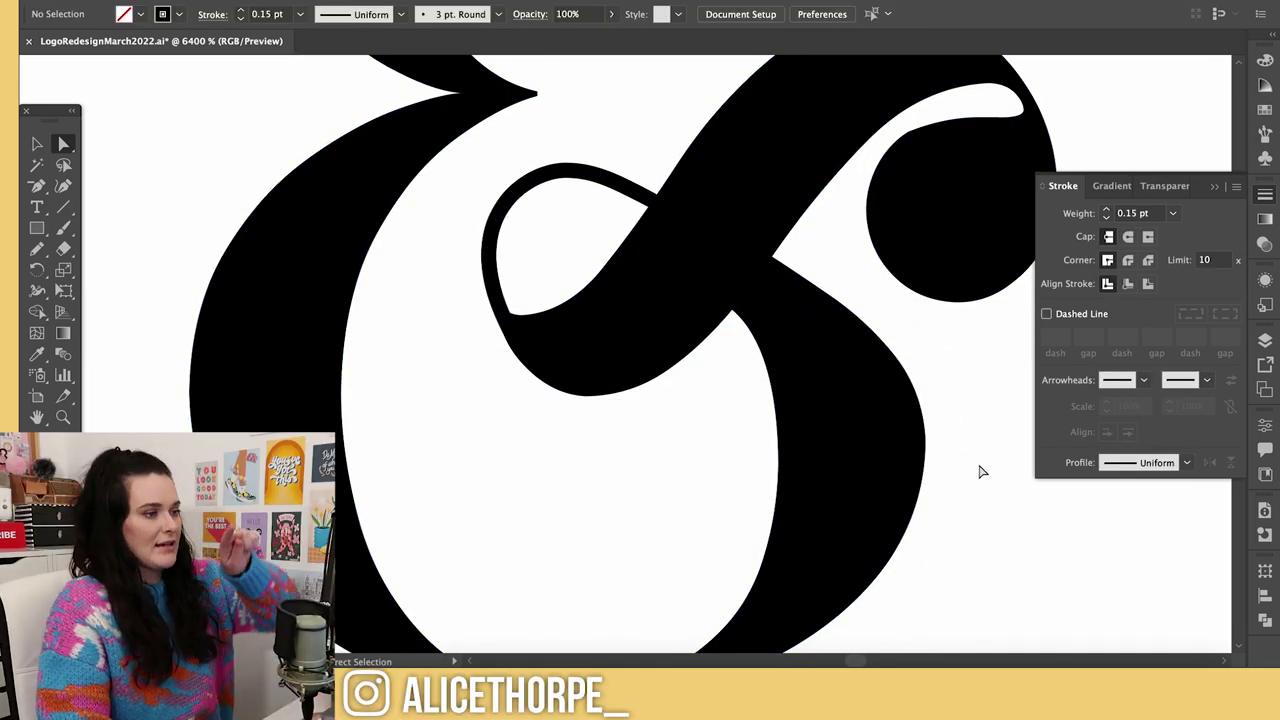
# - Review the customised ampersand within the whole stacked Wombat & Willow wordmark
pyautogui.hotkey('ctrl', '-')
pyautogui.hotkey('ctrl', '-')
pyautogui.hotkey('ctrl', '-')
pyautogui.hotkey('ctrl', '-')
pyautogui.hotkey('ctrl', '-')
pyautogui.hotkey('ctrl', '-')
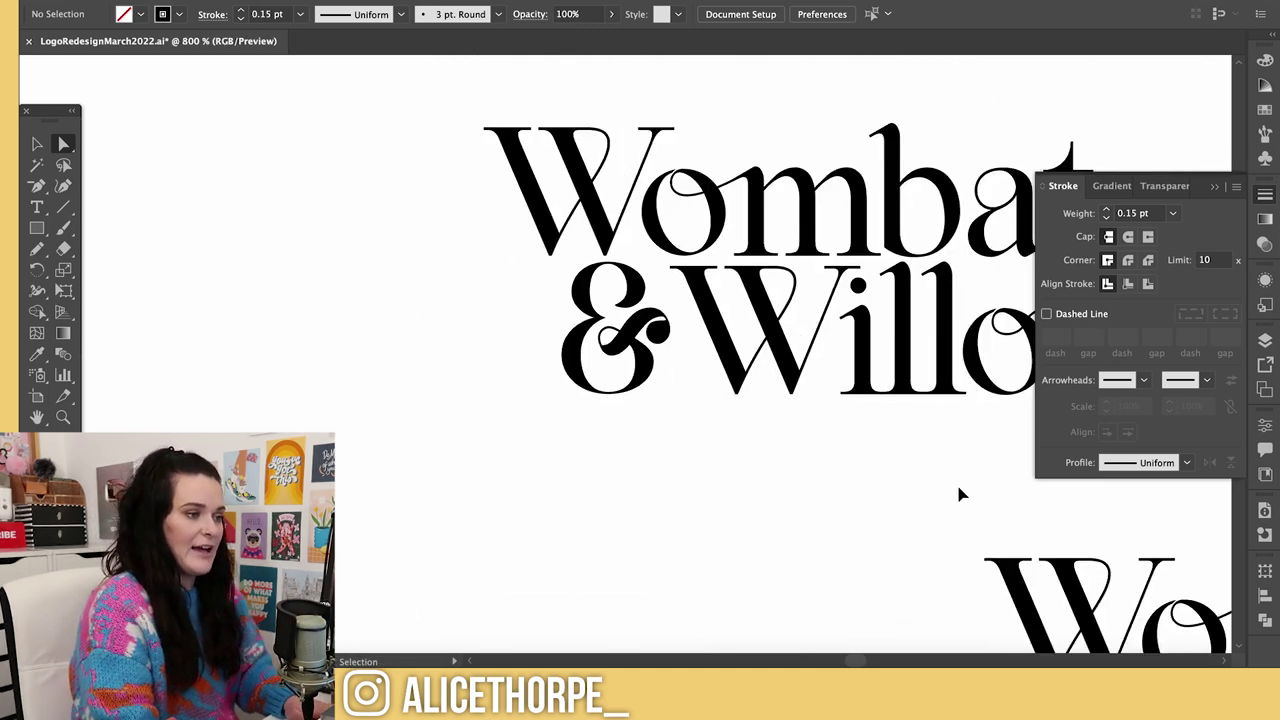
pyautogui.hotkey('ctrl', '-')
pyautogui.scroll(-1, 788, 518)
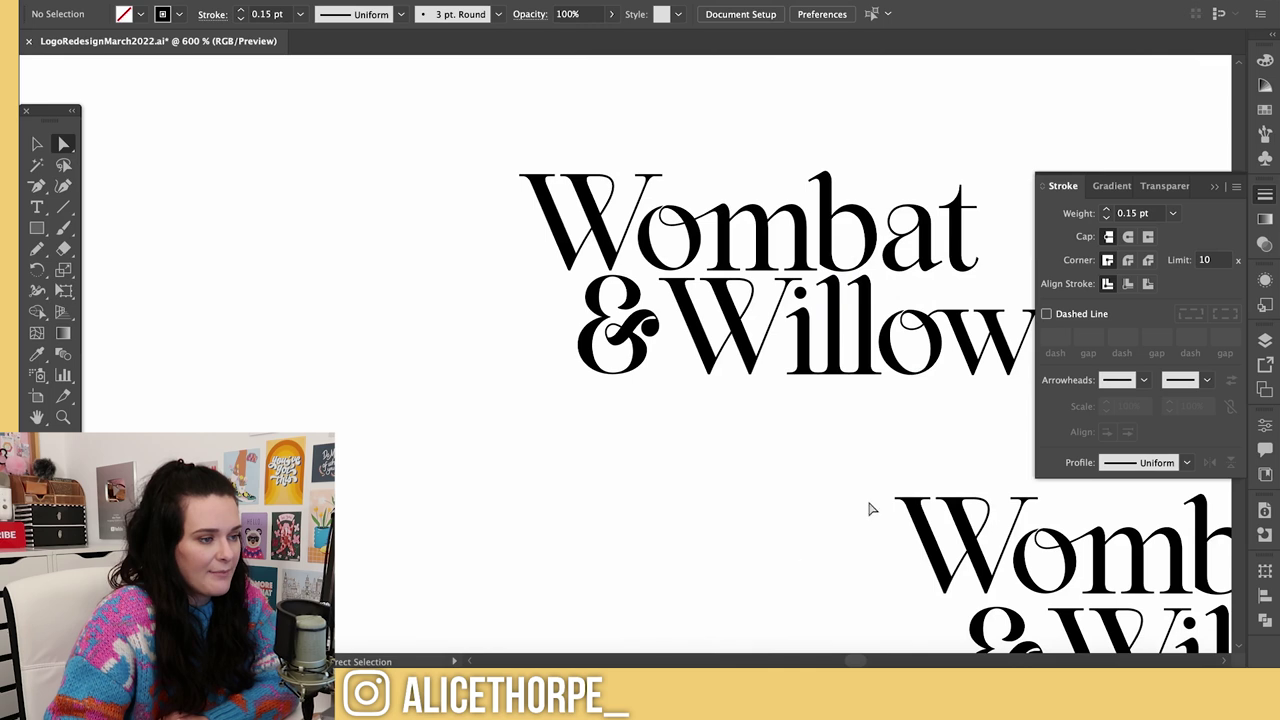
pyautogui.moveTo(857, 662); pyautogui.dragTo(855, 660)
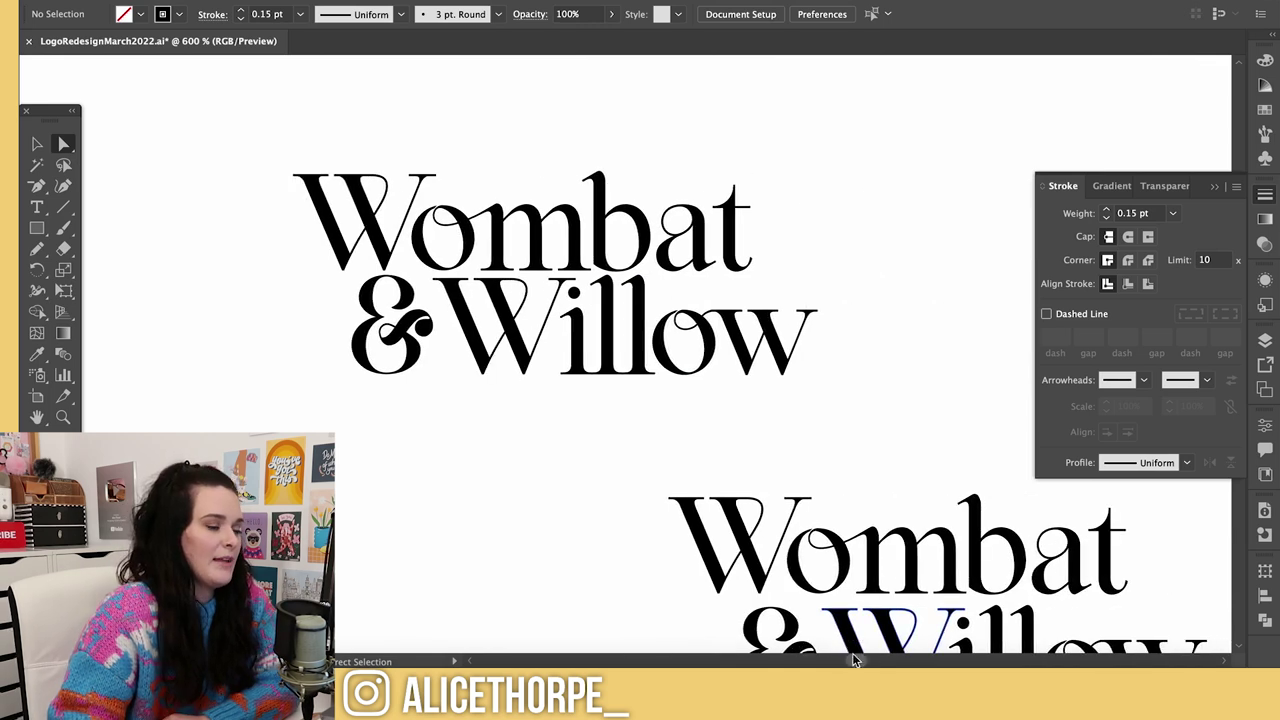
# - Delete the spare copy of the stacked Wombat & Willow wordmark, including the leftover letter fragment
pyautogui.hotkey('ctrl', '-')
pyautogui.hotkey('ctrl', '-')
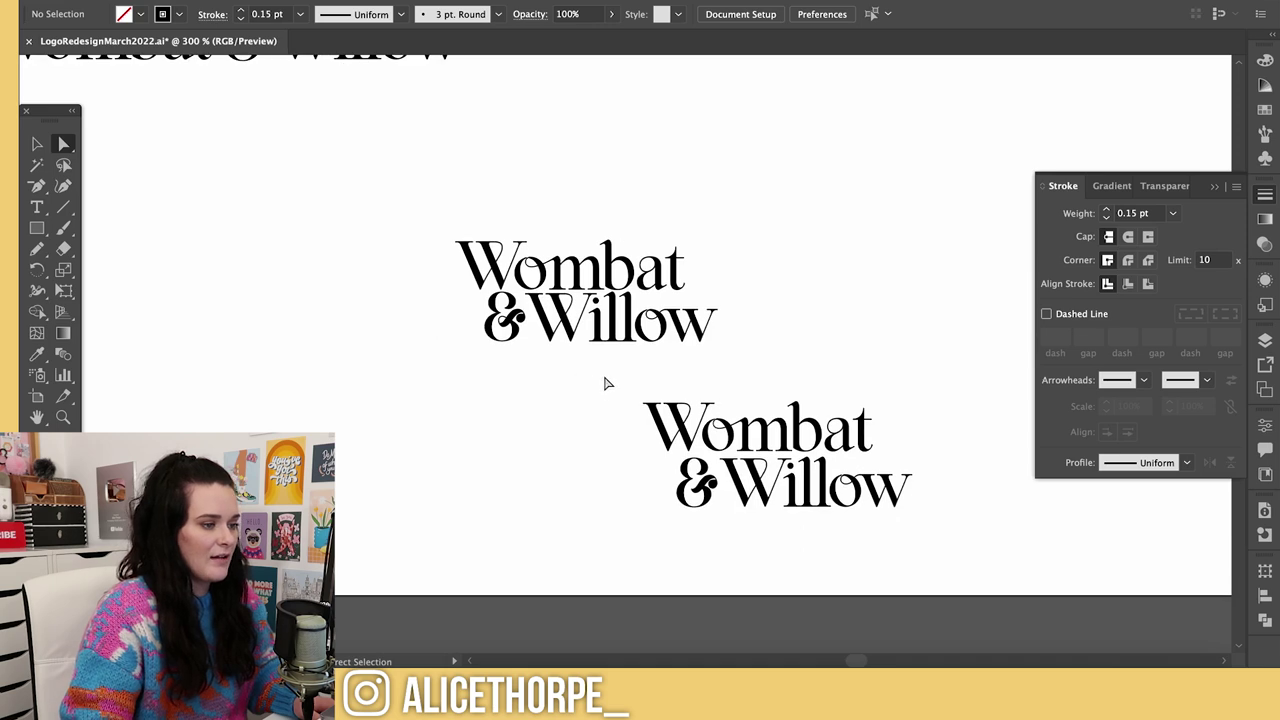
pyautogui.click(357, 145)
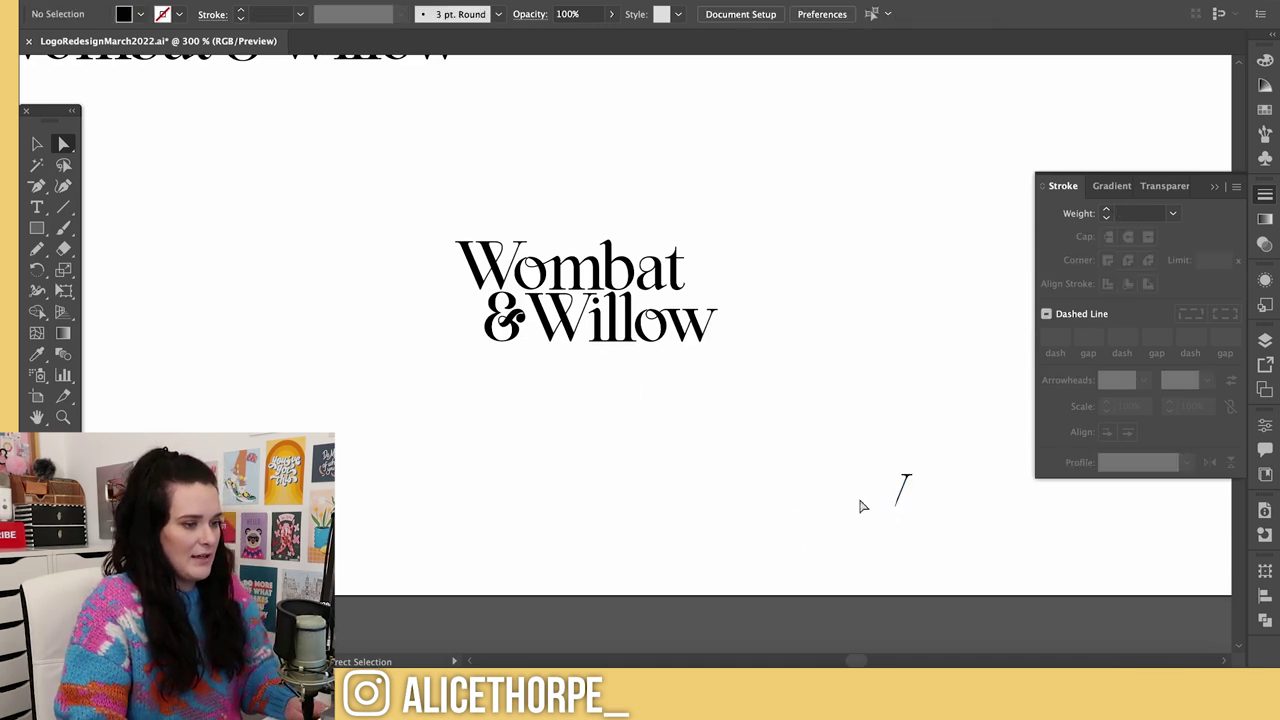
pyautogui.moveTo(866, 453); pyautogui.dragTo(936, 522)
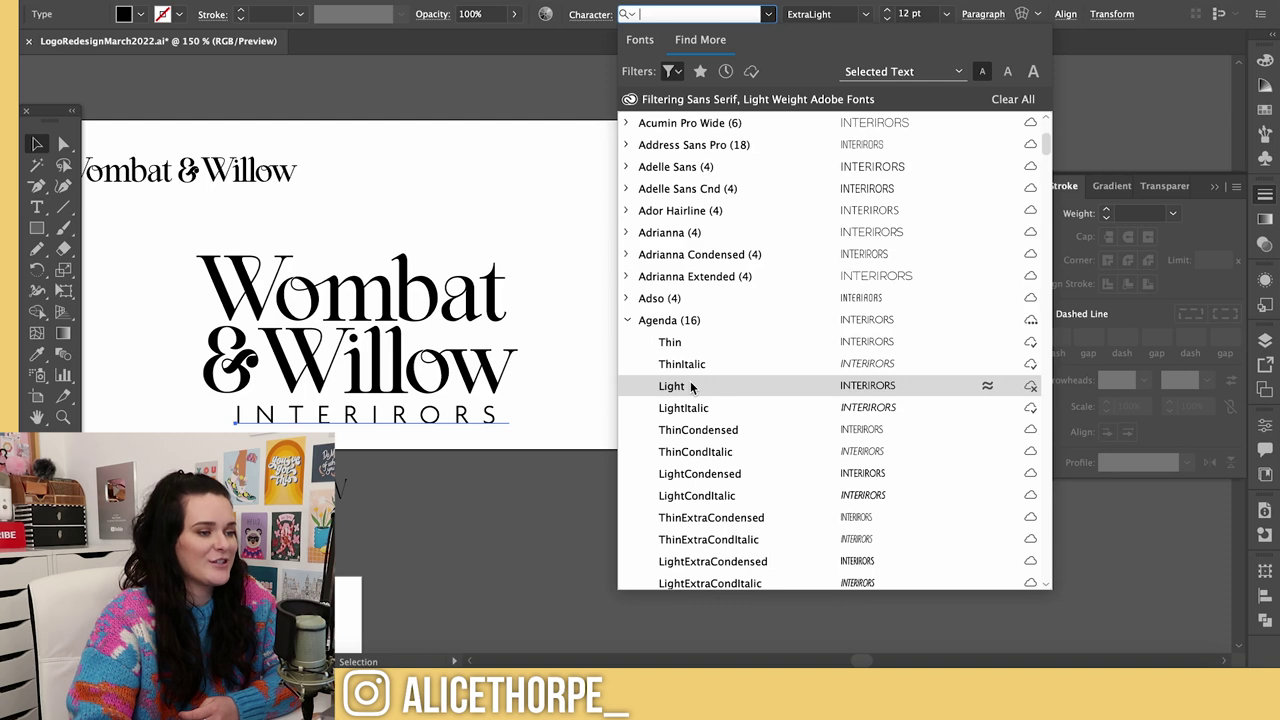
# - Set the INTERIRORS line beneath the stacked wordmark in Agenda Light
pyautogui.click(759, 387)
pyautogui.click(680, 451)
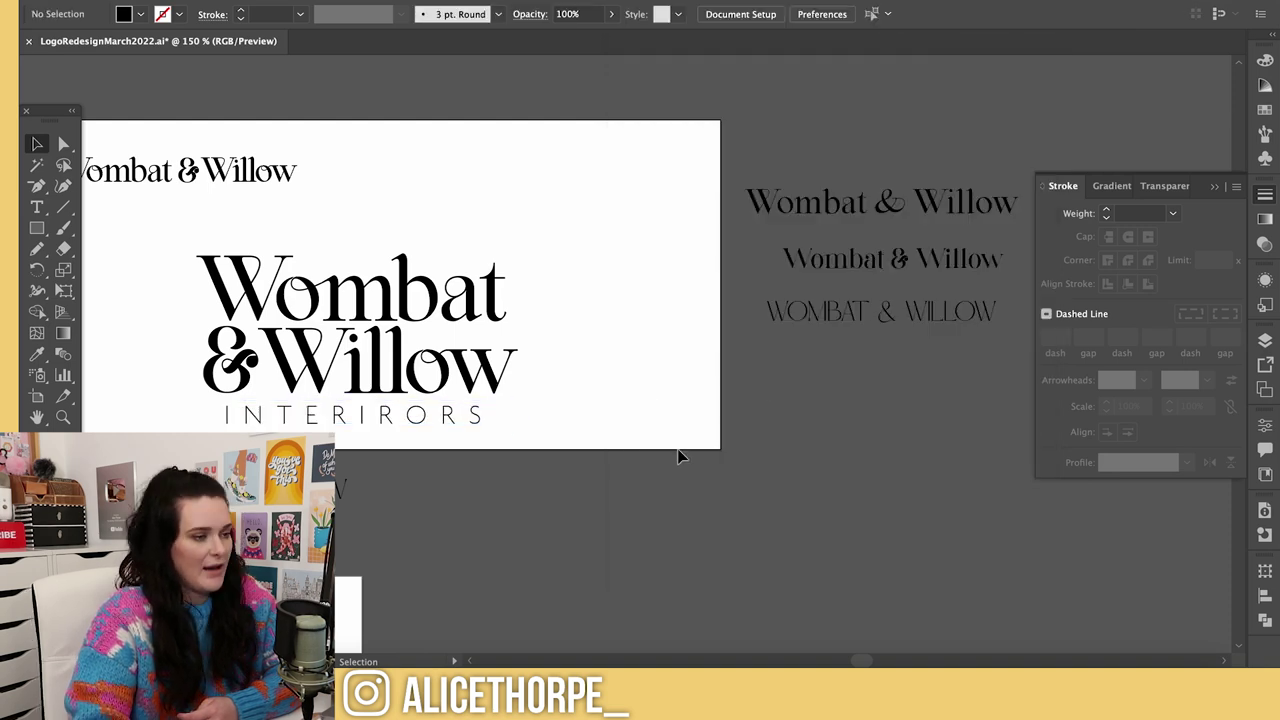
# - Move the three font-trial wordmarks above the artboard and shift the stacked logo up and to the right
pyautogui.moveTo(771, 157); pyautogui.dragTo(205, 104)
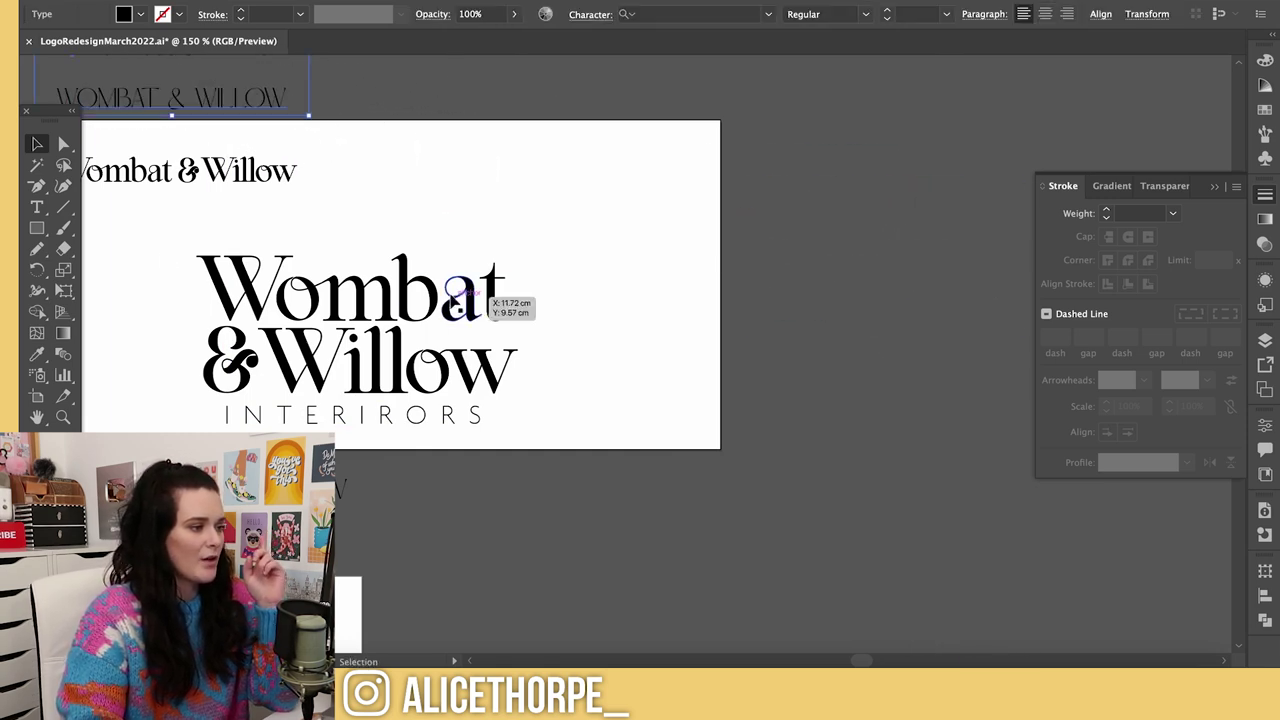
pyautogui.click(155, 248)
pyautogui.moveTo(417, 430); pyautogui.dragTo(579, 368)
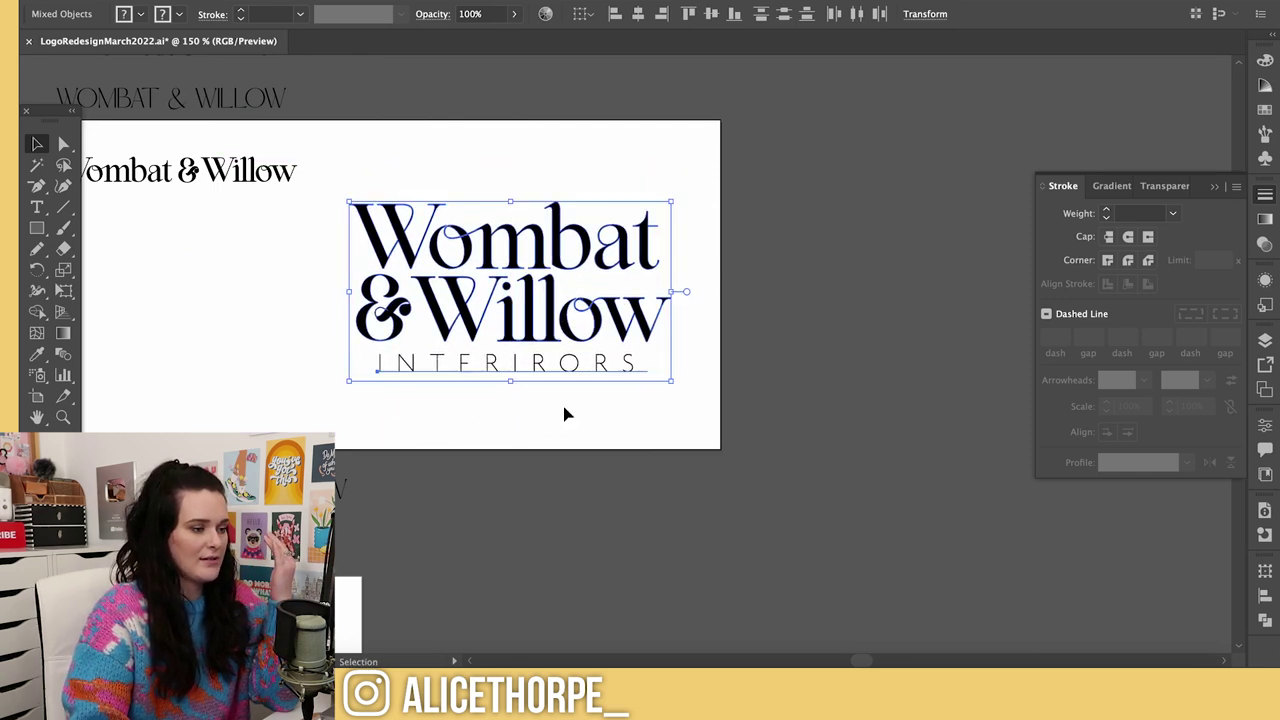
# - Extend the wordmark's artboard to the right to a width of about 17.78 cm
pyautogui.hscroll(5, 870, 662)
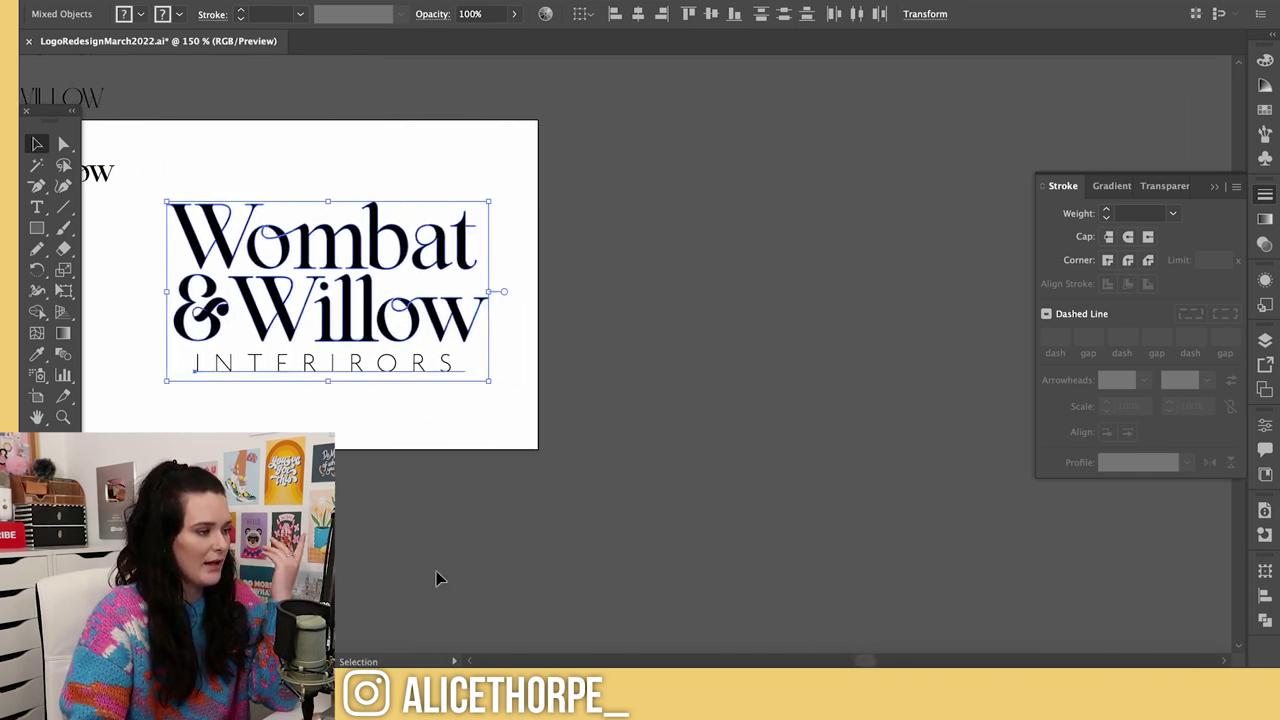
pyautogui.click(35, 397)
pyautogui.moveTo(540, 285); pyautogui.dragTo(1023, 285)
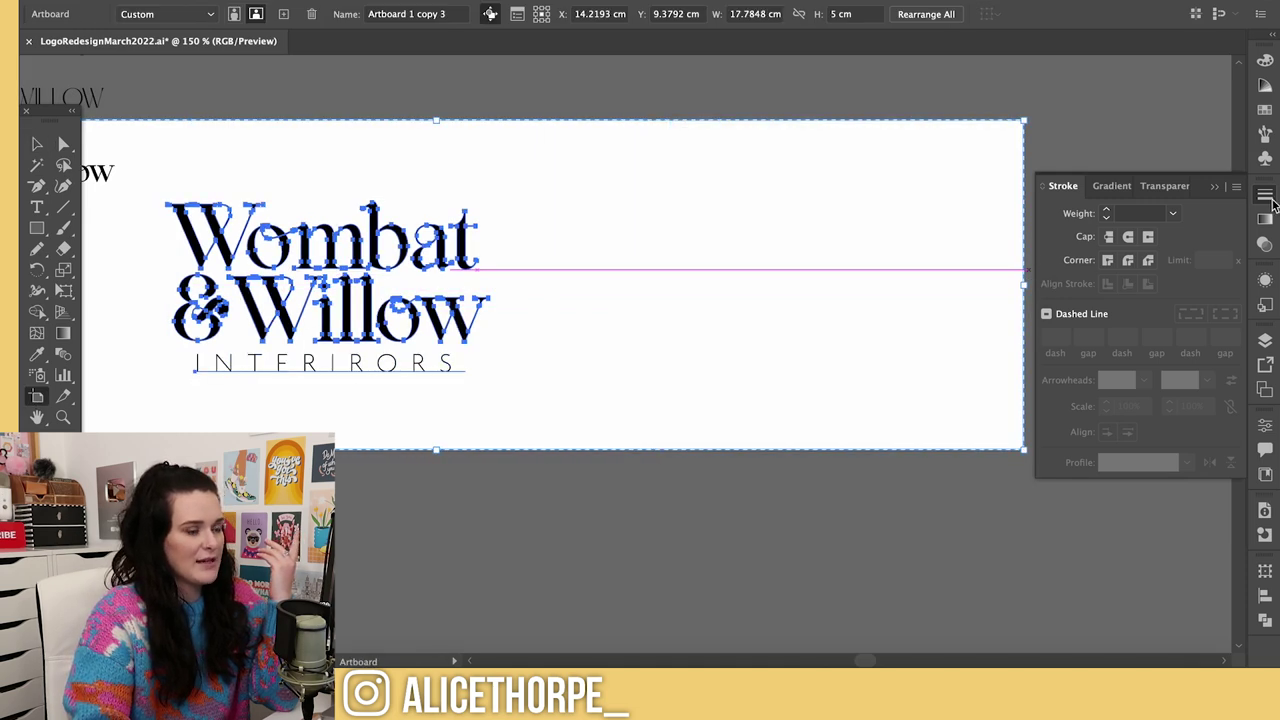
pyautogui.press('v')
pyautogui.click(395, 425)
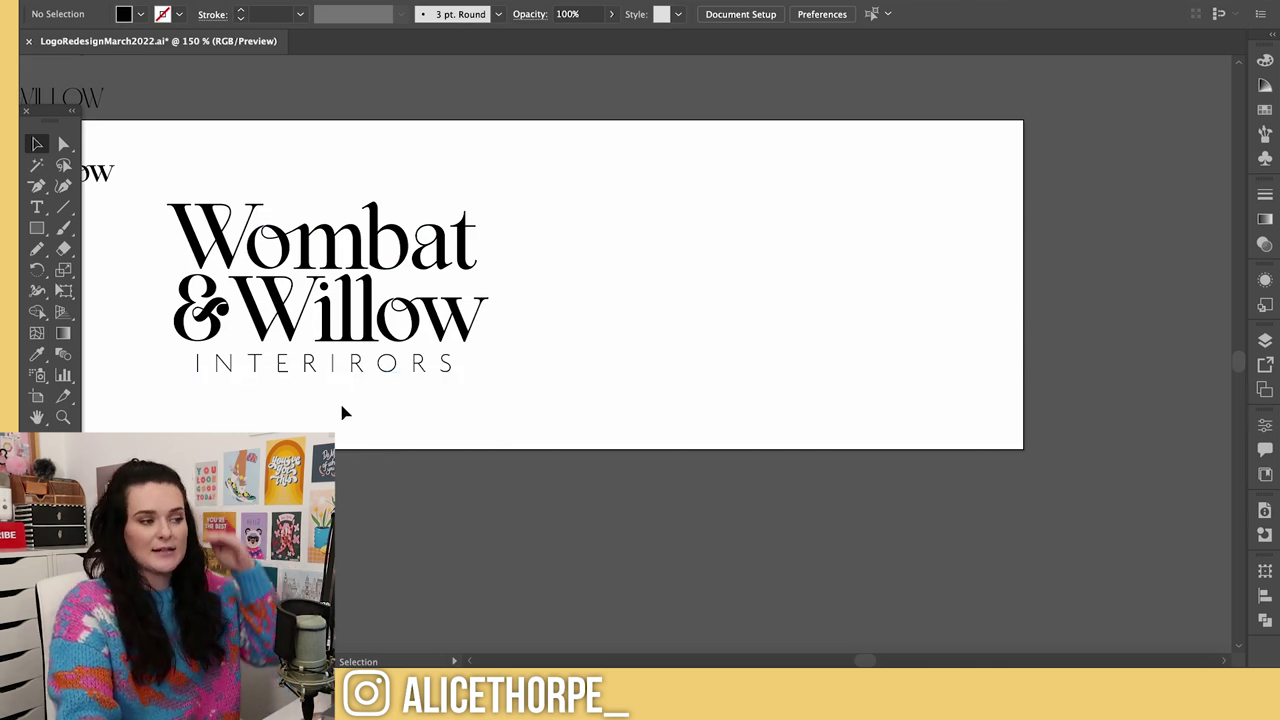
# - Duplicate the stacked logo beside the original and rearrange the copy as a one-line Wombat & Willow with INTERIRORS centred beneath
pyautogui.moveTo(154, 209); pyautogui.dragTo(397, 367)
pyautogui.moveTo(335, 312); pyautogui.dragTo(795, 300)
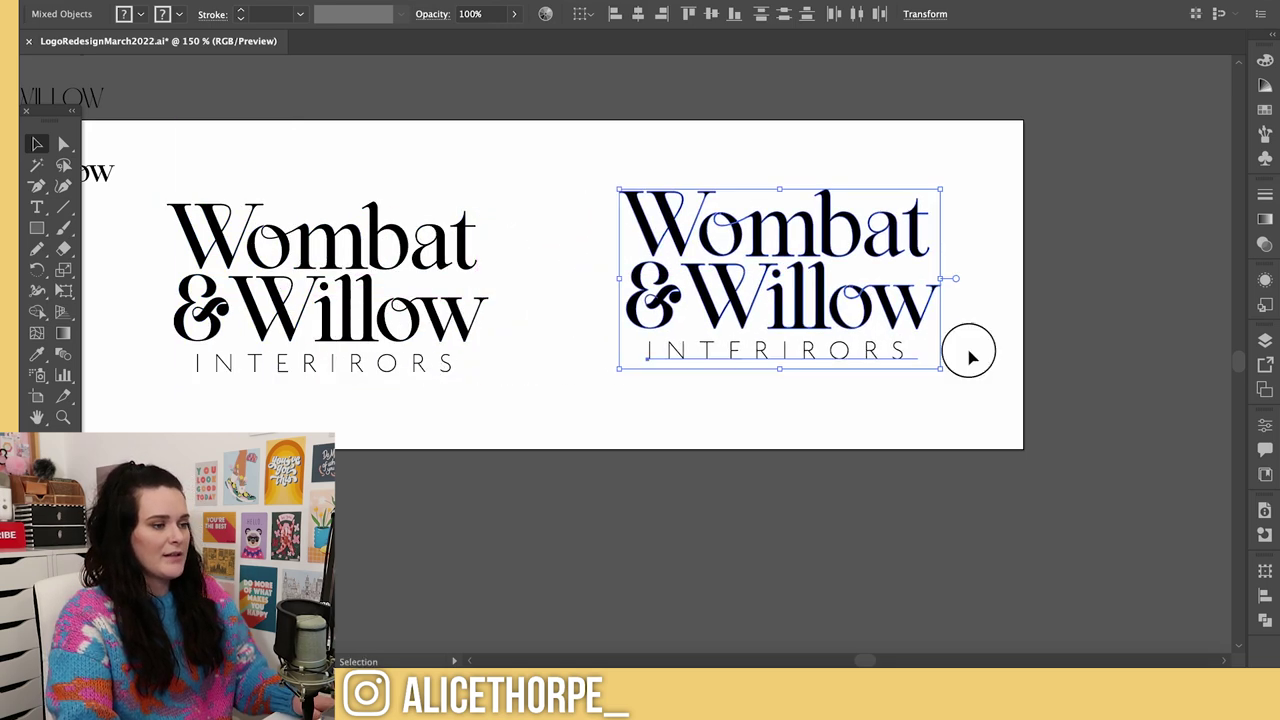
pyautogui.click(971, 354)
pyautogui.moveTo(622, 288); pyautogui.dragTo(1054, 237)
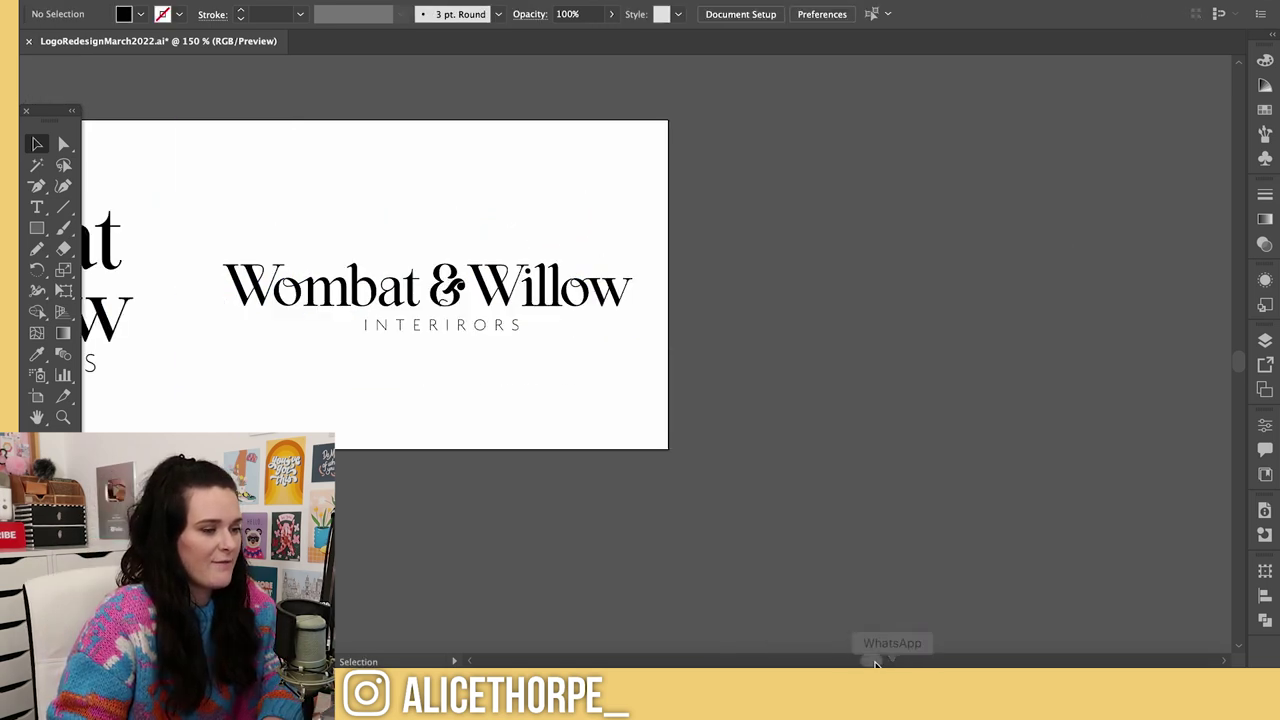
pyautogui.hscroll(-6, 527, 395)
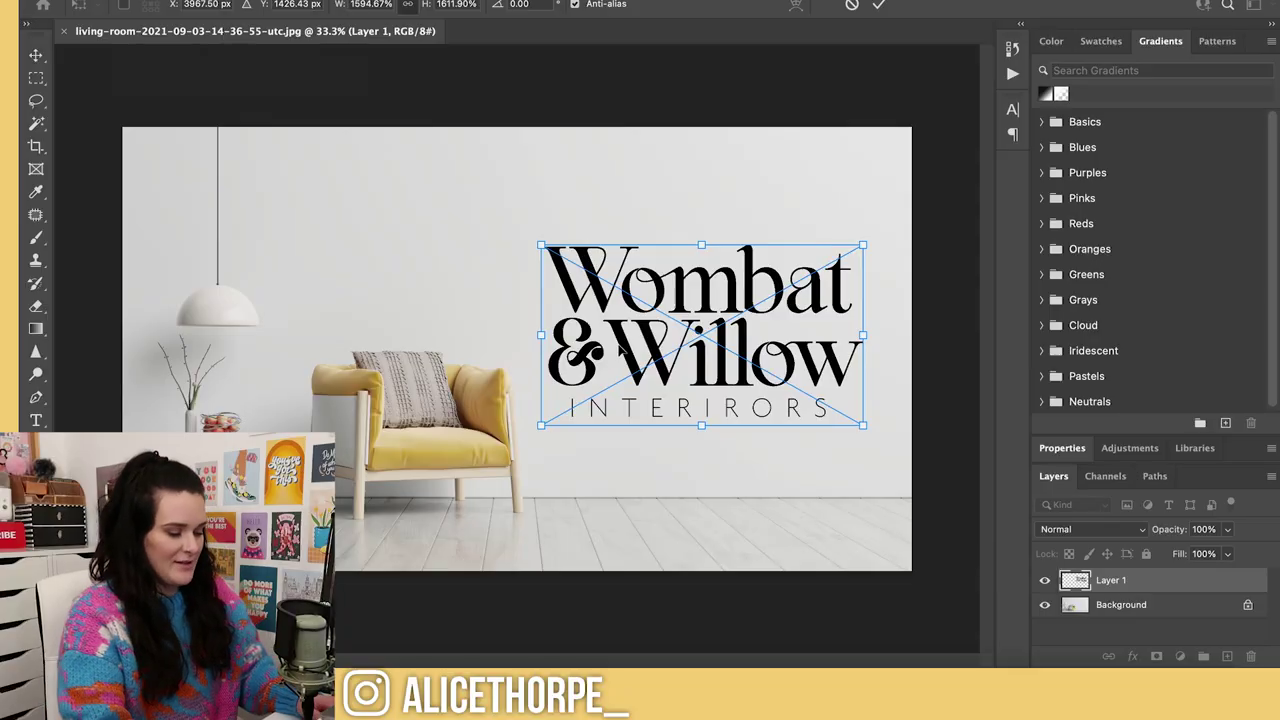
# - Switch to Photoshop and commit the stacked logo's placement on the white wall of the living-room photo
pyautogui.press('Return')
pyautogui.click(980, 443)
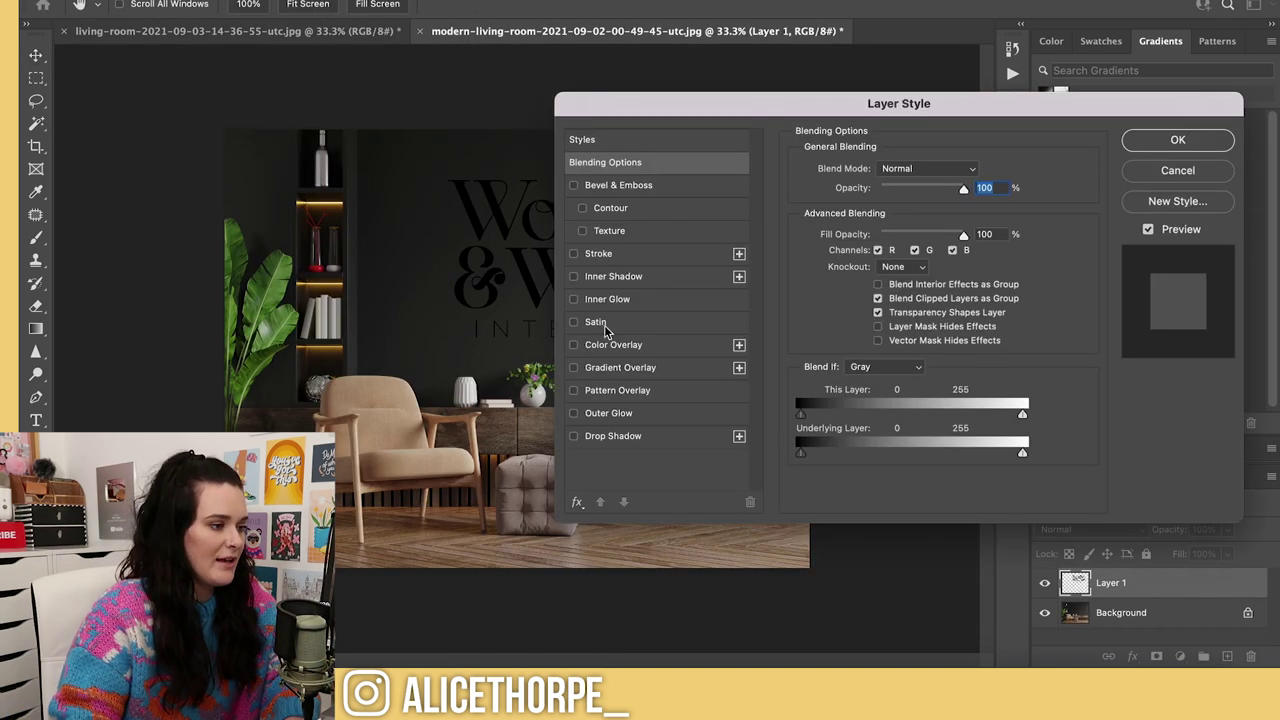
# - Add a Color Overlay layer style in a custom colour to the logo on the dark modern living-room mock-up
pyautogui.click(612, 344)
pyautogui.click(980, 174)
pyautogui.moveTo(873, 295); pyautogui.dragTo(802, 251)
pyautogui.click(1200, 244)
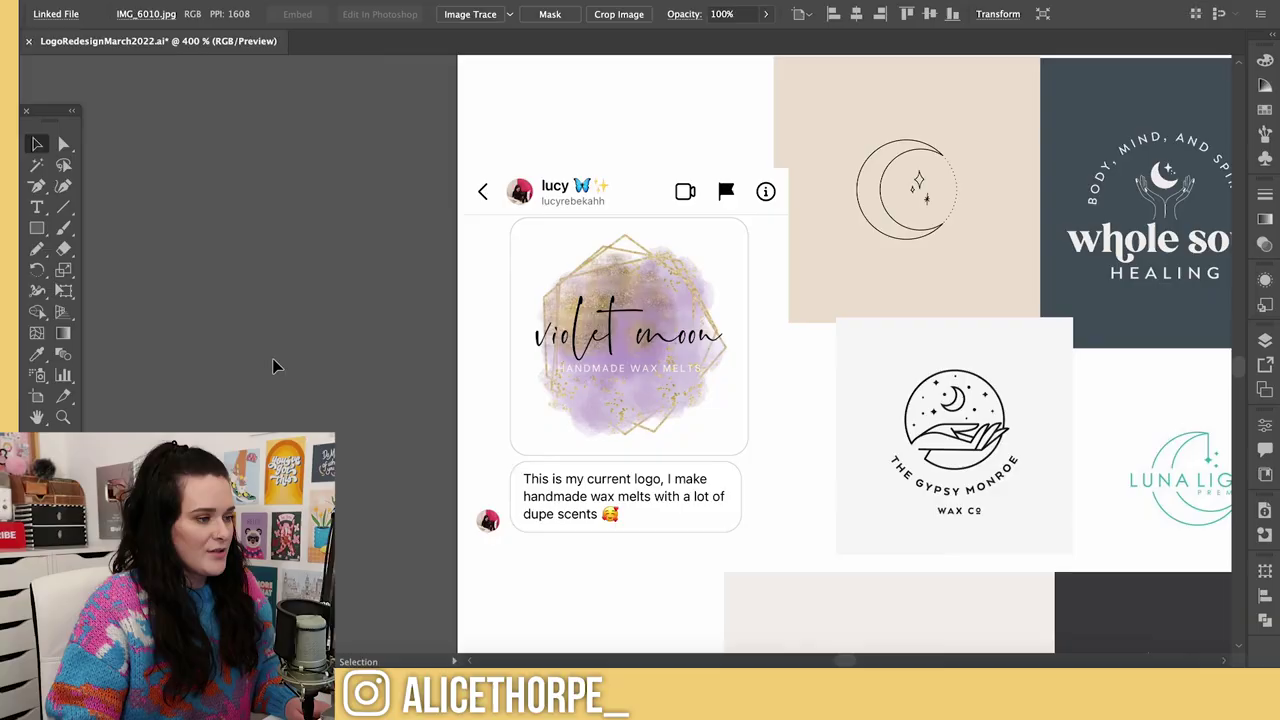
# - Examine the submitted violet moon wax melts logo and the moon-themed reference logos on its mood board
pyautogui.click(276, 366)
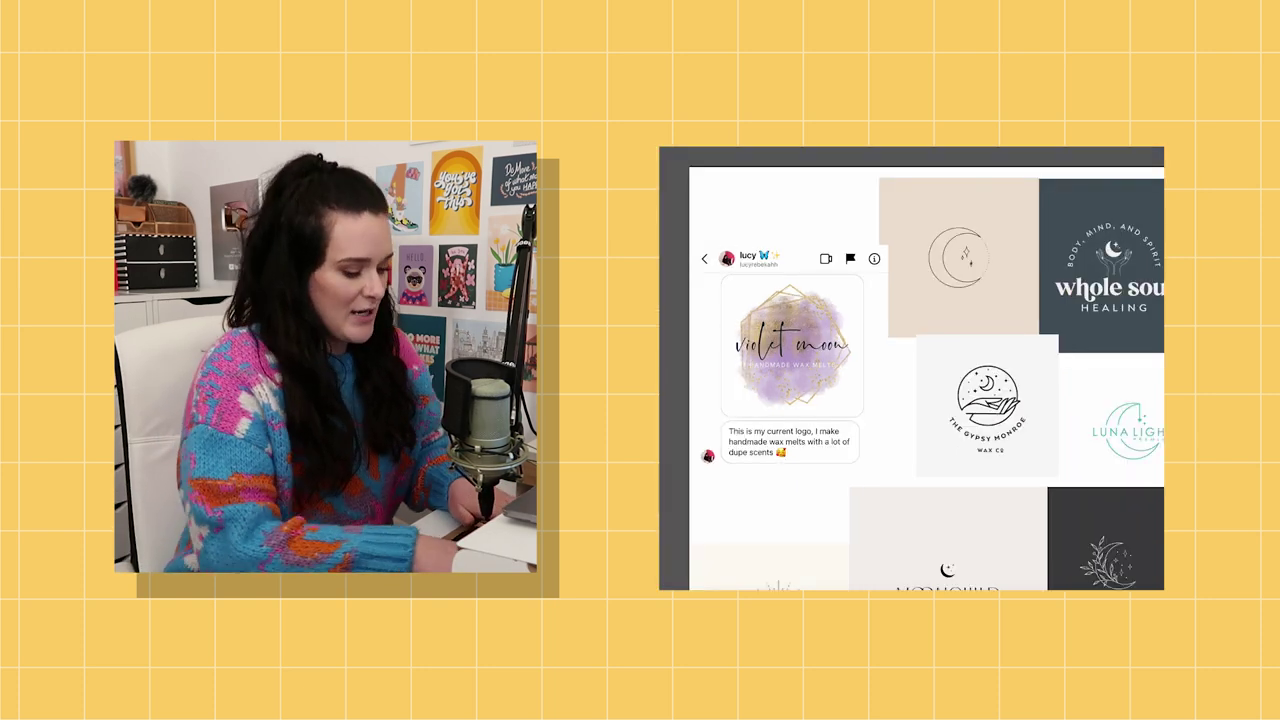
pyautogui.hotkey('ctrl', '-')
pyautogui.scroll(-2, 788, 510)
pyautogui.scroll(-1, 790, 515)
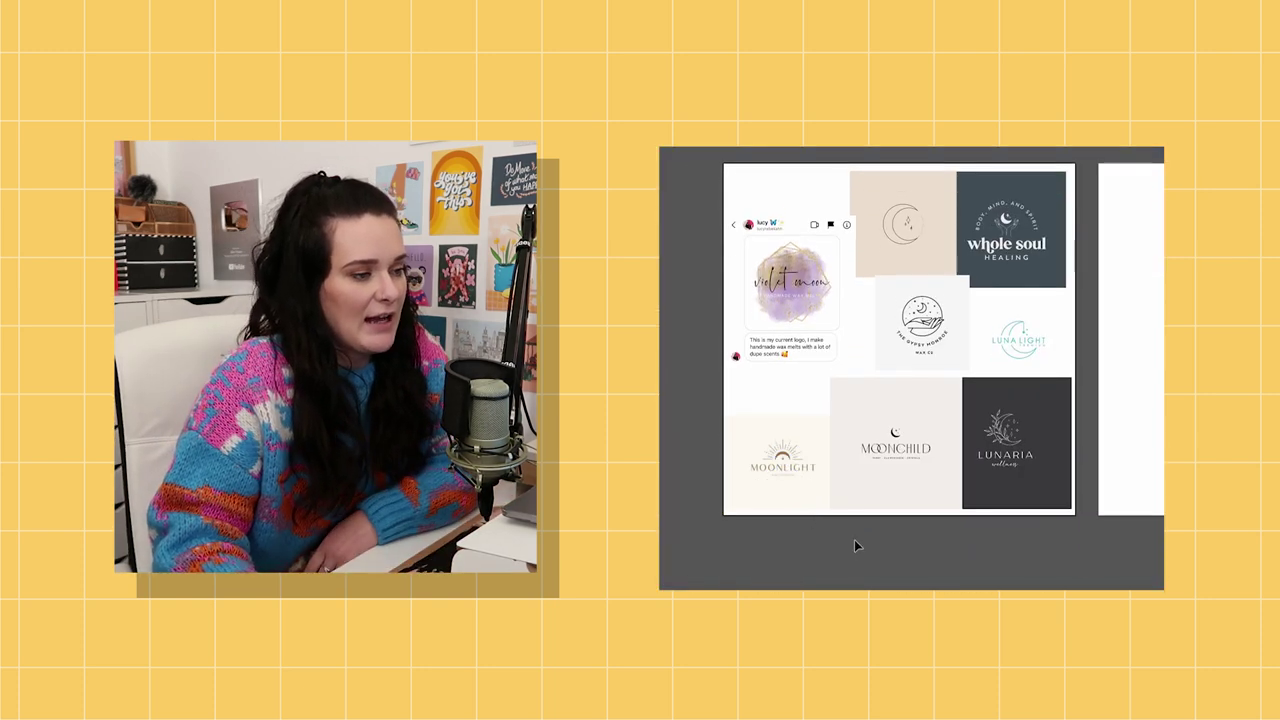
pyautogui.click(937, 467)
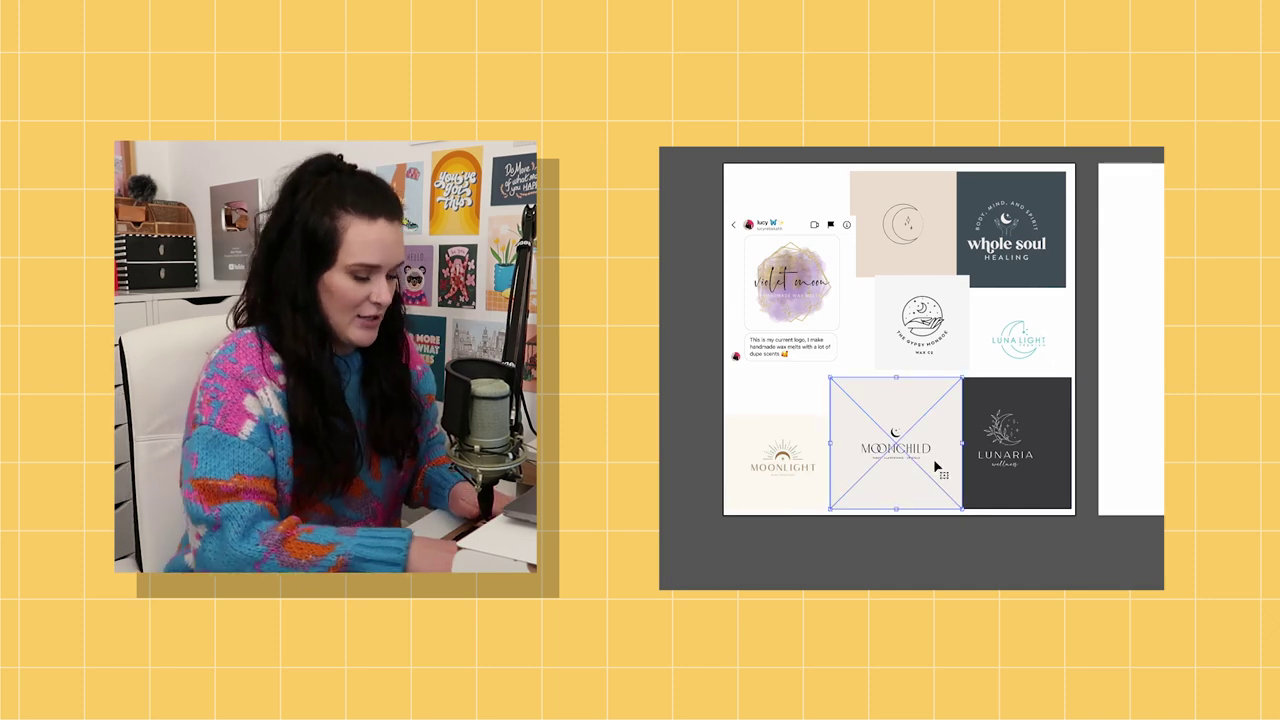
pyautogui.hotkey('ctrl', '-')
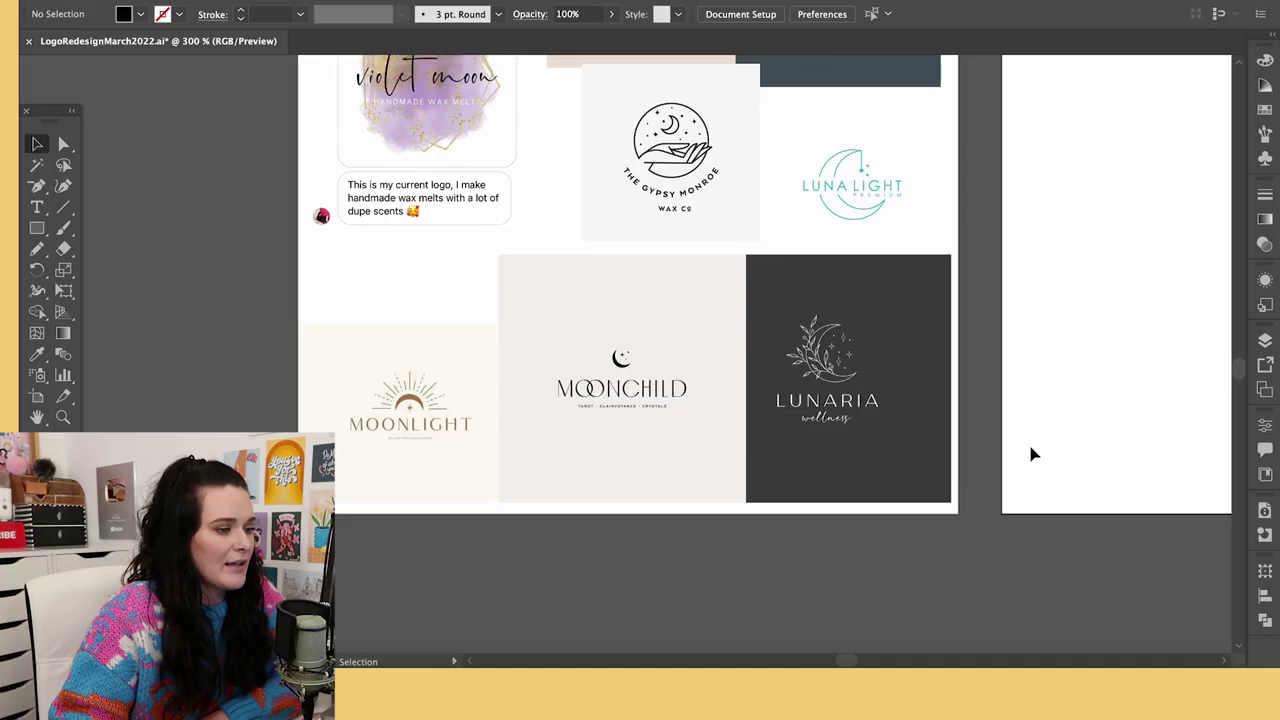
pyautogui.scroll(5, 1034, 454)
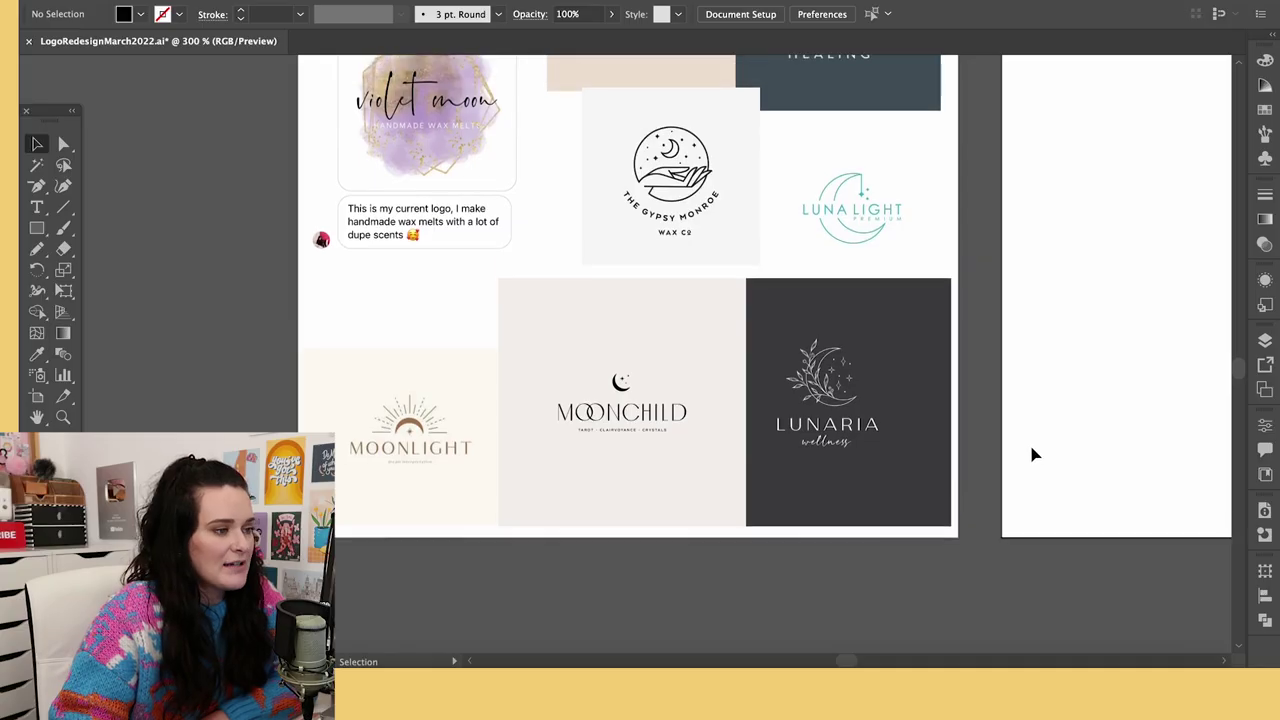
pyautogui.scroll(2, 1034, 454)
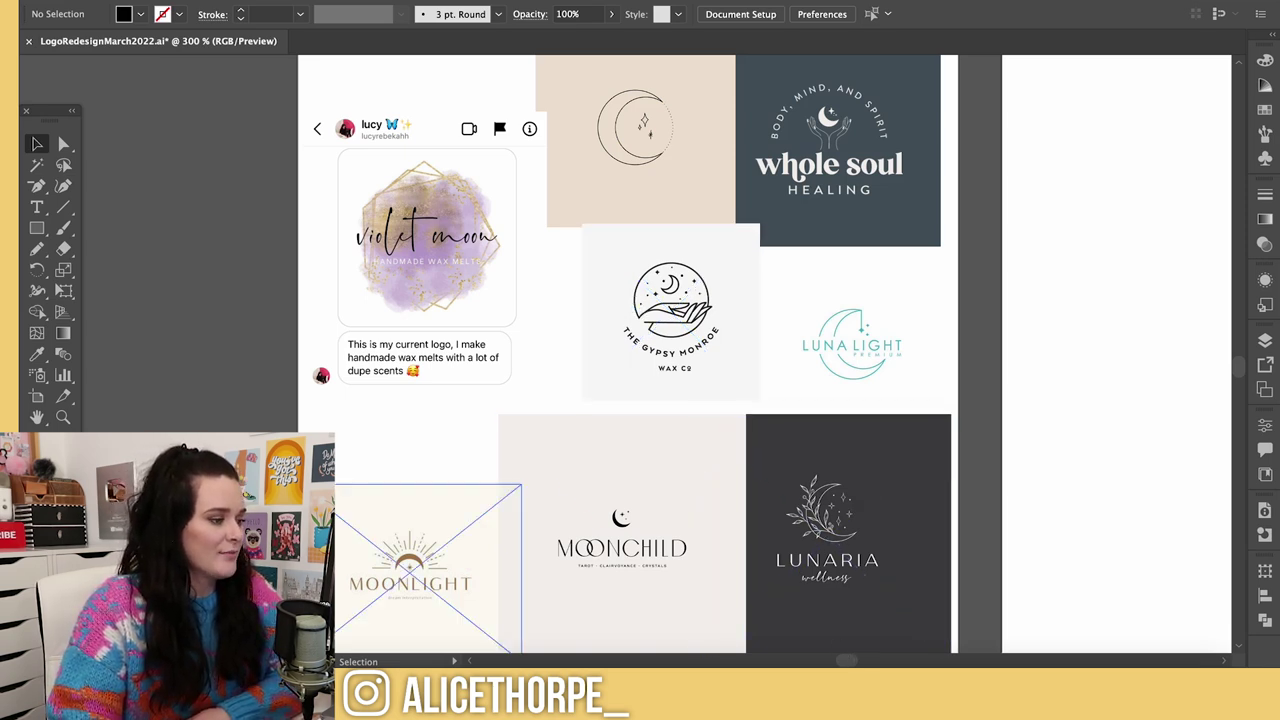
# - Switch to Finder, close the Downloads window and open Elements-2-gold.ai from the celestial artwork folder
pyautogui.press('super+Tab')
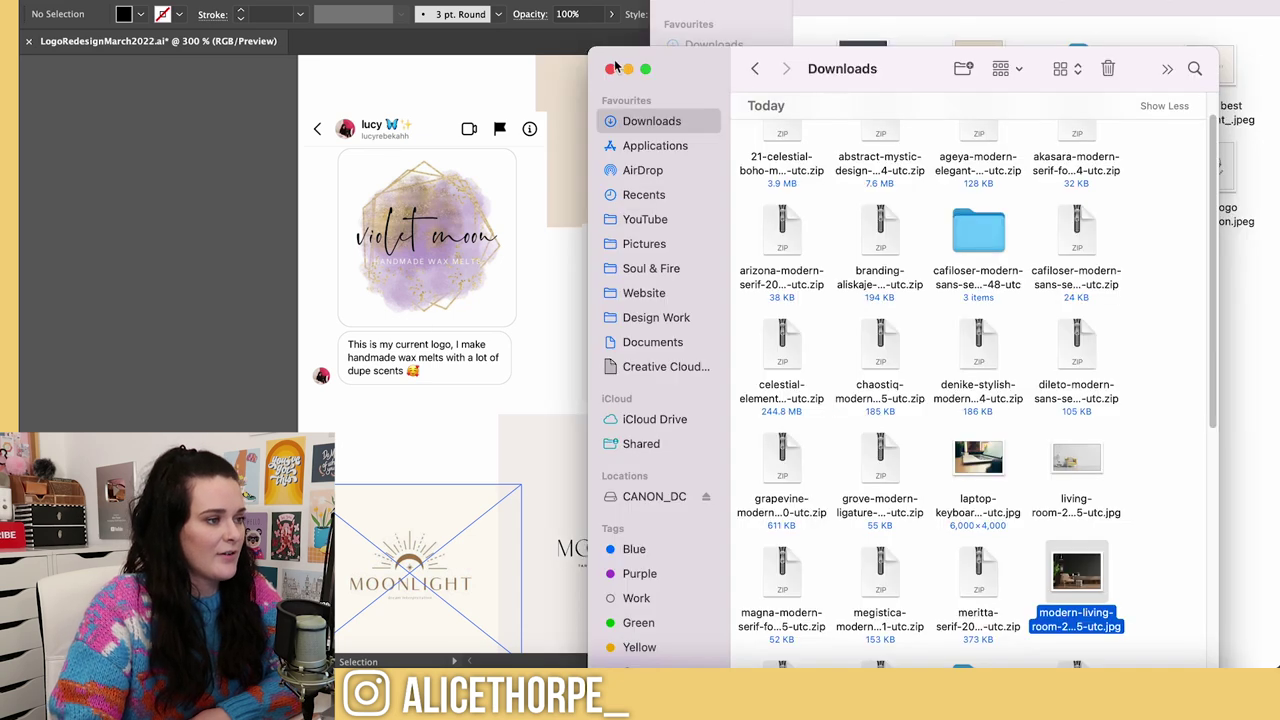
pyautogui.click(611, 68)
pyautogui.doubleClick(1114, 72)
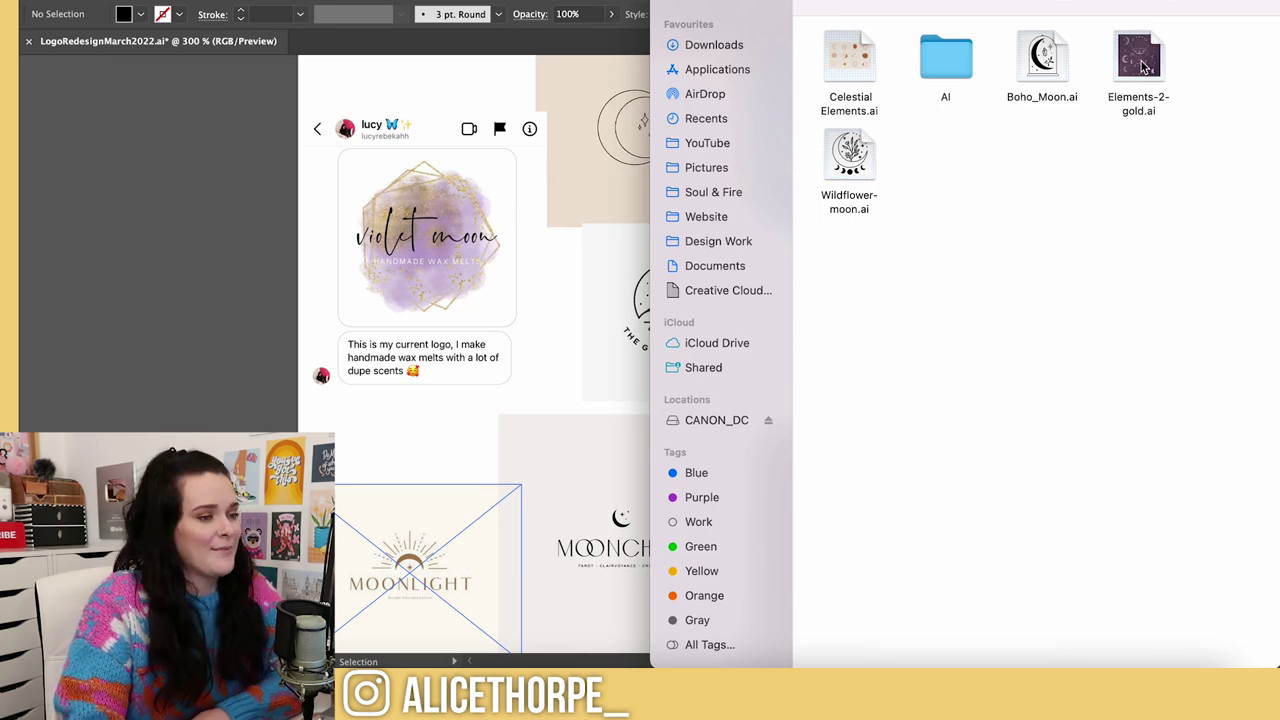
pyautogui.doubleClick(1145, 66)
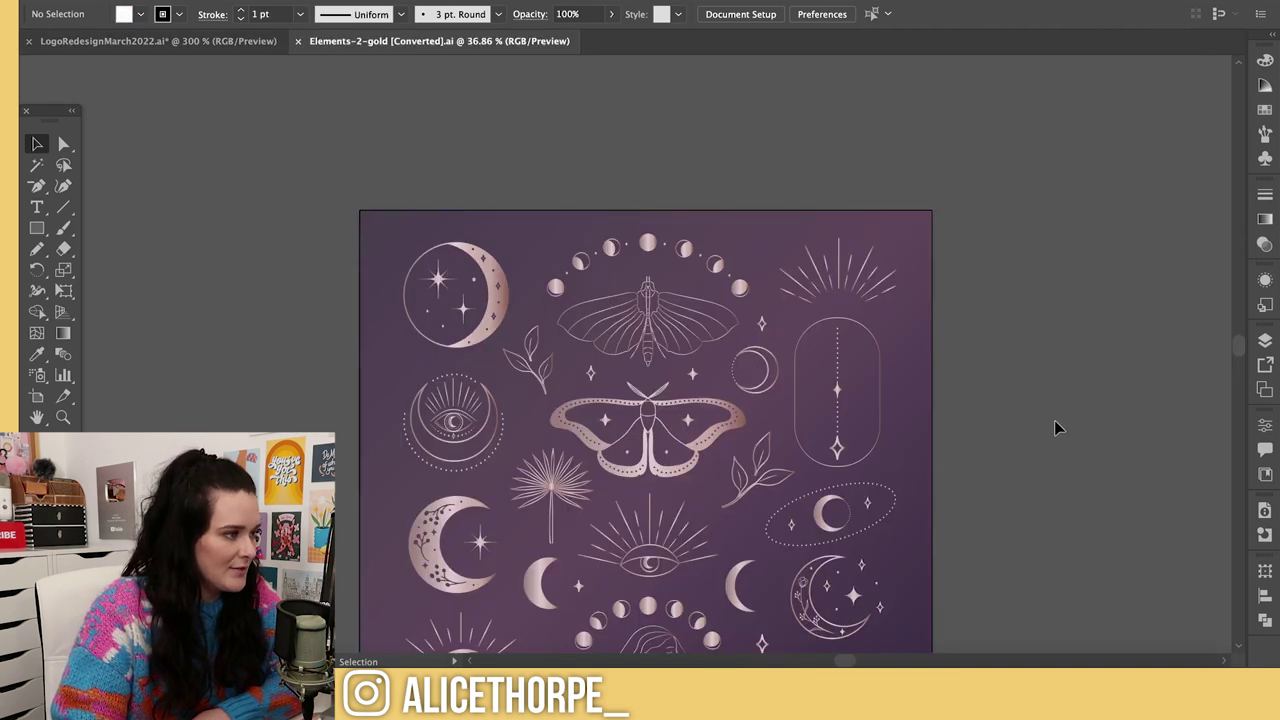
# - Select and copy the crescent moon with hanging star and its sunburst rays from the sheet's lower-left corner
pyautogui.scroll(-5, 1057, 428)
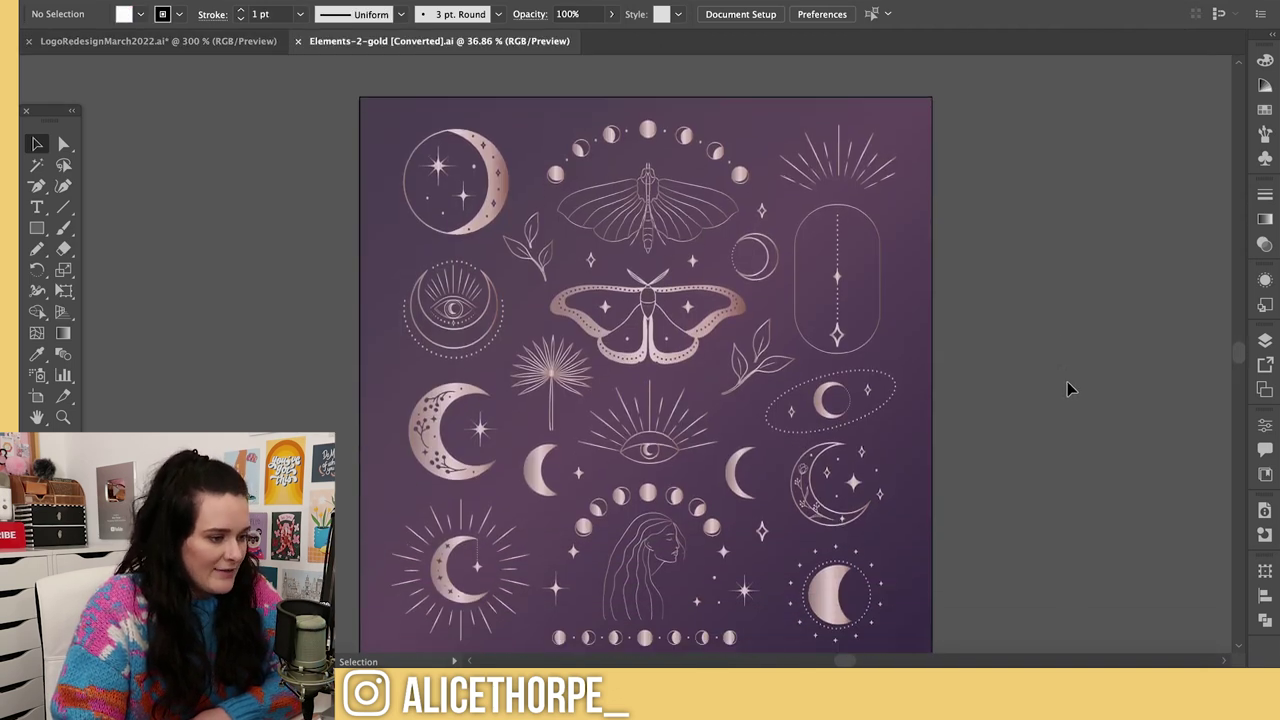
pyautogui.scroll(-2, 1068, 389)
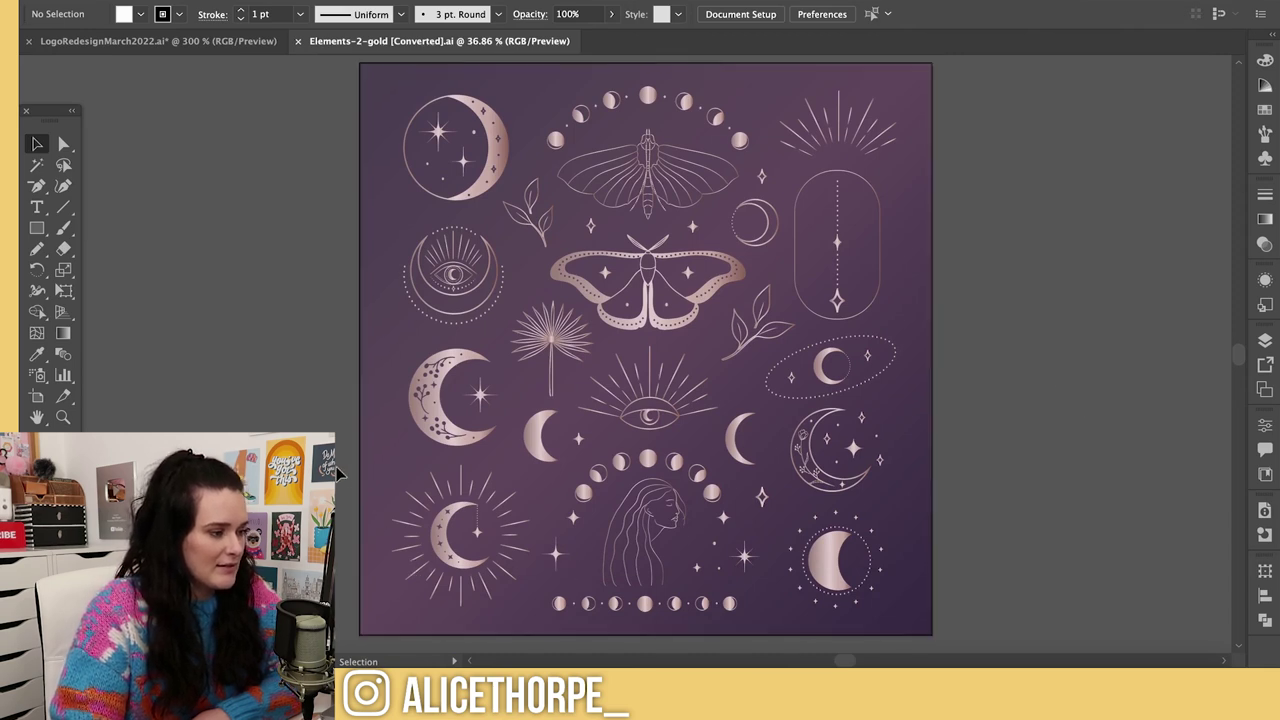
pyautogui.click(458, 528)
pyautogui.moveTo(347, 505); pyautogui.dragTo(512, 604)
pyautogui.keyDown('shift'); pyautogui.click(452, 617); pyautogui.keyUp('shift')
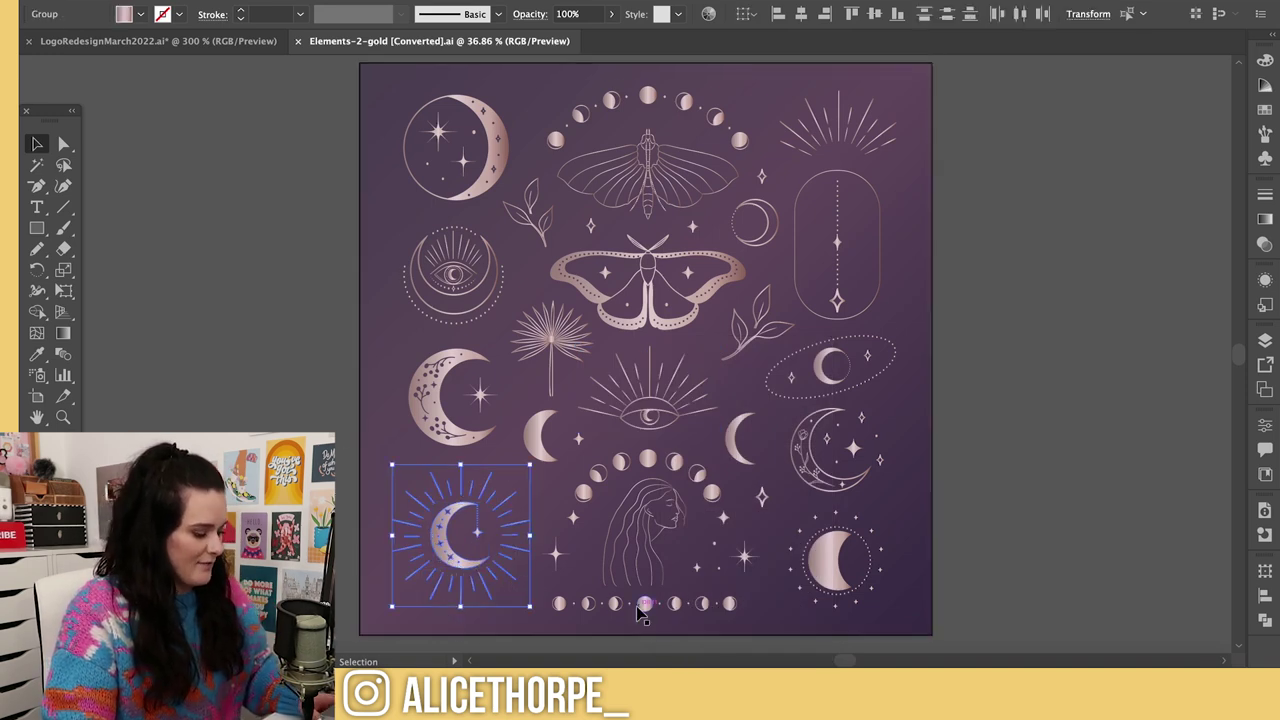
# - Paste the sunburst moon into LogoRedesignMarch2022.ai and place it just outside the right edge of the empty square artboard
pyautogui.click(158, 41)
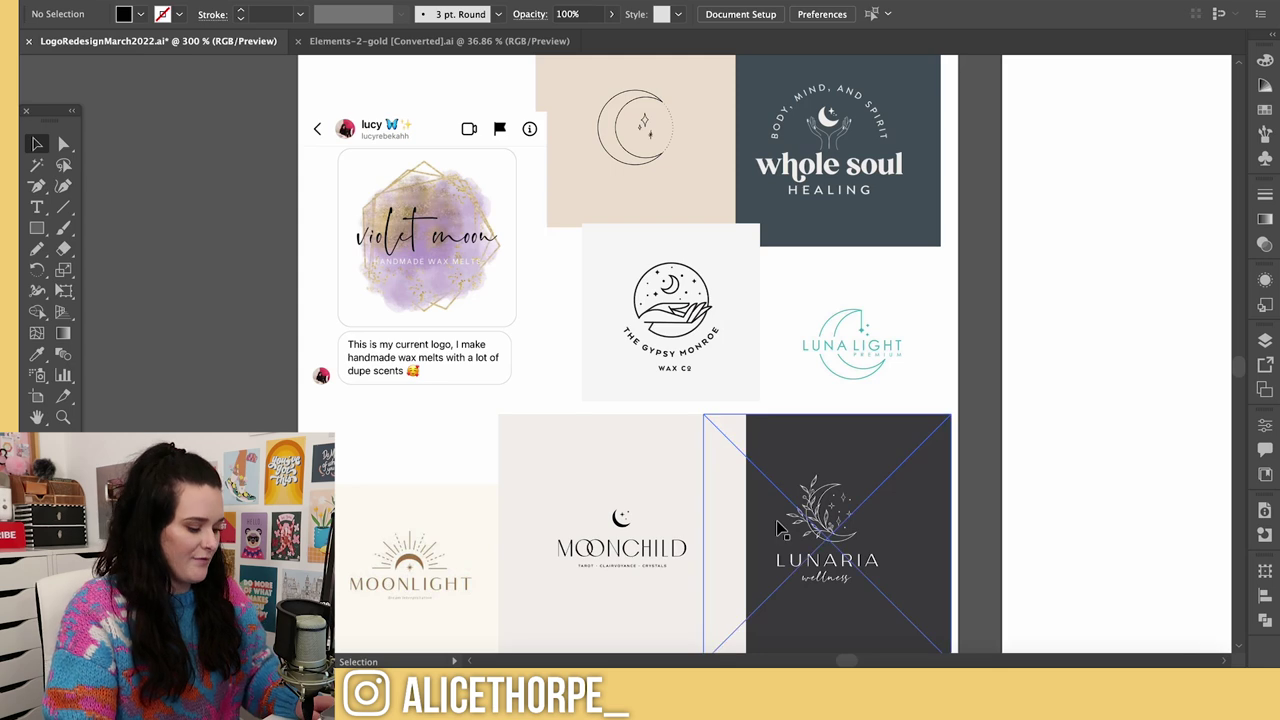
pyautogui.hotkey('ctrl', '-')
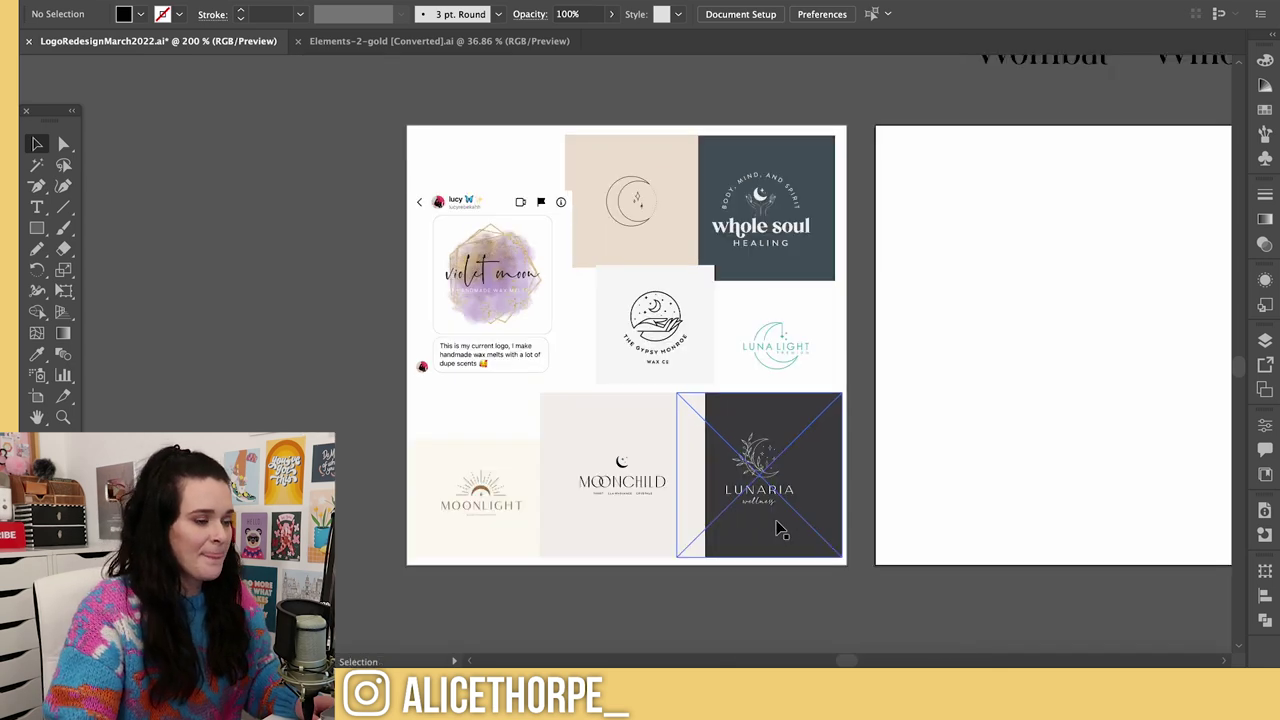
pyautogui.hscroll(5, 776, 521)
pyautogui.hscroll(6, 778, 530)
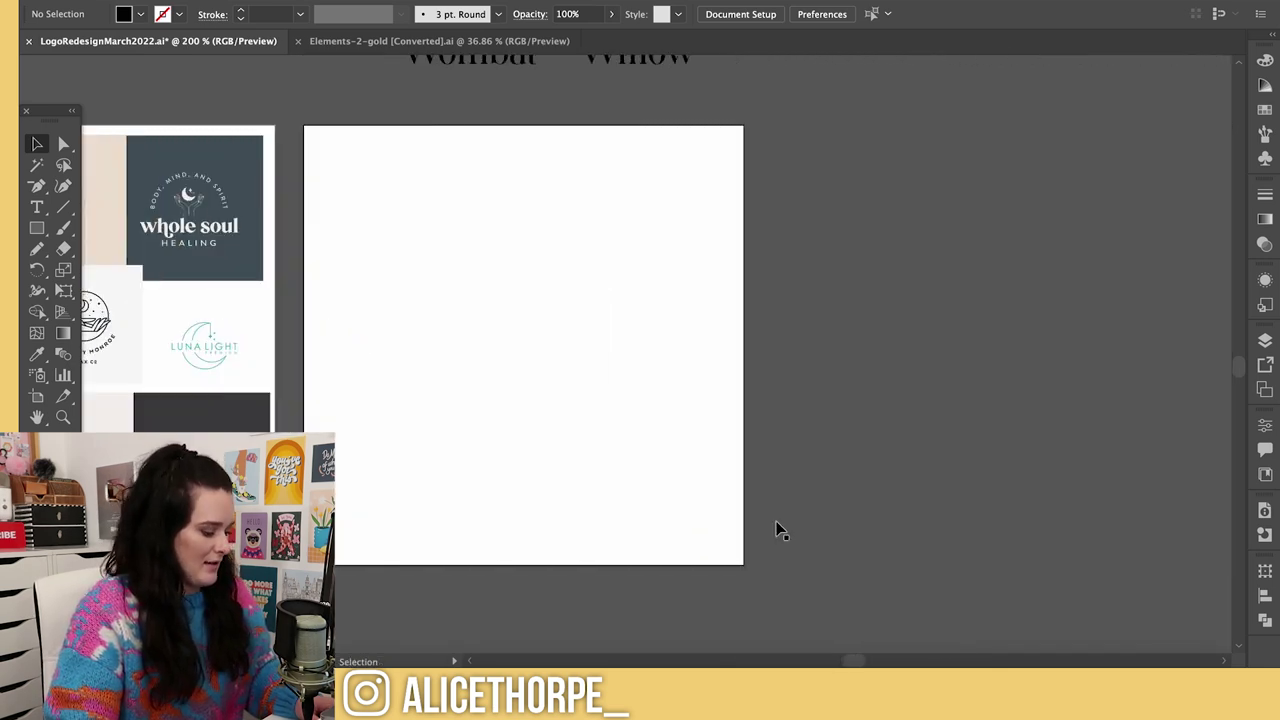
pyautogui.hotkey('ctrl', 'v')
pyautogui.moveTo(256, 360); pyautogui.dragTo(805, 217)
# - Recolour the sunburst moon black by sampling the Wombat lettering above the artboard
pyautogui.scroll(2, 360, 190)
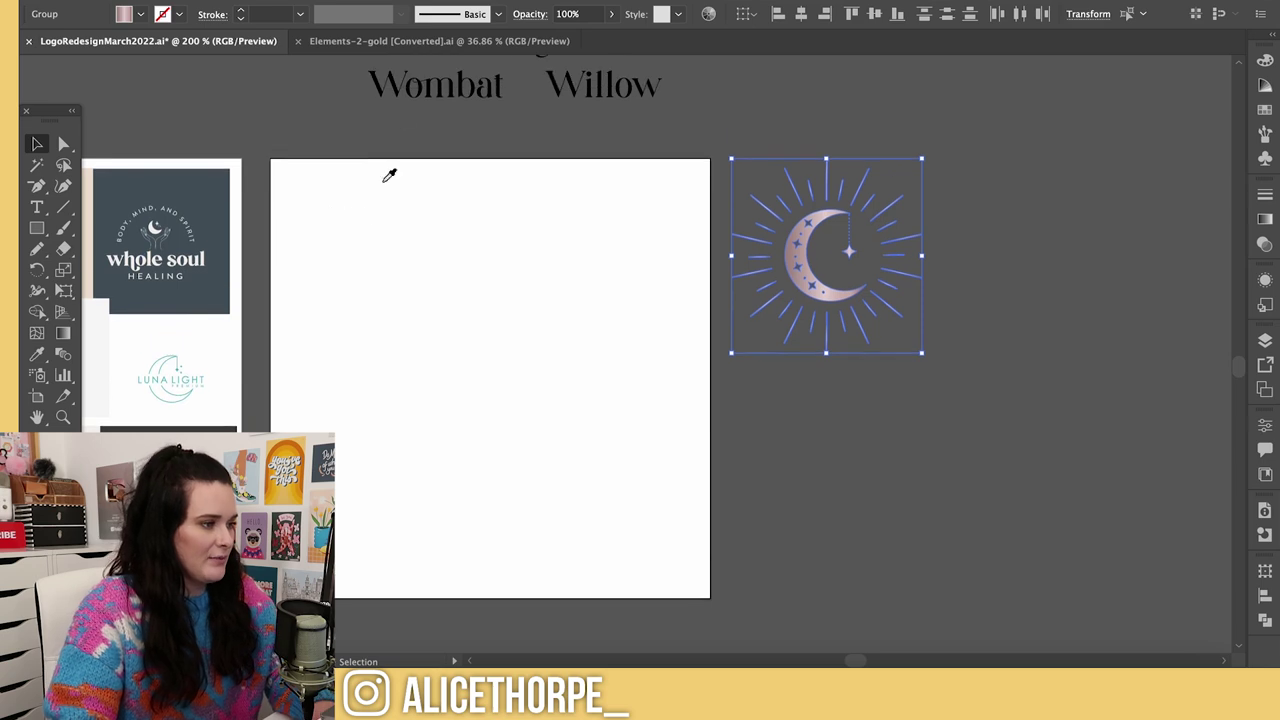
pyautogui.press('i')
pyautogui.click(386, 86)
pyautogui.press('v')
pyautogui.click(1036, 460)
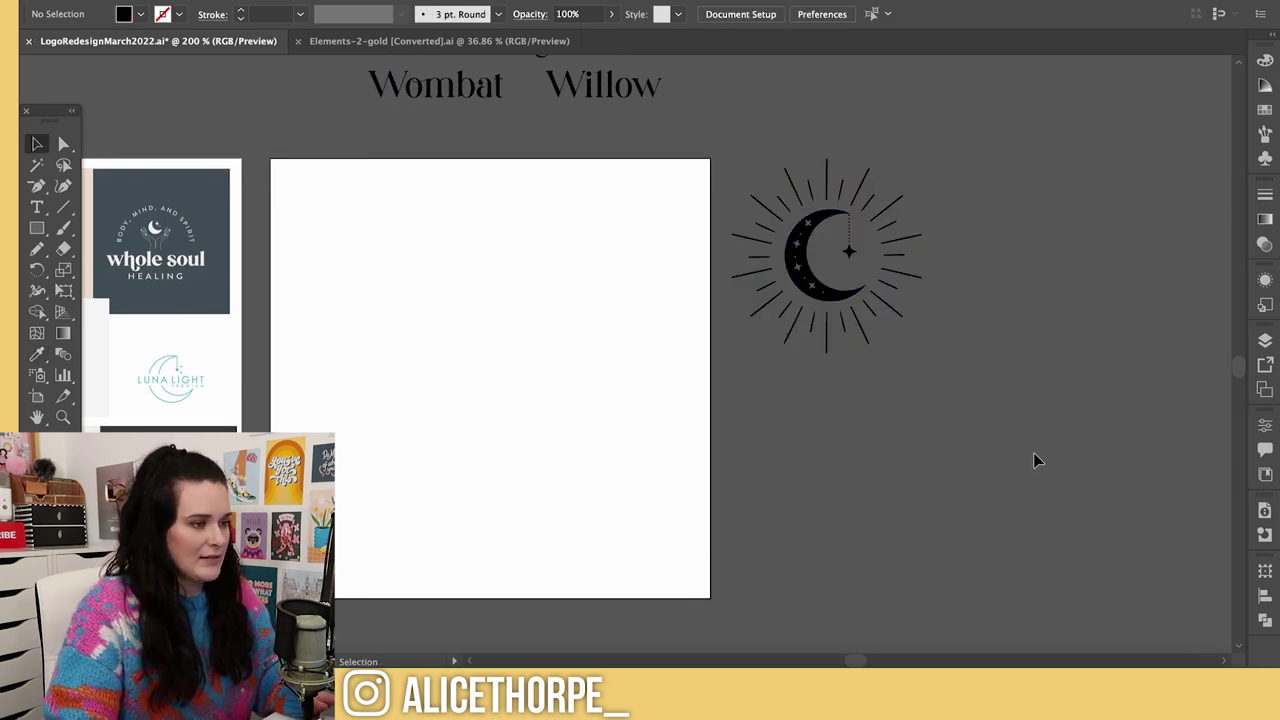
# - Return to the gold elements sheet, clear its selection, and open Boho_Moon.ai with the thick hanging-crystal crescent selected
pyautogui.click(440, 41)
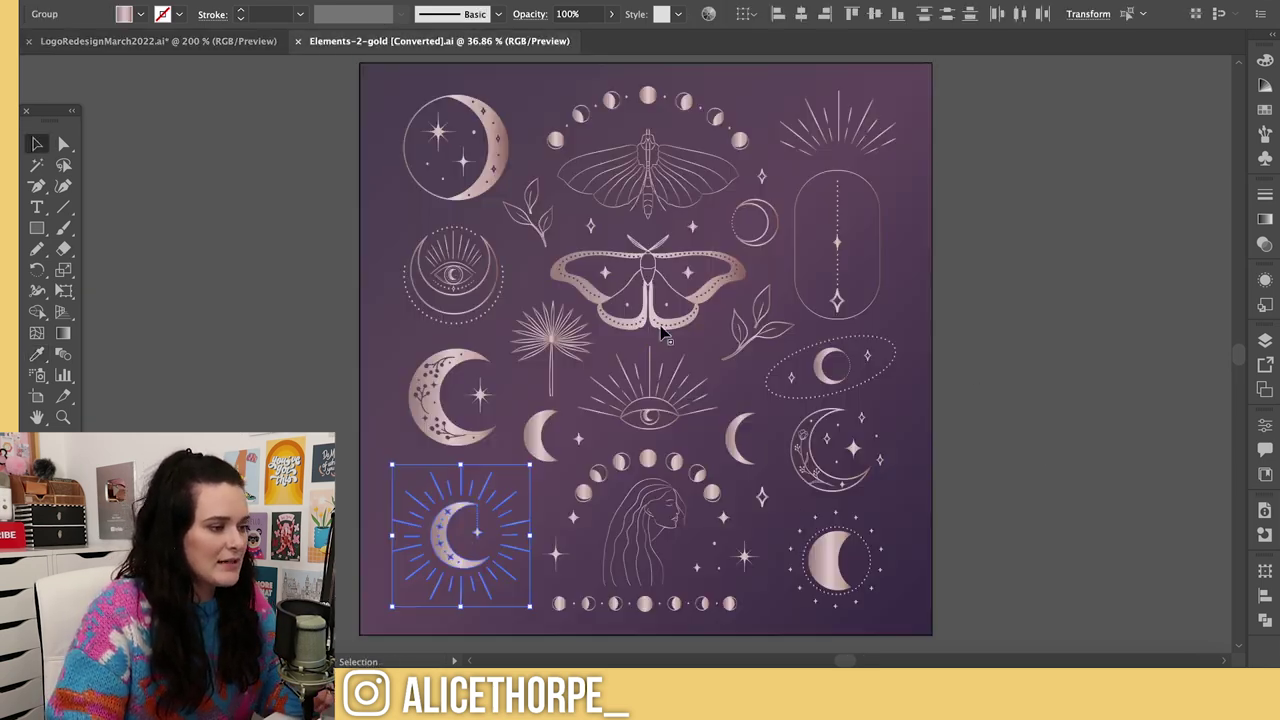
pyautogui.click(998, 492)
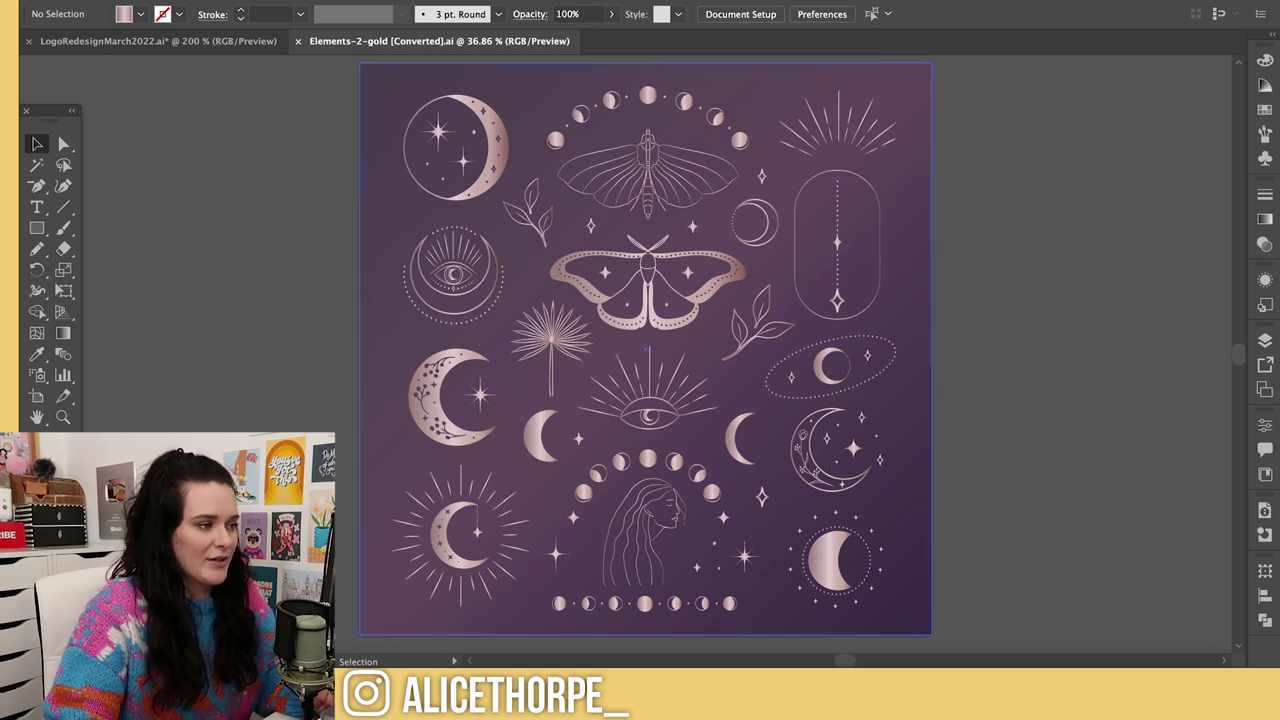
pyautogui.click(297, 108)
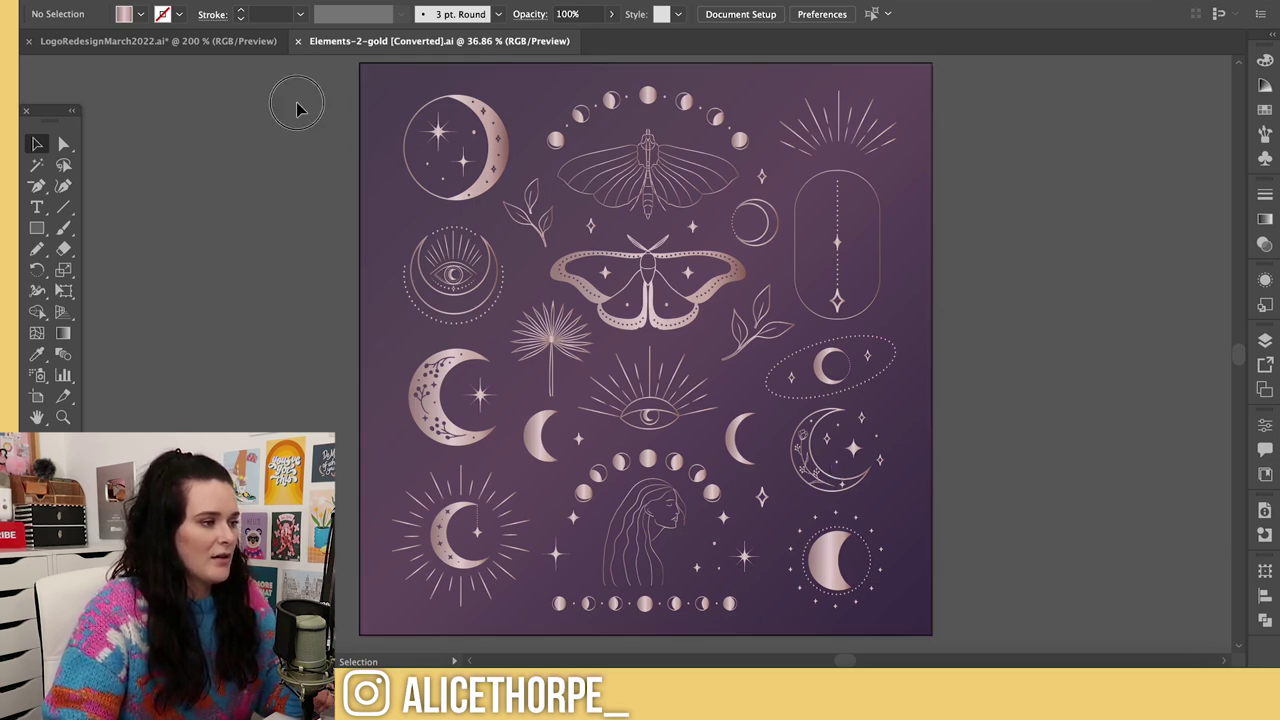
pyautogui.click(492, 190)
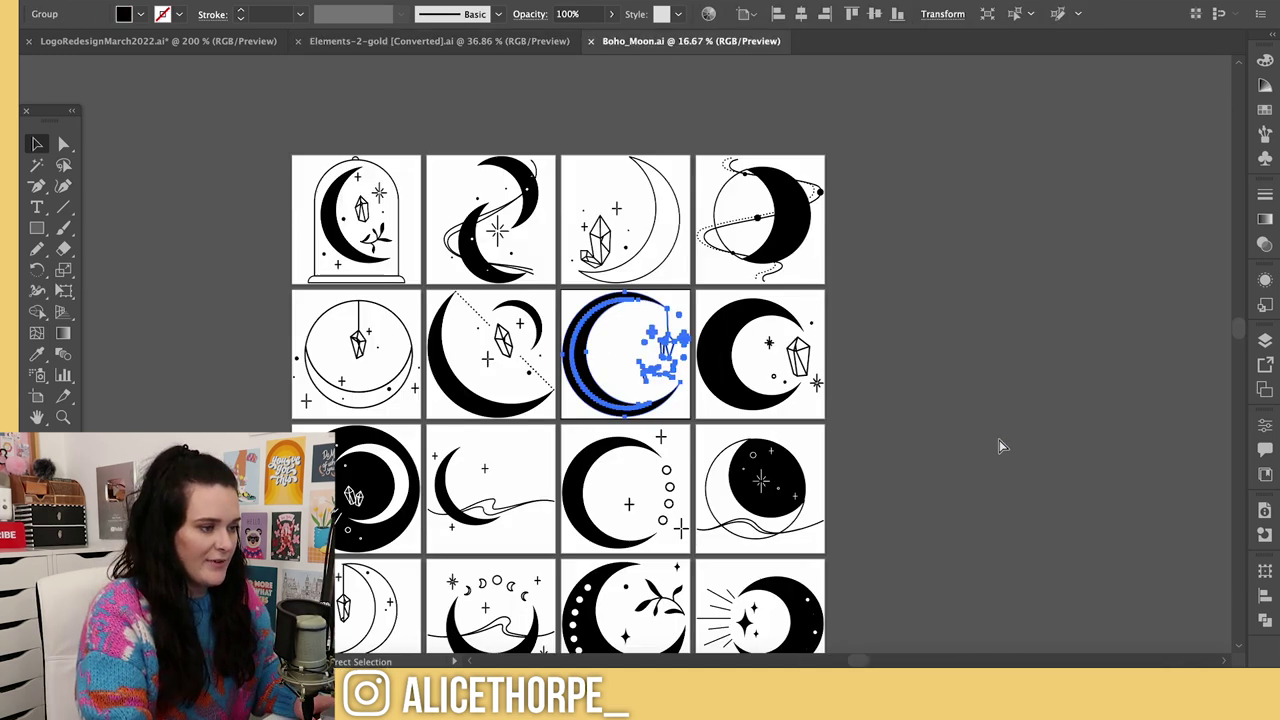
# - Clear the selection, browse the Boho_Moon.ai sheet and select the thick crescent with the column of small circles
pyautogui.press('super+minus')
pyautogui.click(1085, 305)
pyautogui.scroll(-5, 846, 470)
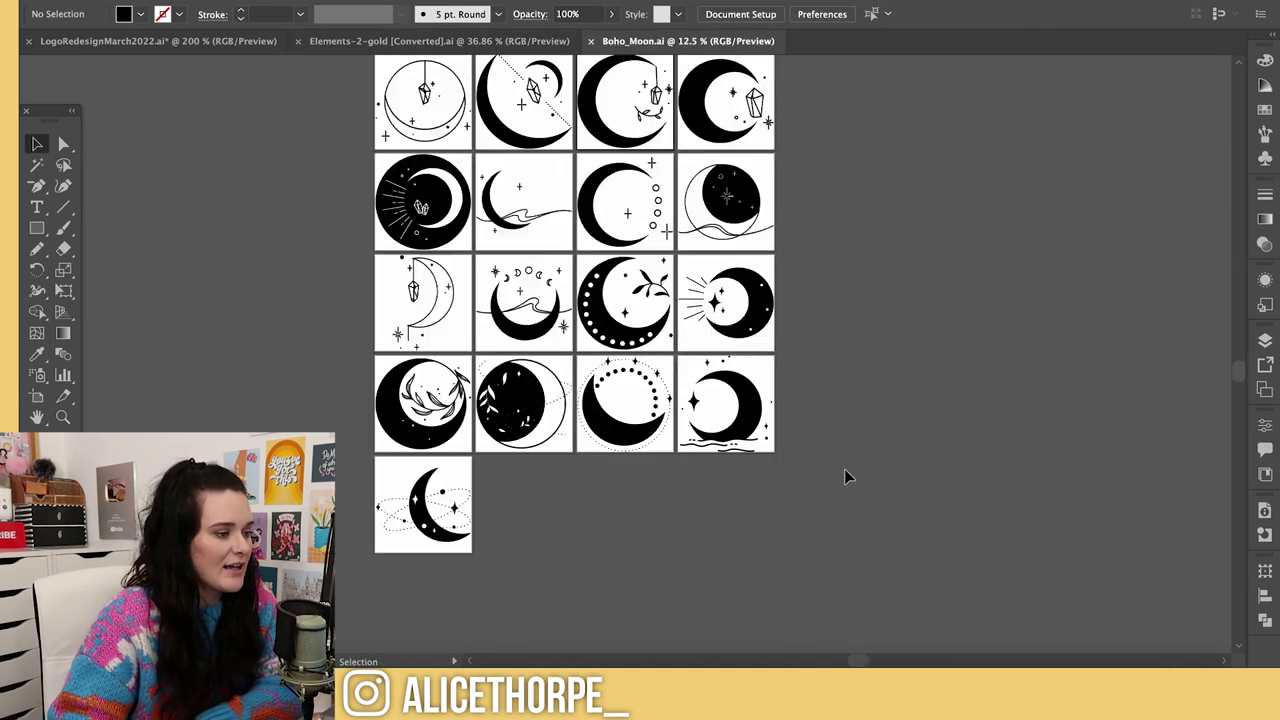
pyautogui.scroll(4, 851, 470)
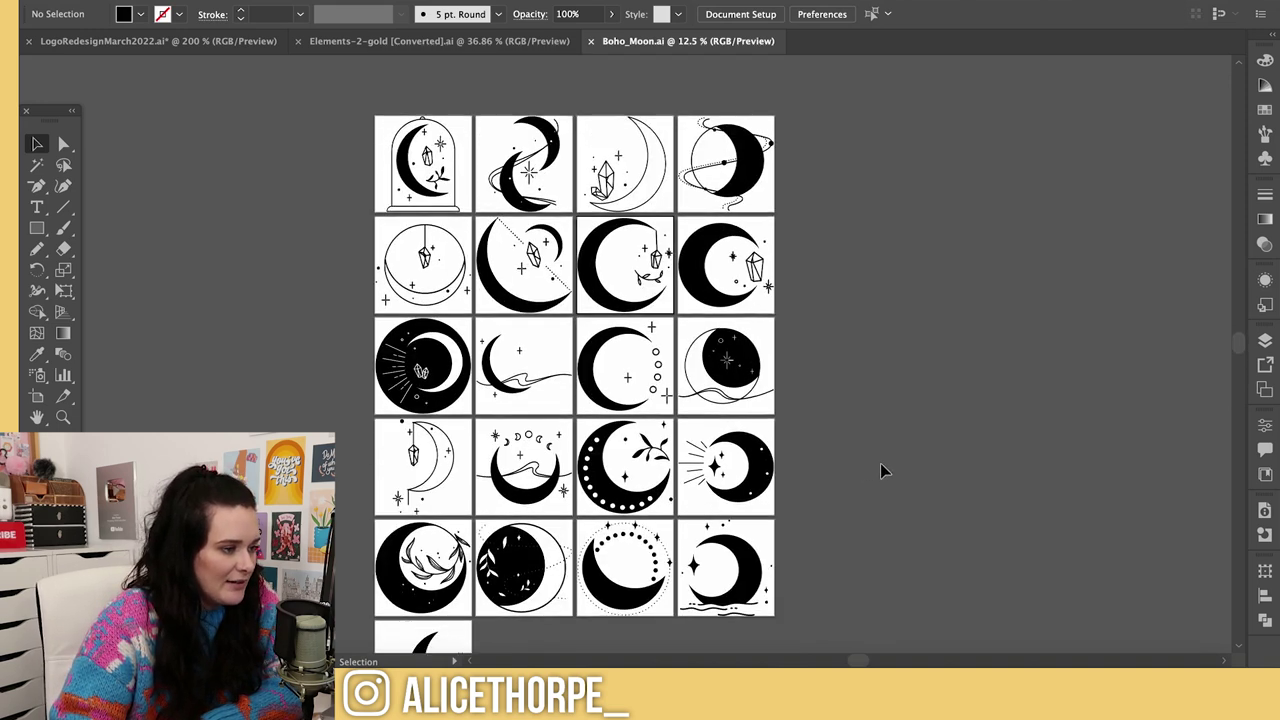
pyautogui.scroll(-1, 881, 463)
pyautogui.scroll(-1, 883, 464)
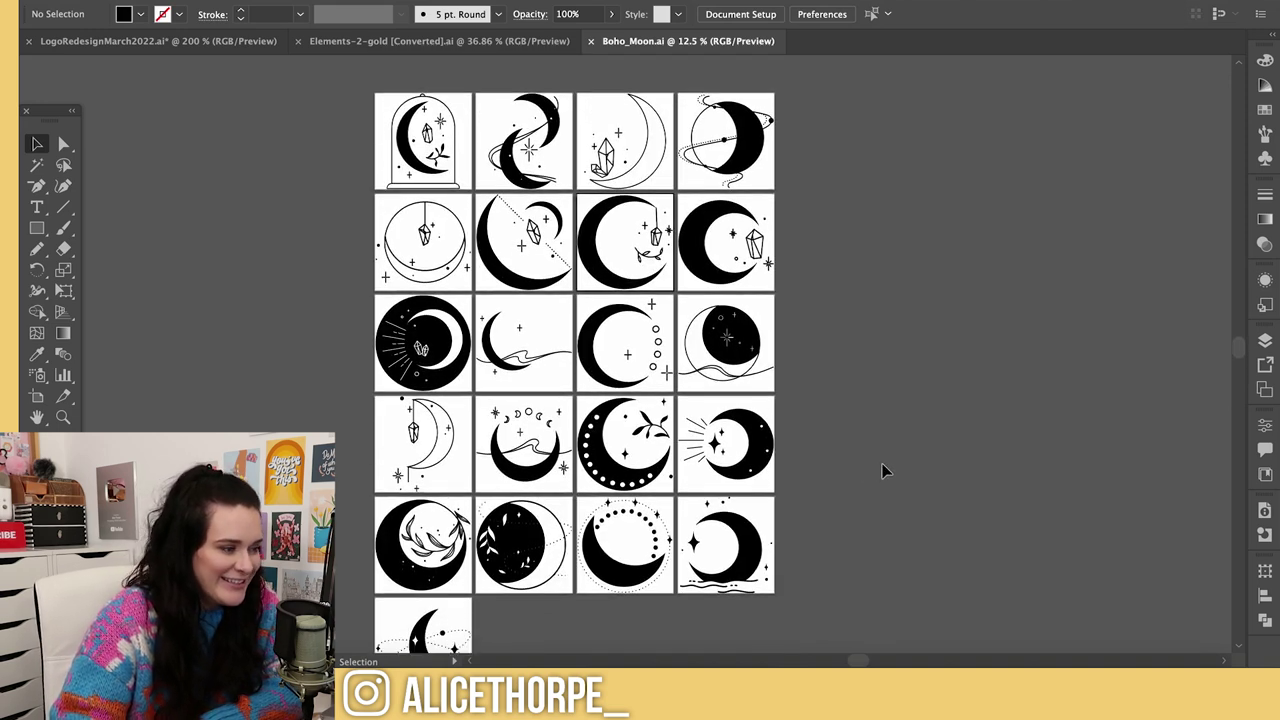
pyautogui.scroll(1, 882, 475)
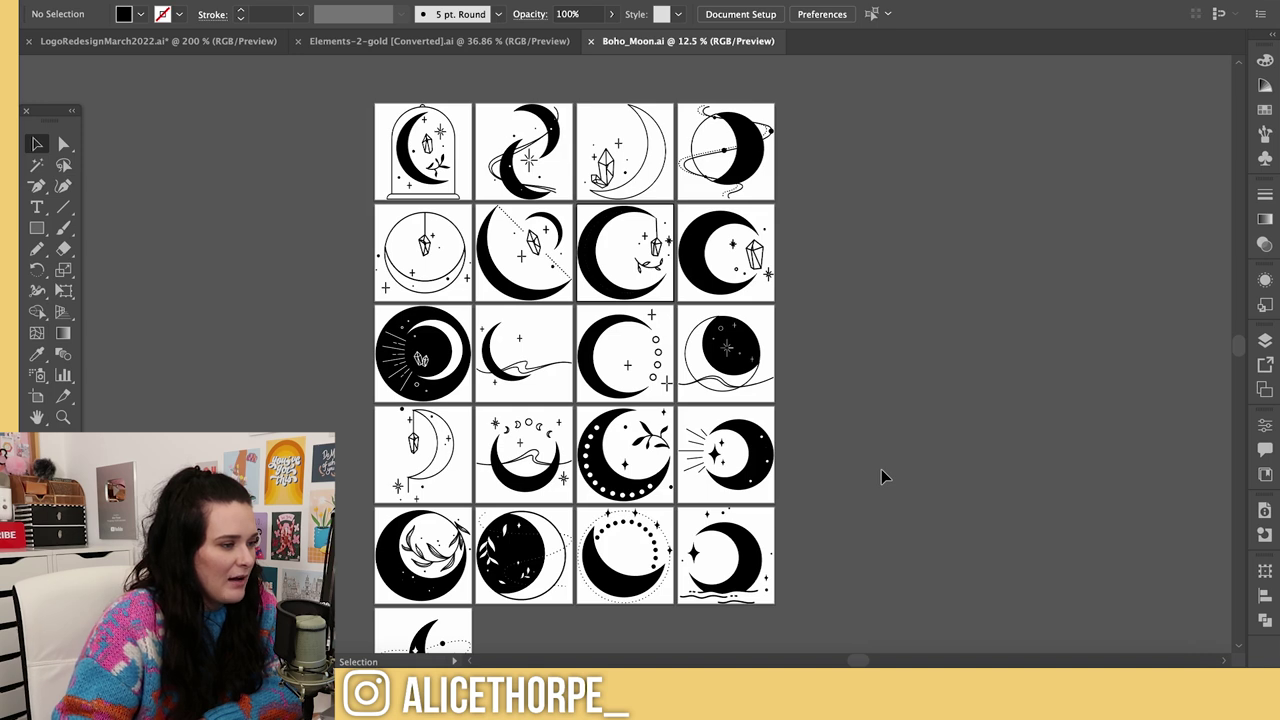
pyautogui.click(604, 327)
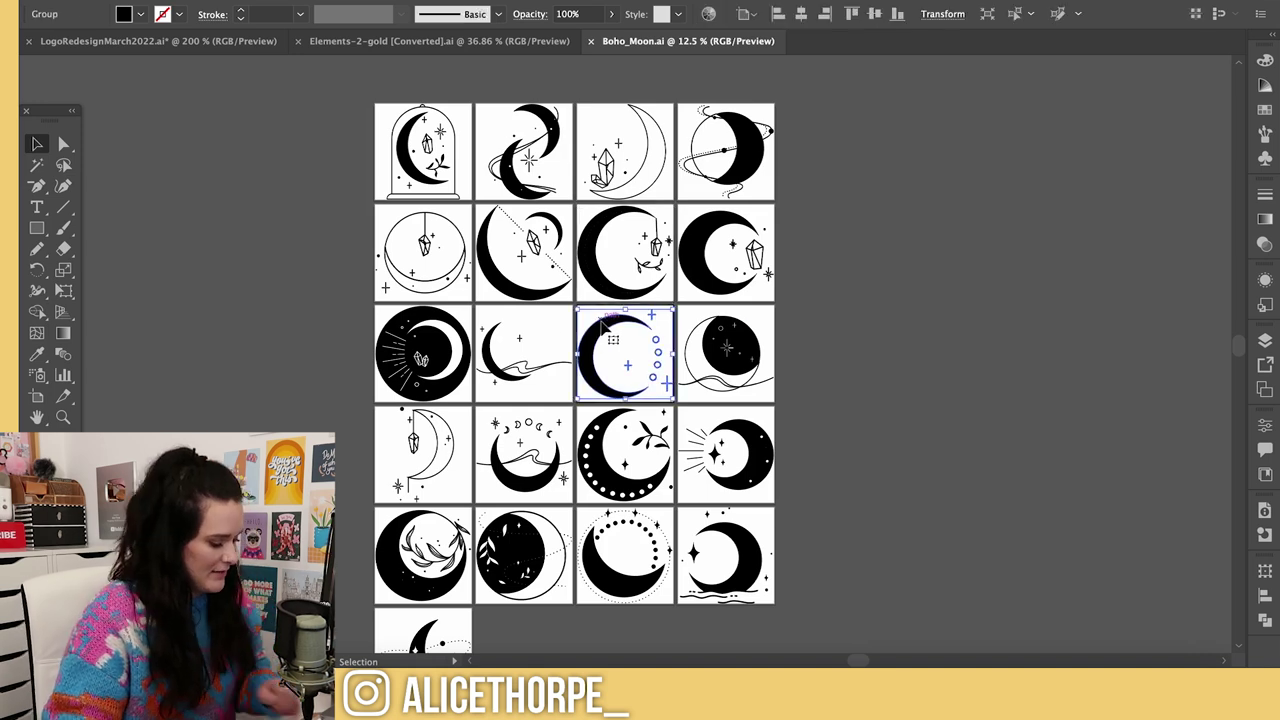
# - Switch to LogoRedesignMarch2022.ai, position the collected moon artwork outside the empty artboard's right edge, and clear the selection
pyautogui.press('a')
pyautogui.click(140, 42)
pyautogui.press('v')
pyautogui.moveTo(1080, 560); pyautogui.dragTo(971, 344)
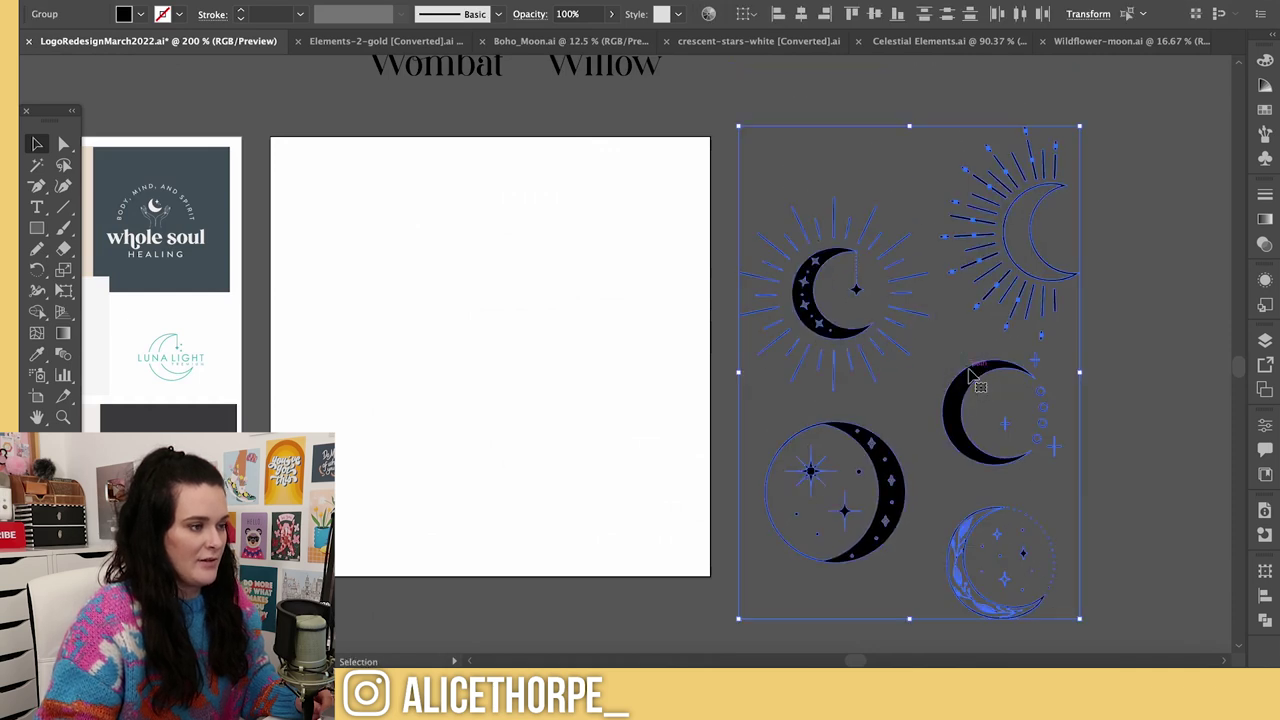
pyautogui.scroll(-3, 978, 377)
pyautogui.click(1175, 348)
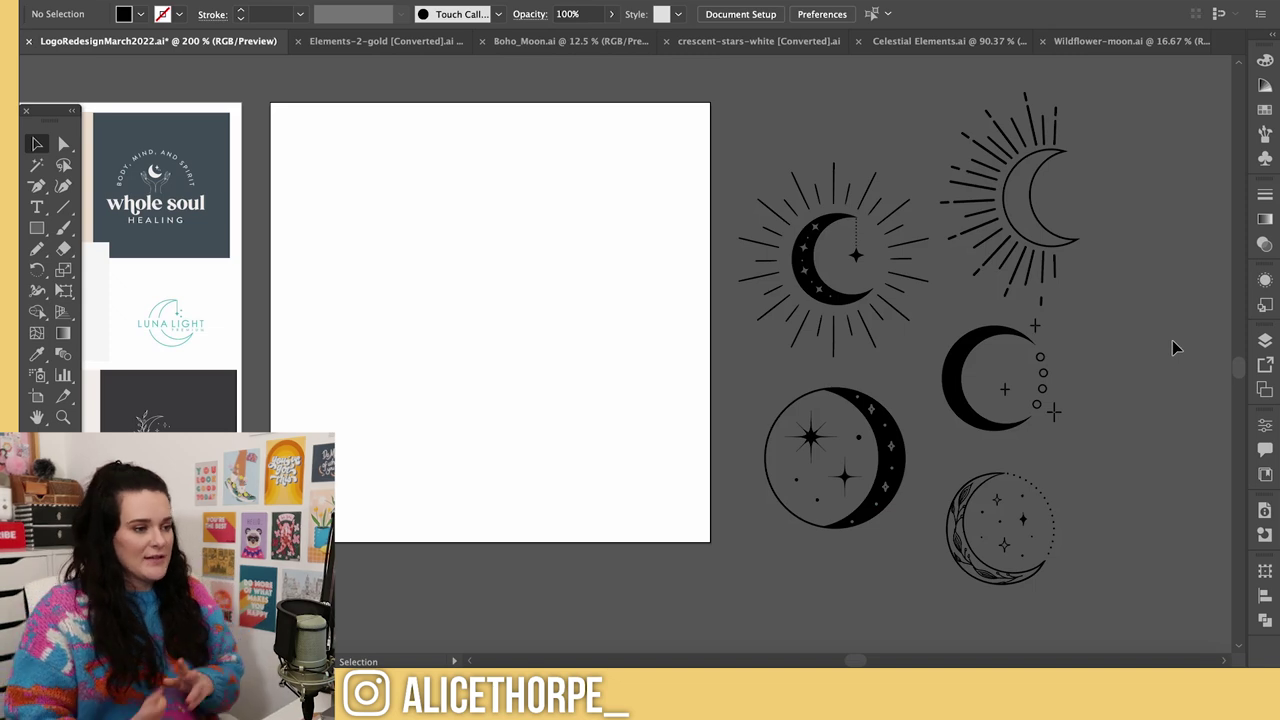
# - Add the text "Violet Moon" in Agenda Thin on the empty artboard and stack five copies of it
pyautogui.press('t')
pyautogui.click(375, 256)
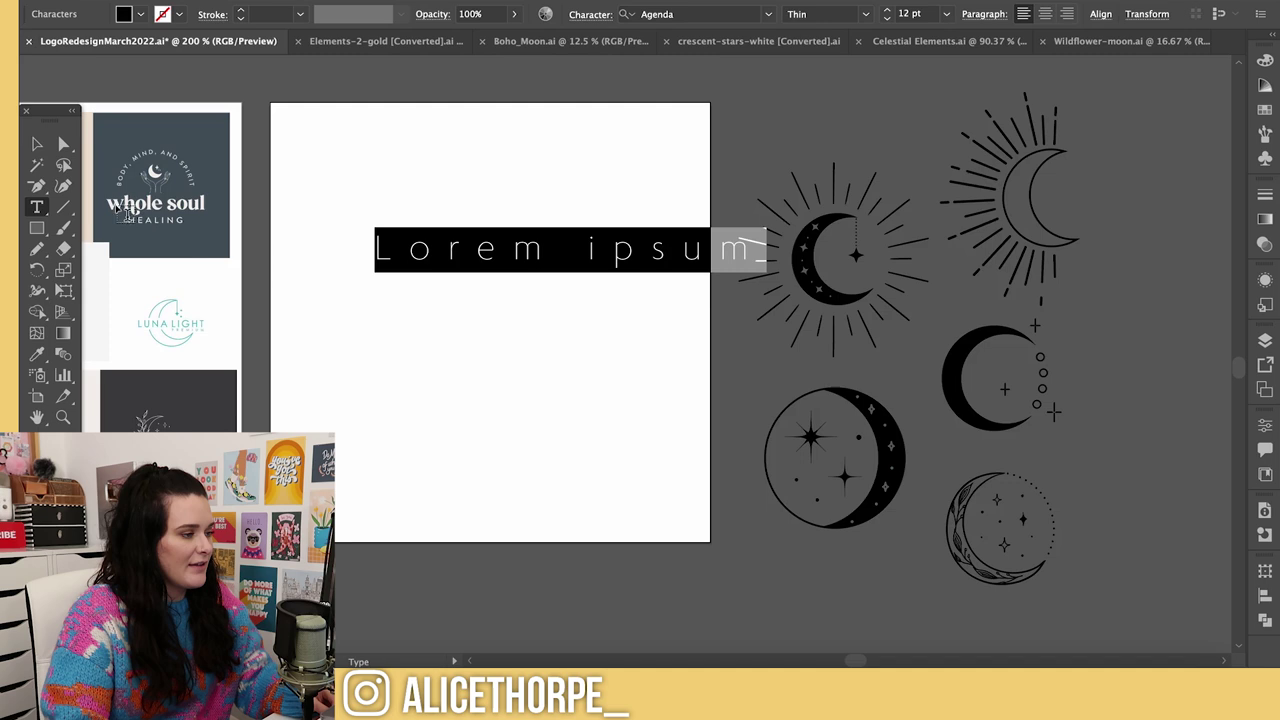
pyautogui.click(471, 250)
pyautogui.press('super+a')
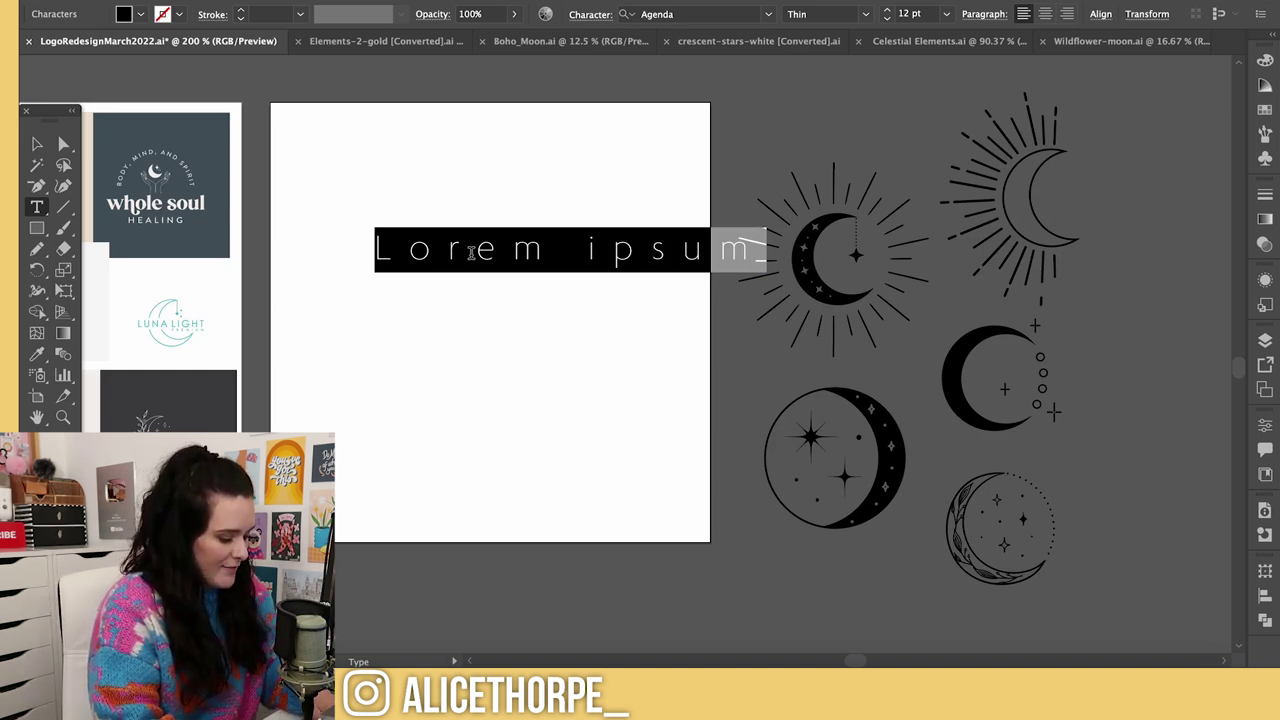
pyautogui.write('Violet Moon')
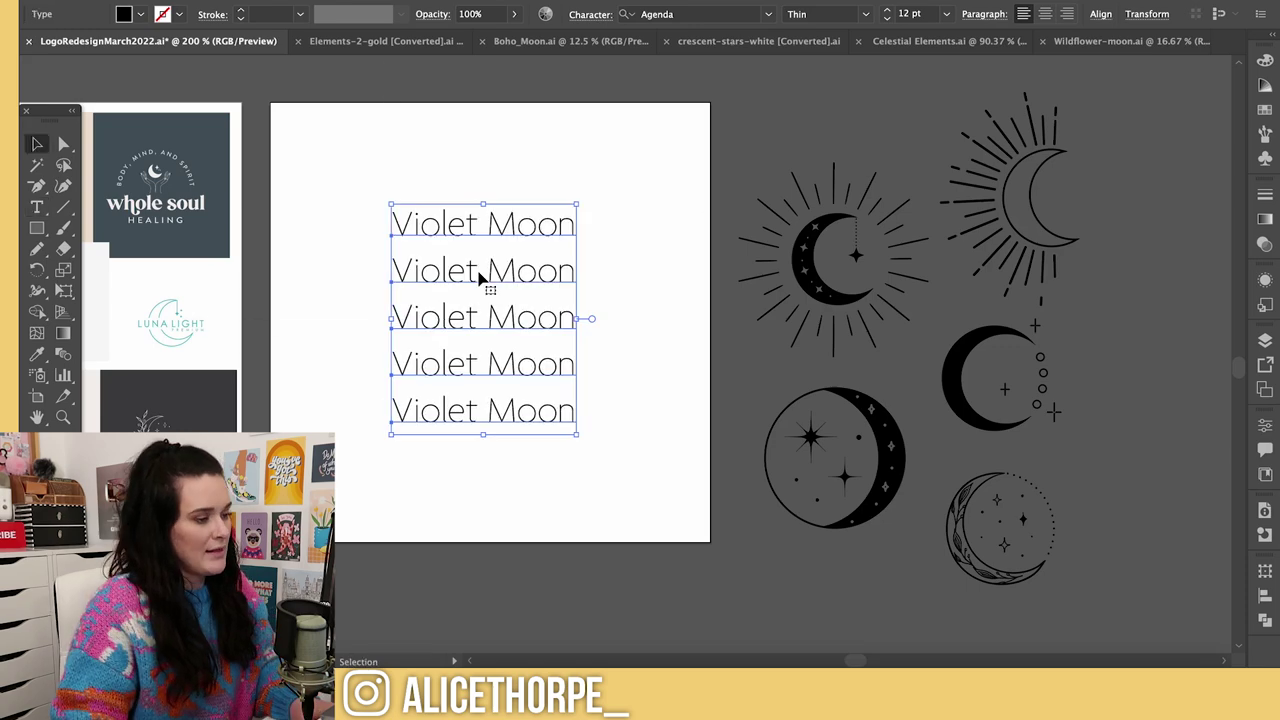
pyautogui.press('super+equal')
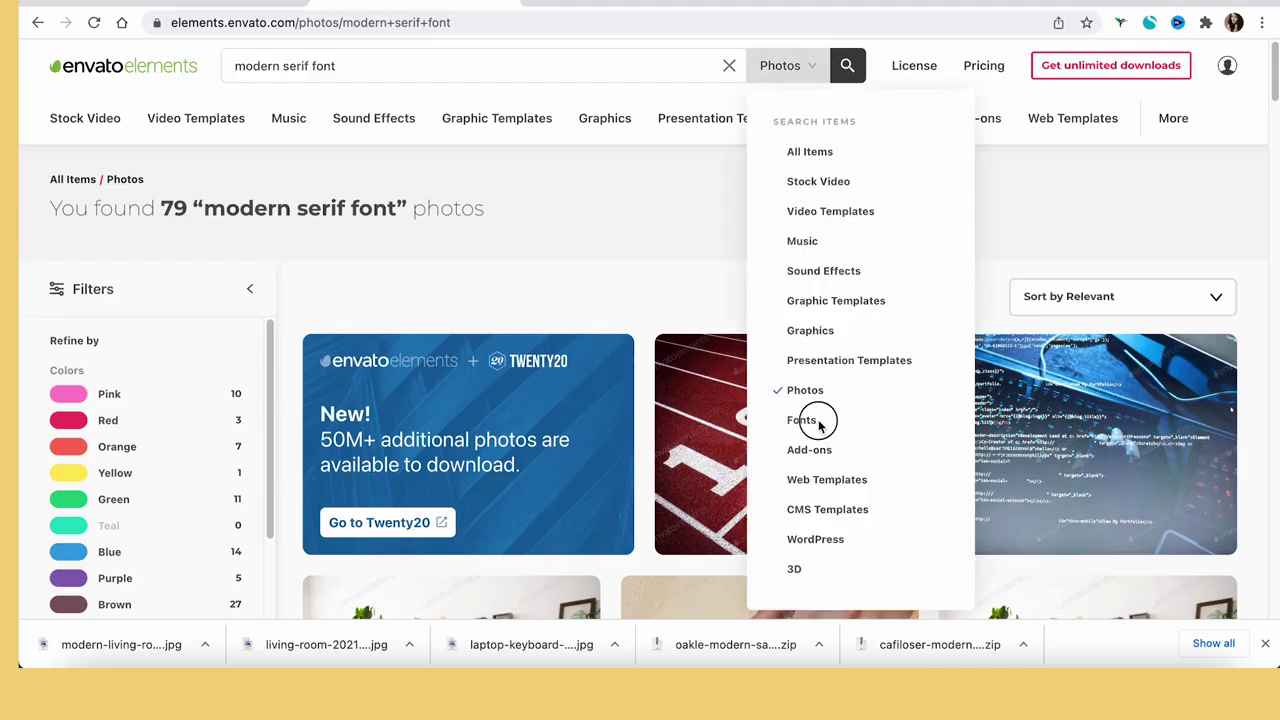
# - Switch to Envato Elements, restrict the "modern serif font" search to fonts and browse the typefaces
pyautogui.click(820, 420)
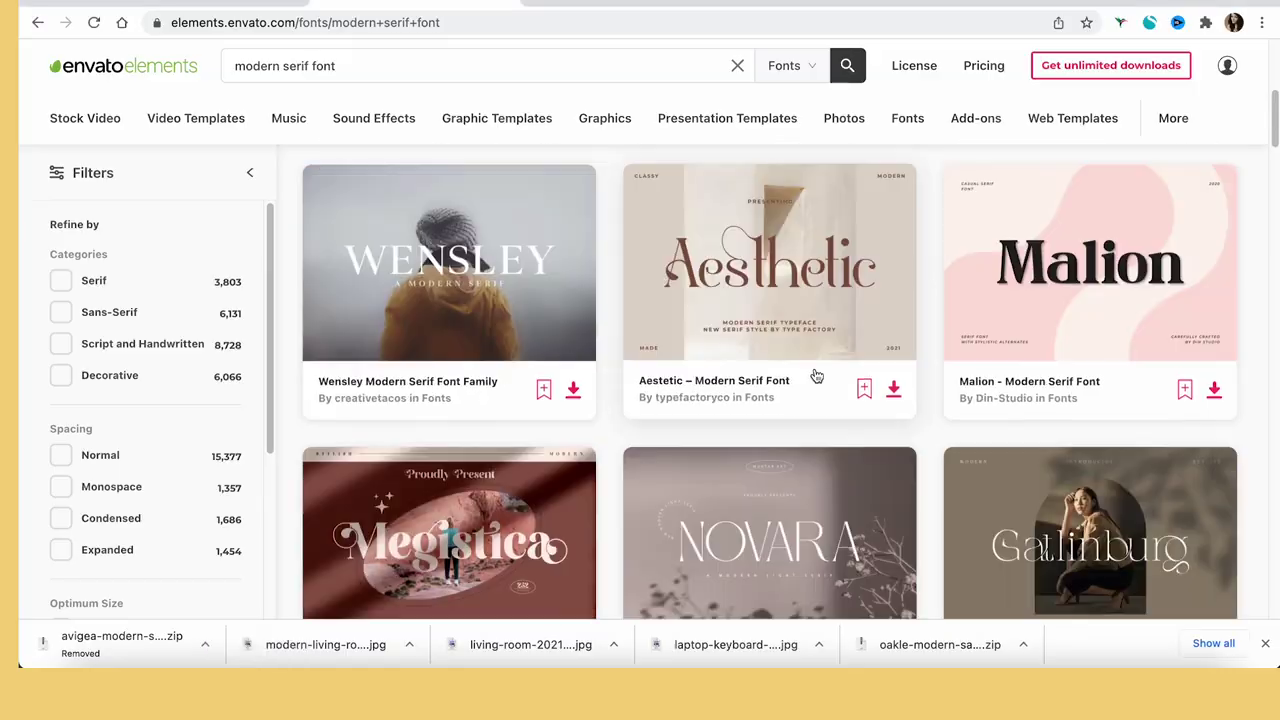
pyautogui.scroll(-5, 816, 376)
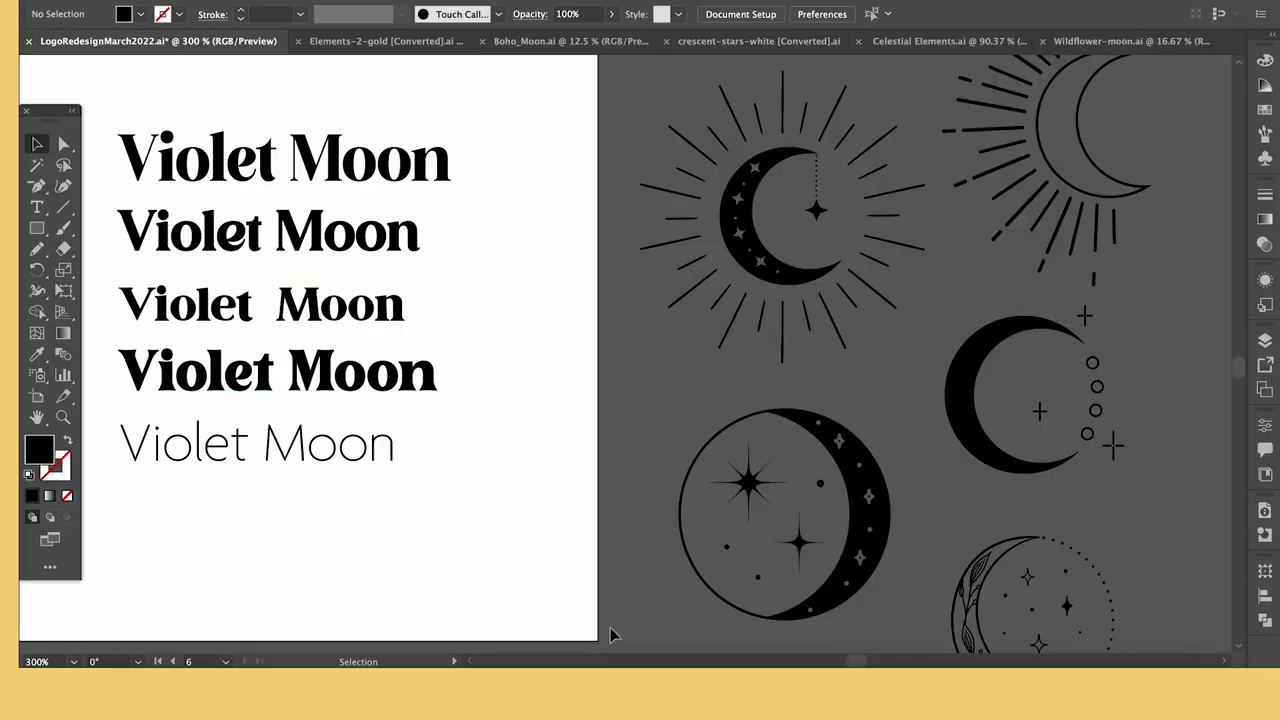
# - Return to the logo document and delete the "Violet Moon" sample set in the March font
pyautogui.hscroll(-5, 853, 662)
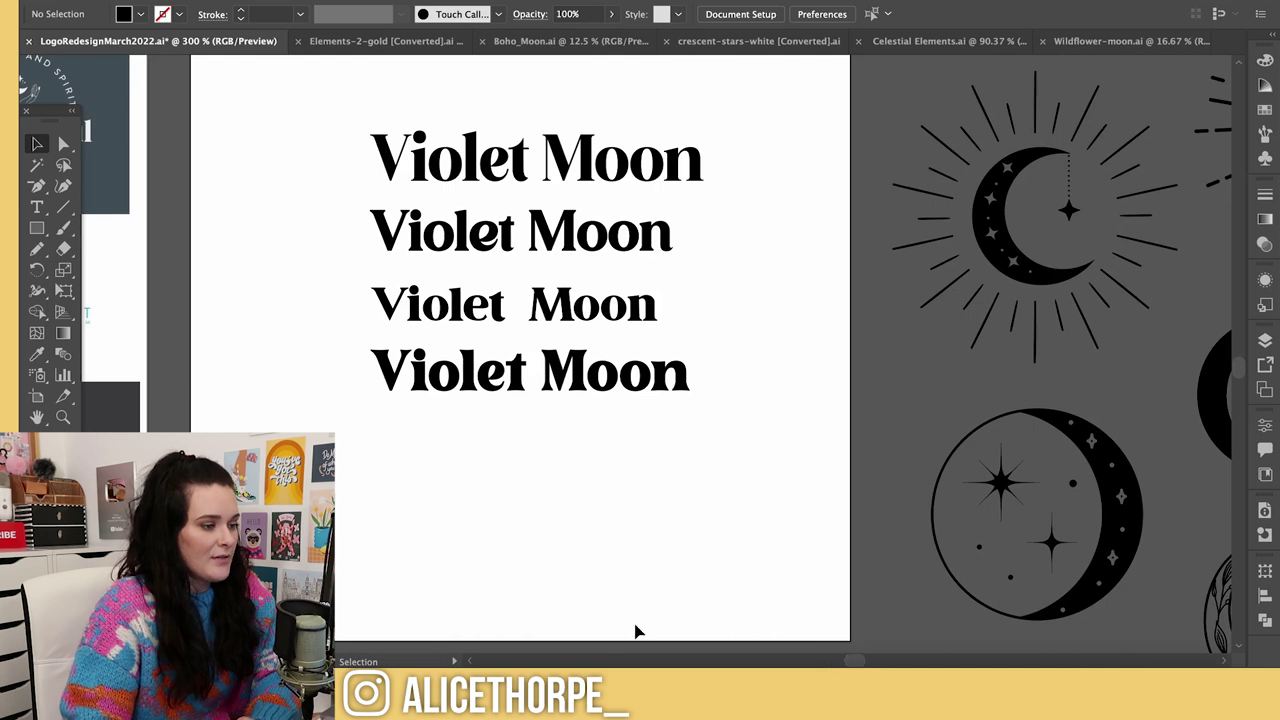
pyautogui.hscroll(-3, 858, 662)
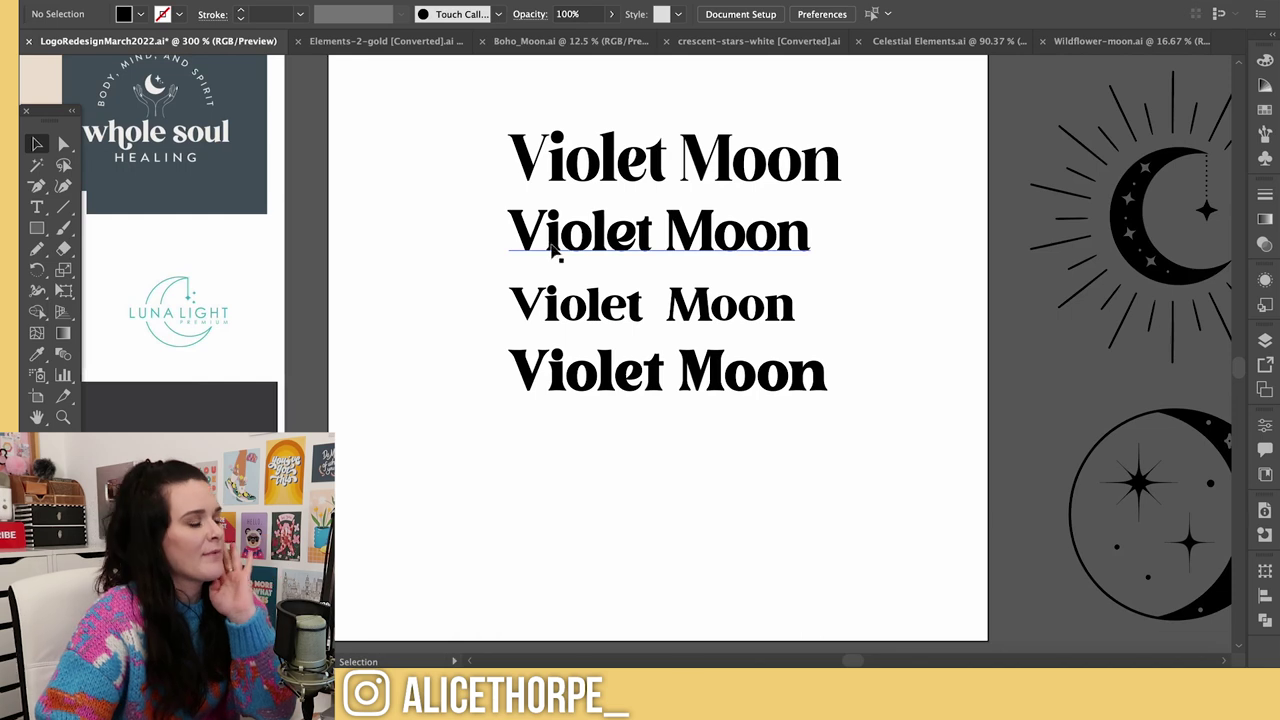
pyautogui.click(532, 316)
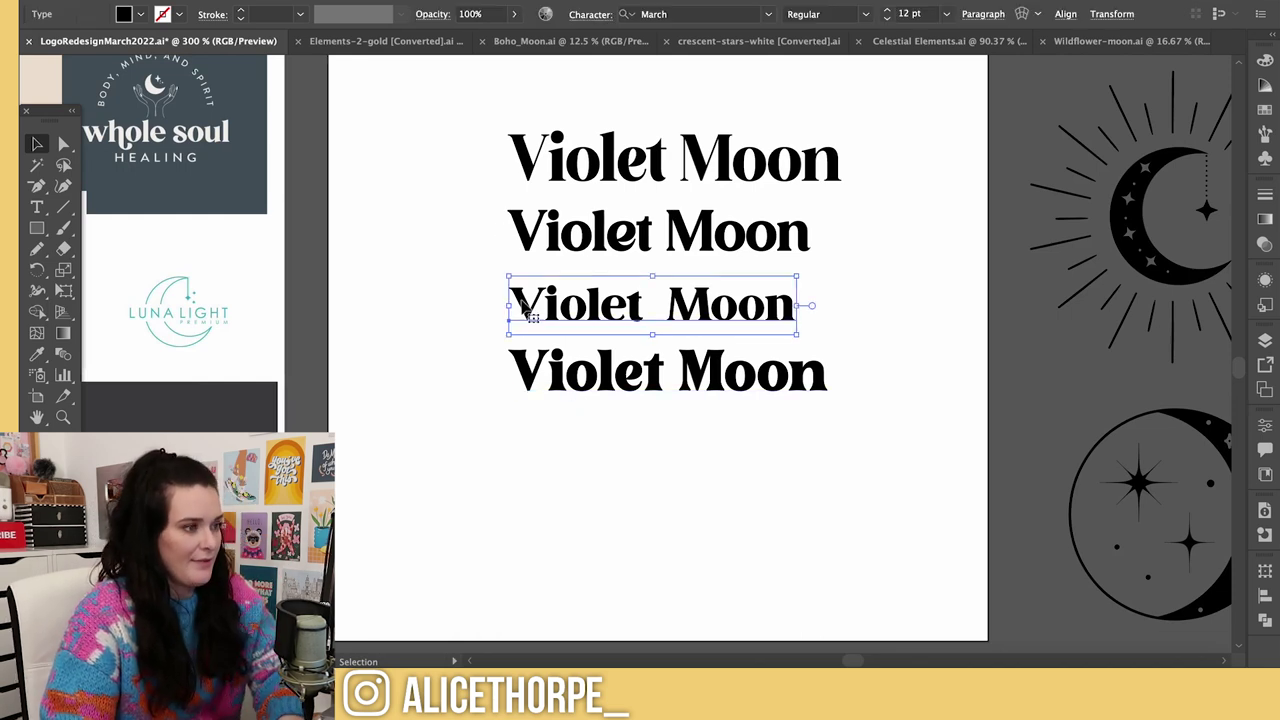
pyautogui.press('Delete')
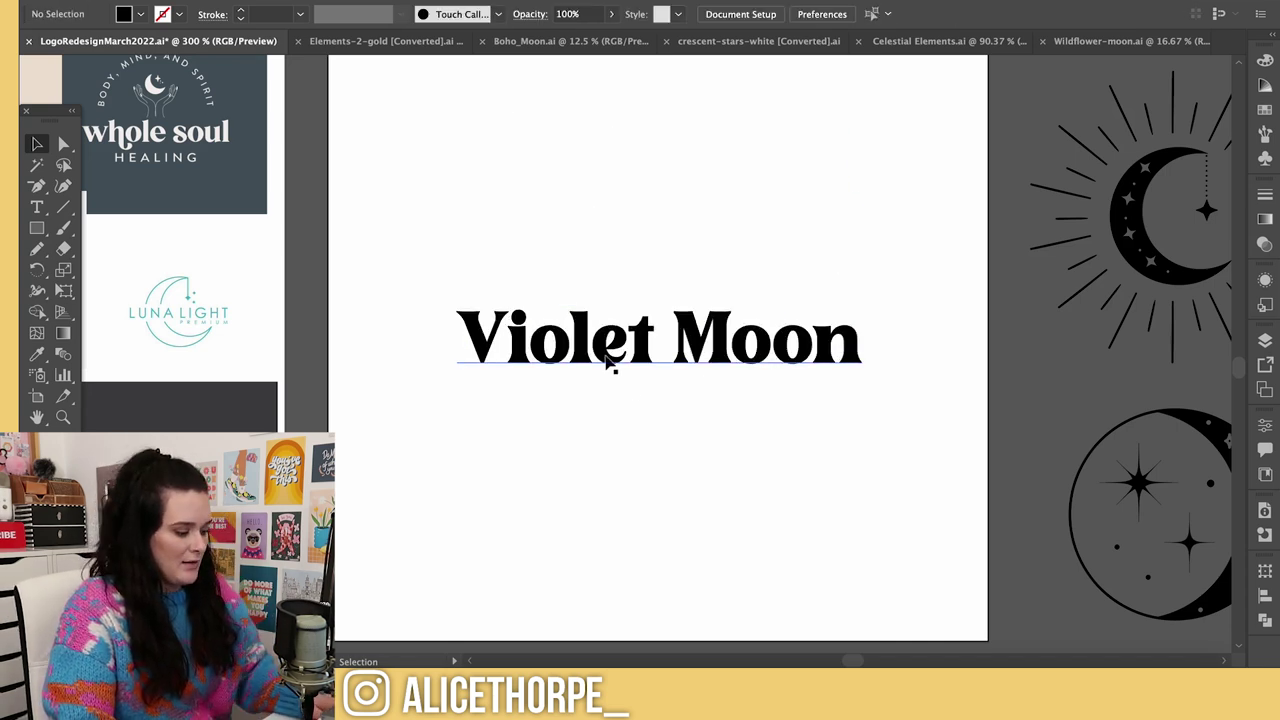
# - Replace the M of the Narifah "Violet Moon" wordmark with its swash alternate glyph
pyautogui.press('t')
pyautogui.moveTo(592, 340); pyautogui.dragTo(628, 340)
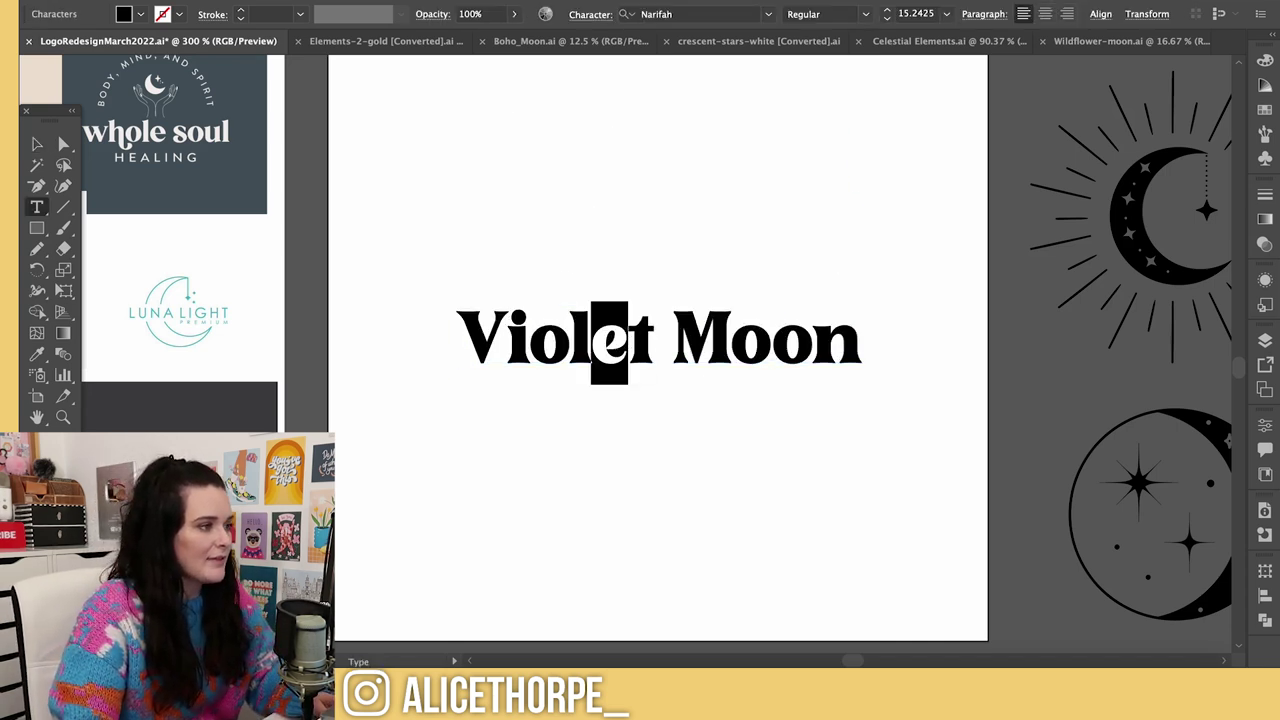
pyautogui.scroll(-2, 1035, 287)
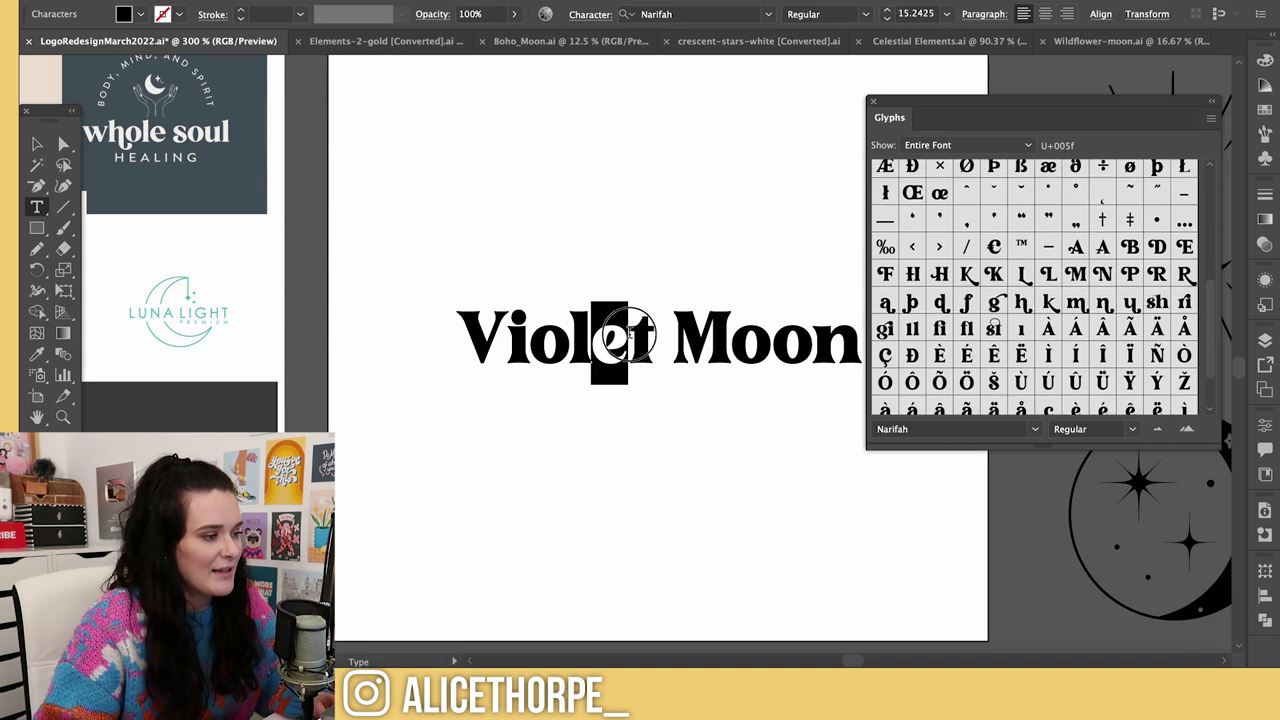
pyautogui.click(604, 336)
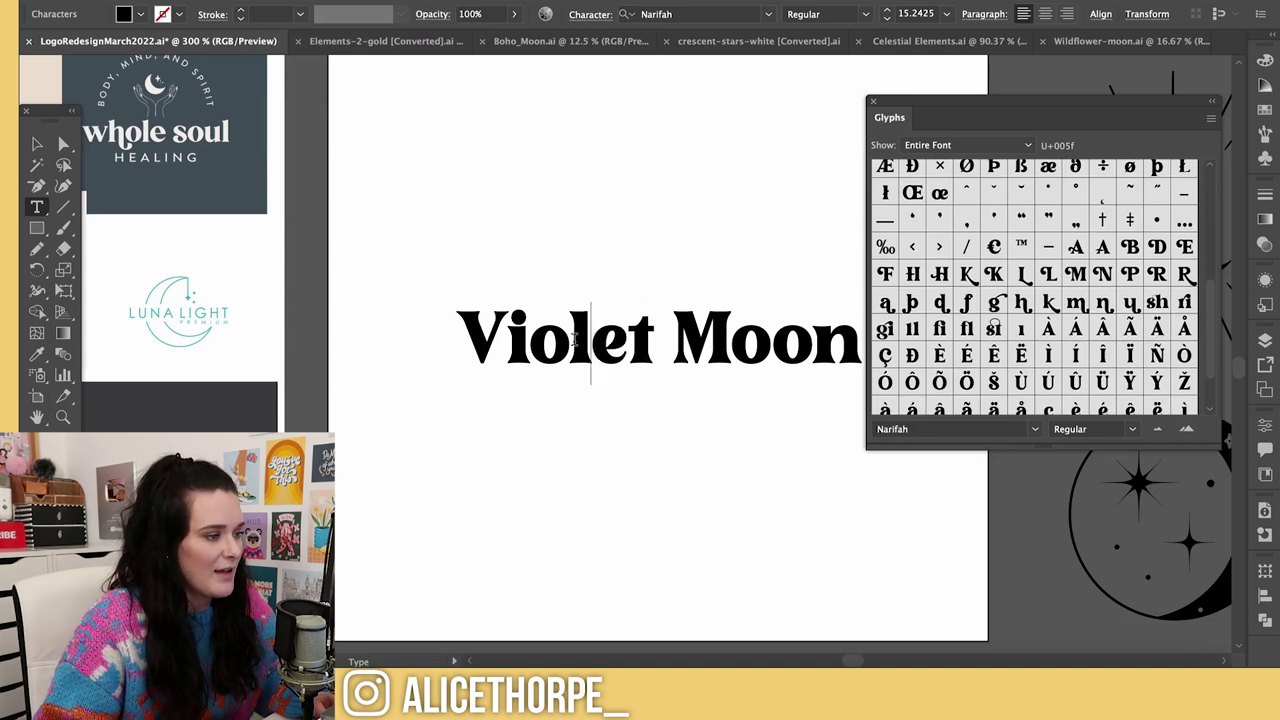
pyautogui.moveTo(507, 340); pyautogui.dragTo(731, 340)
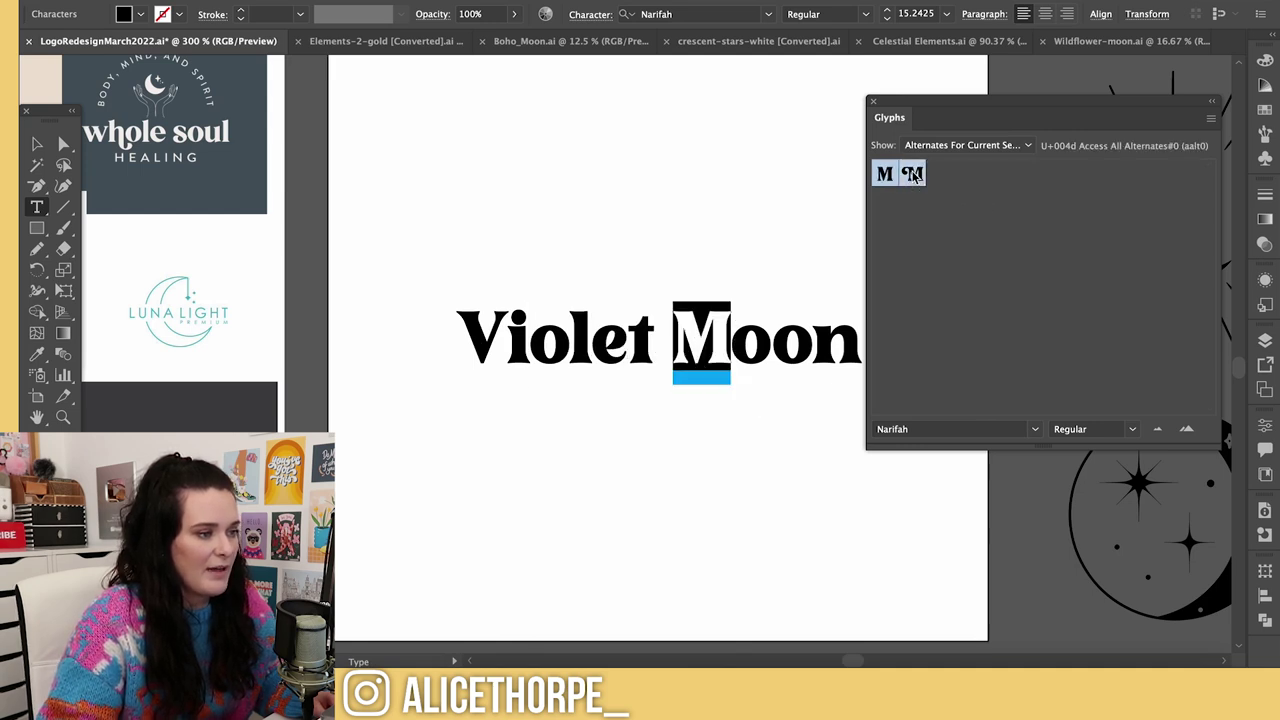
pyautogui.doubleClick(917, 175)
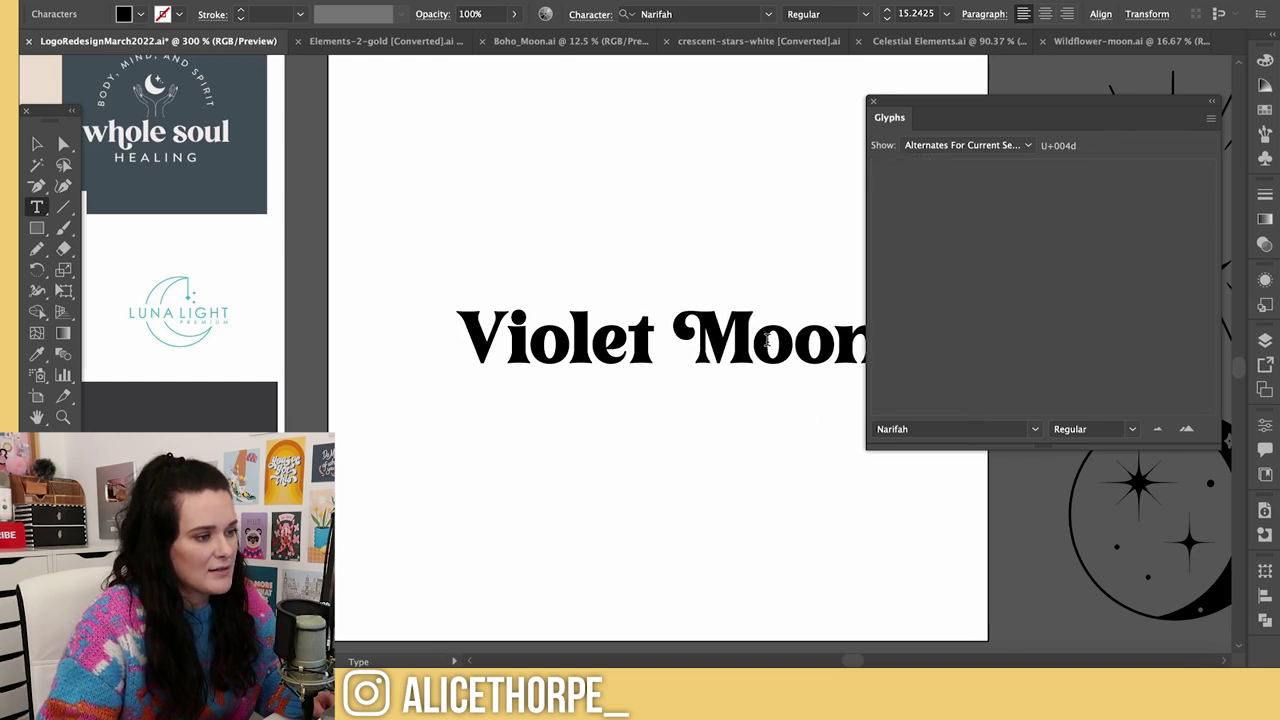
# - Replace the final n of "Moon" with its tailed alternate glyph and check the V for alternates
pyautogui.moveTo(834, 340); pyautogui.dragTo(866, 340)
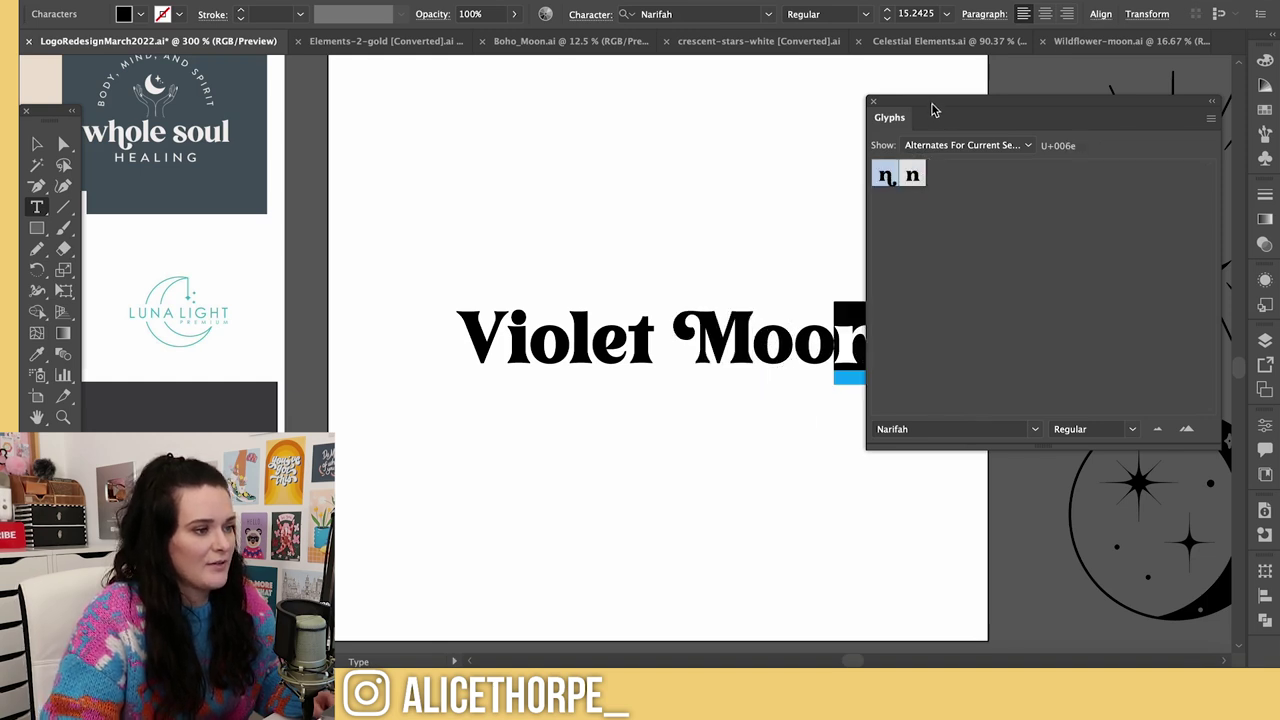
pyautogui.moveTo(932, 110); pyautogui.dragTo(1102, 112)
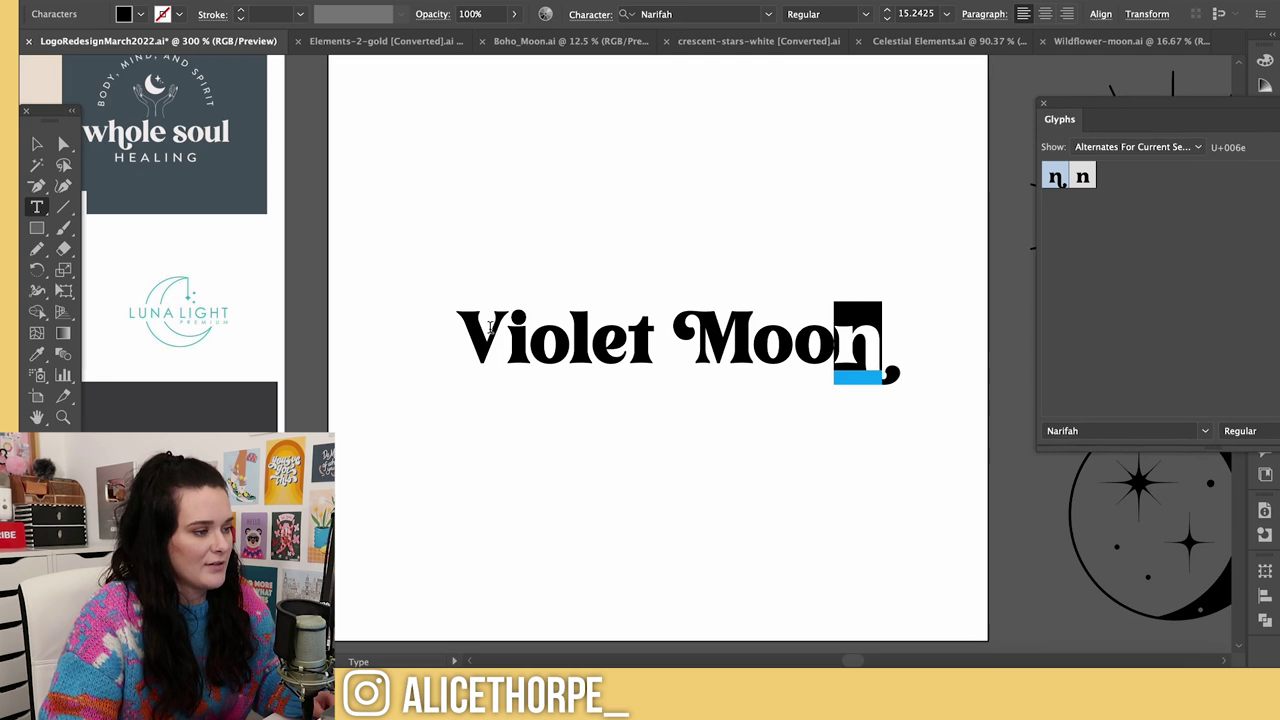
pyautogui.moveTo(490, 330); pyautogui.dragTo(457, 335)
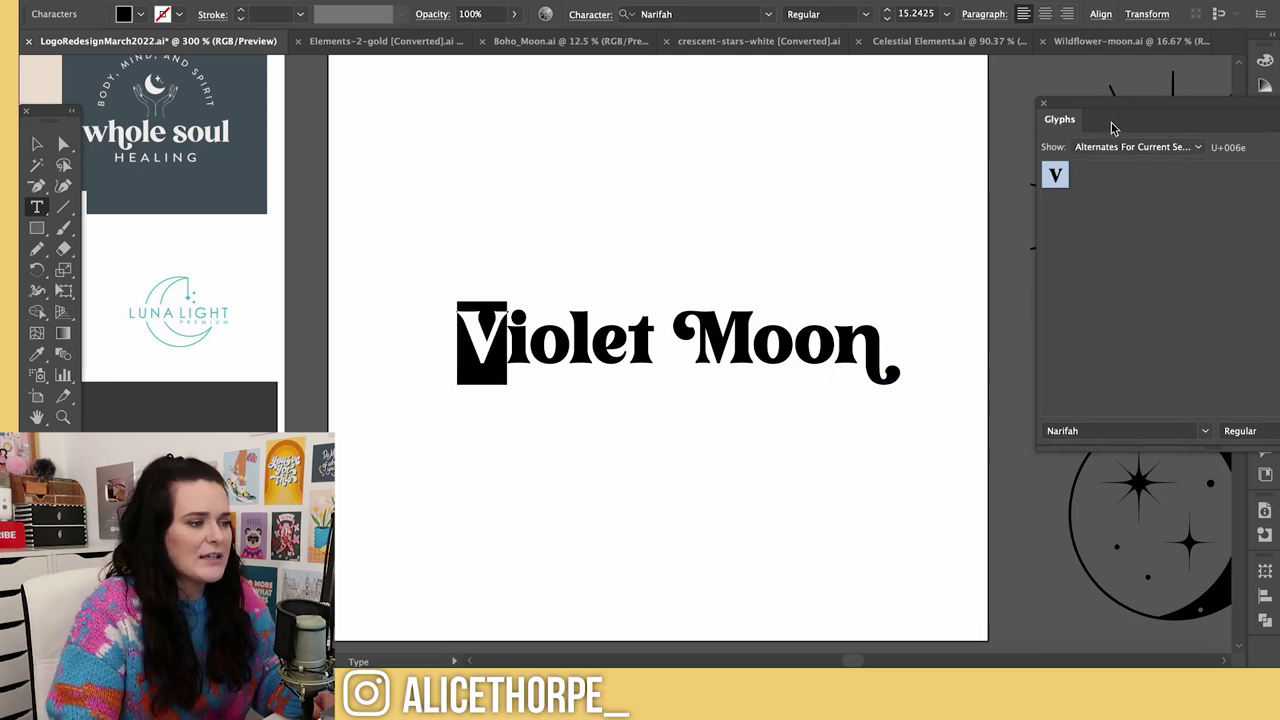
pyautogui.moveTo(1102, 106); pyautogui.dragTo(748, 89)
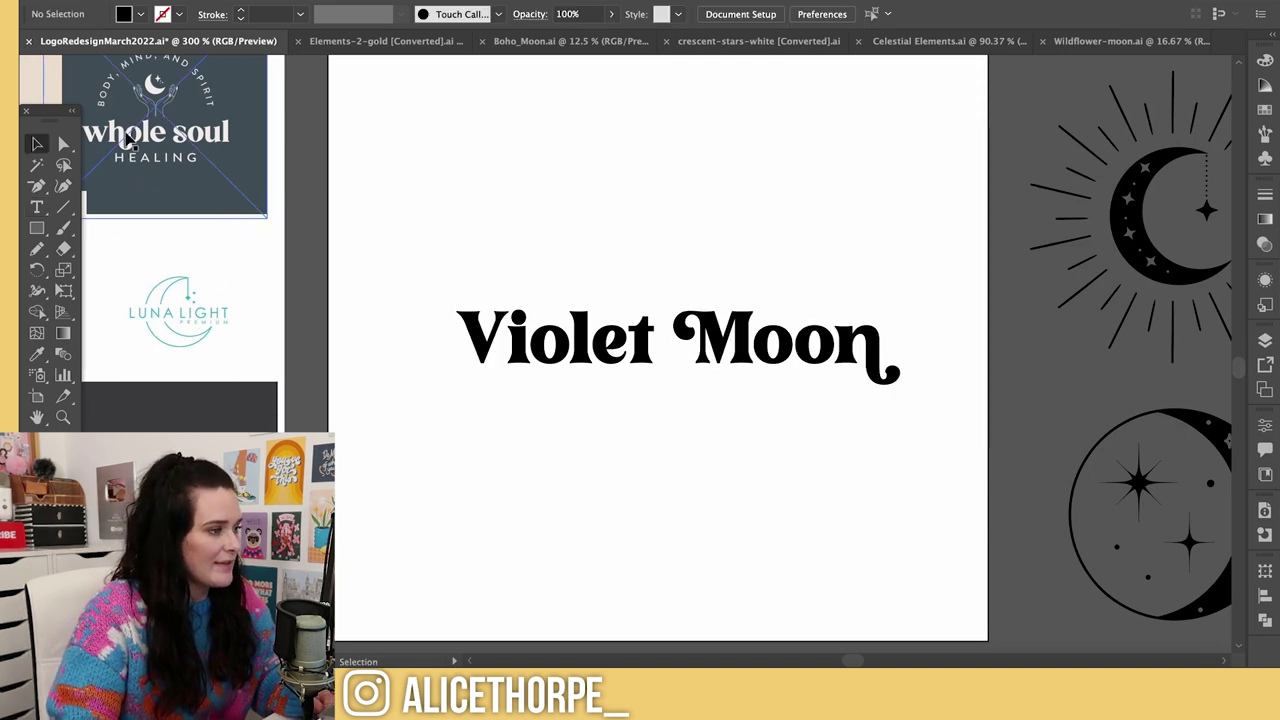
# - Move the Violet Moon wordmark slightly up and left, and place a duplicate near the artboard's lower edge
pyautogui.moveTo(160, 140); pyautogui.dragTo(182, 174)
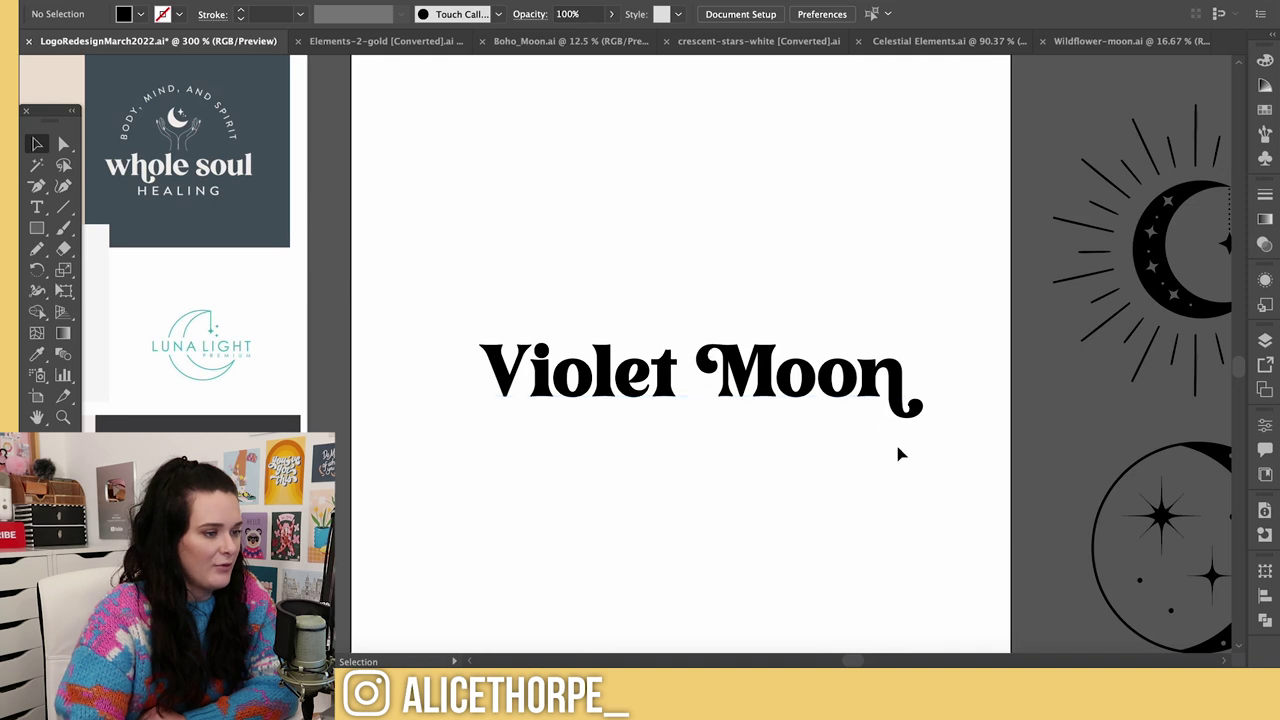
pyautogui.moveTo(875, 388); pyautogui.dragTo(860, 372)
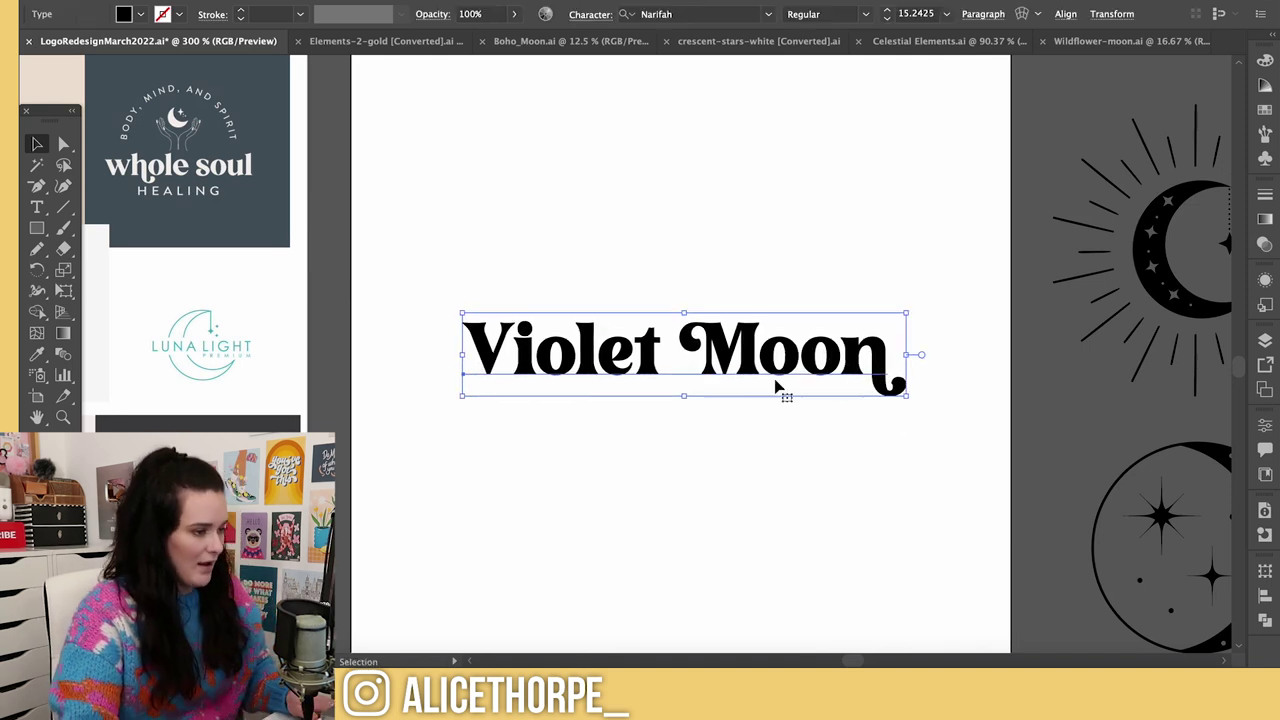
pyautogui.moveTo(596, 342); pyautogui.dragTo(530, 567)
pyautogui.scroll(-10, 549, 554)
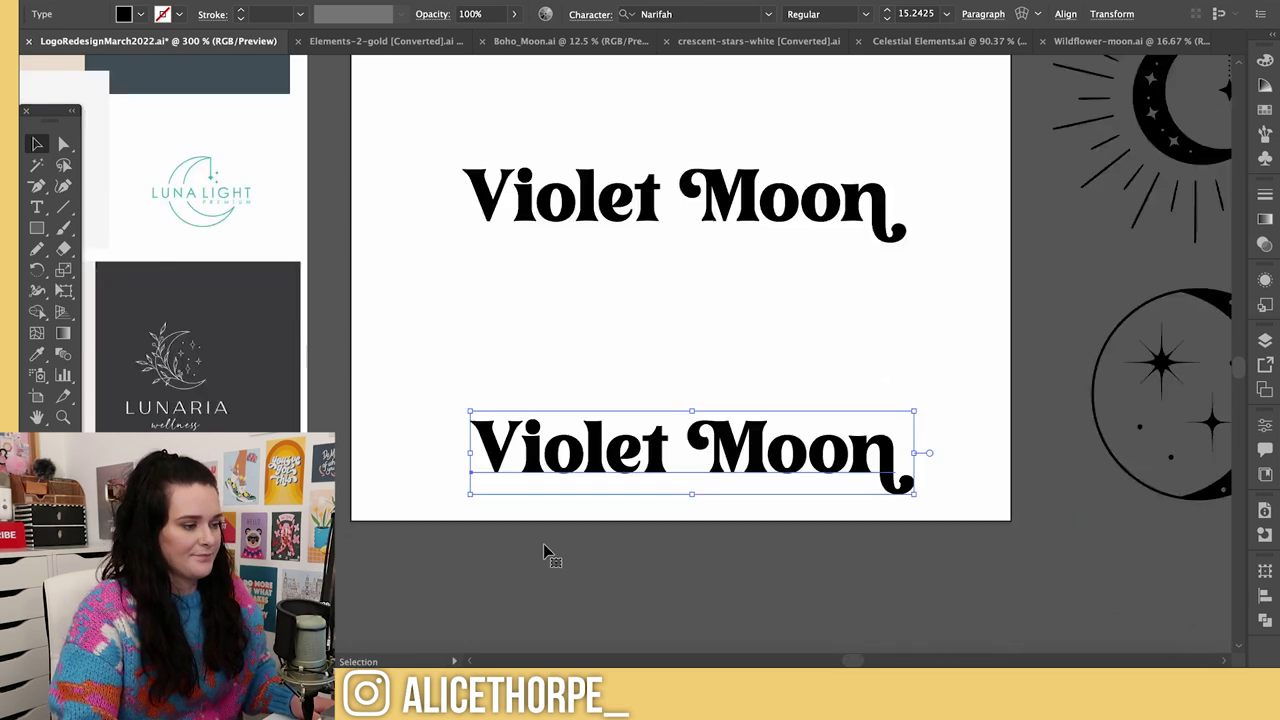
pyautogui.scroll(5, 620, 124)
# - Cut the curled tail off the outlined swash n with the Eraser and place it over the V's upper-left serif
pyautogui.moveTo(566, 288); pyautogui.dragTo(571, 414)
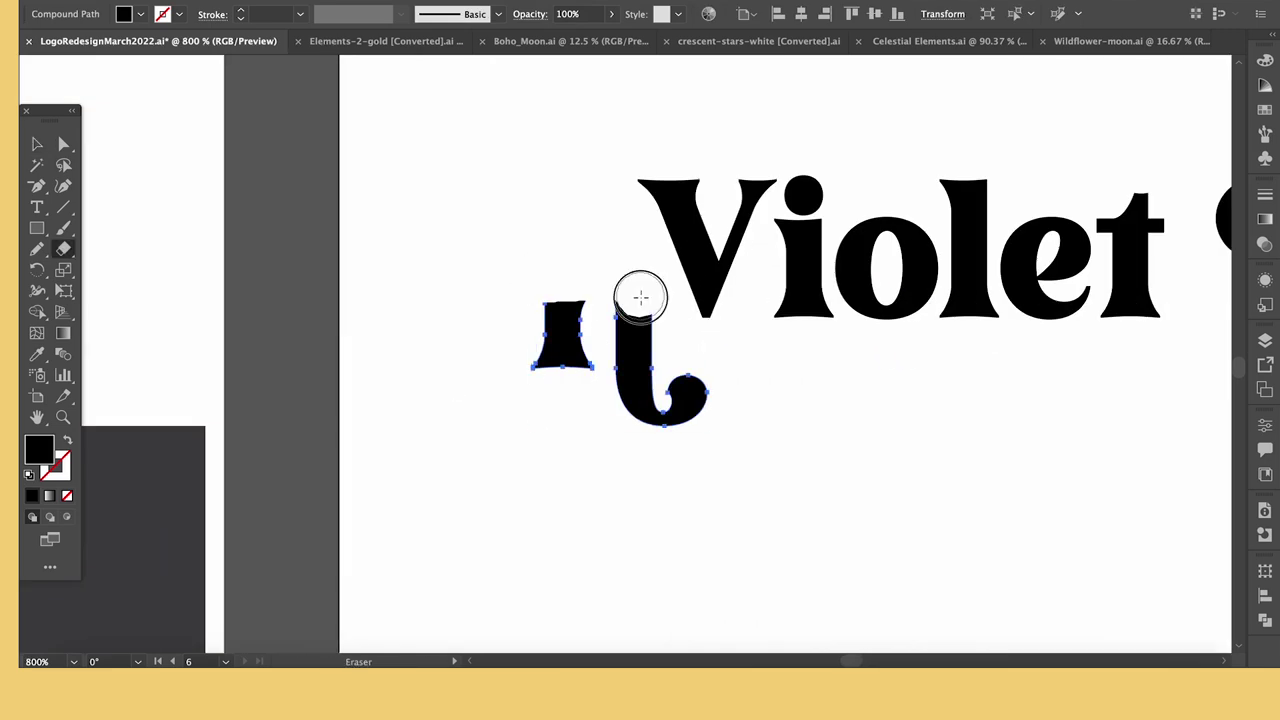
pyautogui.moveTo(643, 291); pyautogui.dragTo(663, 177)
pyautogui.scroll(5, 794, 243)
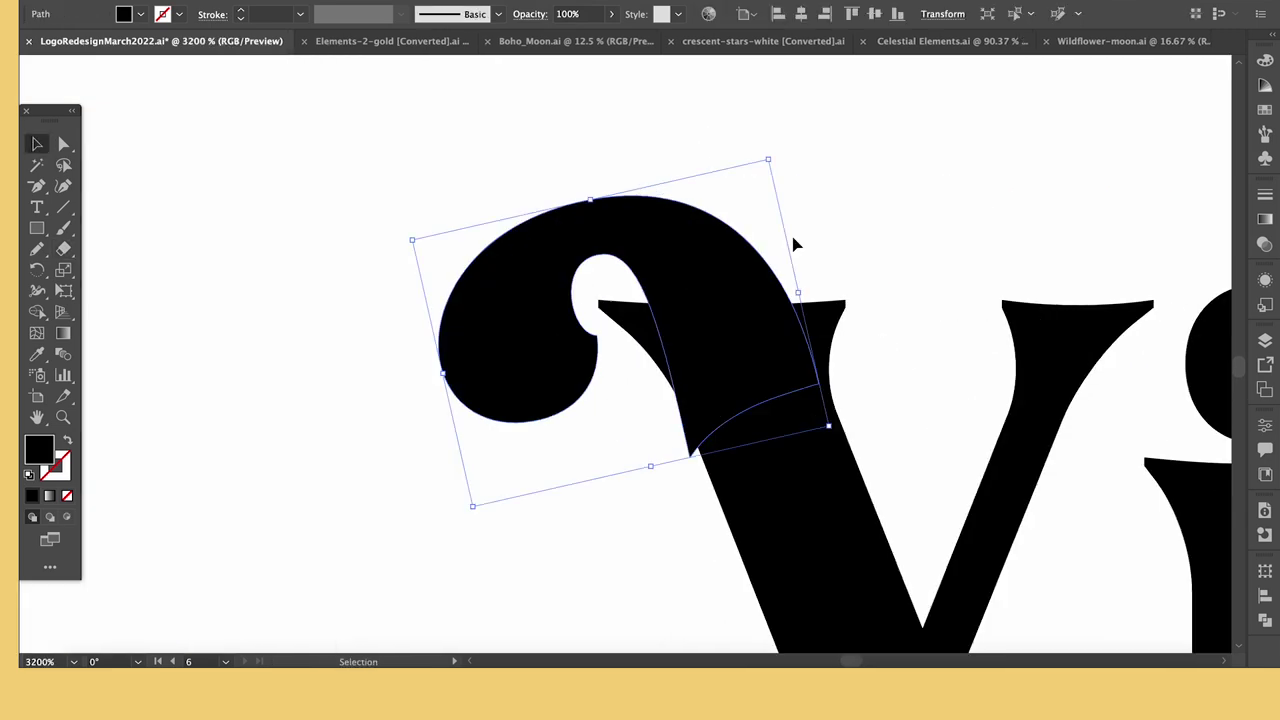
# - Erase the V's upper-left serif and nudge the curled swash down and right to overlap the V's thick stem
pyautogui.hotkey('shift', 'e')
pyautogui.press('a')
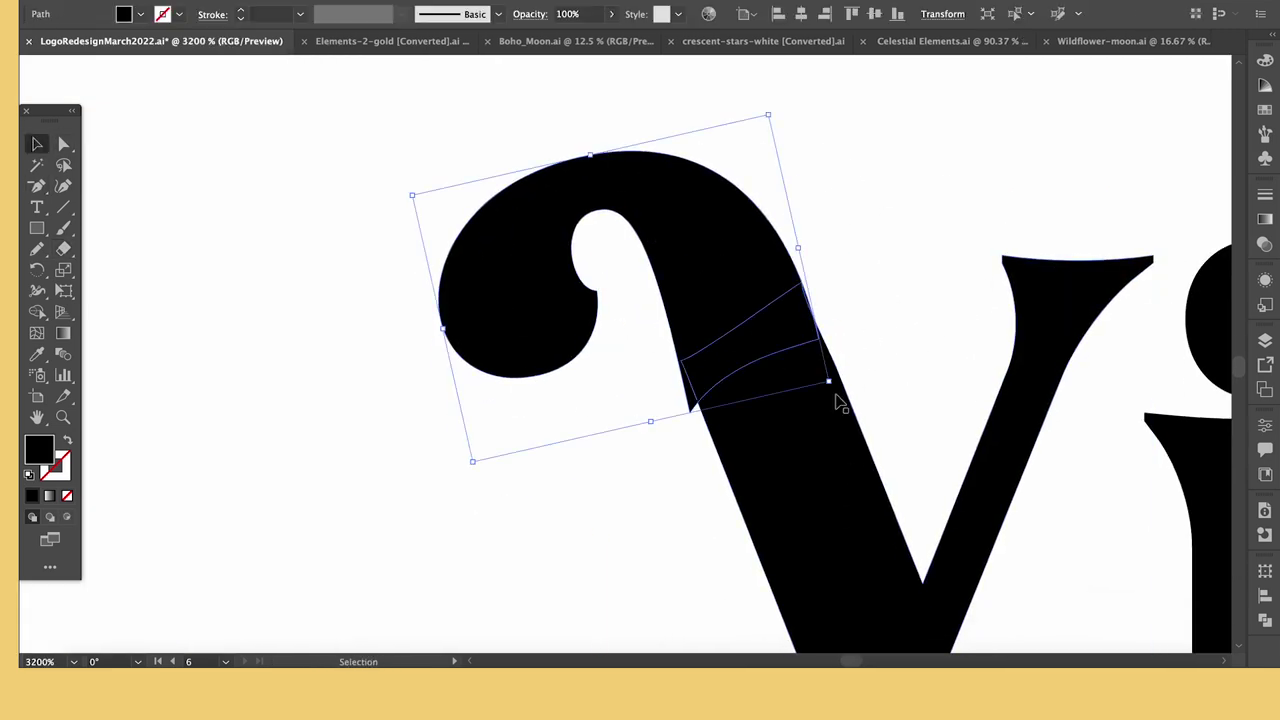
pyautogui.press('Down')
pyautogui.press('Down')
pyautogui.press('Down')
pyautogui.press('Down')
pyautogui.press('Down')
pyautogui.press('Right')
pyautogui.press('Right')
pyautogui.click(869, 349)
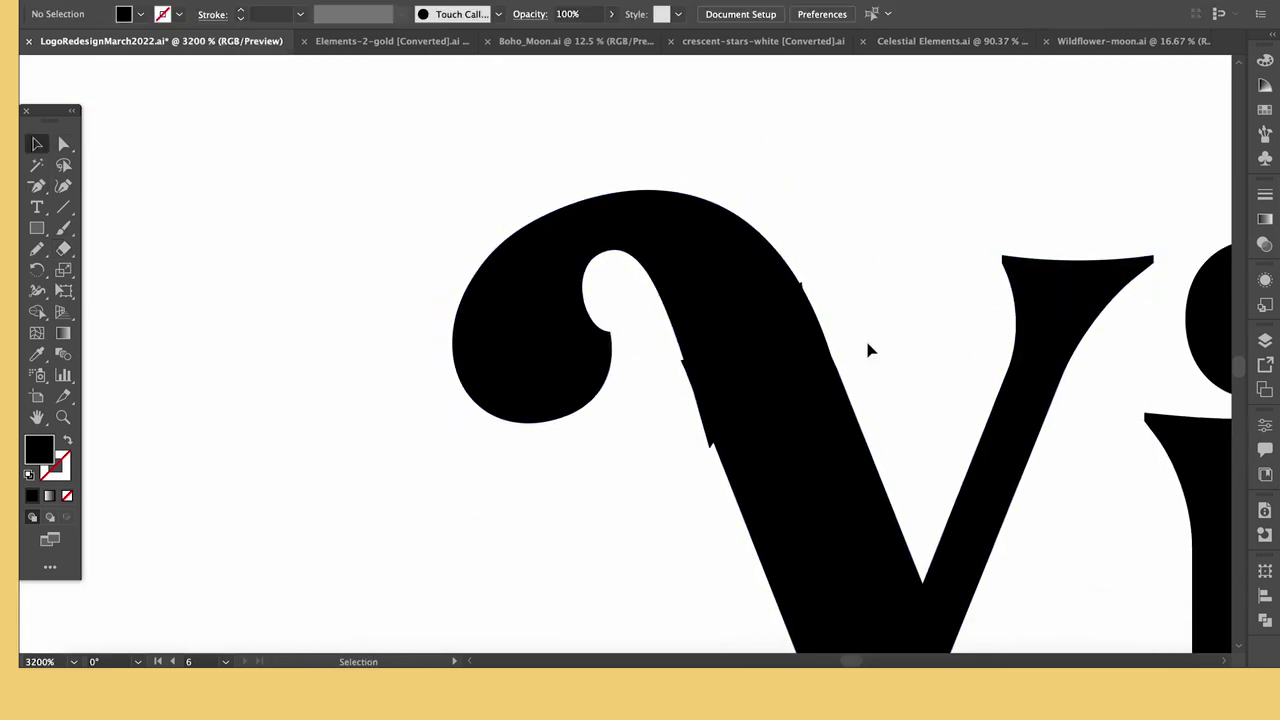
# - Shift the two upper anchor points of the V's cut stem to the right to tuck them under the swash
pyautogui.press('a')
pyautogui.moveTo(681, 361); pyautogui.dragTo(689, 360)
pyautogui.moveTo(801, 283); pyautogui.dragTo(808, 298)
pyautogui.click(869, 349)
pyautogui.press('super+minus')
pyautogui.press('super+minus')
pyautogui.press('super+minus')
pyautogui.press('super+minus')
# - Move the swash's lower-left anchor point slightly right to line it up with the V stem's left edge
pyautogui.click(605, 364)
pyautogui.press('super+plus')
pyautogui.press('super+plus')
pyautogui.press('super+plus')
pyautogui.press('super+plus')
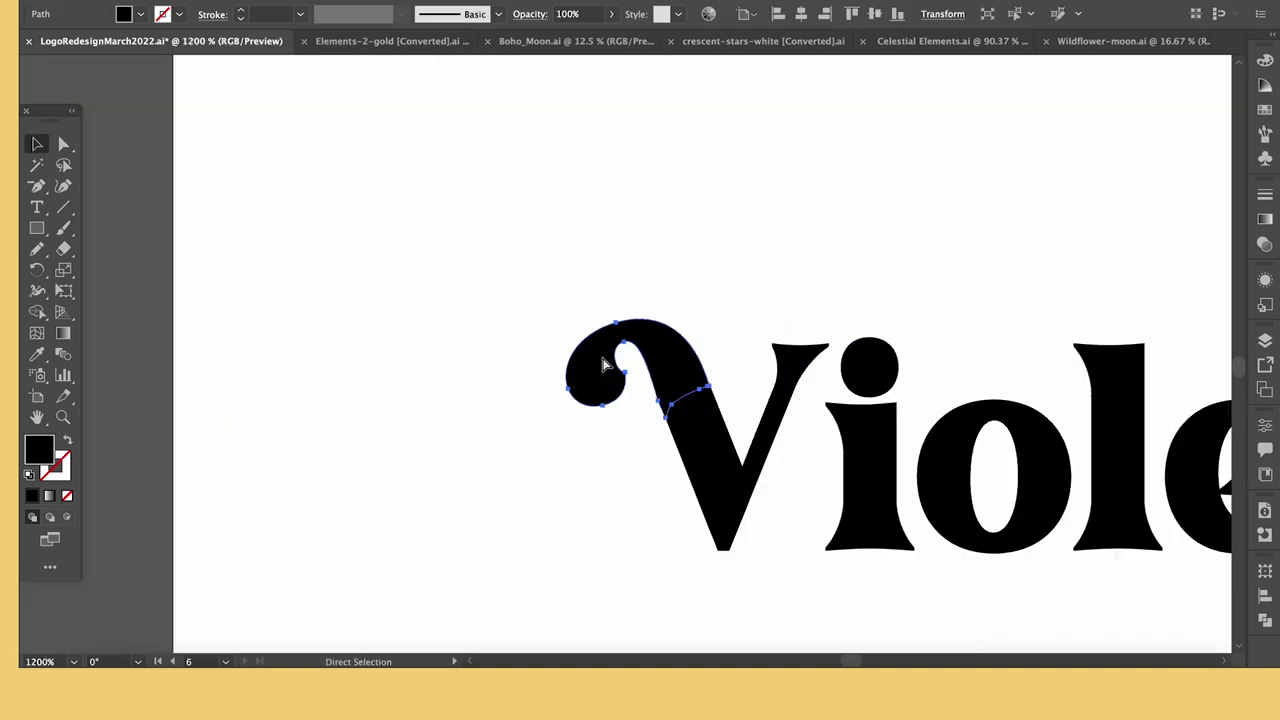
pyautogui.click(745, 543)
pyautogui.scroll(-3, 663, 400)
pyautogui.moveTo(676, 318); pyautogui.dragTo(684, 319)
pyautogui.press('v')
# - Convert the V stem's upper-left anchor point to a corner to clean up its join with the curled swash
pyautogui.scroll(2, 525, 245)
pyautogui.press('a')
pyautogui.click(709, 401)
pyautogui.click(659, 219)
pyautogui.press('v')
pyautogui.click(766, 435)
pyautogui.scroll(3, 766, 435)
pyautogui.press('a')
pyautogui.hotkey('shift', 'c')
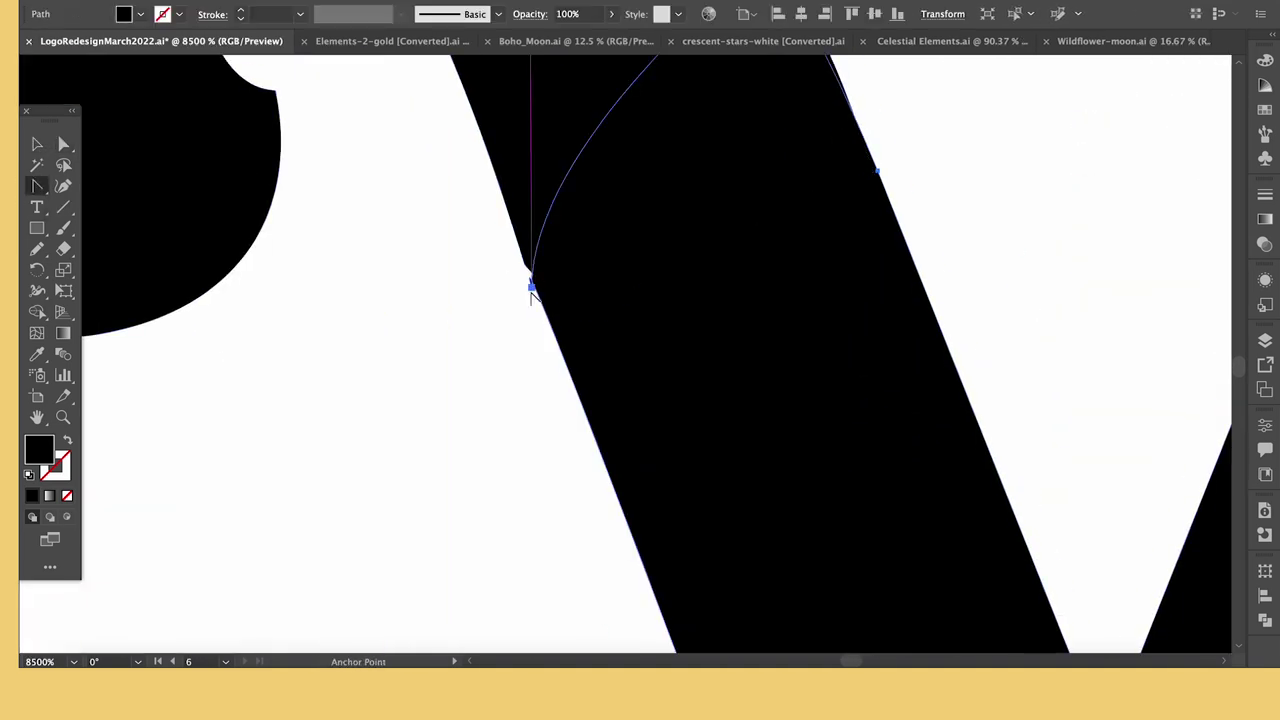
pyautogui.click(531, 283)
pyautogui.press('a')
pyautogui.click(503, 290)
# - Lengthen the stem of the t in Violet by moving its base anchor points below the baseline
pyautogui.press('super+minus')
pyautogui.press('super+minus')
pyautogui.press('super+minus')
pyautogui.press('super+minus')
pyautogui.press('super+minus')
pyautogui.press('super+minus')
pyautogui.press('super+minus')
pyautogui.press('super+minus')
pyautogui.press('v')
pyautogui.click(774, 391)
pyautogui.moveTo(849, 660); pyautogui.dragTo(853, 660)
pyautogui.press('a')
pyautogui.moveTo(740, 396); pyautogui.dragTo(812, 440)
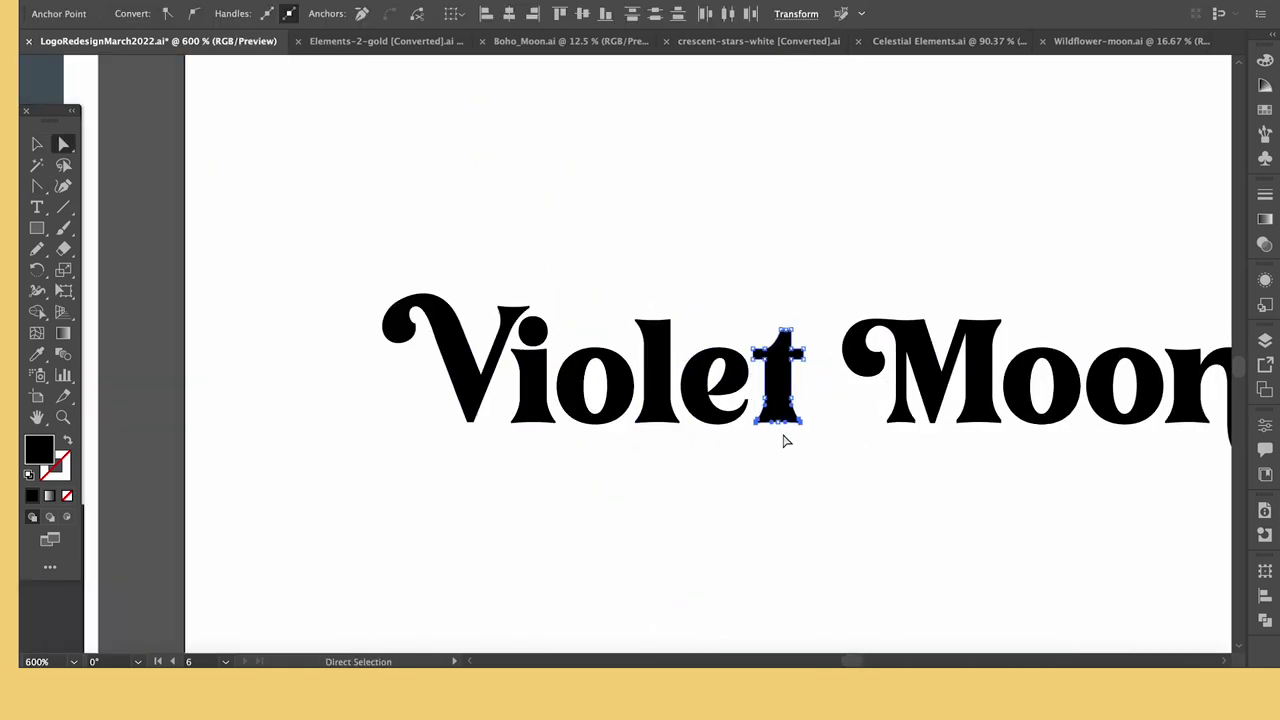
pyautogui.press('super+plus')
pyautogui.press('super+plus')
pyautogui.moveTo(629, 360); pyautogui.dragTo(629, 400)
# - Scale down the swash M, close the gap to its following letters, and lower the word Moon slightly
pyautogui.press('v')
pyautogui.moveTo(1093, 346); pyautogui.dragTo(1071, 346)
pyautogui.moveTo(738, 310); pyautogui.dragTo(714, 270)
pyautogui.scroll(2, 689, 294)
pyautogui.moveTo(1045, 340); pyautogui.dragTo(1029, 371)
pyautogui.press('super+minus')
pyautogui.press('super+minus')
pyautogui.press('super+minus')
pyautogui.moveTo(634, 357); pyautogui.dragTo(640, 366)
pyautogui.press('super+plus')
pyautogui.press('super+plus')
pyautogui.press('super+plus')
pyautogui.press('super+plus')
pyautogui.press('super+plus')
pyautogui.moveTo(743, 482); pyautogui.dragTo(722, 482)
pyautogui.hscroll(8, 722, 482)
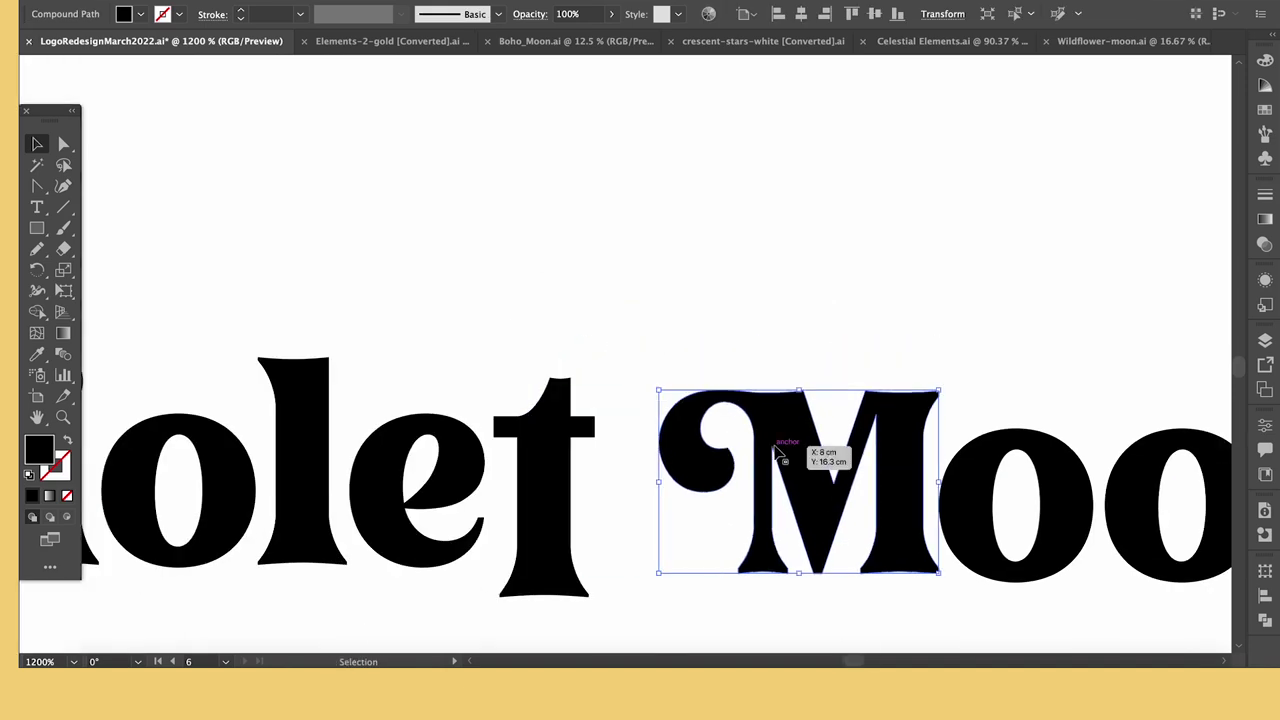
# - Try a lowercase m in place of the swash M, moving the capital above the wordmark
pyautogui.press('super+minus')
pyautogui.press('super+minus')
pyautogui.press('super+minus')
pyautogui.press('super+minus')
pyautogui.press('t')
pyautogui.click(566, 298)
pyautogui.write('m')
pyautogui.press('Escape')
pyautogui.moveTo(632, 222); pyautogui.dragTo(527, 95)
pyautogui.moveTo(580, 300); pyautogui.dragTo(600, 238)
pyautogui.moveTo(700, 228); pyautogui.dragTo(700, 224)
pyautogui.press('super+plus')
pyautogui.press('super+plus')
pyautogui.press('super+plus')
pyautogui.moveTo(862, 660); pyautogui.dragTo(857, 659)
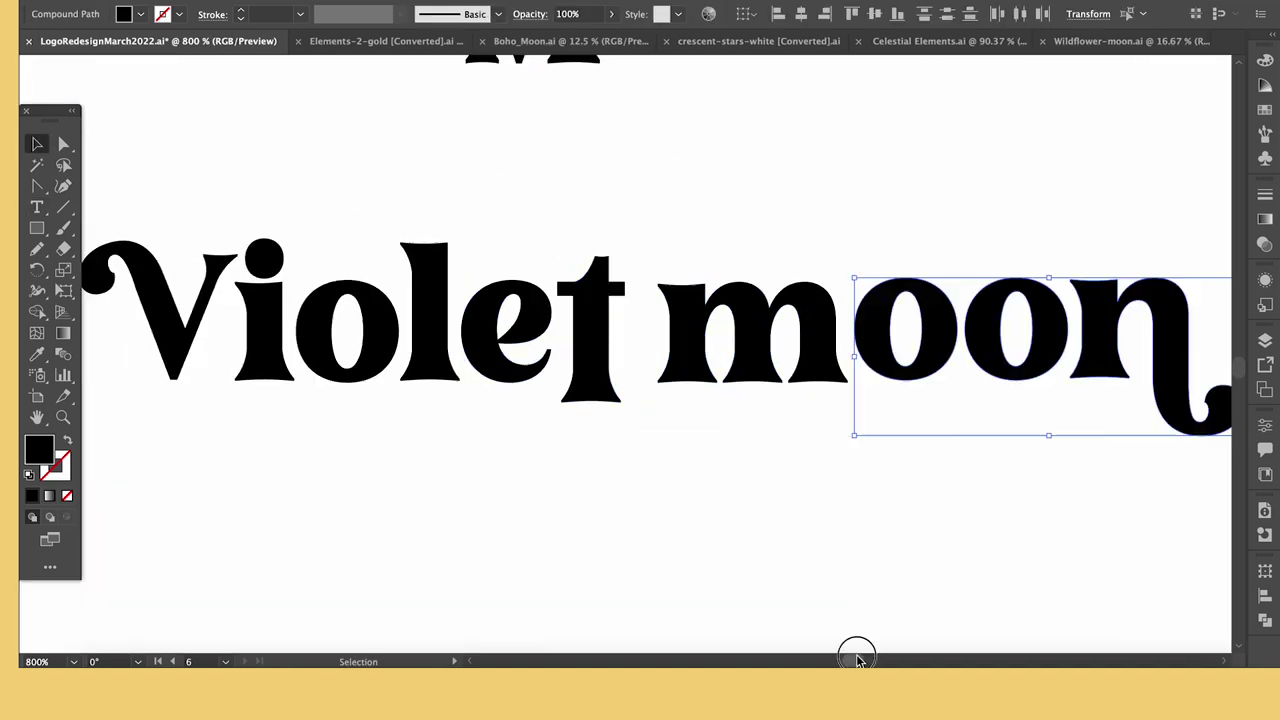
# - Raise the lengthened t of Violet so its foot sits close to the baseline of the other letters
pyautogui.click(1111, 443)
pyautogui.scroll(3, 1111, 443)
pyautogui.scroll(-2, 1111, 443)
pyautogui.press('a')
pyautogui.moveTo(645, 393); pyautogui.dragTo(708, 424)
pyautogui.press('super+plus')
pyautogui.press('super+plus')
pyautogui.press('super+plus')
pyautogui.moveTo(616, 341); pyautogui.dragTo(610, 288)
pyautogui.press('super+minus')
pyautogui.press('super+minus')
pyautogui.press('super+minus')
pyautogui.press('super+minus')
pyautogui.click(605, 300)
pyautogui.moveTo(568, 411); pyautogui.dragTo(568, 397)
# - Stack Moon directly beneath Violet, moving the lowercase m aside and placing the swash M before the other letters
pyautogui.press('v')
pyautogui.moveTo(1070, 520); pyautogui.dragTo(168, 494)
pyautogui.click(420, 300)
pyautogui.hscroll(-5, 420, 300)
pyautogui.moveTo(707, 196); pyautogui.dragTo(651, 240)
pyautogui.moveTo(445, 488); pyautogui.dragTo(1031, 304)
pyautogui.moveTo(671, 221); pyautogui.dragTo(557, 494)
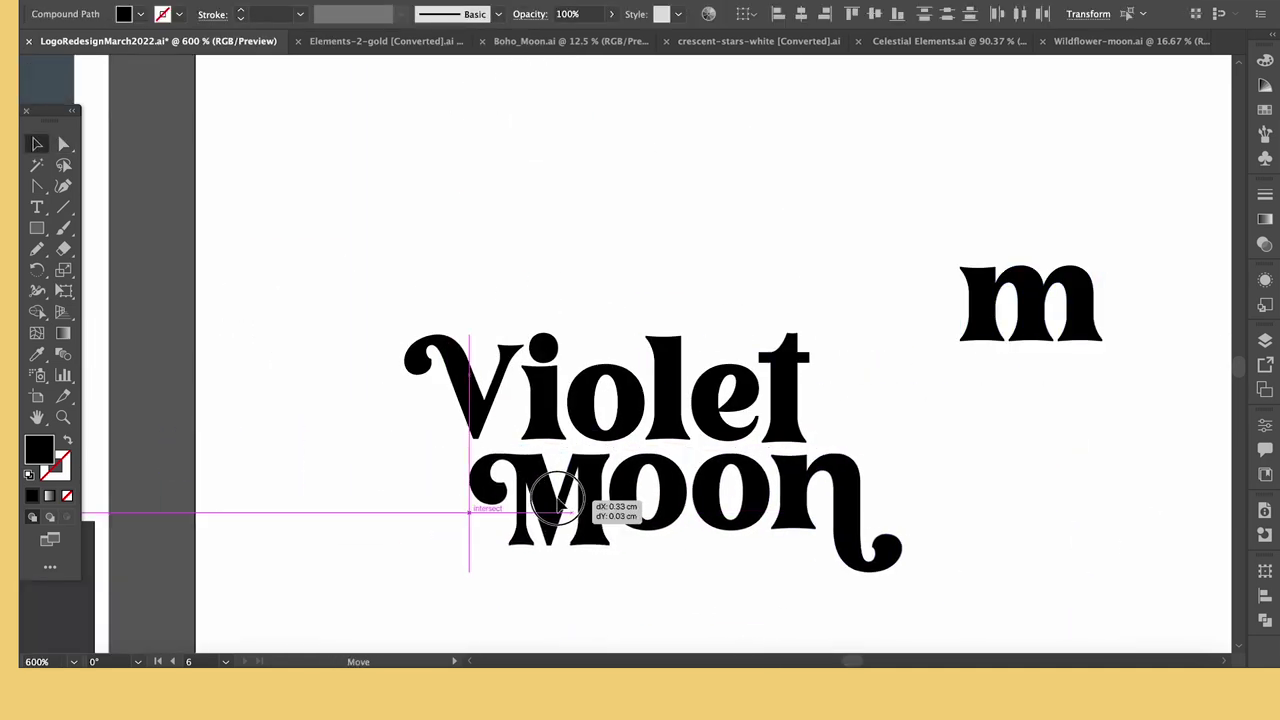
# - Copy the plain M from the "violet Moon" text below the artboard and place it in the stacked wordmark
pyautogui.press('super+minus')
pyautogui.press('super+minus')
pyautogui.scroll(-2, 614, 466)
pyautogui.doubleClick(775, 620)
pyautogui.moveTo(748, 620); pyautogui.dragTo(806, 620)
pyautogui.press('super+c')
pyautogui.press('Escape')
pyautogui.press('super+v')
pyautogui.moveTo(690, 400); pyautogui.dragTo(591, 308)
# - Delete the leftover swash M and shift the word Moon left beneath Violet
pyautogui.press('super+plus')
pyautogui.press('super+plus')
pyautogui.press('super+plus')
pyautogui.press('Delete')
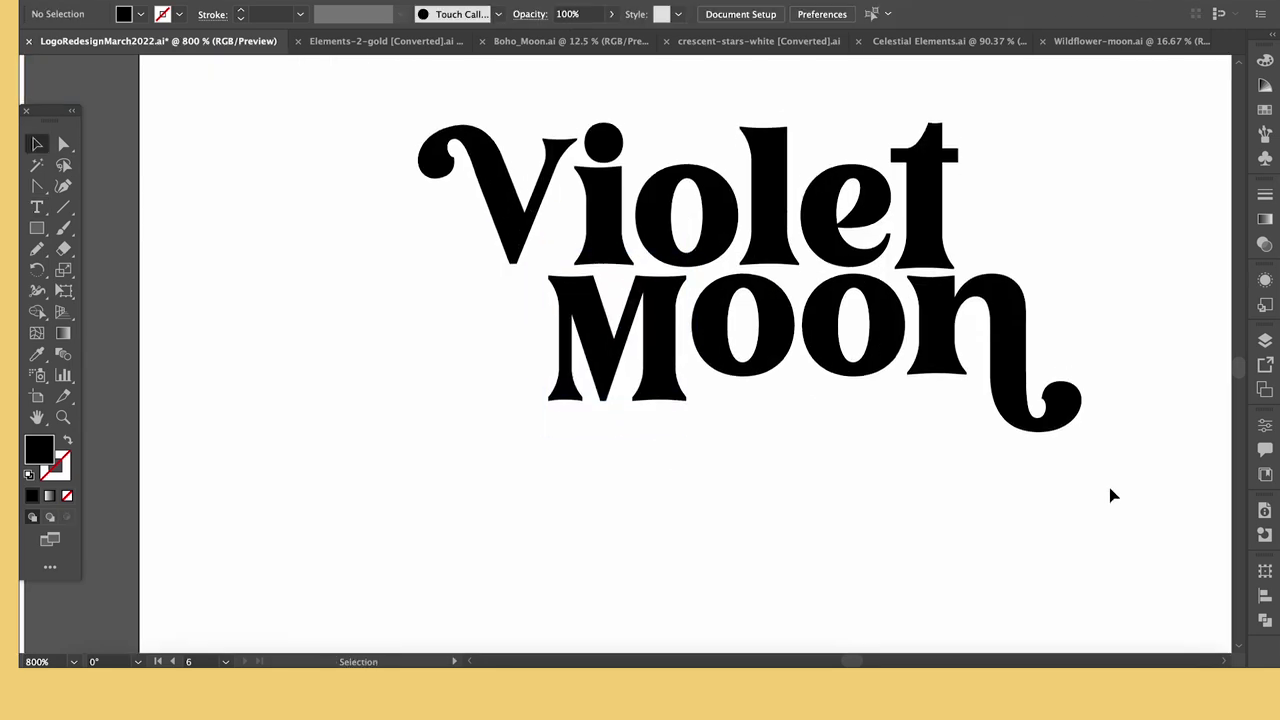
pyautogui.moveTo(620, 360); pyautogui.dragTo(591, 360)
# - Shorten the i's stem by lowering its top anchor points, and shrink and lower its dot beside the V
pyautogui.click(583, 185)
pyautogui.press('super+plus')
pyautogui.press('super+plus')
pyautogui.press('super+plus')
pyautogui.press('a')
pyautogui.moveTo(803, 274); pyautogui.dragTo(626, 351)
pyautogui.moveTo(700, 281); pyautogui.dragTo(700, 336)
pyautogui.doubleClick(730, 175)
pyautogui.moveTo(730, 172); pyautogui.dragTo(772, 216)
pyautogui.doubleClick(474, 366)
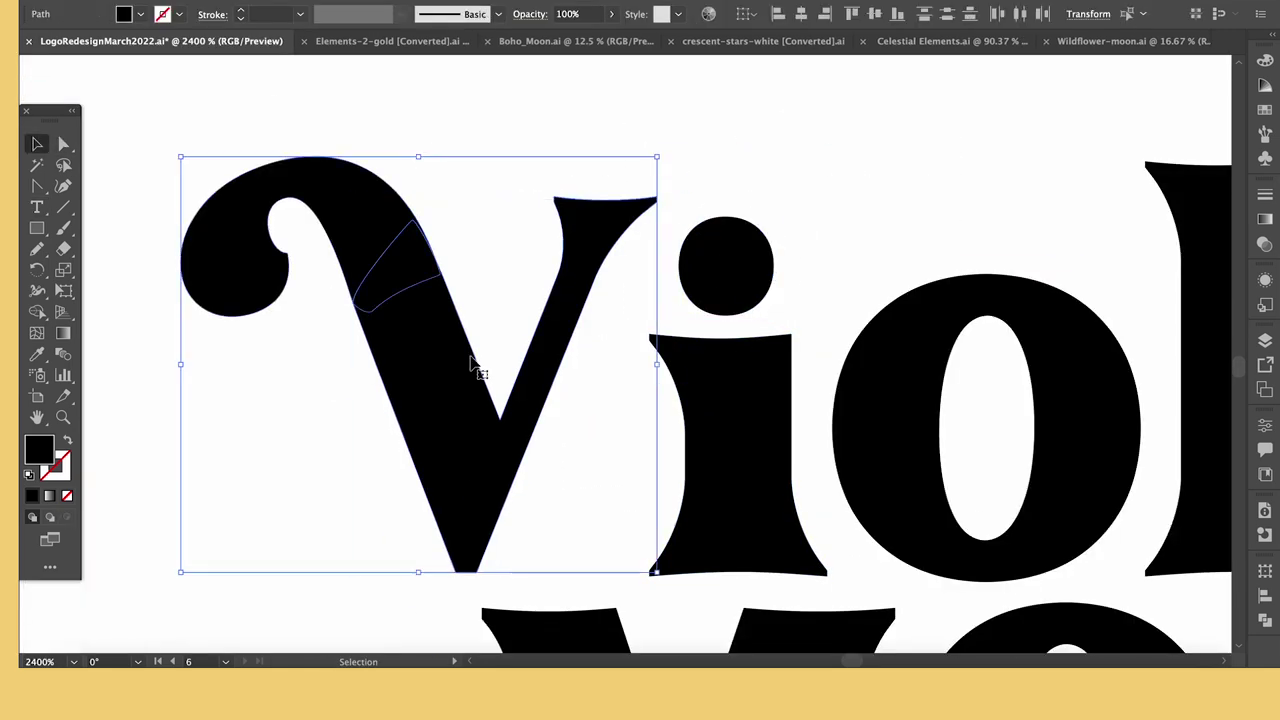
# - Nudge the lettering of Moon slightly upward beneath Violet
pyautogui.press('super+minus')
pyautogui.press('super+minus')
pyautogui.press('super+minus')
pyautogui.press('super+minus')
pyautogui.click(880, 571)
pyautogui.click(938, 398)
pyautogui.click(1072, 461)
pyautogui.scroll(1, 950, 430)
pyautogui.moveTo(939, 423); pyautogui.dragTo(939, 419)
pyautogui.click(1131, 437)
pyautogui.press('super+minus')
pyautogui.press('super+minus')
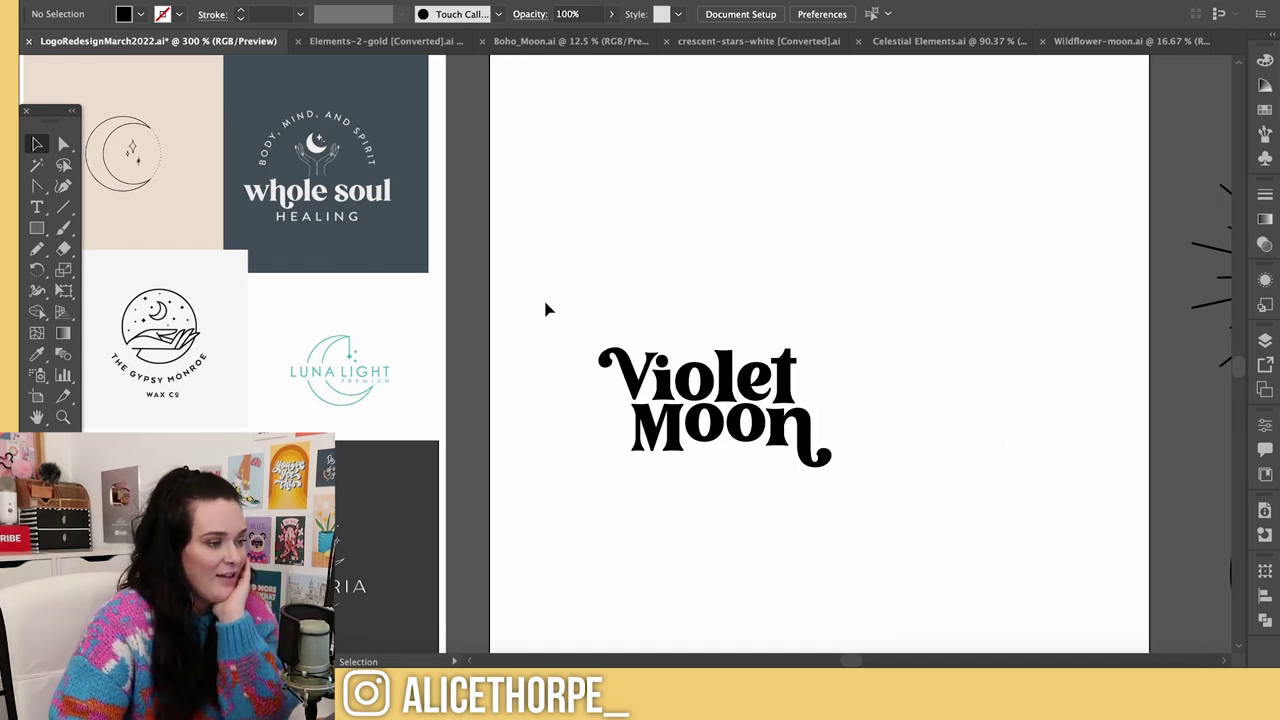
# - Compare the stacked wordmark with the original logo, the inspiration logos and the gathered moon illustrations
pyautogui.scroll(-2, 547, 320)
pyautogui.moveTo(535, 297); pyautogui.dragTo(862, 467)
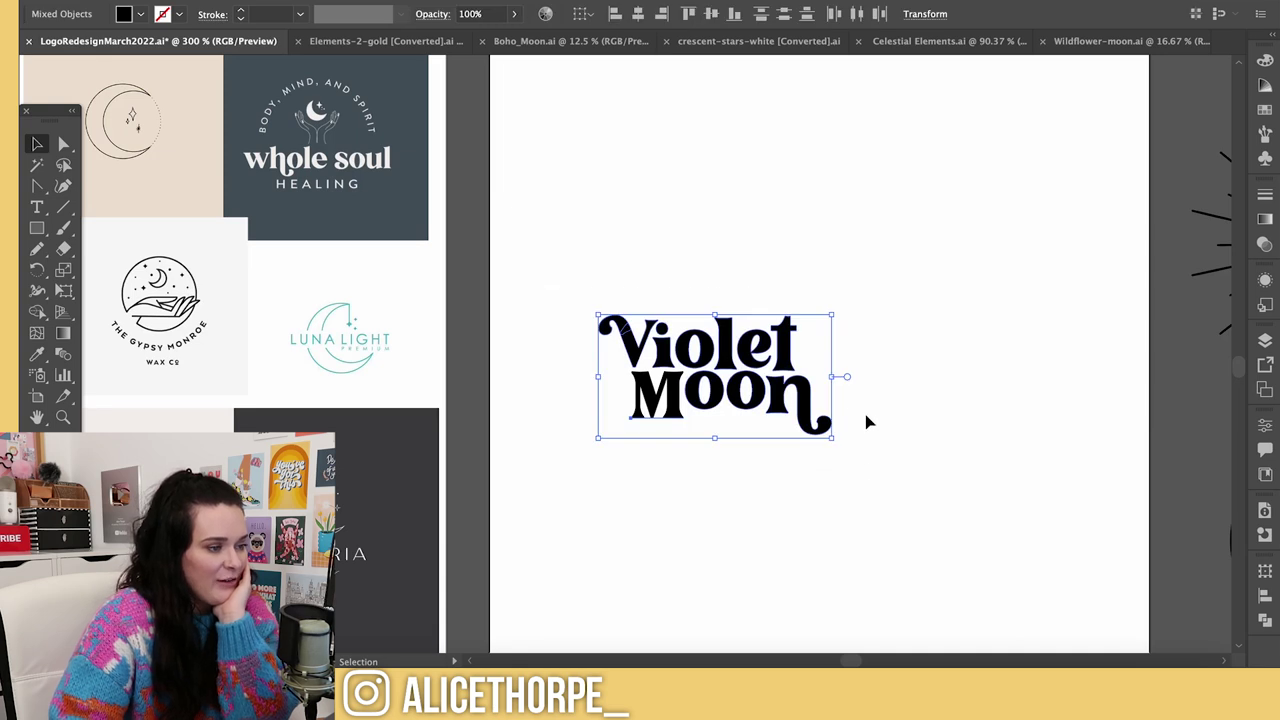
pyautogui.click(971, 386)
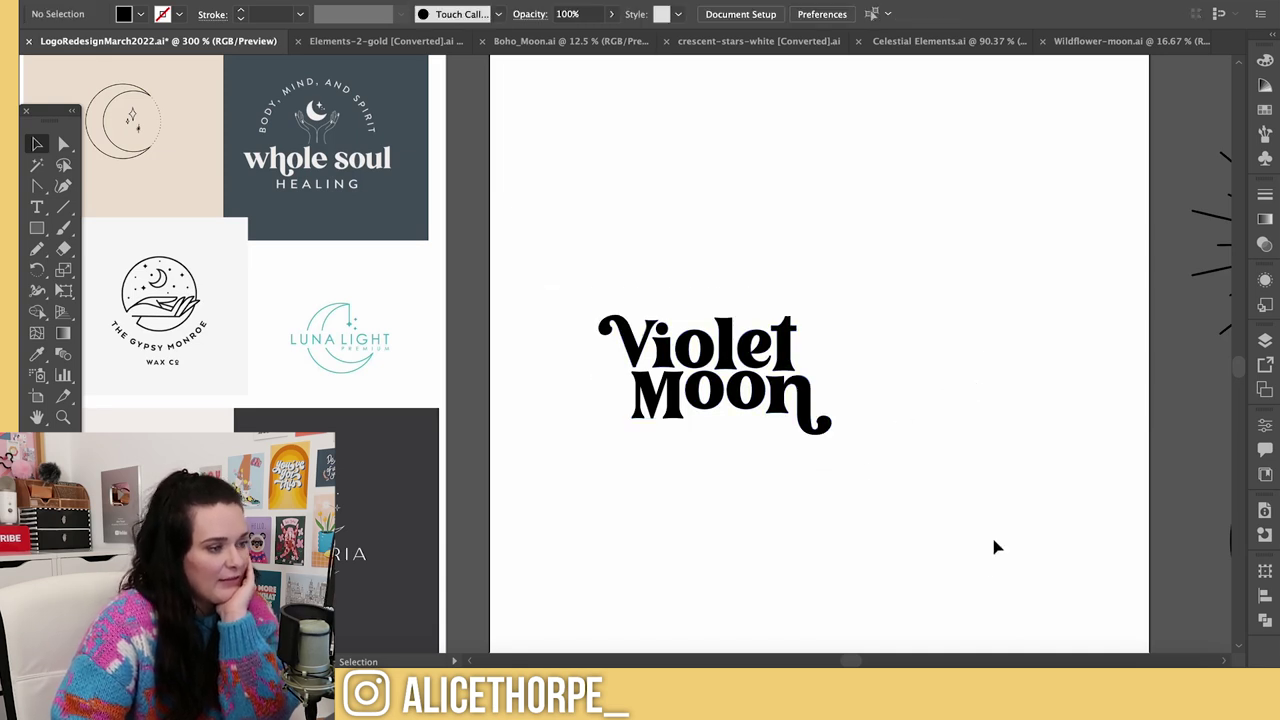
pyautogui.hscroll(-10, 843, 655)
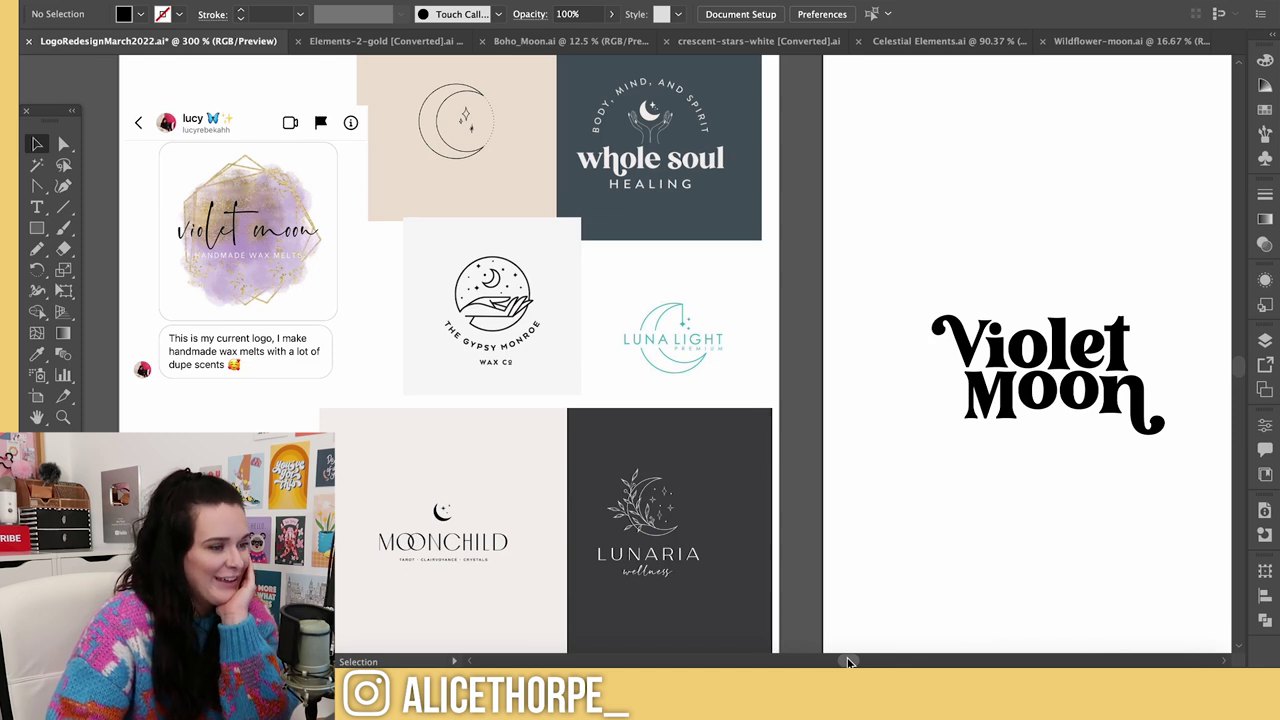
pyautogui.hscroll(15, 848, 662)
pyautogui.hscroll(-9, 850, 655)
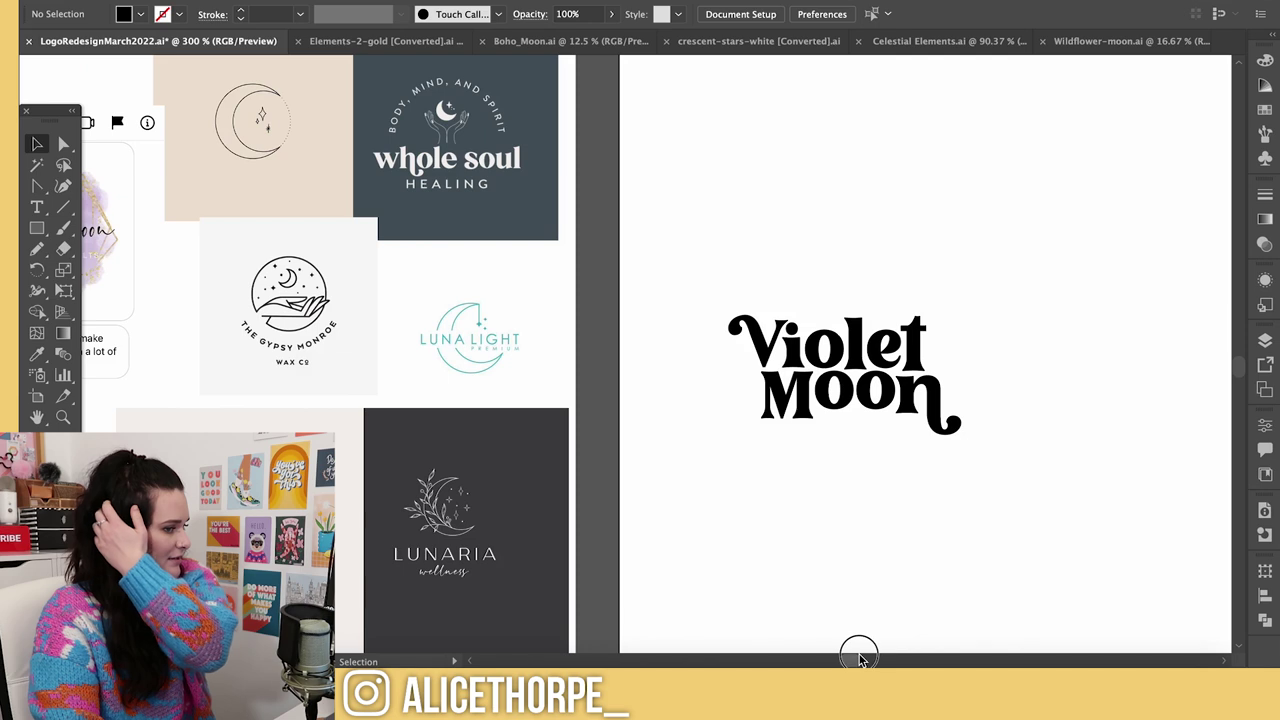
pyautogui.hscroll(10, 858, 655)
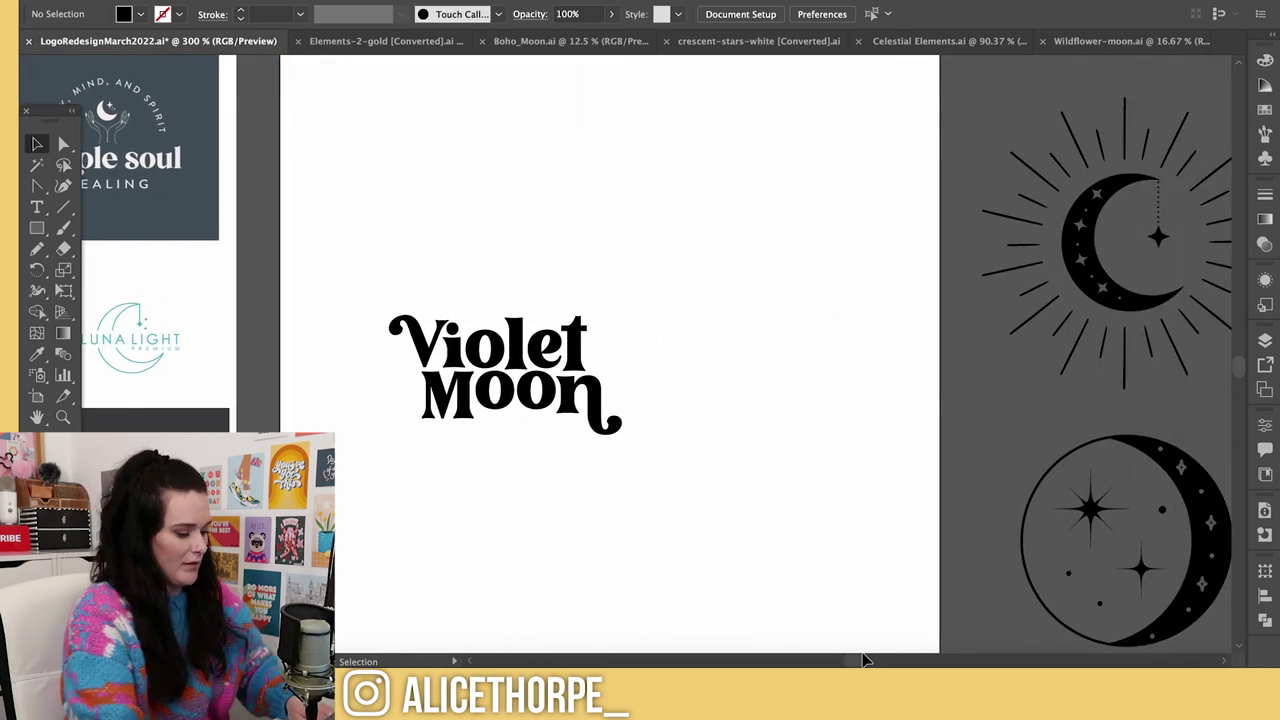
pyautogui.hotkey('ctrl', '-')
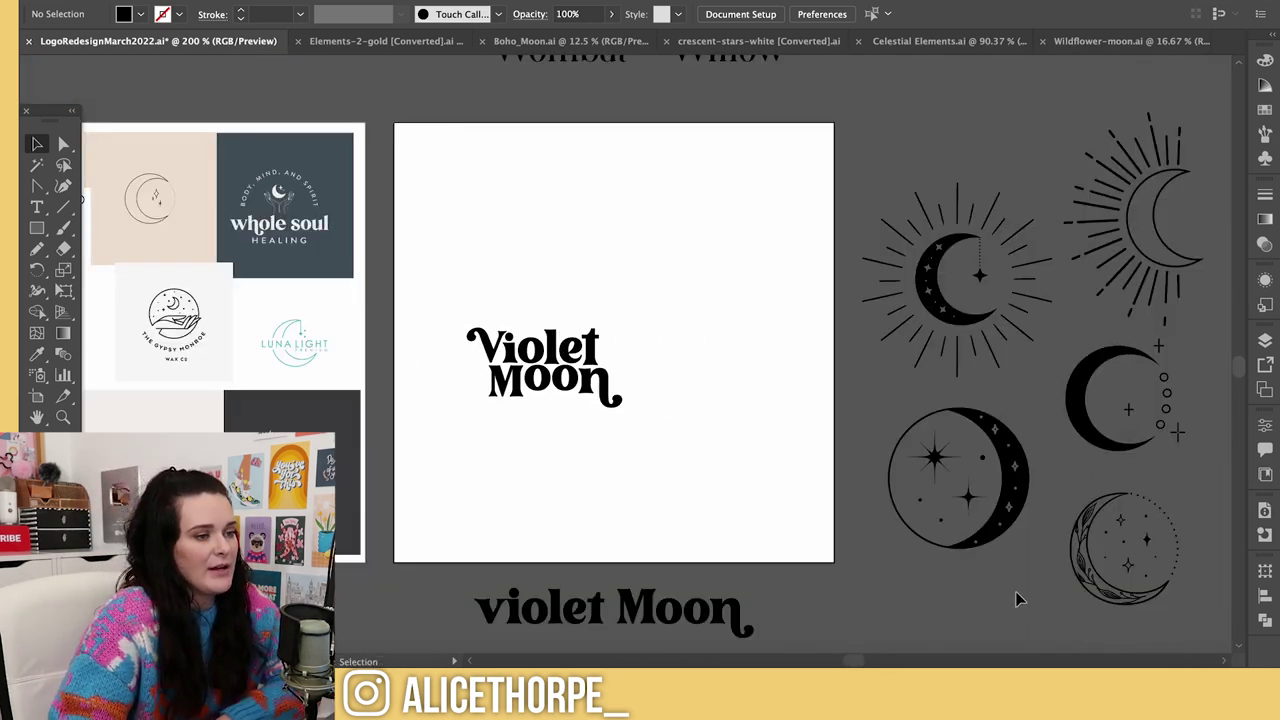
# - Try the circular starry moon above the Violet Moon wordmark
pyautogui.moveTo(1160, 208); pyautogui.dragTo(437, 366)
pyautogui.moveTo(1014, 490); pyautogui.dragTo(590, 265)
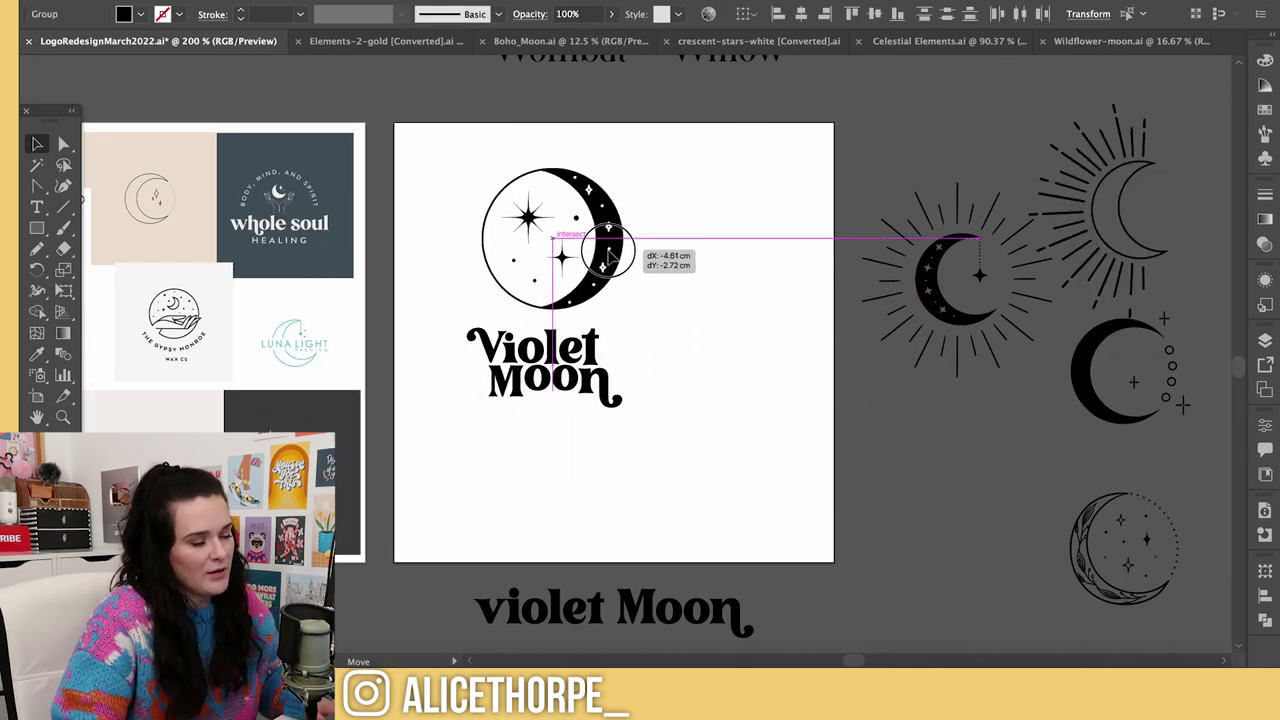
pyautogui.click(727, 321)
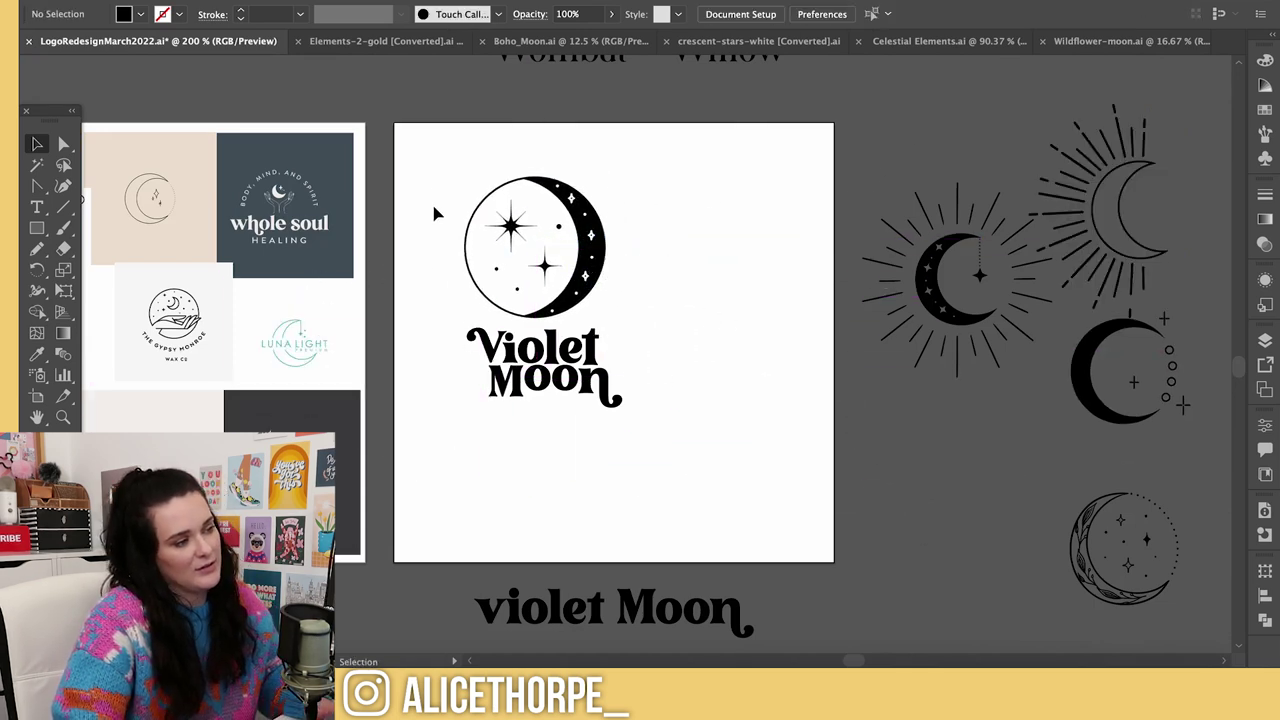
pyautogui.click(541, 193)
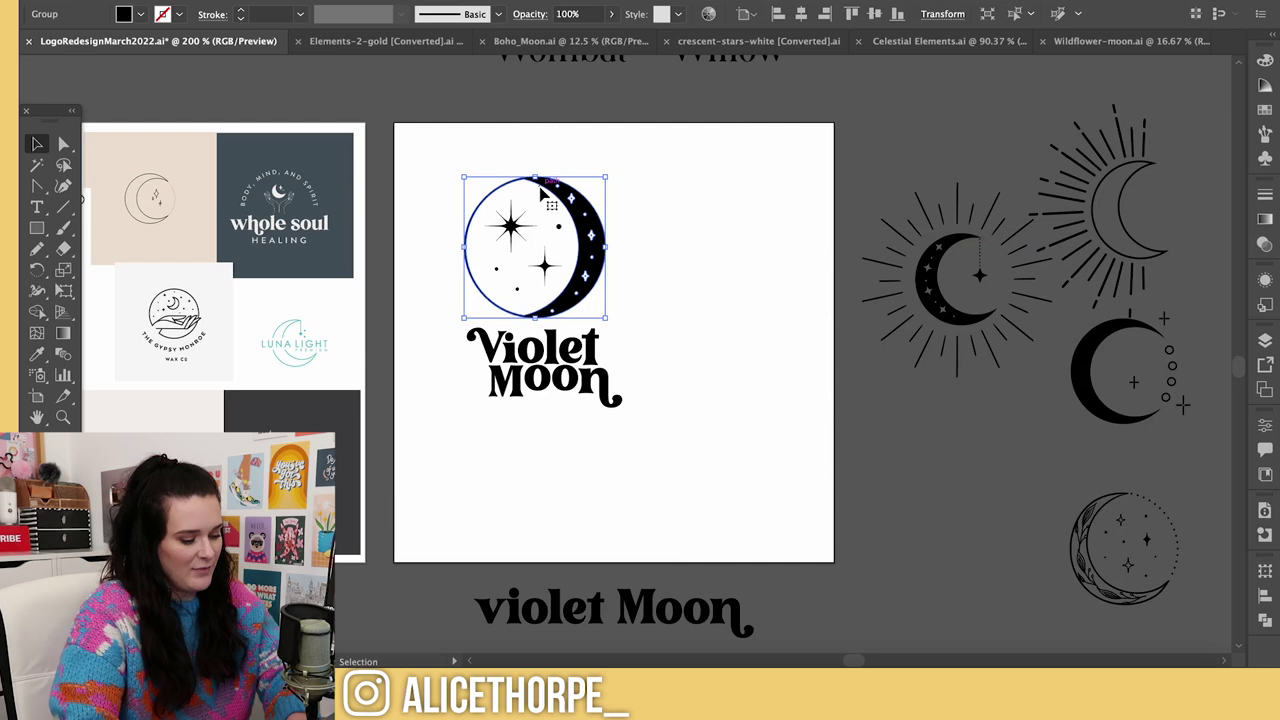
# - Delete the circular moon and move its loose stars and dots off the artboard beside the other illustrations
pyautogui.press('Delete')
pyautogui.moveTo(488, 158); pyautogui.dragTo(564, 291)
pyautogui.moveTo(509, 230); pyautogui.dragTo(928, 453)
pyautogui.click(987, 566)
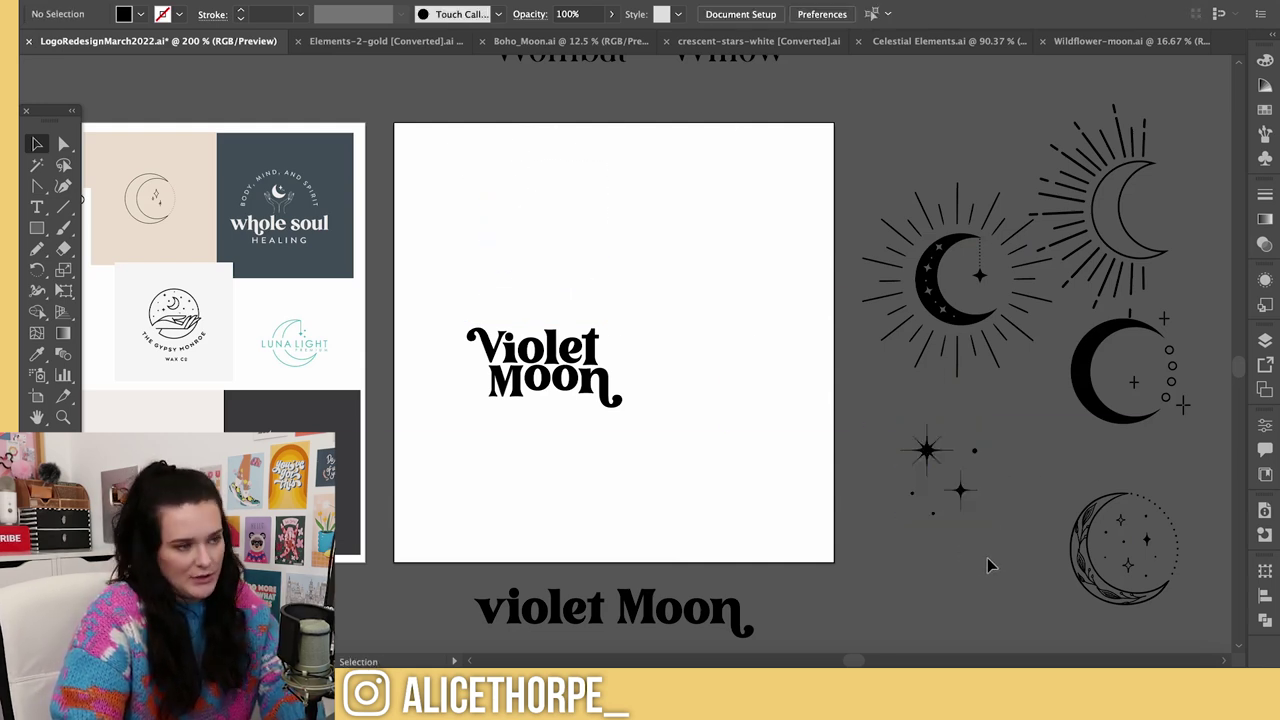
# - Delete the leafy crescent moon and spread out the remaining moon illustrations beside the artboard
pyautogui.moveTo(880, 205); pyautogui.dragTo(997, 391)
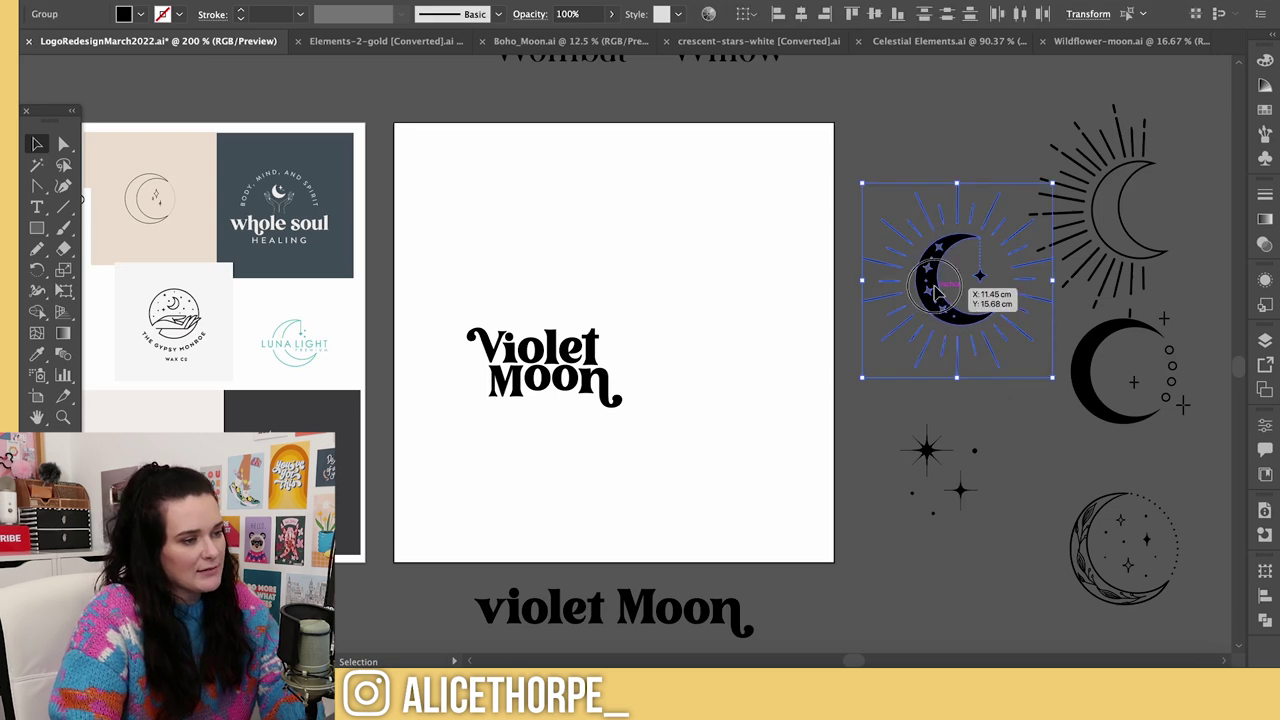
pyautogui.click(866, 151)
pyautogui.moveTo(935, 262); pyautogui.dragTo(915, 197)
pyautogui.click(1085, 525)
pyautogui.press('Delete')
pyautogui.moveTo(1085, 370); pyautogui.dragTo(1064, 463)
pyautogui.click(757, 330)
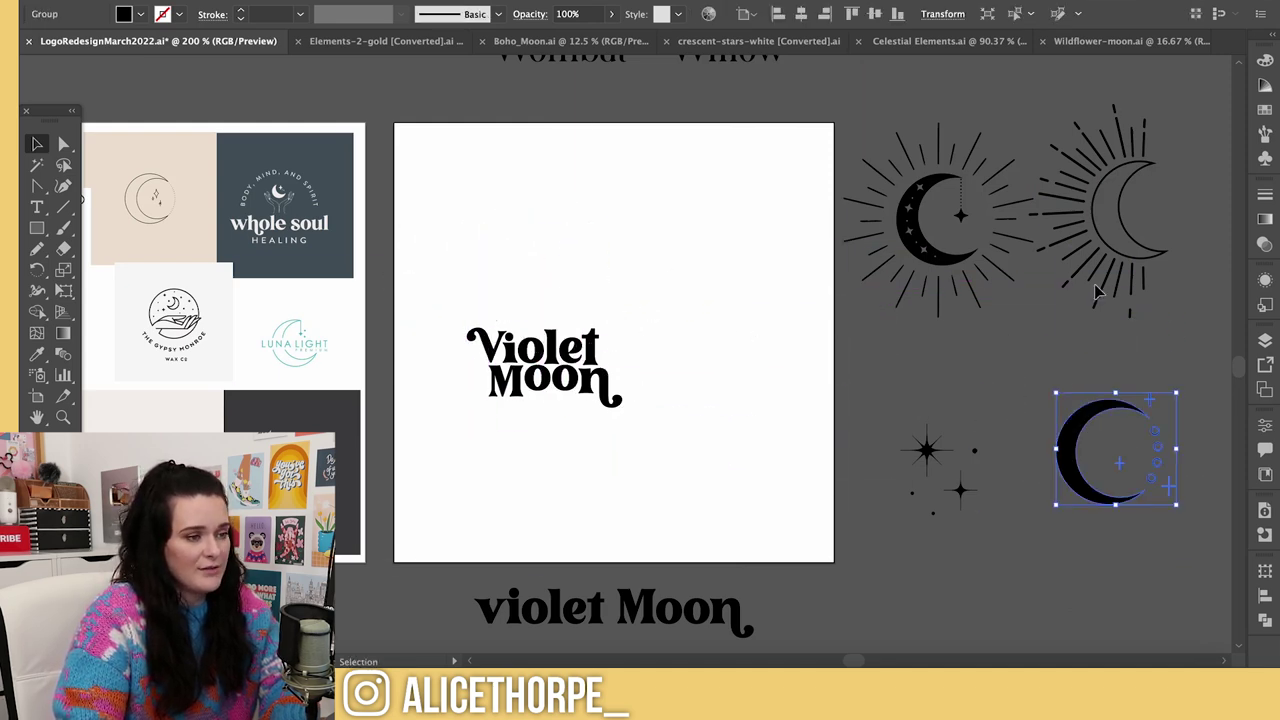
pyautogui.moveTo(1127, 235)
pyautogui.mouseDown()
pyautogui.moveTo(605, 315)
pyautogui.moveTo(515, 240)
pyautogui.moveTo(556, 255)
pyautogui.moveTo(1143, 294)
pyautogui.moveTo(1137, 258)
pyautogui.mouseUp()
# - Combine a smaller copy of the plain solid crescent with the loose stars and dots above the wordmark
pyautogui.moveTo(1093, 430); pyautogui.dragTo(525, 238)
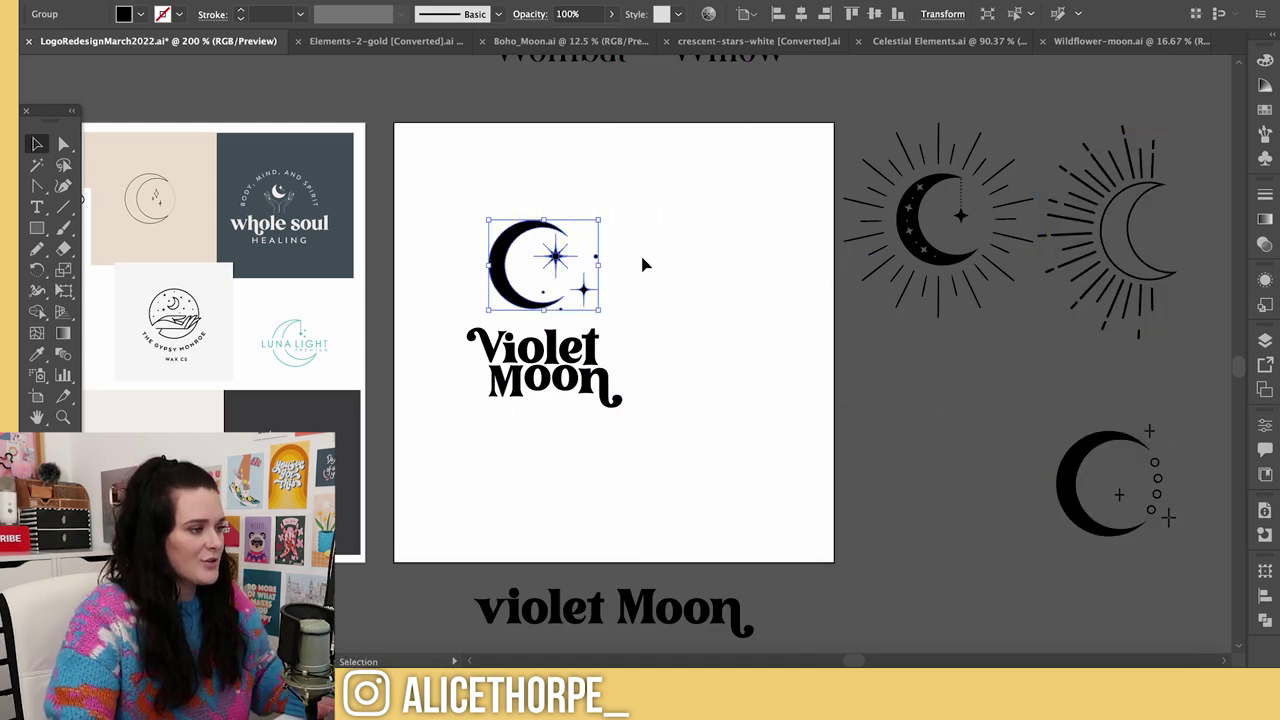
pyautogui.click(643, 264)
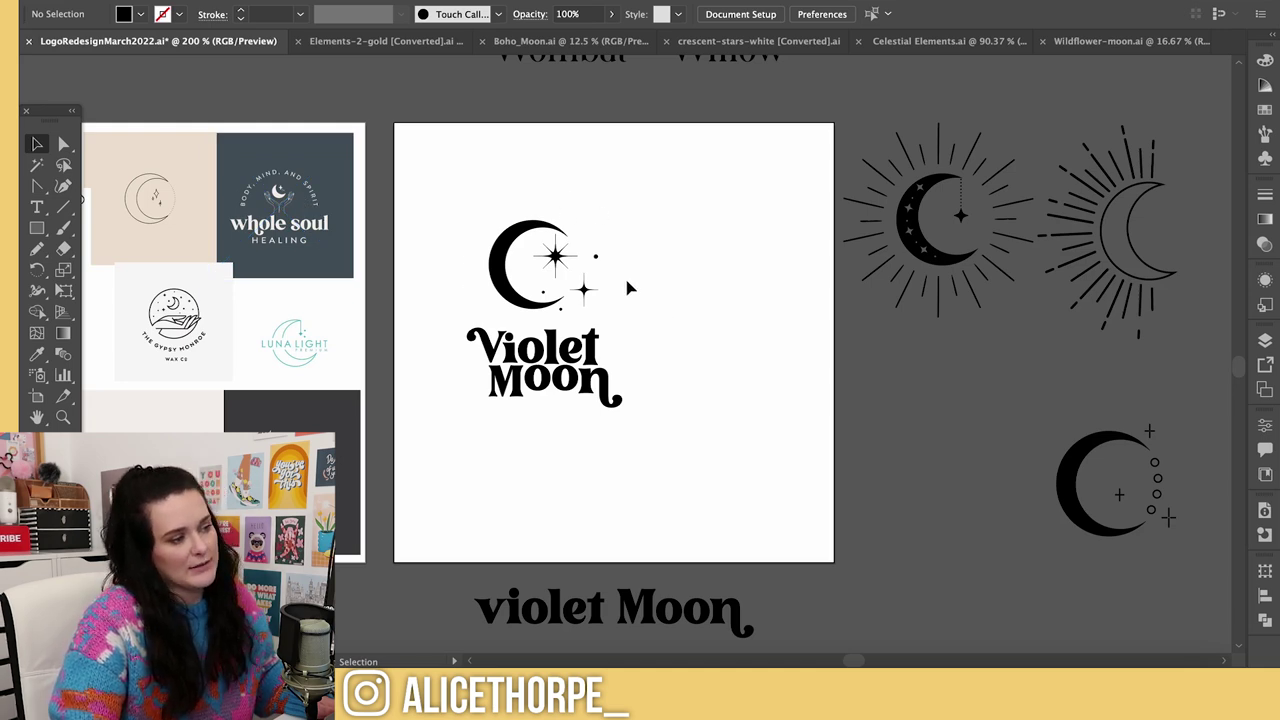
# - Draw a rectangle beside the wordmark and turn it into an arch with rounded upper corners and a 1 pt outline
pyautogui.press('m')
pyautogui.moveTo(664, 283); pyautogui.dragTo(792, 460)
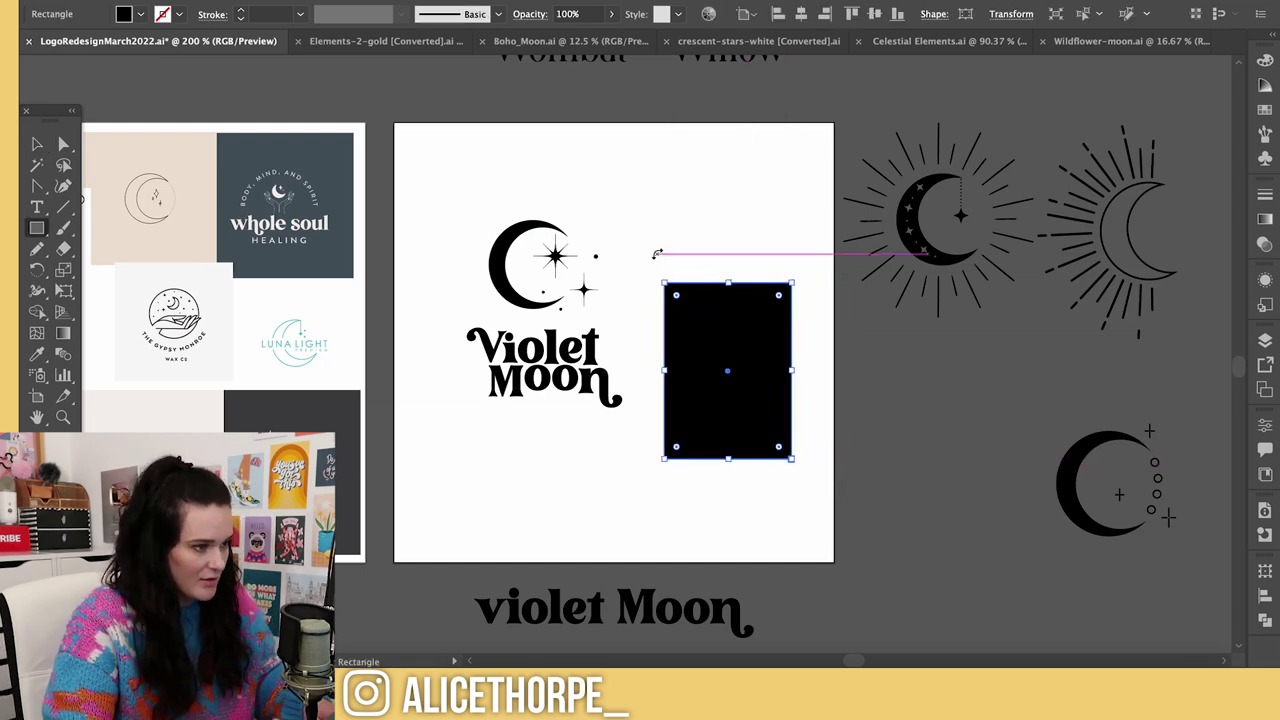
# - Run the text "HANDMADE WAX MELTS" along the arch path at 6 pt and move it up beside the moon
pyautogui.click(40, 212)
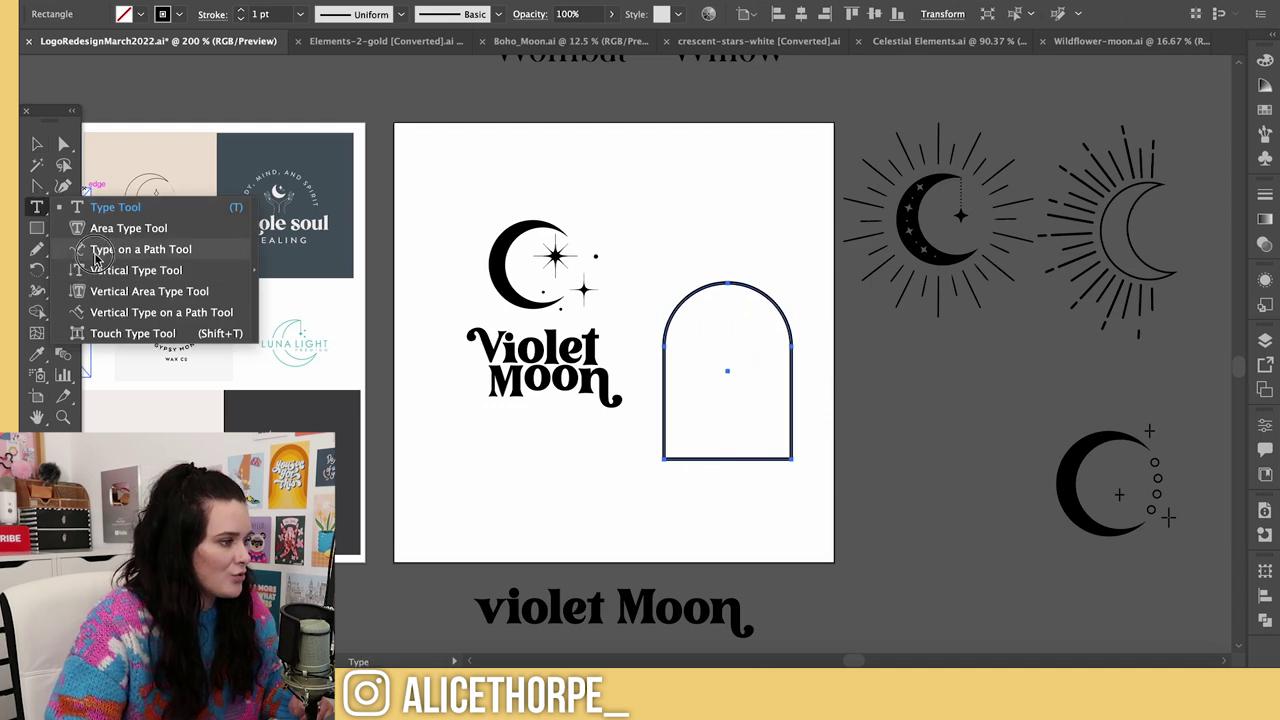
pyautogui.click(130, 249)
pyautogui.click(669, 358)
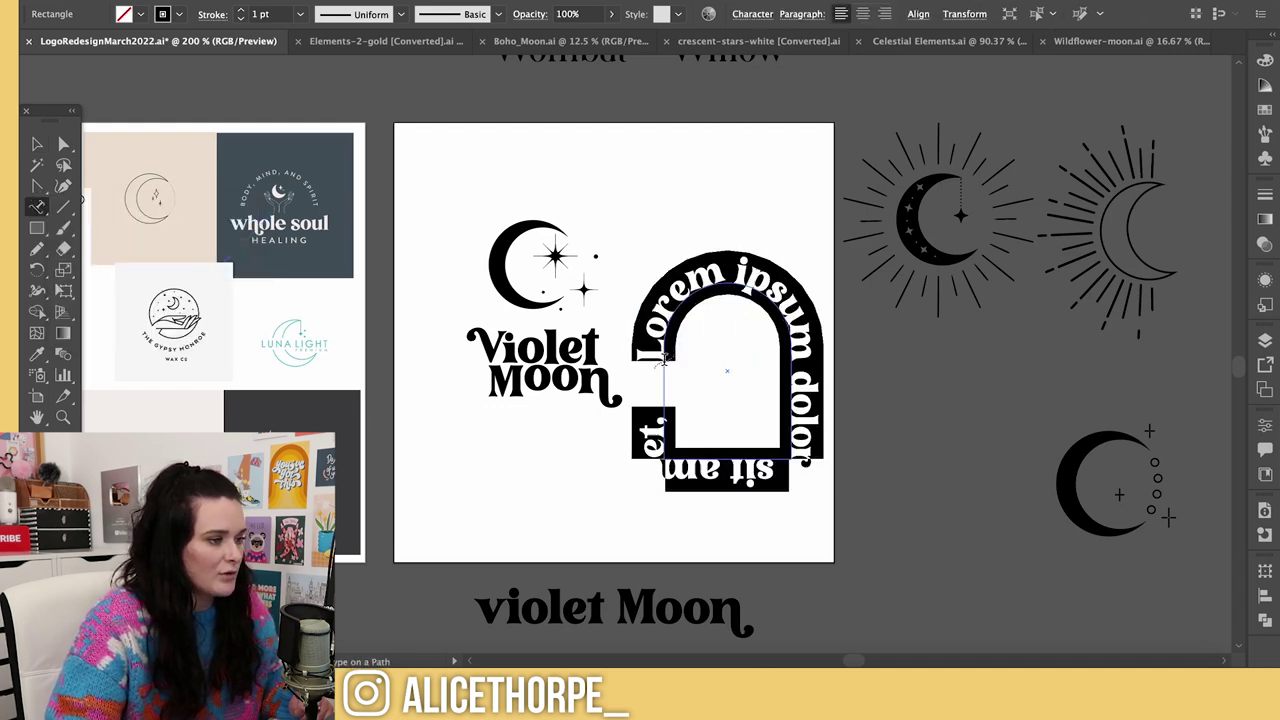
pyautogui.write('HAND')
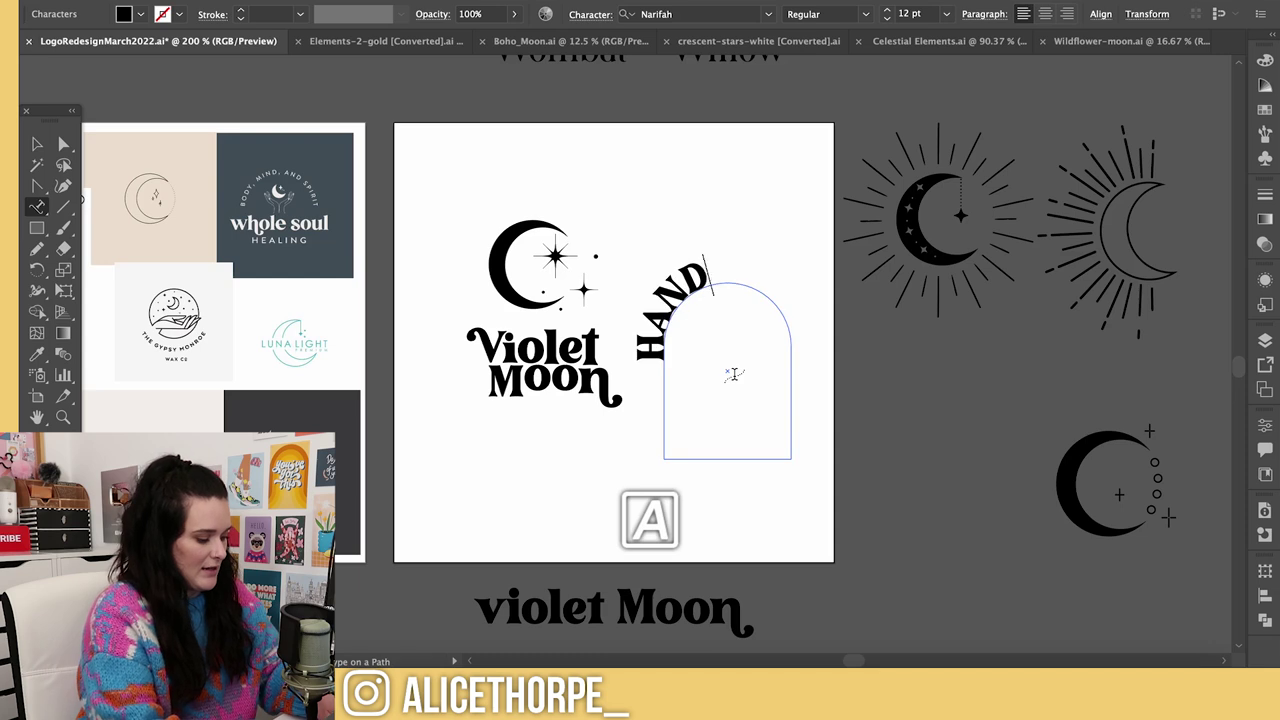
pyautogui.write('MADE WAX MELTS')
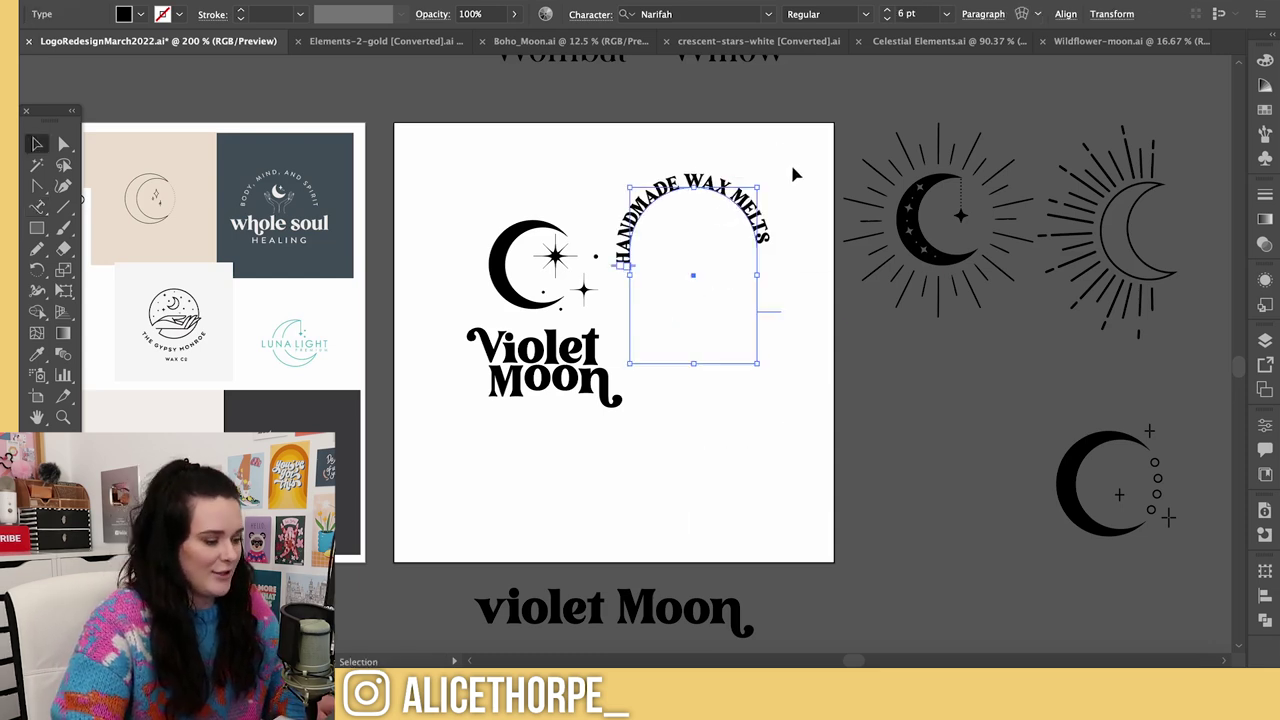
# - Change the arched text to the Denike Regular font at 4 pt
pyautogui.hscroll(5, 857, 661)
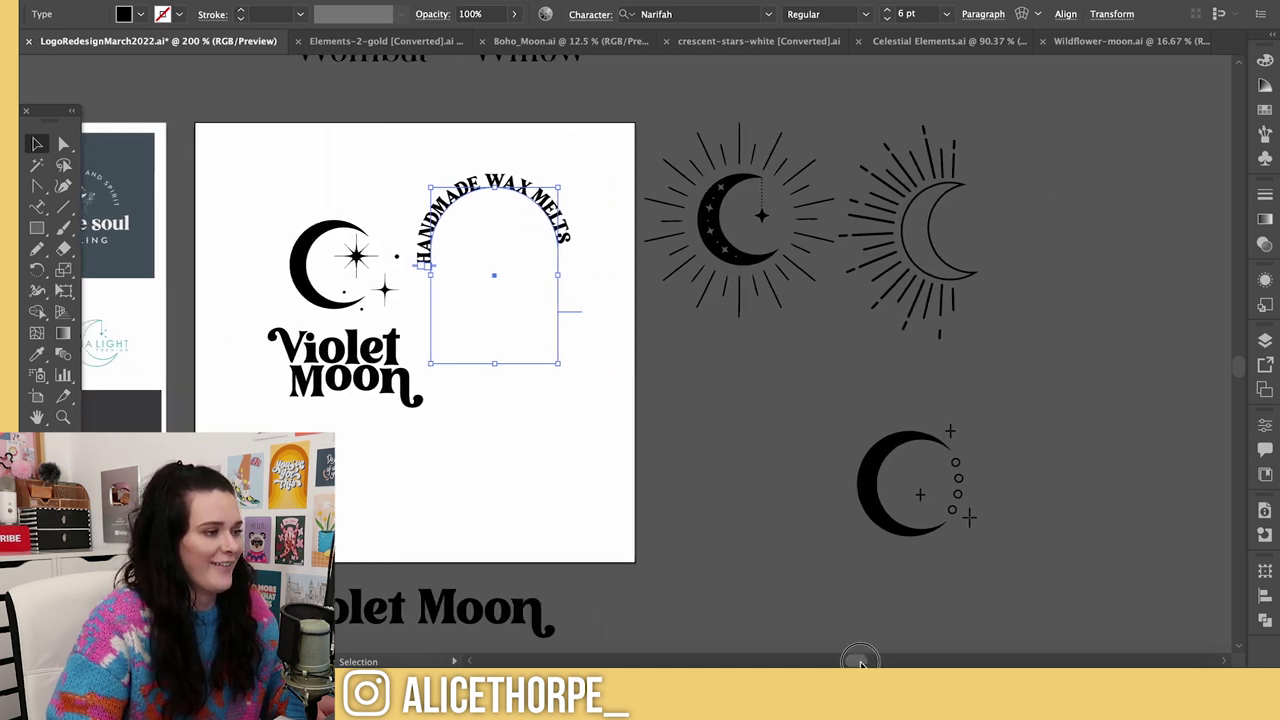
pyautogui.click(768, 14)
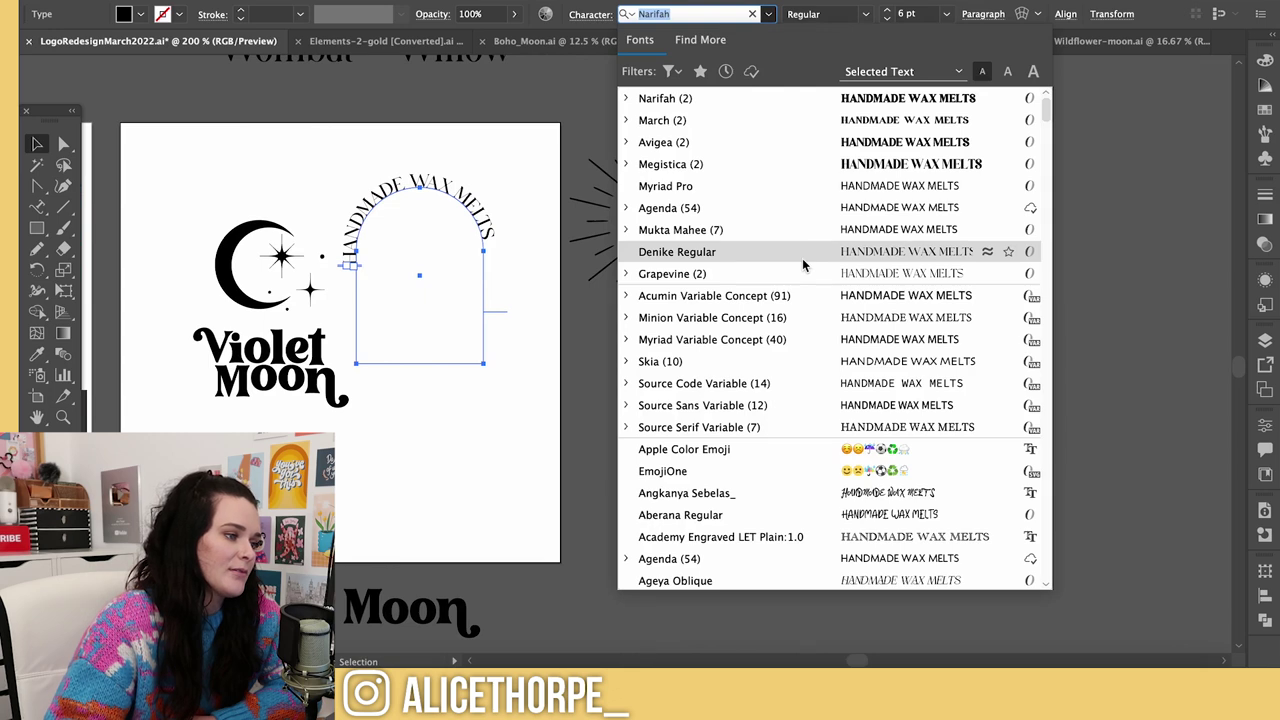
pyautogui.click(802, 258)
pyautogui.click(889, 19)
pyautogui.click(889, 19)
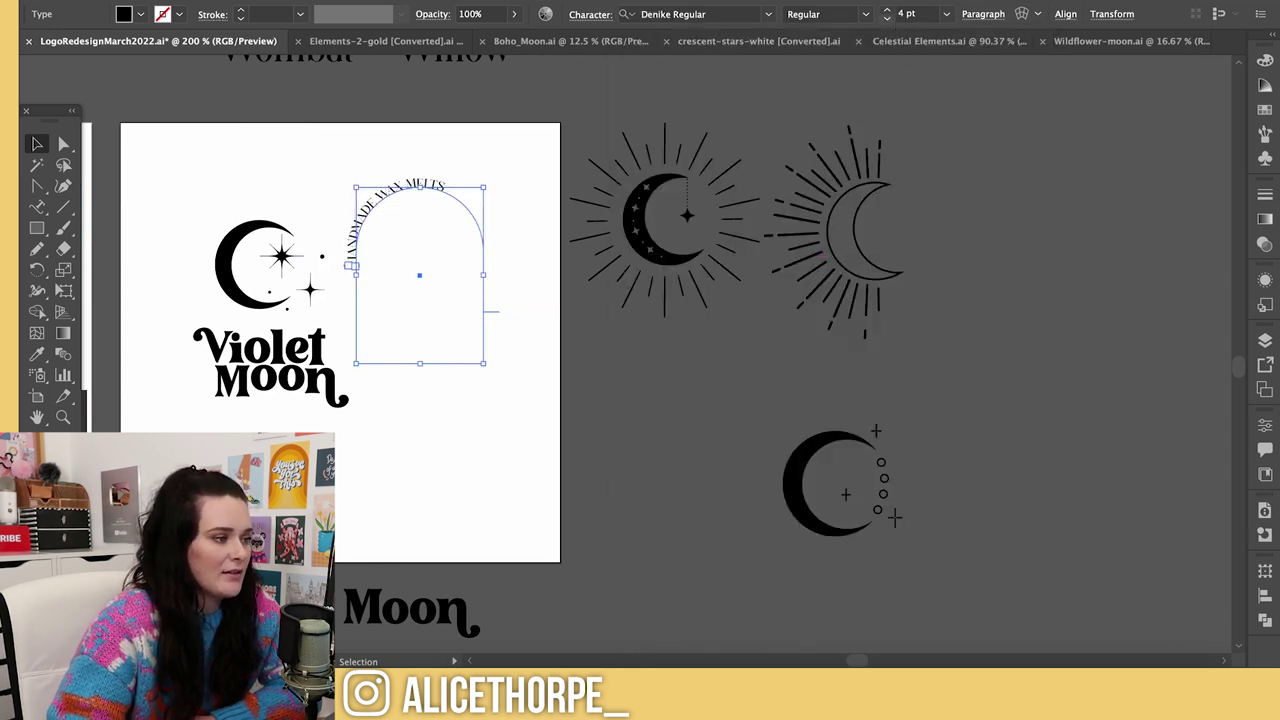
# - Reduce the arched "HANDMADE WAX MELTS" text to 3 pt
pyautogui.click(889, 19)
pyautogui.press('super+plus')
pyautogui.press('super+equal')
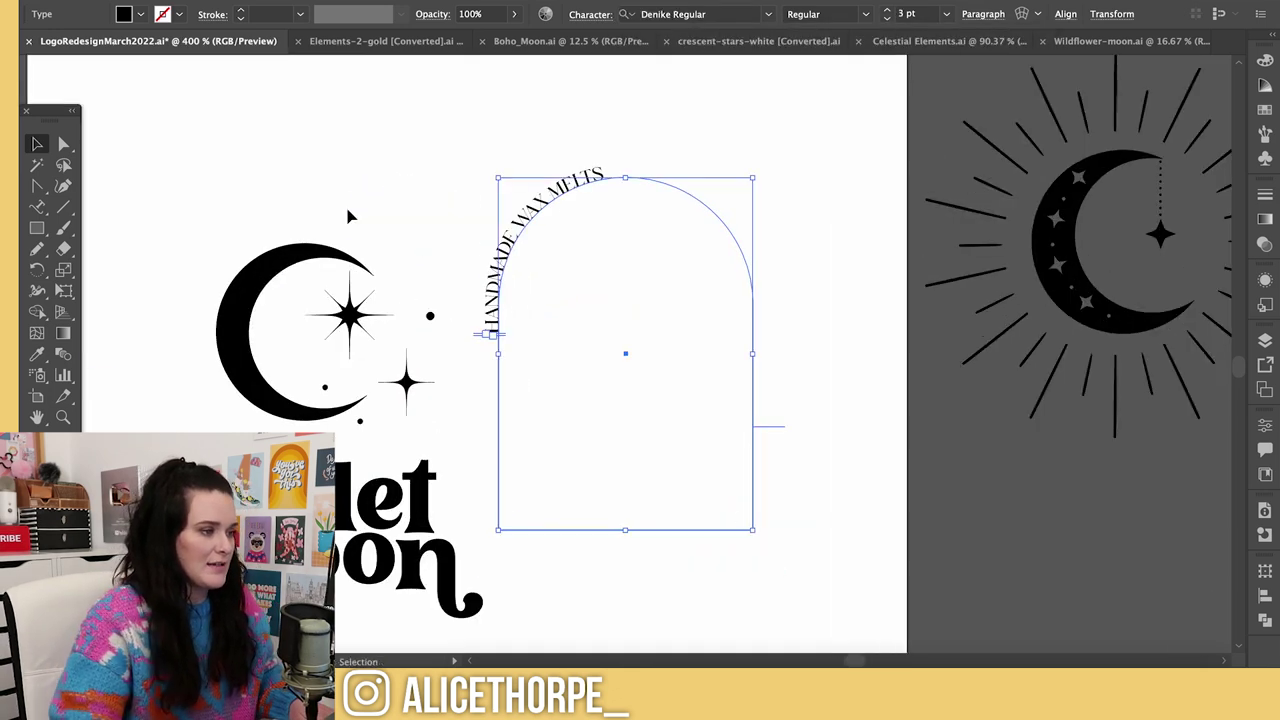
pyautogui.click(403, 160)
# - Repeat the phrase "HANDMADE WAX MELTS" after the existing one along the arch path, with a gap between them
pyautogui.press('t')
pyautogui.moveTo(603, 176); pyautogui.dragTo(472, 340)
pyautogui.press('super+c')
pyautogui.press('Right')
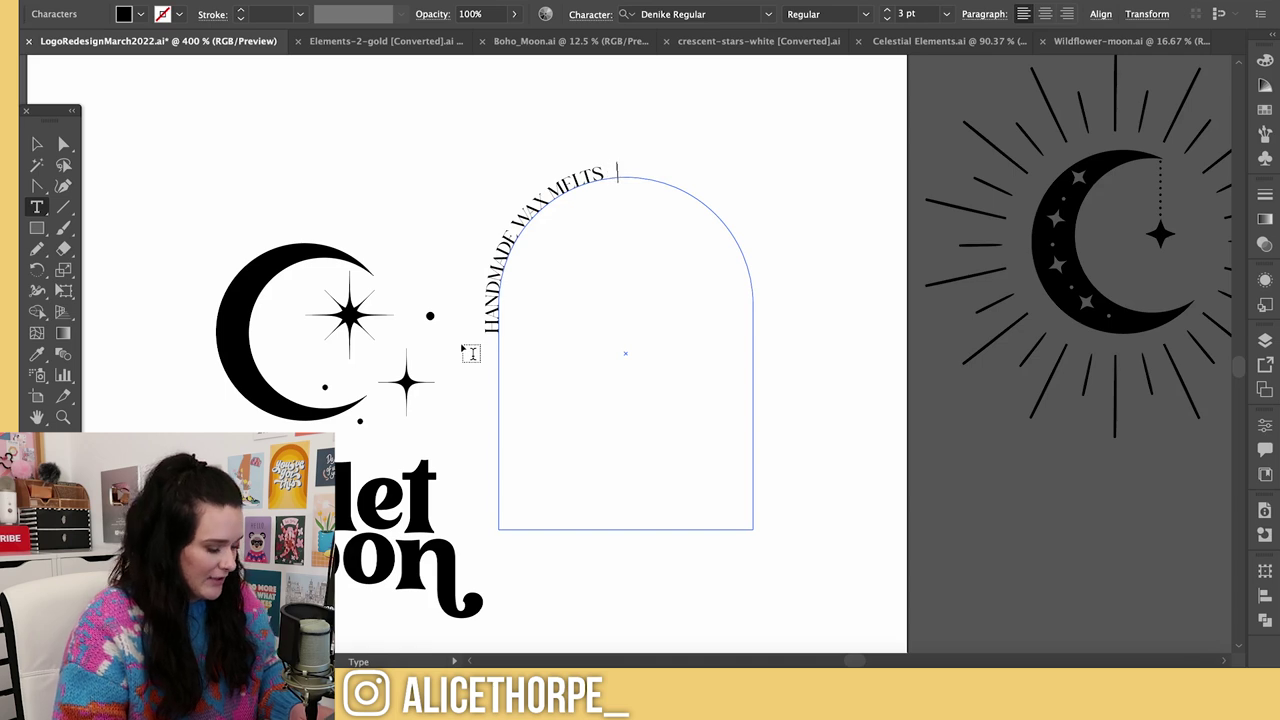
pyautogui.press('super+v')
pyautogui.press('Escape')
# - Centre-align the arched text and adjust its path limits so the two phrases mirror each other around the arch's peak
pyautogui.moveTo(484, 340); pyautogui.dragTo(680, 182)
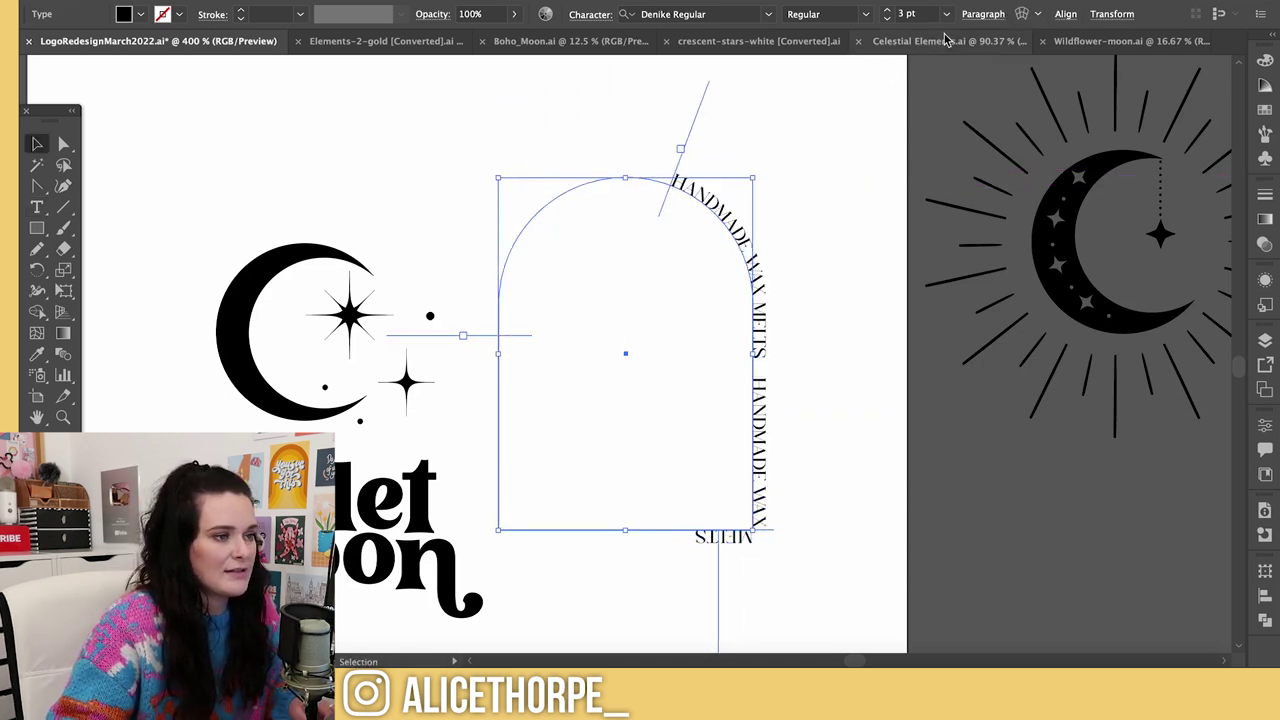
pyautogui.click(979, 15)
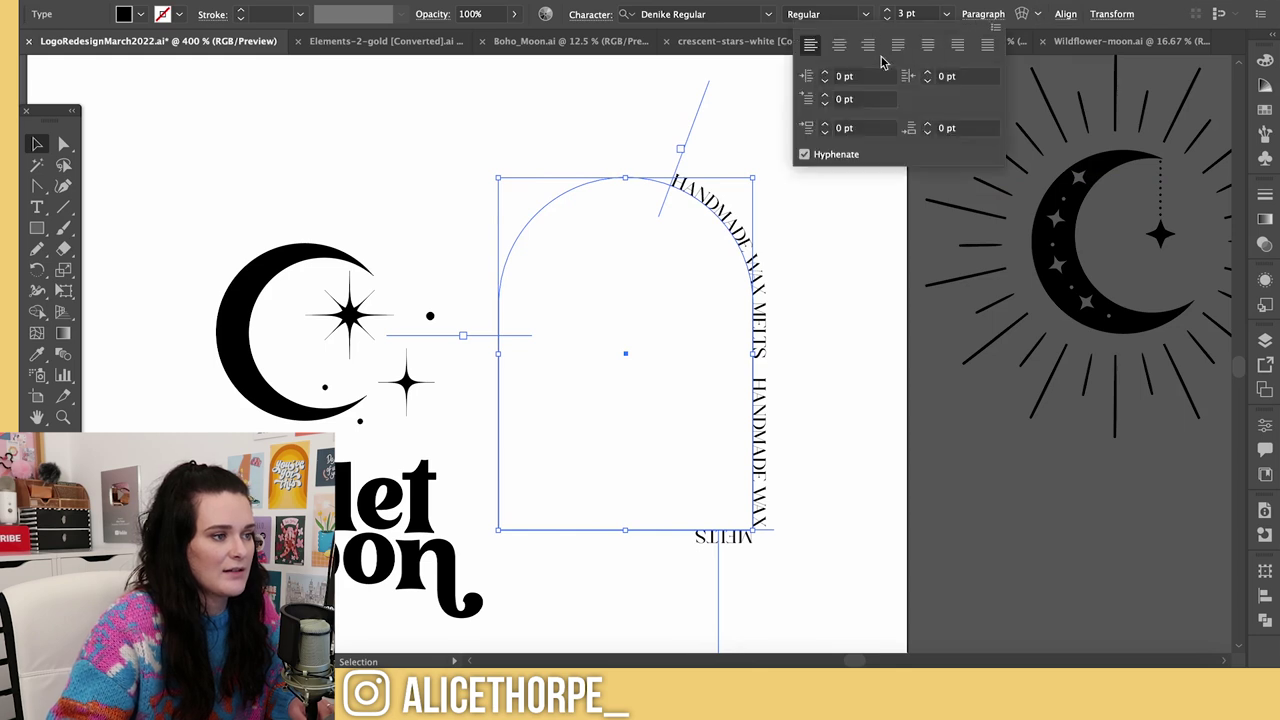
pyautogui.click(840, 46)
pyautogui.moveTo(720, 645); pyautogui.dragTo(626, 120)
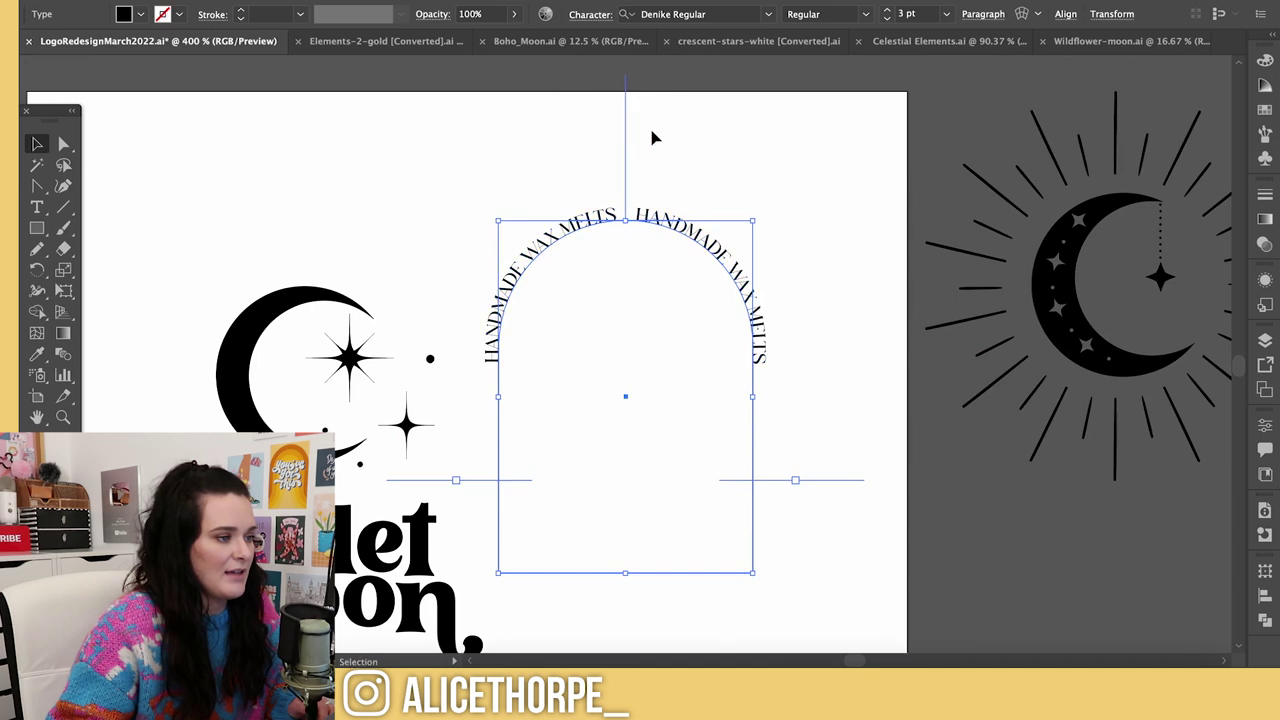
pyautogui.scroll(-2, 781, 197)
# - Position the arched text around the Violet Moon logo and shrink the moon artwork to fit inside the arch
pyautogui.moveTo(757, 274); pyautogui.dragTo(440, 380)
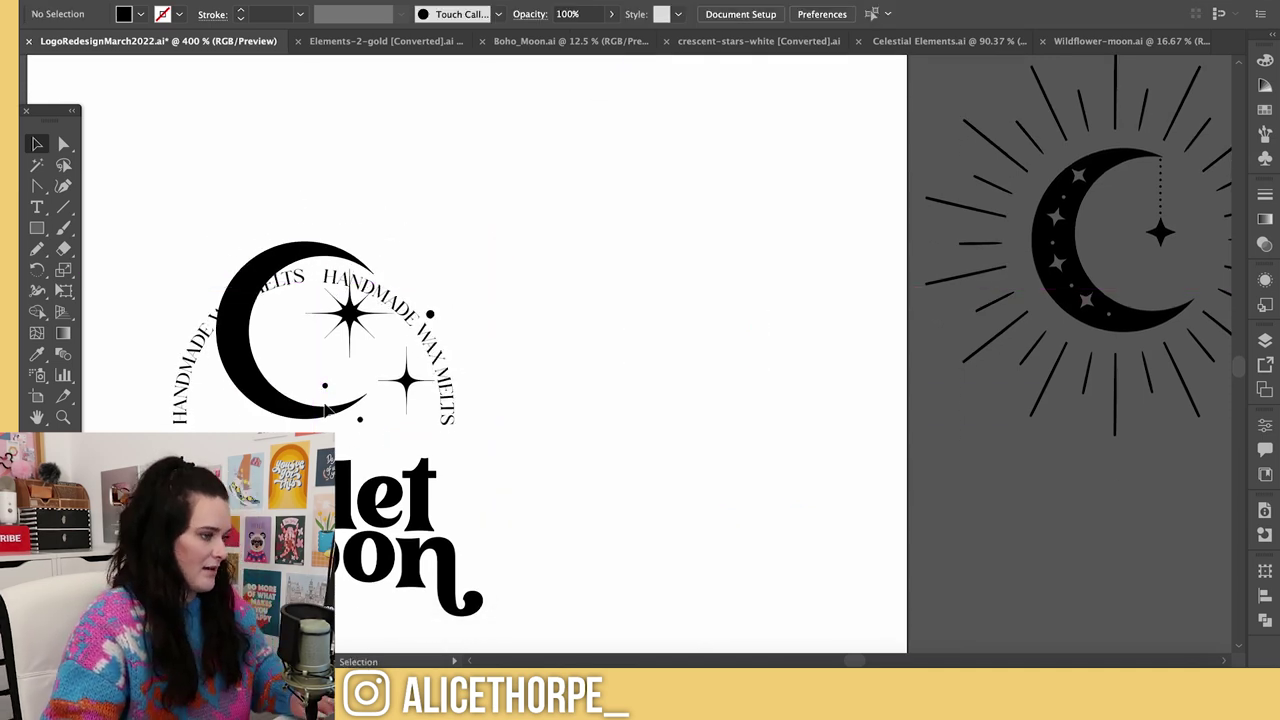
pyautogui.click(296, 418)
pyautogui.press('a')
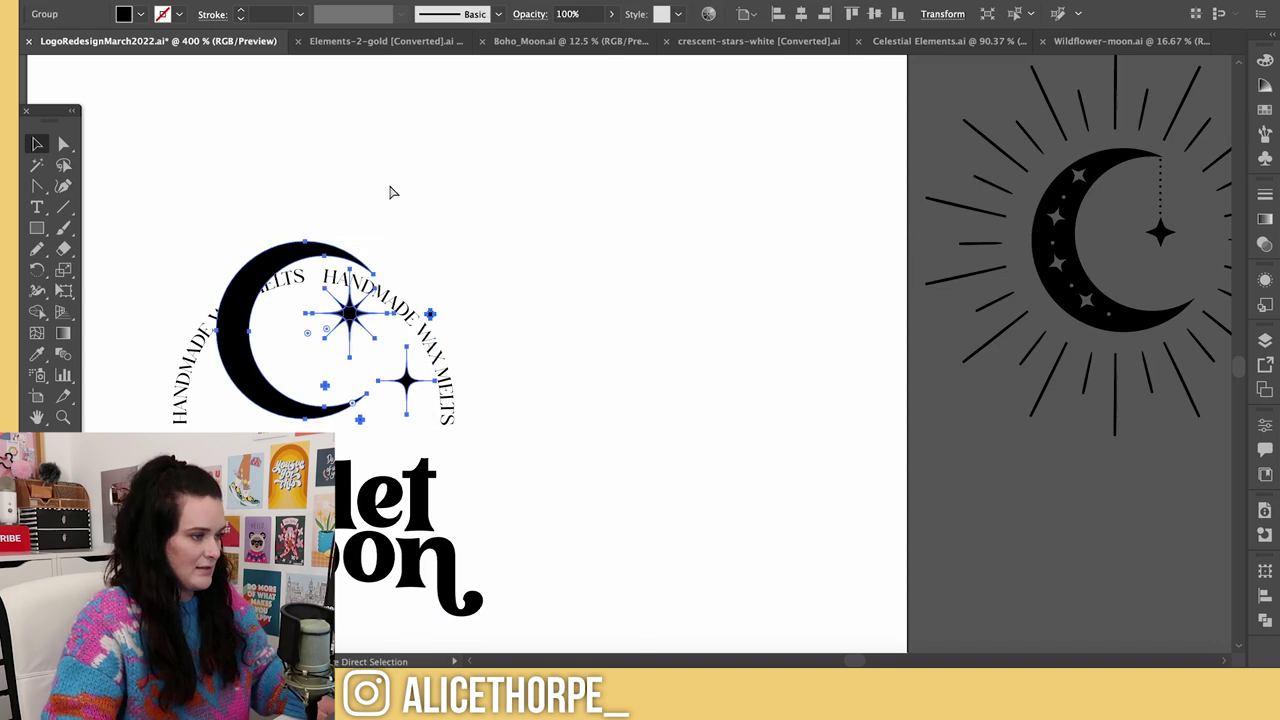
pyautogui.keyDown('super'); pyautogui.click(307, 245); pyautogui.keyUp('super')
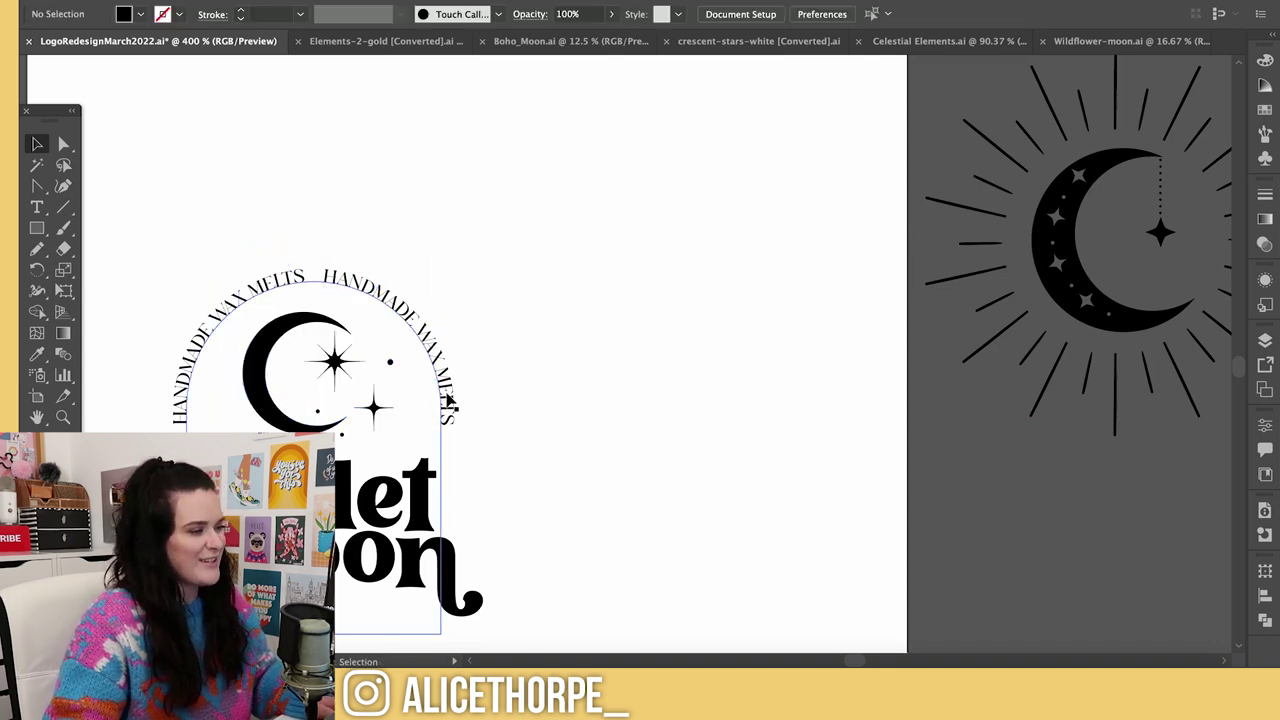
pyautogui.moveTo(446, 394); pyautogui.dragTo(447, 412)
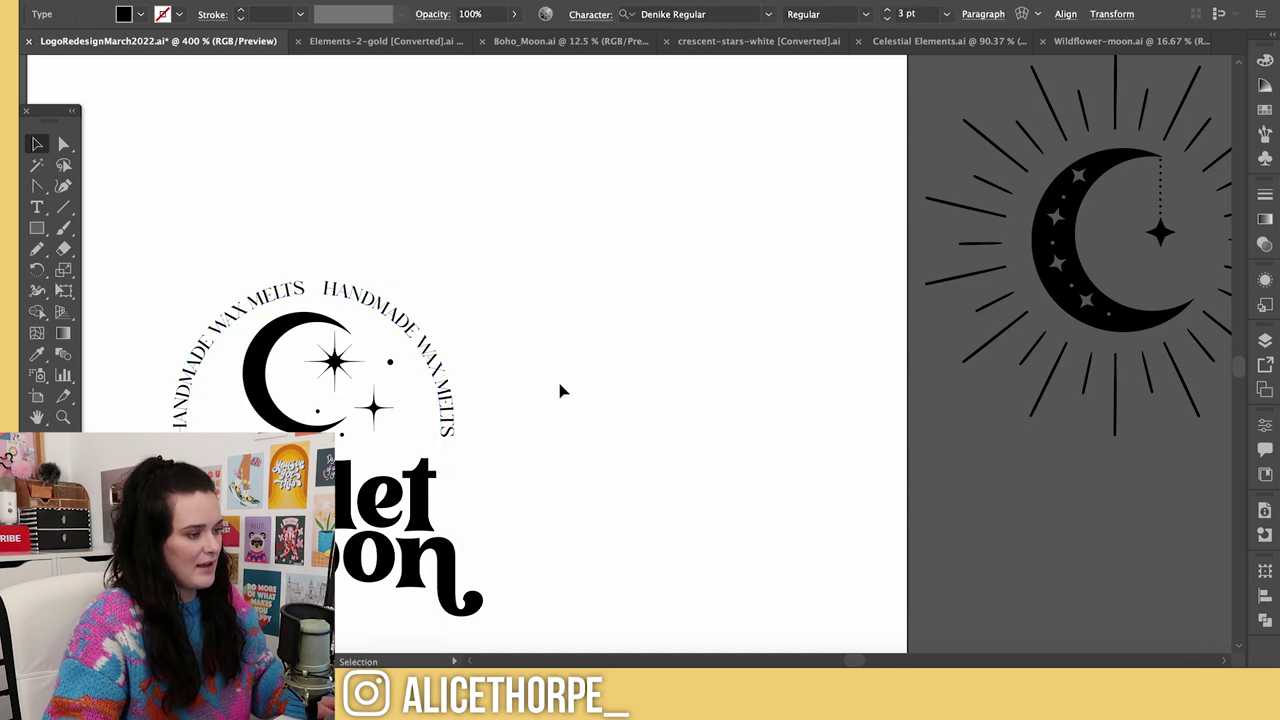
pyautogui.click(561, 391)
# - Add a separate straight text line reading "HANDMADE WAX MELTS" and move it near the artboard's lower right corner
pyautogui.press('super+minus')
pyautogui.press('super+minus')
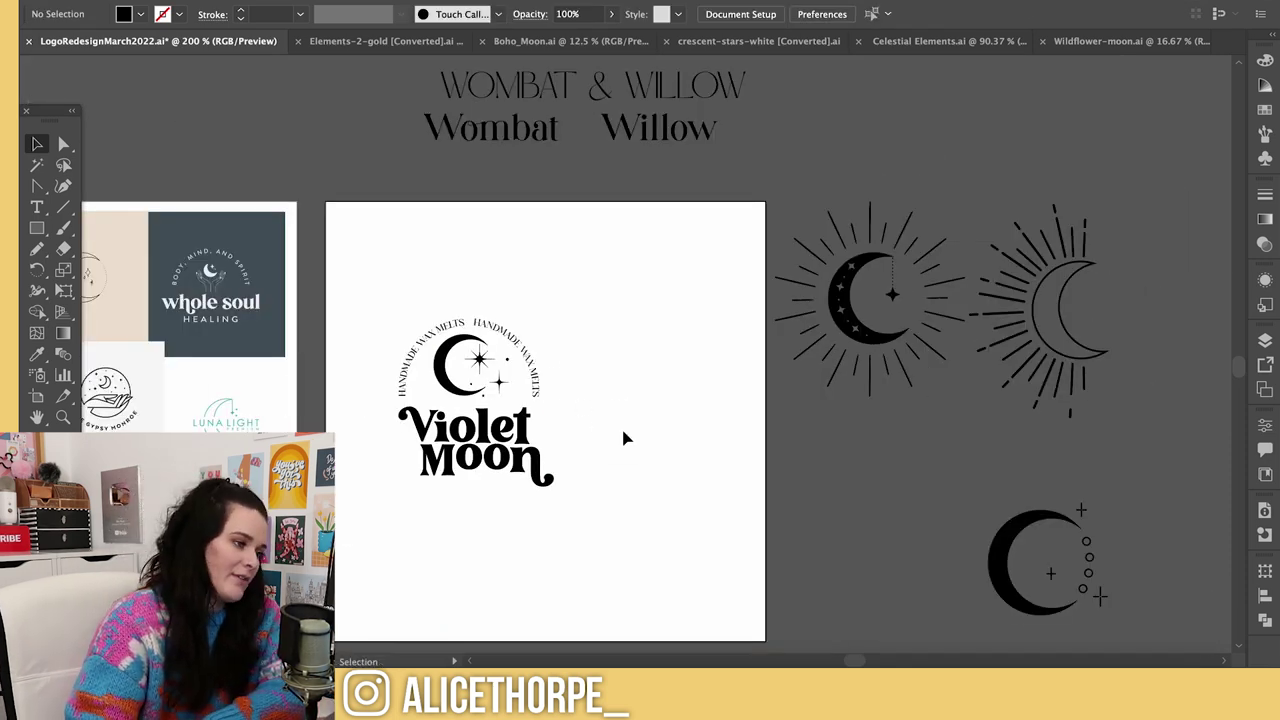
pyautogui.press('t')
pyautogui.click(600, 551)
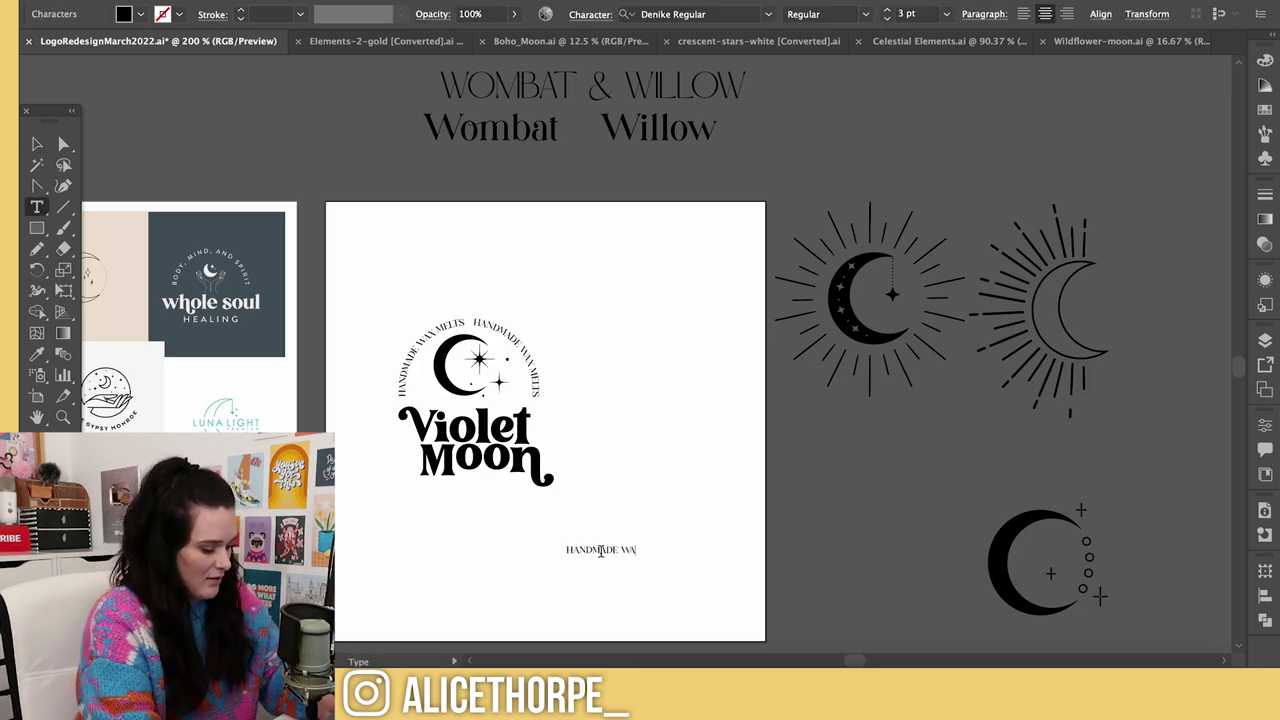
pyautogui.write('HANDMADE WAX MELTS')
pyautogui.press('Escape')
pyautogui.moveTo(636, 553); pyautogui.dragTo(752, 591)
# - Move the complete logo to the artboard's upper left and place a copy of it diagonally below
pyautogui.moveTo(616, 521); pyautogui.dragTo(393, 286)
pyautogui.moveTo(460, 397); pyautogui.dragTo(605, 454)
pyautogui.click(498, 538)
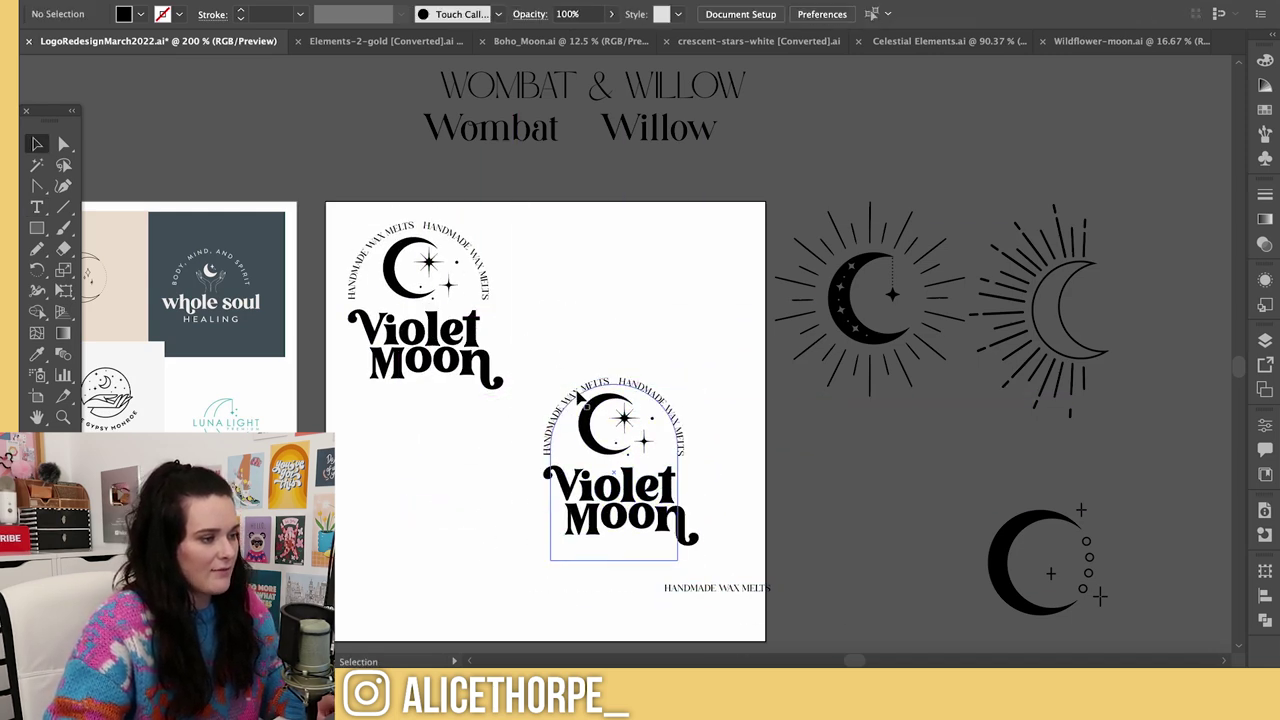
# - Delete the arched text from the logo copy and place the straight tagline directly beneath its wordmark
pyautogui.click(578, 395)
pyautogui.press('Delete')
pyautogui.moveTo(695, 591); pyautogui.dragTo(600, 551)
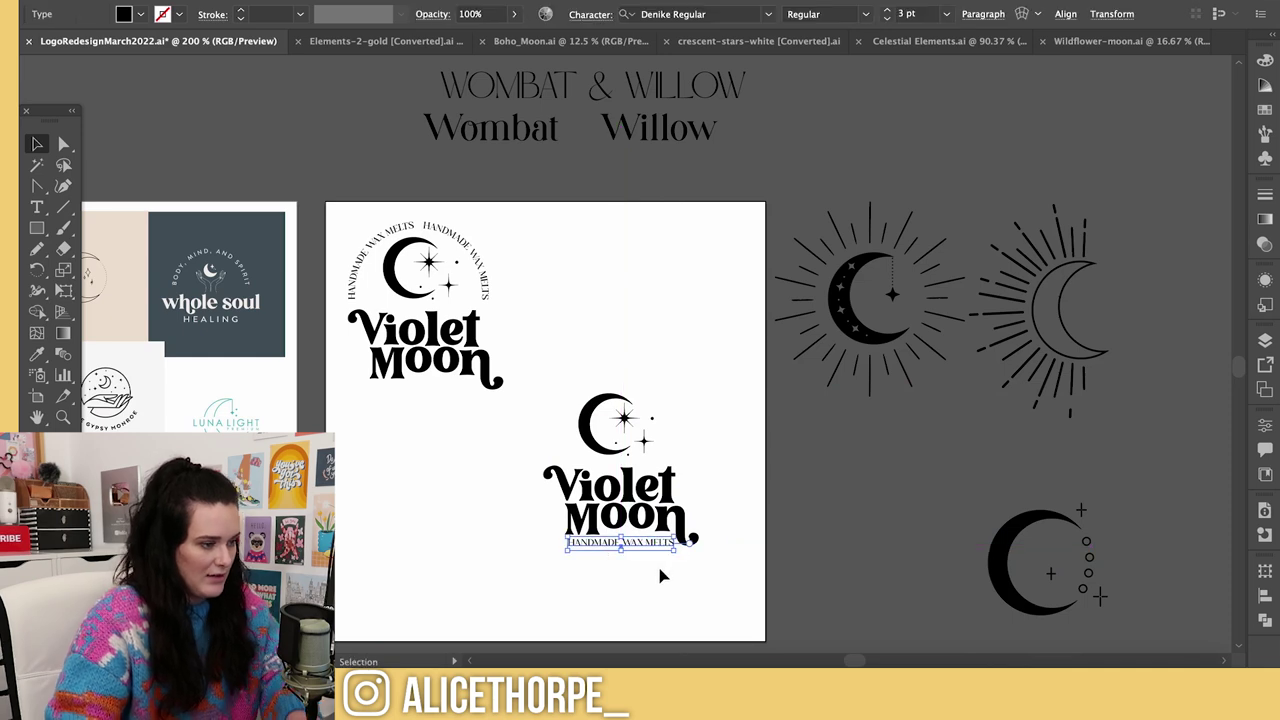
# - Change the straight tagline's font to Agenda Thin
pyautogui.press('super+=')
pyautogui.press('super+=')
pyautogui.press('super+=')
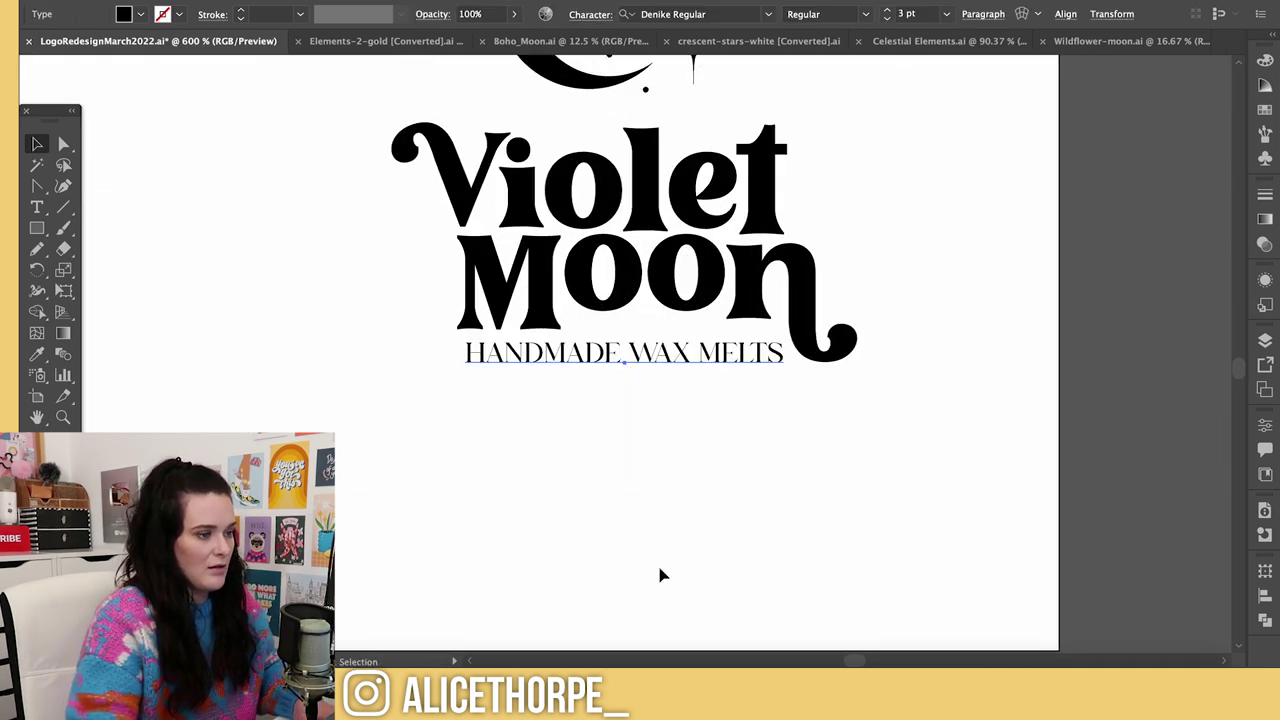
pyautogui.scroll(2, 663, 554)
pyautogui.scroll(1, 731, 485)
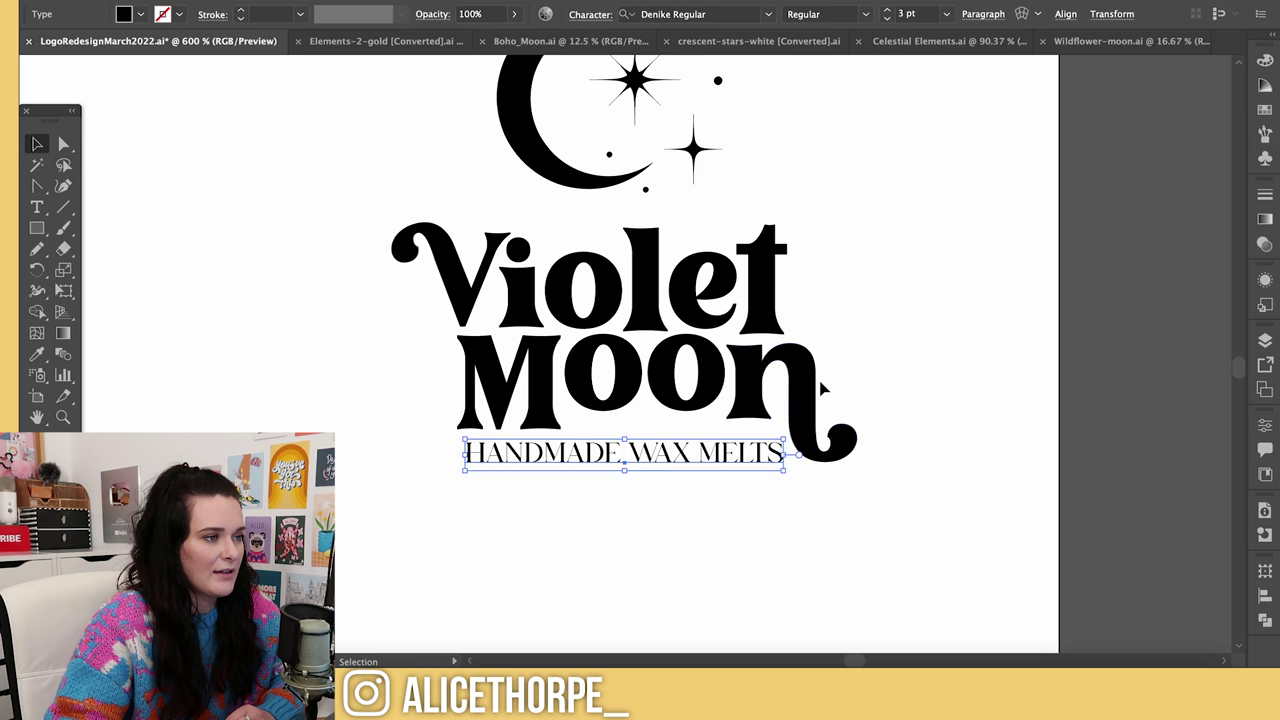
pyautogui.click(768, 14)
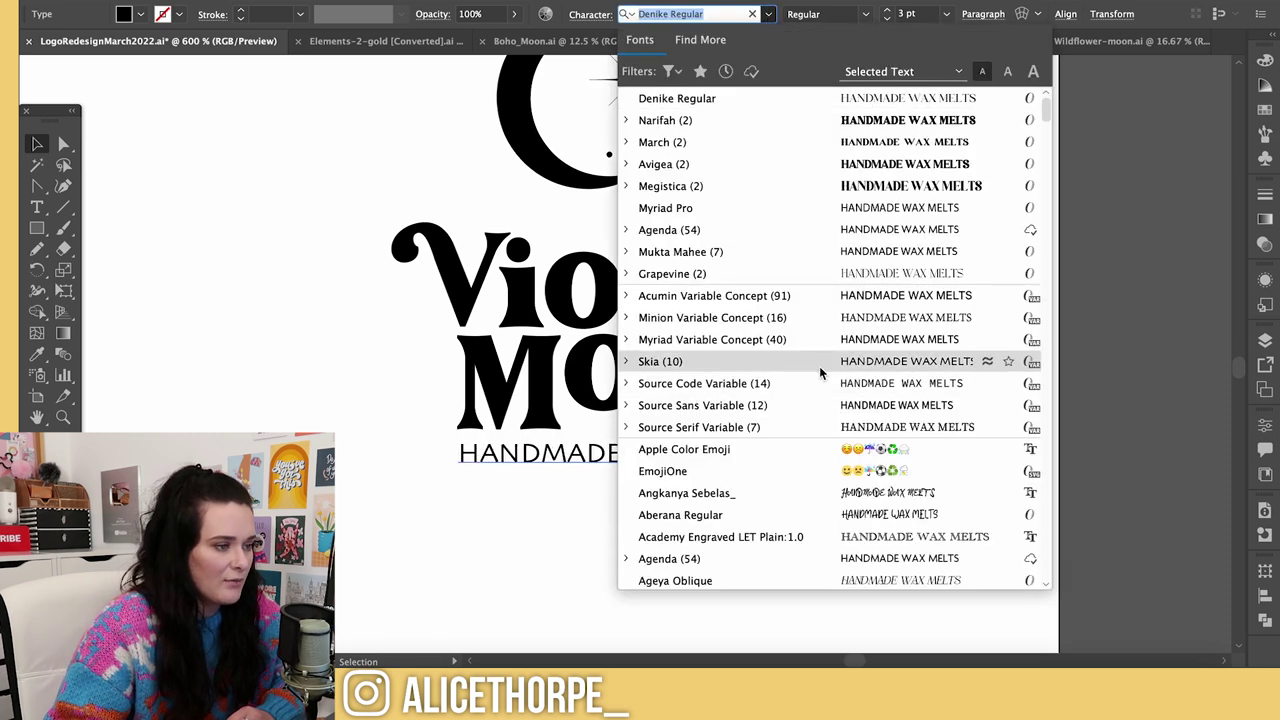
pyautogui.click(630, 231)
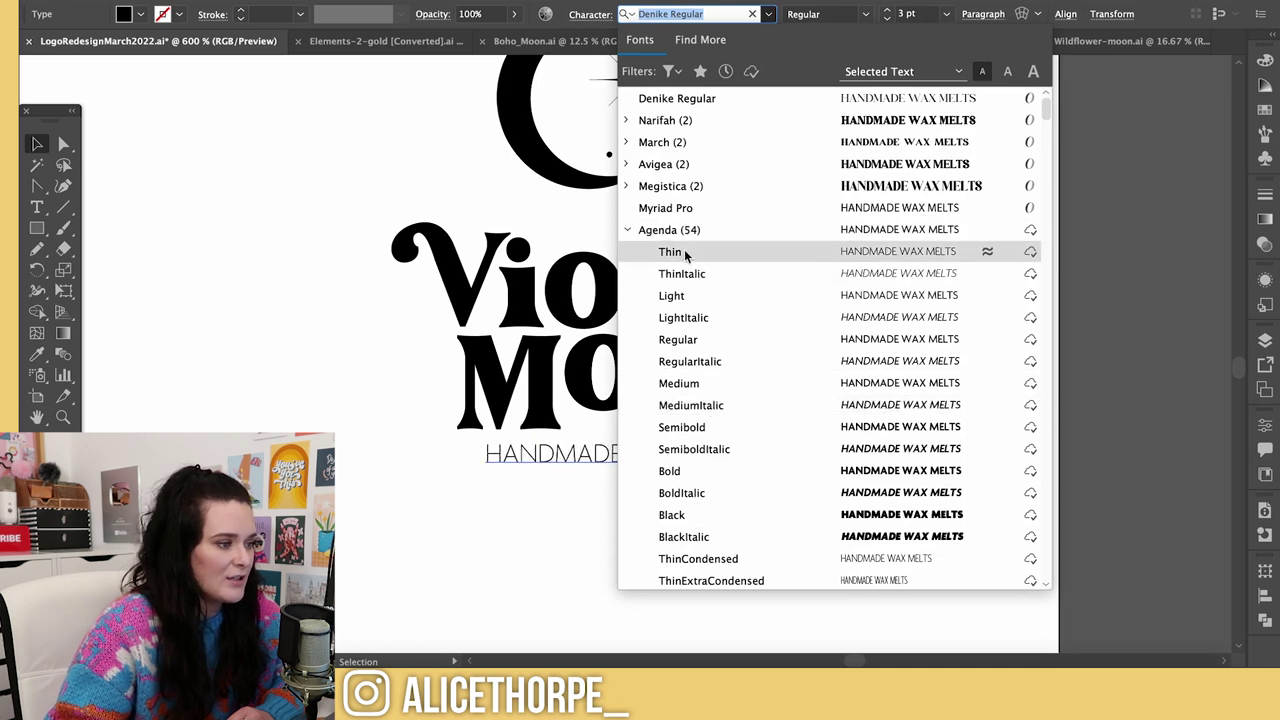
pyautogui.click(670, 252)
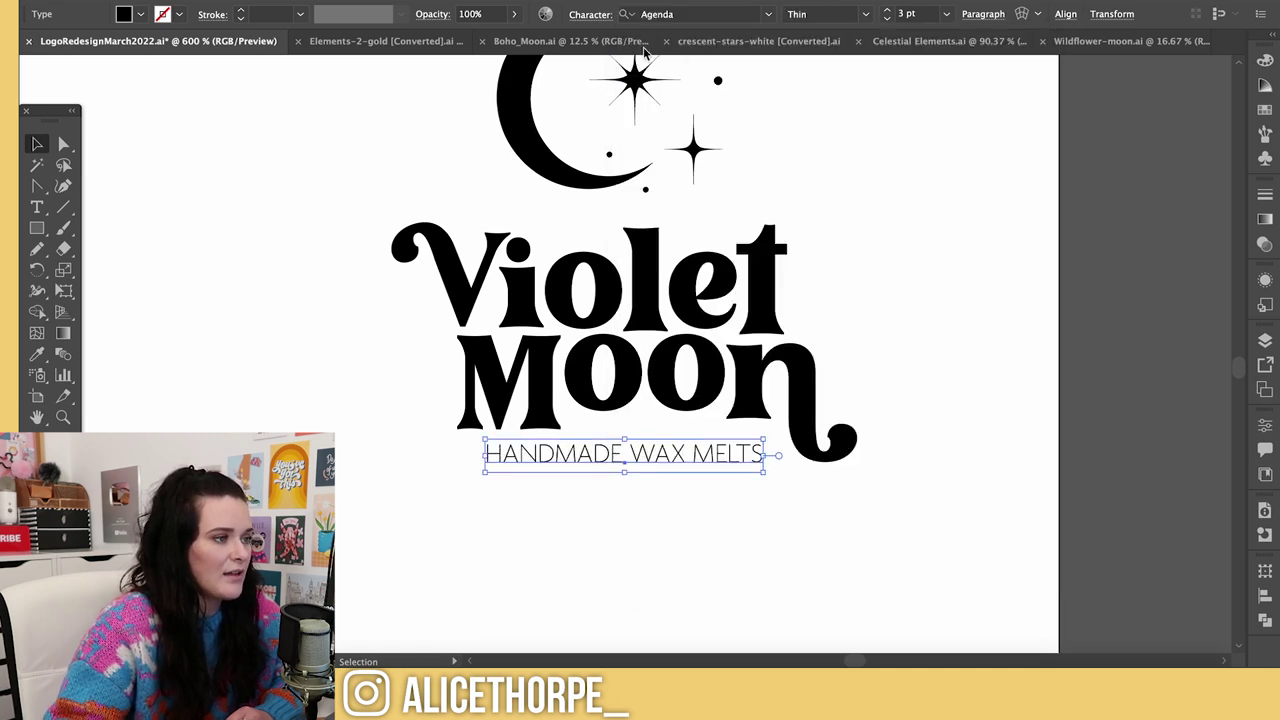
# - Set the tagline's tracking to 200 and scale it down to fit beneath "Moon", clear of the n's tail
pyautogui.click(590, 14)
pyautogui.click(598, 118)
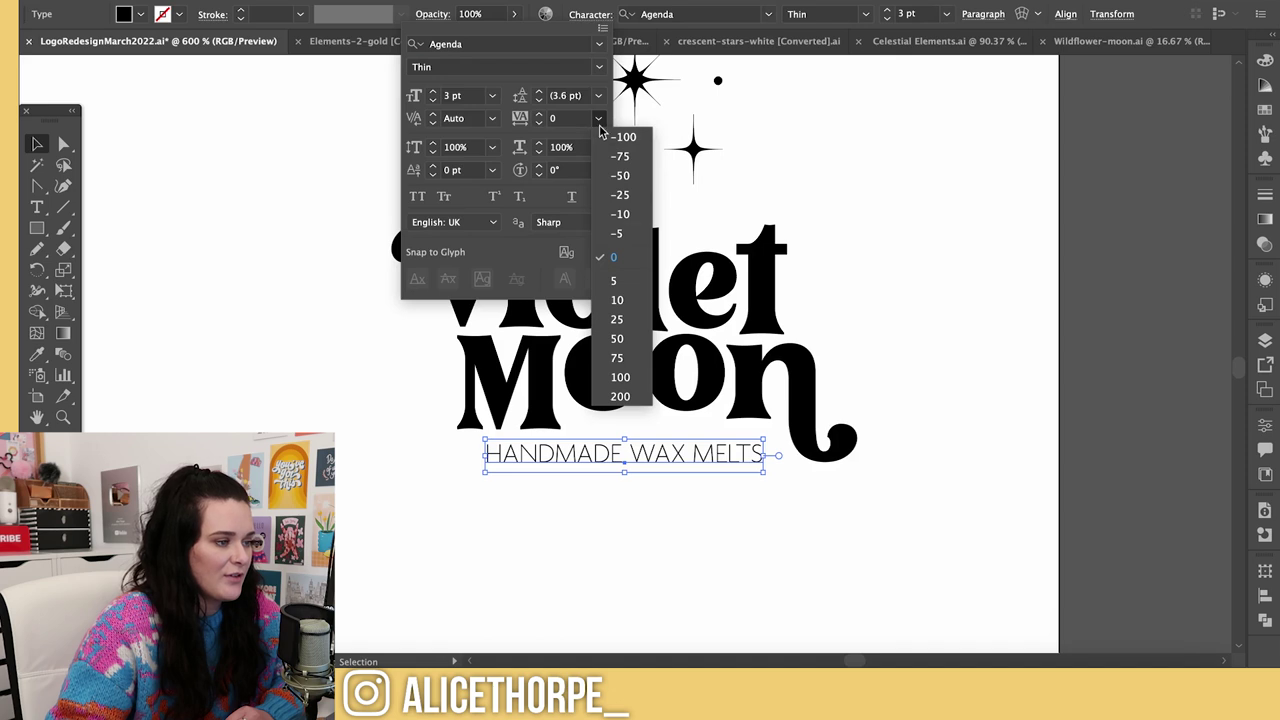
pyautogui.click(630, 398)
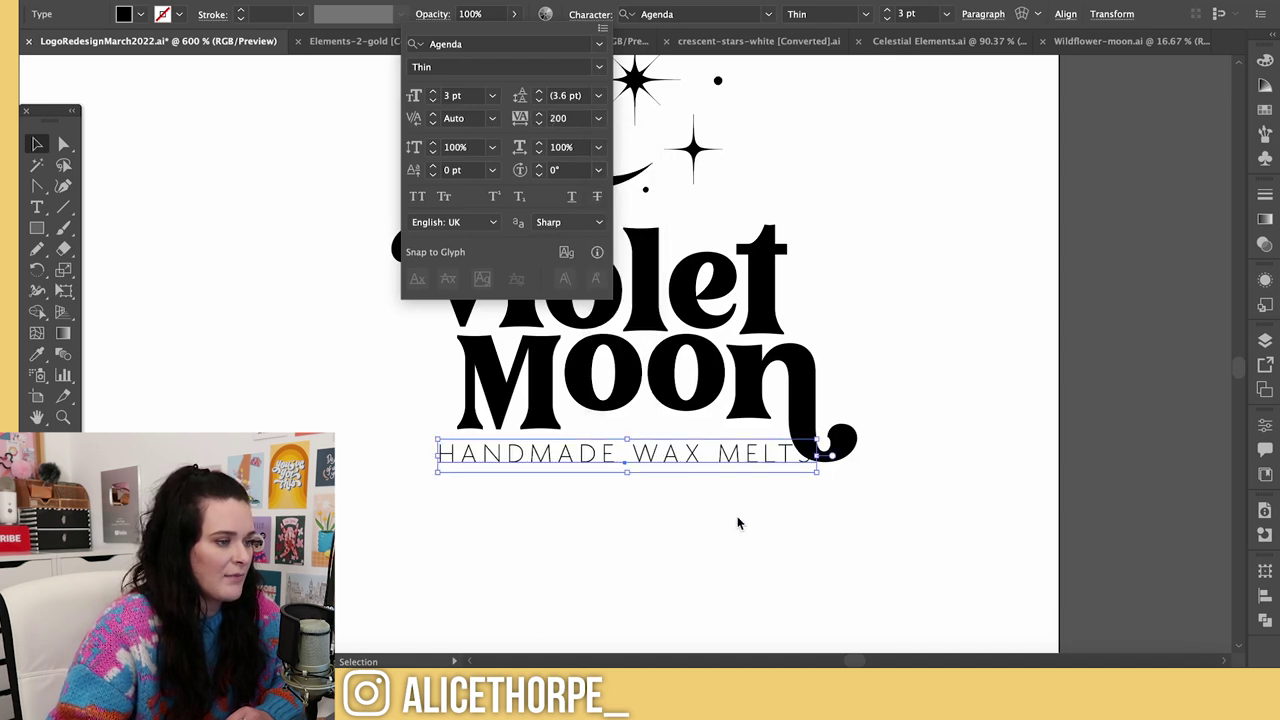
pyautogui.click(737, 518)
pyautogui.moveTo(693, 467); pyautogui.dragTo(663, 461)
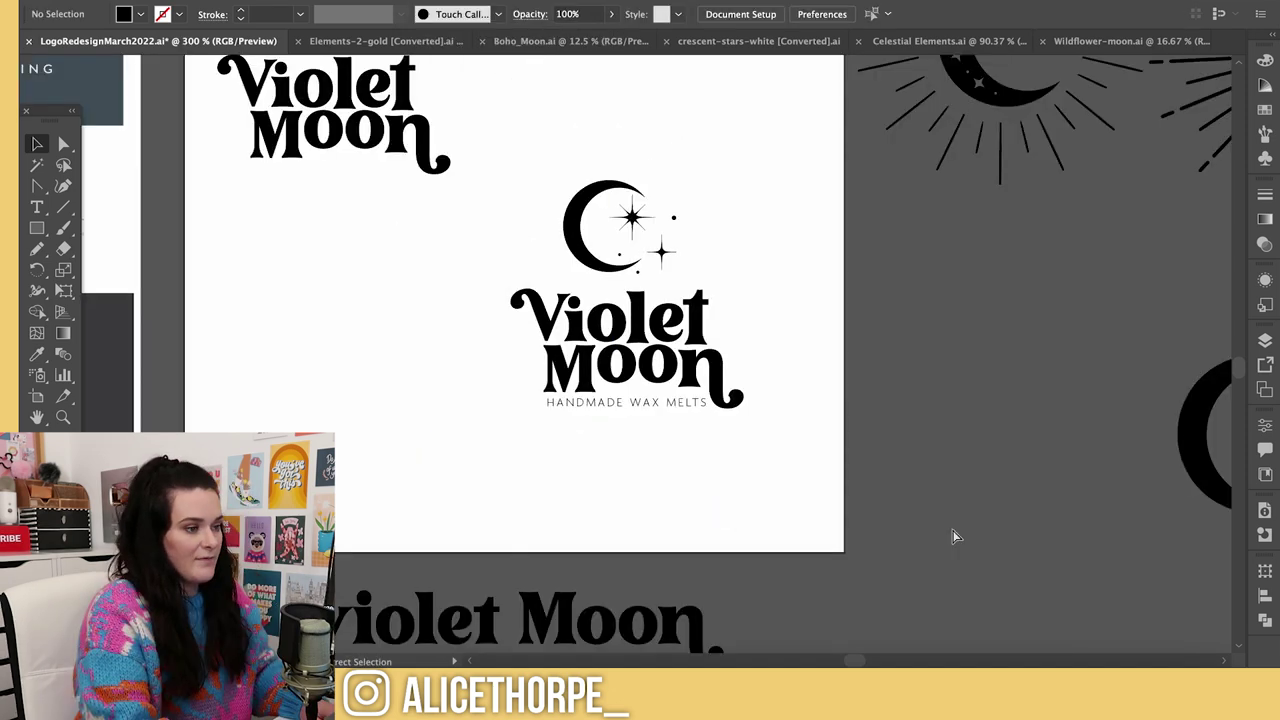
# - Enlarge the moon-and-stars artwork above the wordmark in the straight-tagline version
pyautogui.hotkey('ctrl', '-')
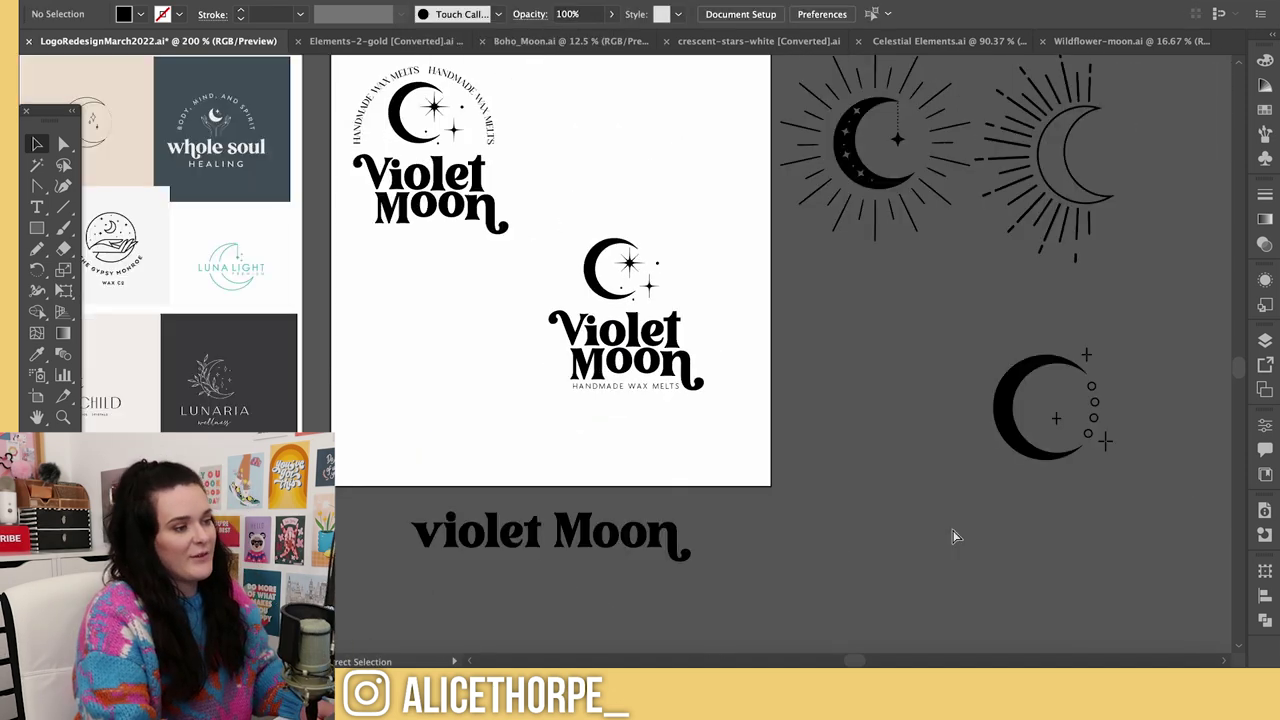
pyautogui.moveTo(600, 275)
pyautogui.mouseDown()
pyautogui.moveTo(547, 225)
pyautogui.moveTo(563, 259)
pyautogui.moveTo(607, 277)
pyautogui.mouseUp()
pyautogui.click(726, 286)
pyautogui.scroll(1, 495, 145)
pyautogui.click(490, 152)
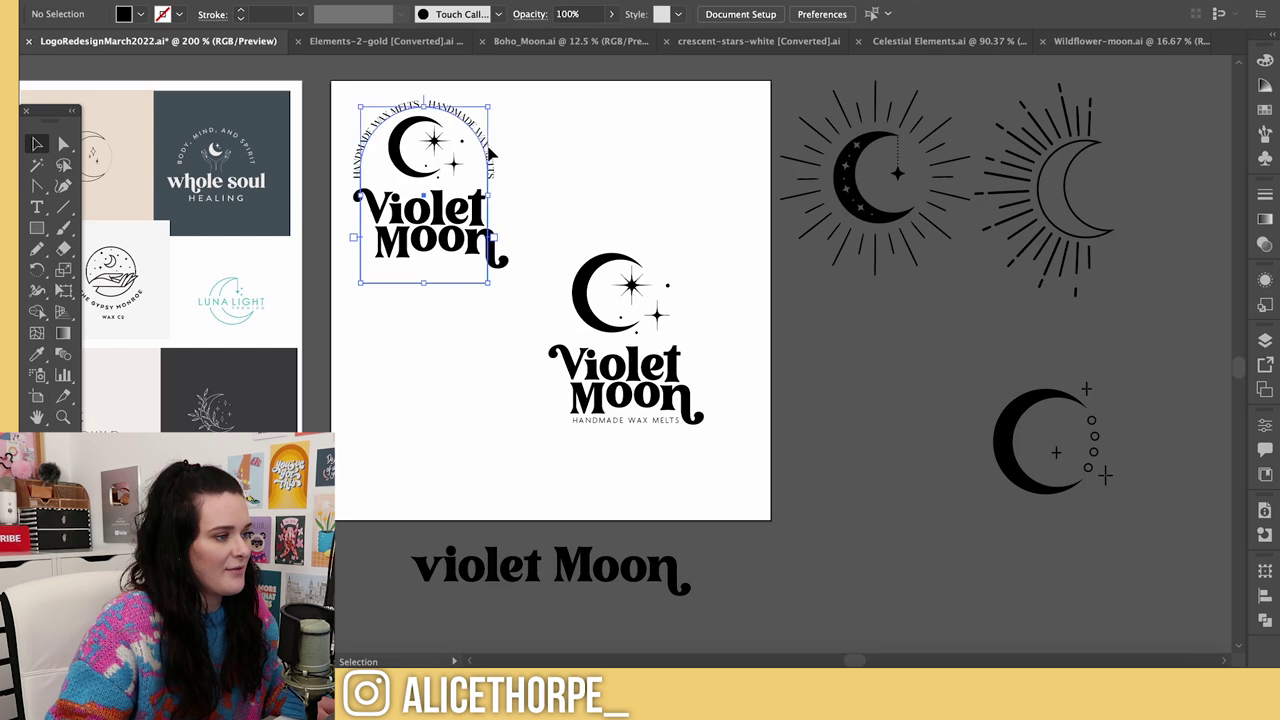
pyautogui.moveTo(490, 194)
pyautogui.mouseDown()
pyautogui.moveTo(478, 194)
pyautogui.moveTo(506, 196)
pyautogui.mouseUp()
pyautogui.click(549, 185)
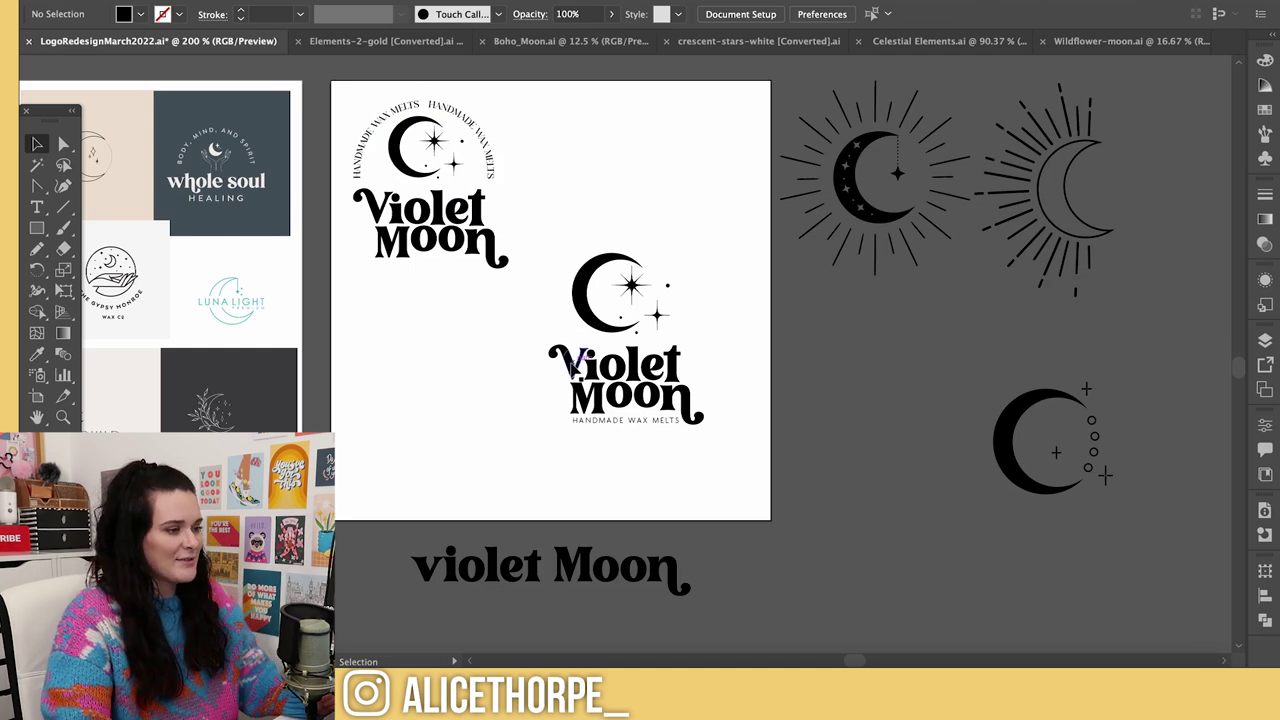
# - Move the straight-tagline logo up beside the arched version and build a horizontal copy below with the moon left of the wordmark
pyautogui.moveTo(568, 236); pyautogui.dragTo(709, 432)
pyautogui.moveTo(627, 391); pyautogui.dragTo(646, 250)
pyautogui.moveTo(672, 292); pyautogui.dragTo(662, 470)
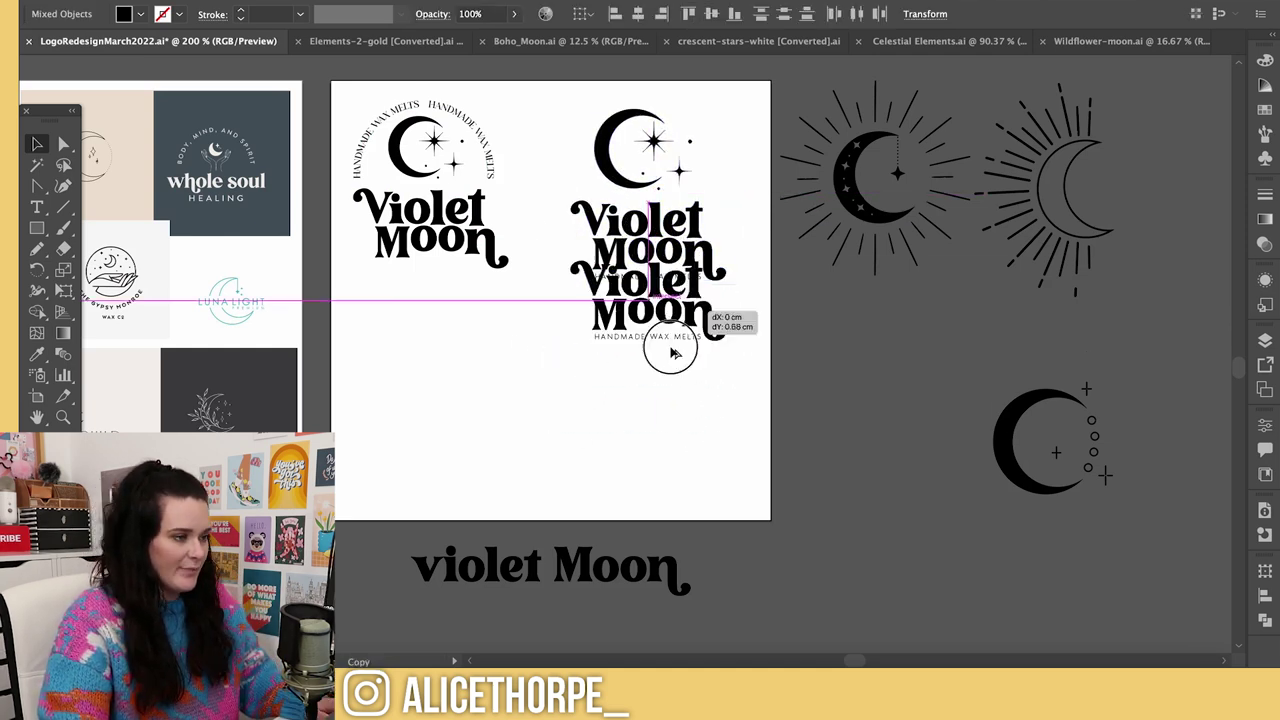
pyautogui.moveTo(589, 106); pyautogui.dragTo(537, 410)
pyautogui.click(434, 443)
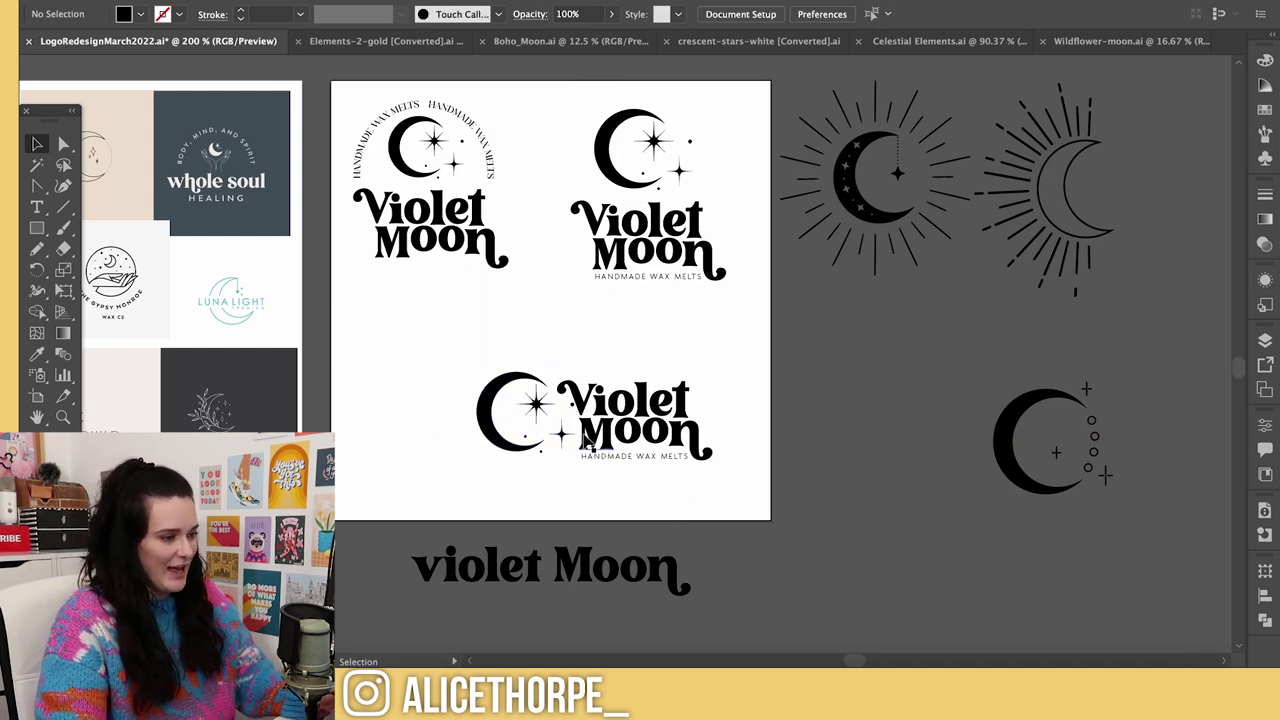
# - Try setting "Moon" on the same line after "Violet" in the horizontal logo, then undo the trial
pyautogui.moveTo(642, 432); pyautogui.dragTo(592, 434)
pyautogui.press('super+z')
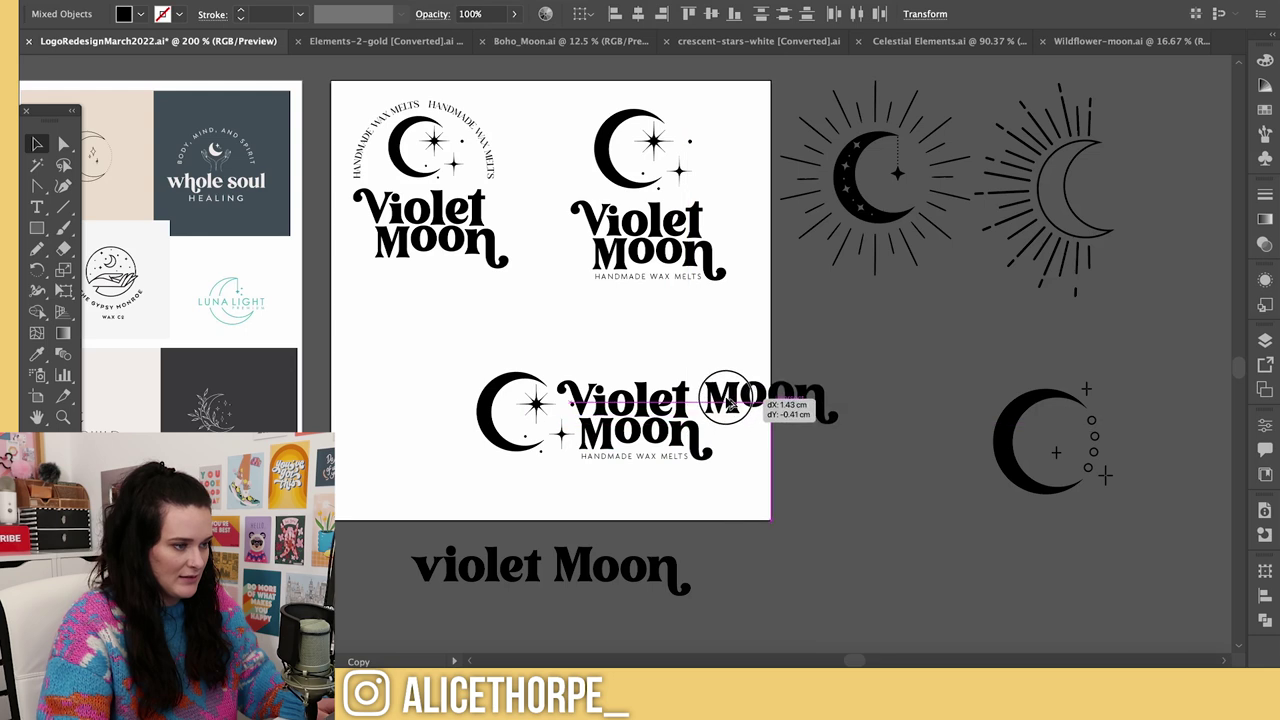
pyautogui.moveTo(729, 410); pyautogui.dragTo(730, 410)
pyautogui.click(762, 477)
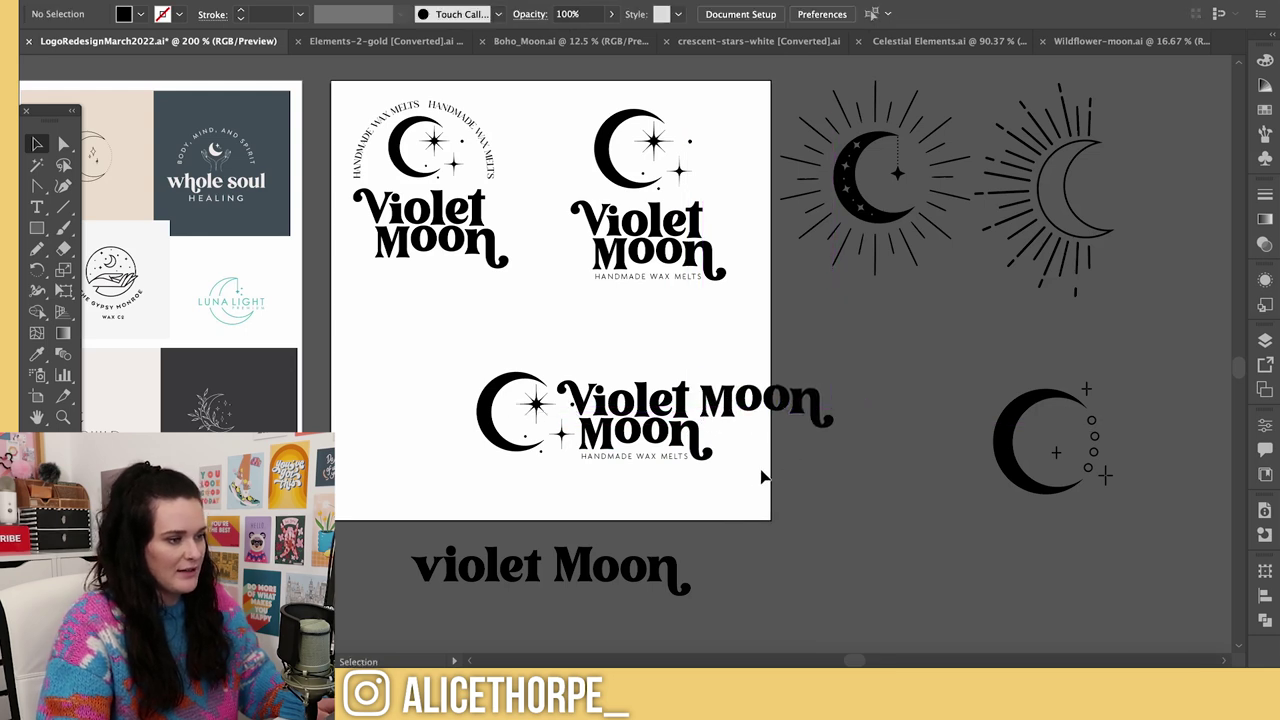
pyautogui.hotkey('ctrl', 'z')
pyautogui.hotkey('ctrl', 'z')
# - Move the whole horizontal logo up and centre it on the artboard below the two stacked versions
pyautogui.click(688, 445)
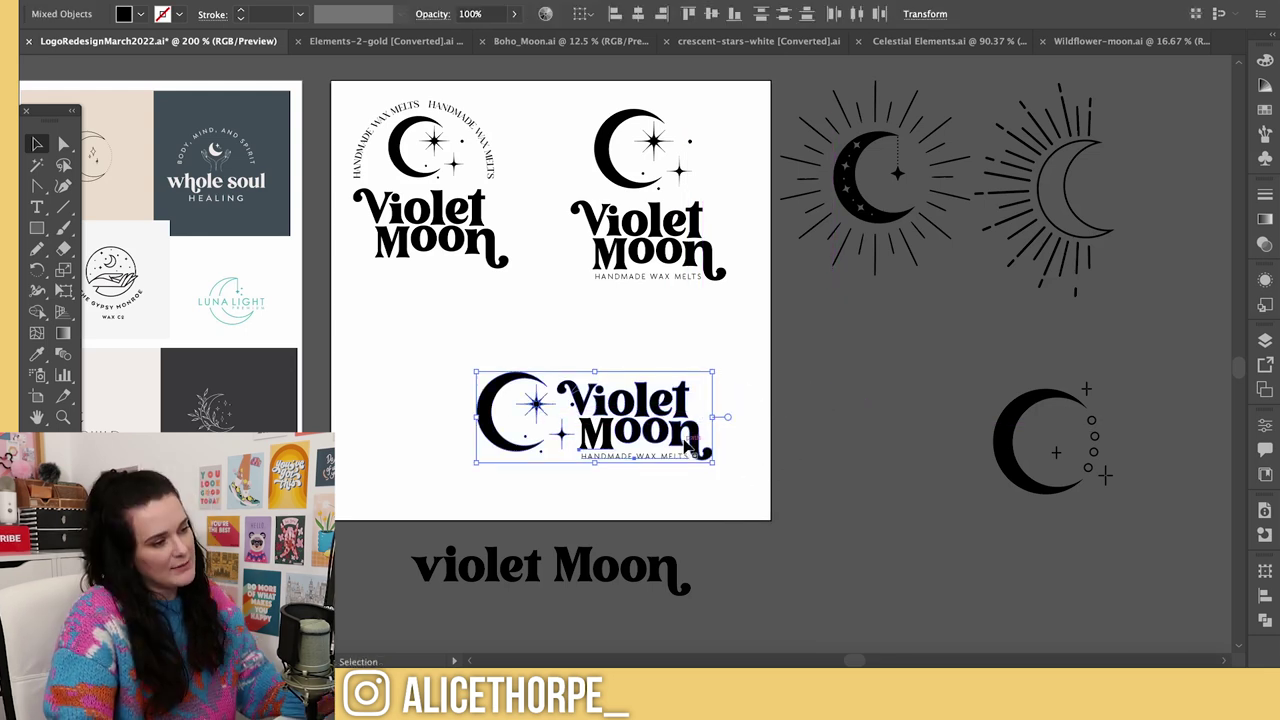
pyautogui.moveTo(625, 400); pyautogui.dragTo(694, 400)
pyautogui.click(677, 466)
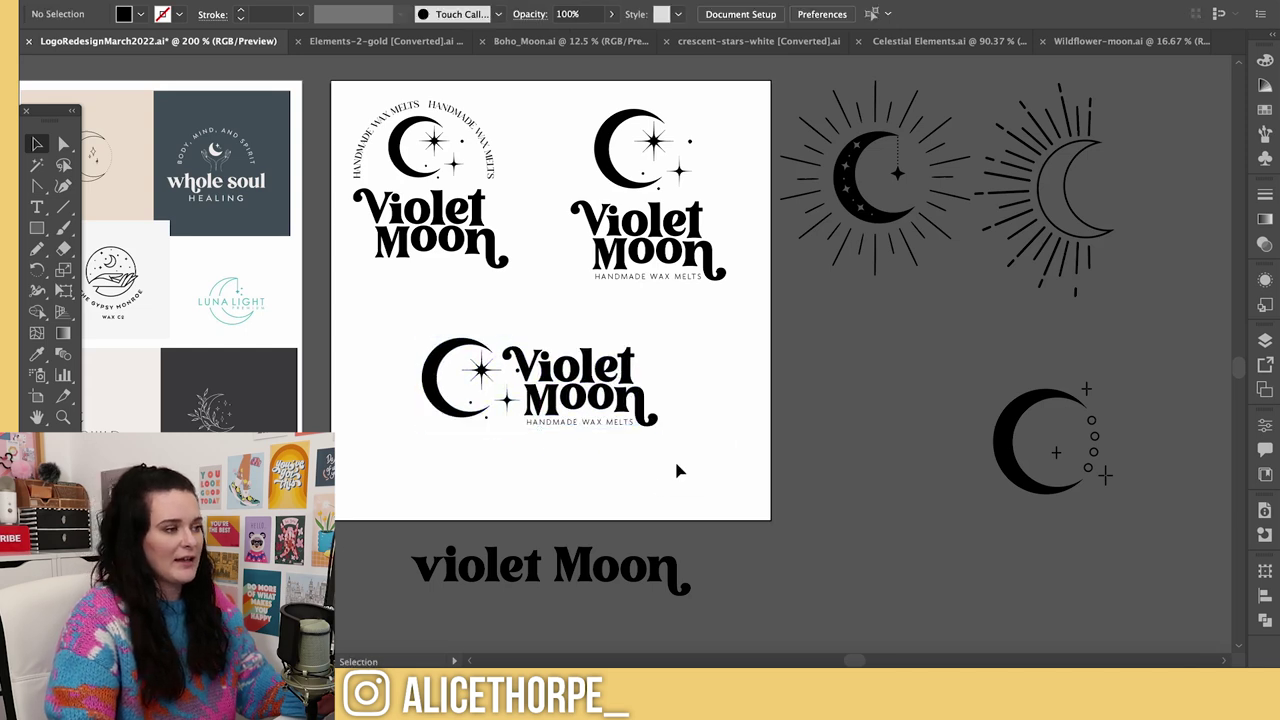